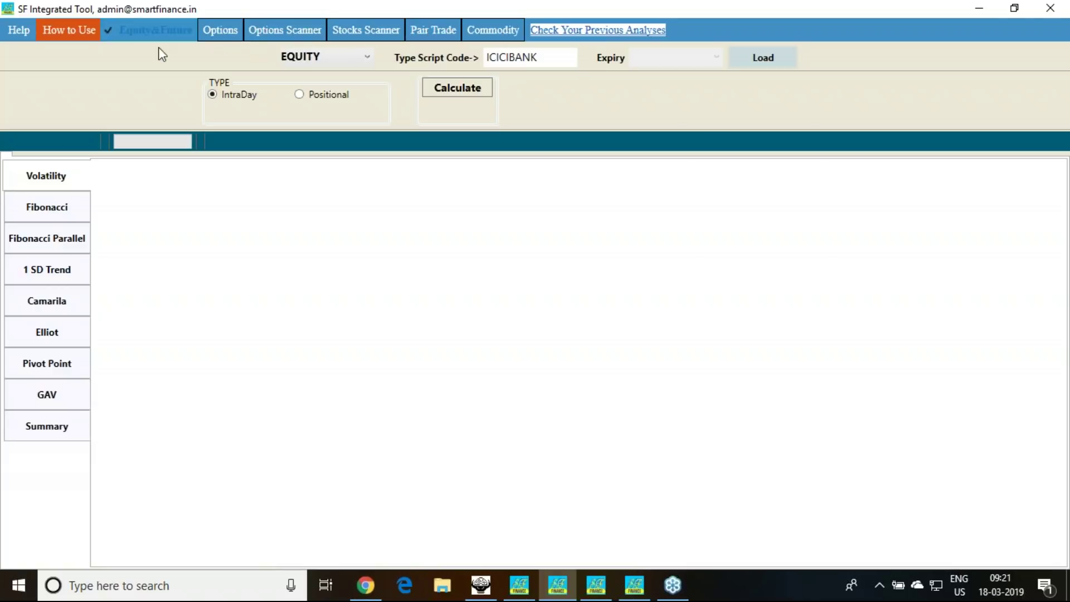
# Step: Bring forward the SF 1SD window for the ICICIBANK 28MAR2019 stock future's 1 SD Trend cycles
pyautogui.click(523, 588)
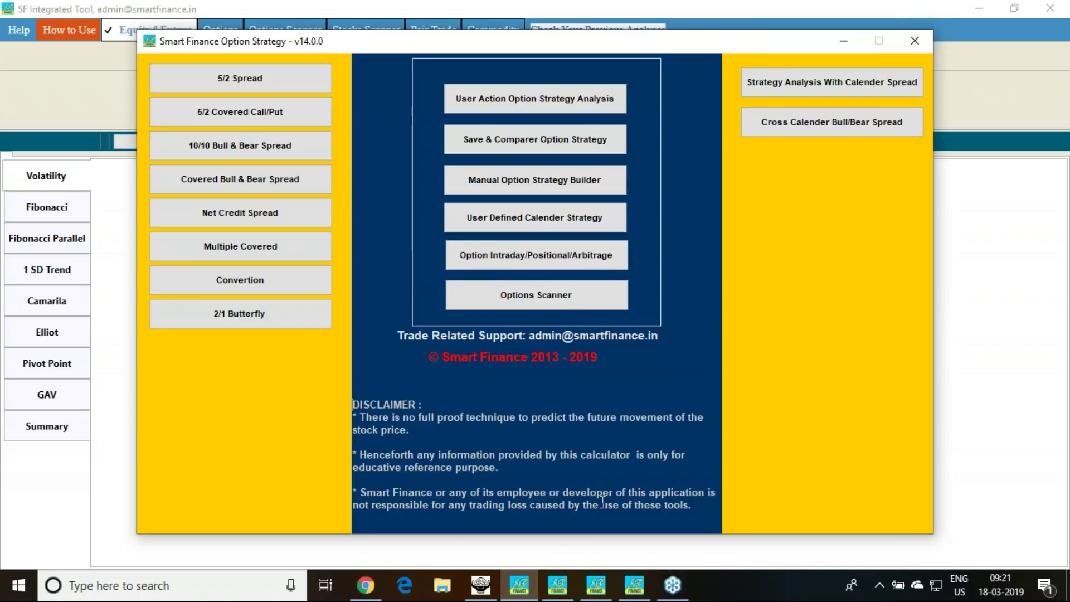
pyautogui.click(557, 585)
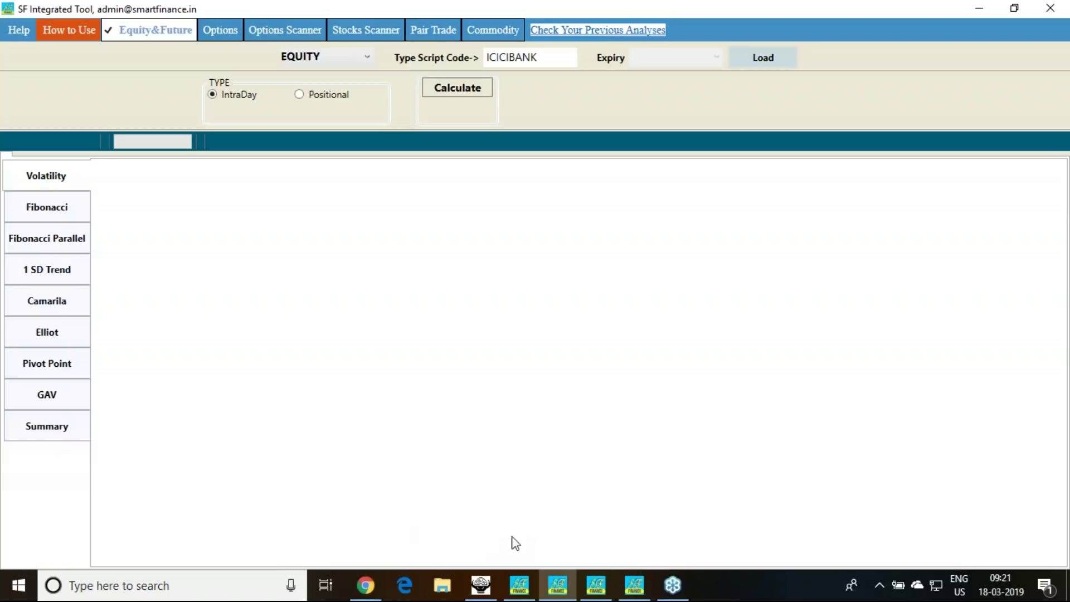
pyautogui.click(596, 586)
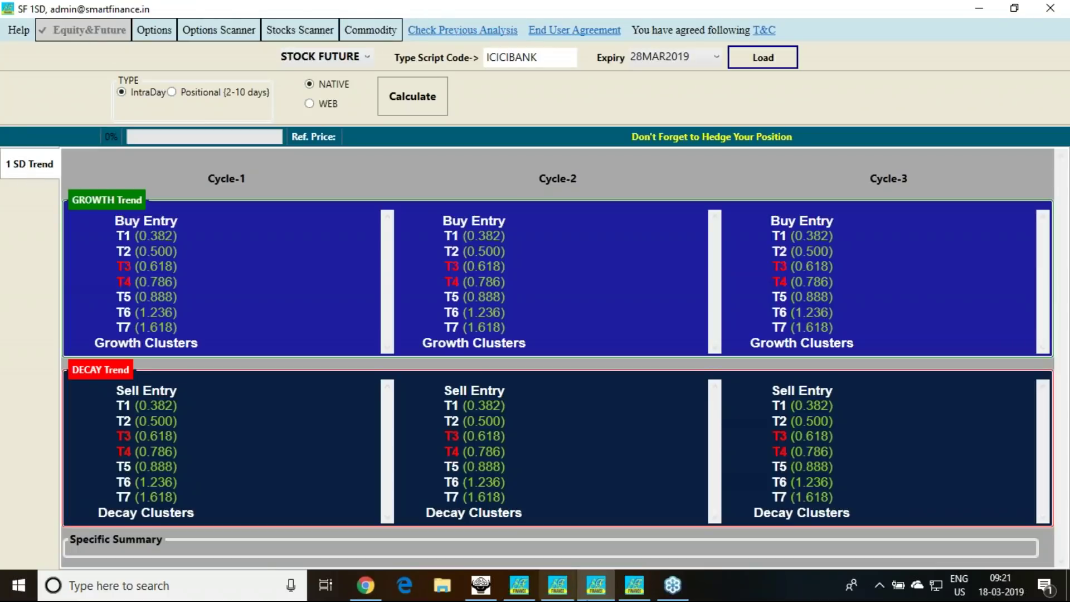
# Step: Bring forward the SF Gann window for the TATASTEEL stock future, Trailing One Month
pyautogui.click(634, 585)
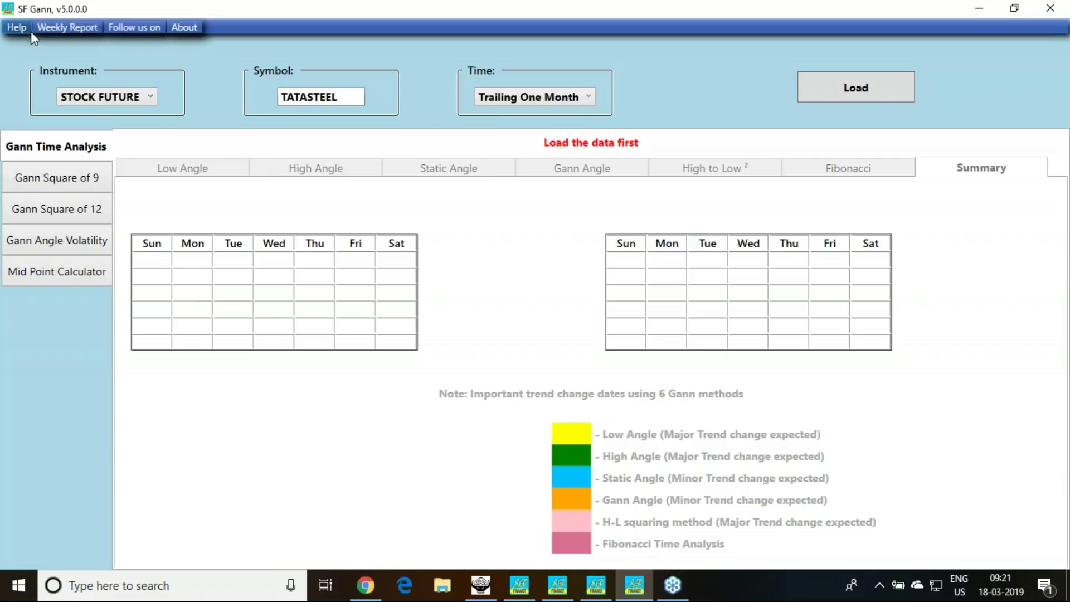
pyautogui.click(15, 30)
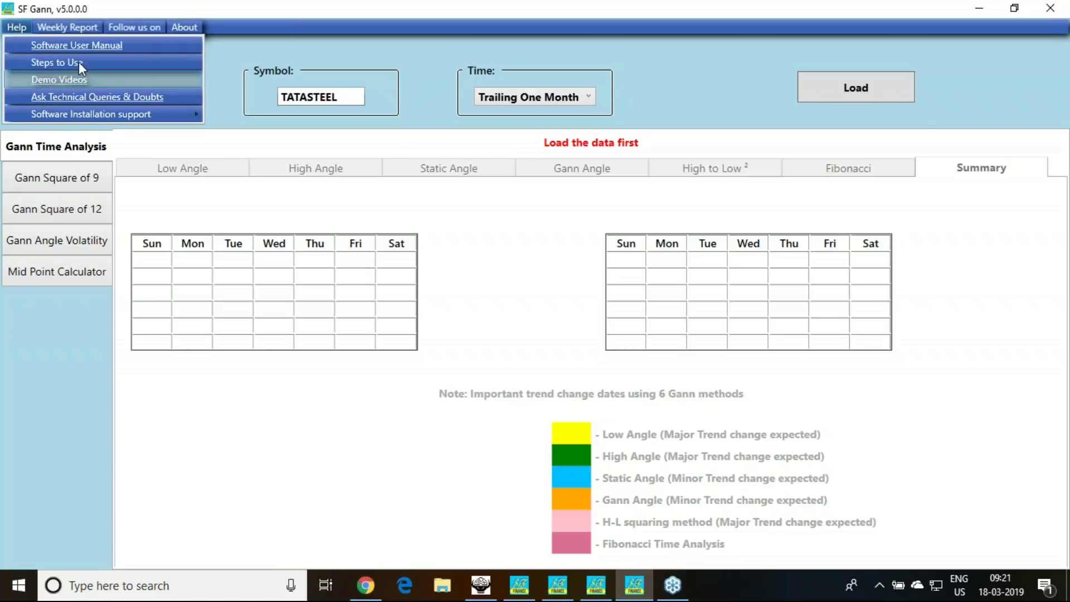
pyautogui.moveTo(135, 27)
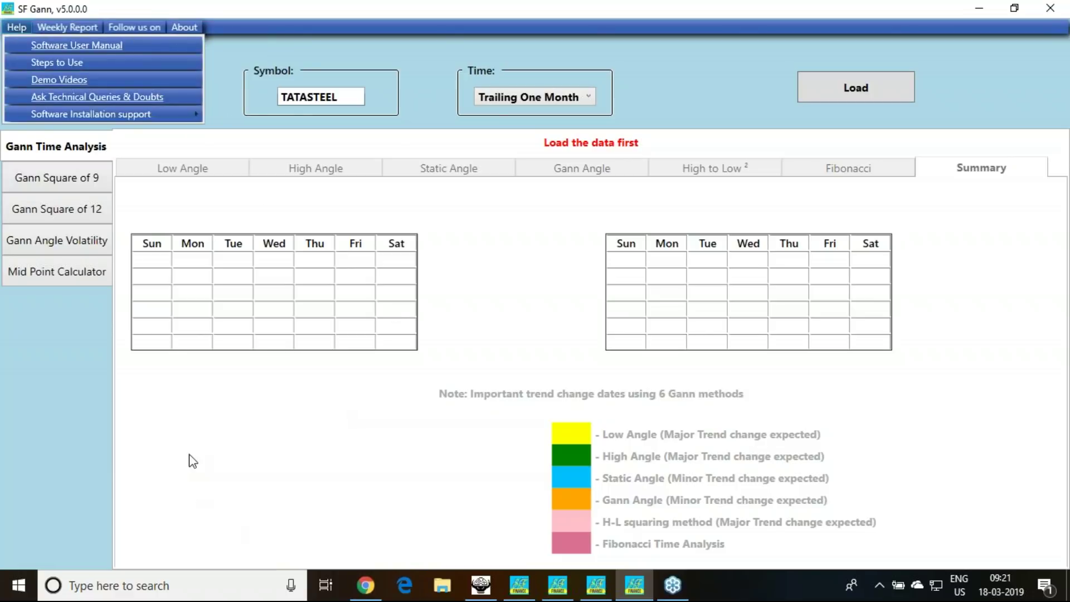
pyautogui.click(192, 457)
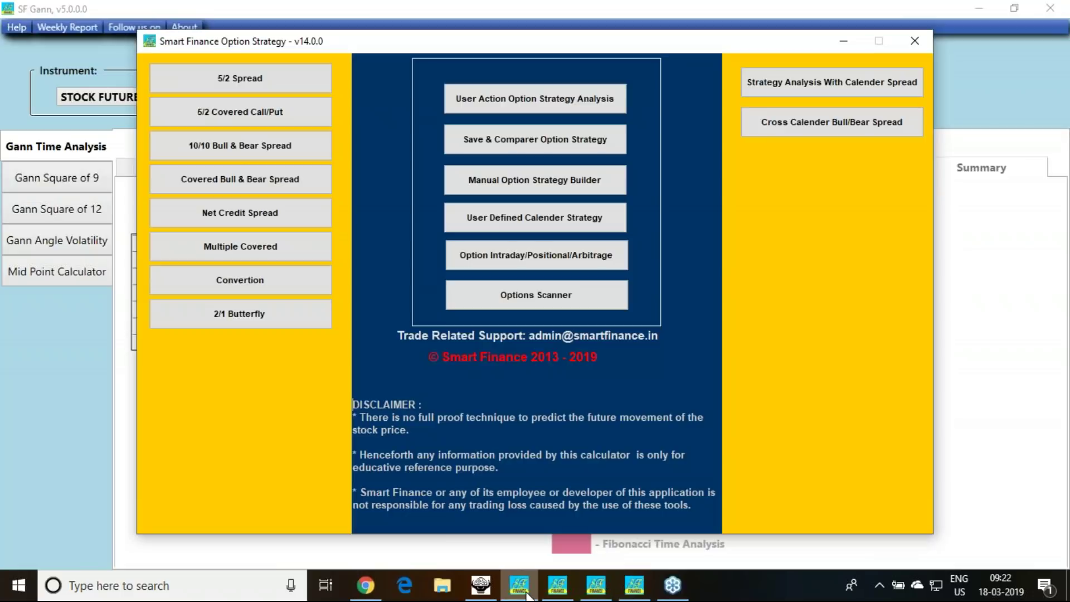
# Step: Bring the SF Integrated Tool main window forward on the ICICIBANK IntraDay equity analysis
pyautogui.click(529, 594)
pyautogui.click(558, 586)
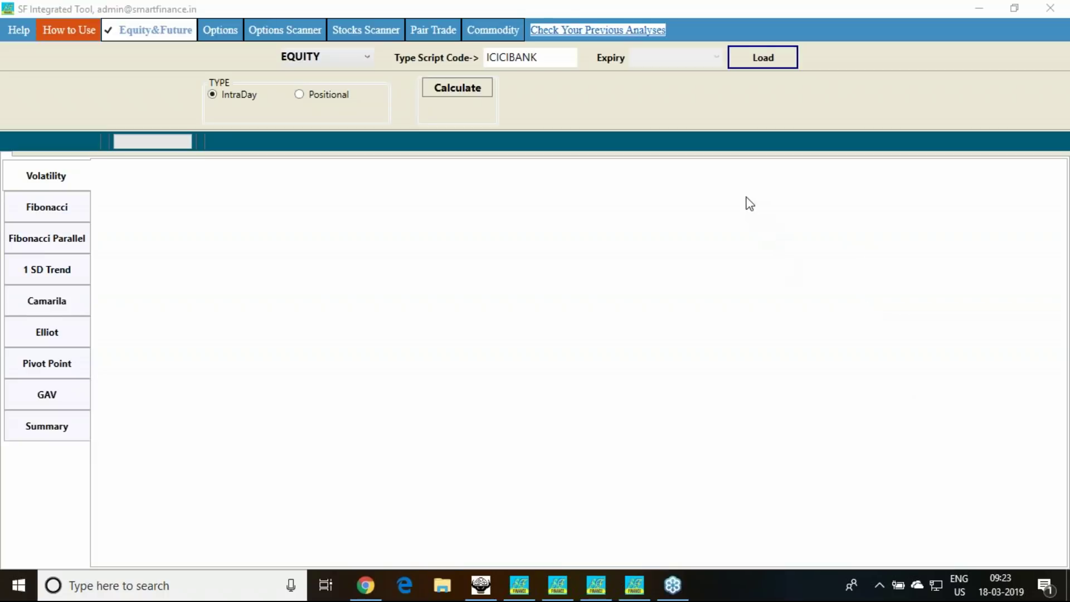
pyautogui.moveTo(583, 90)
pyautogui.mouseDown()
pyautogui.moveTo(602, 120)
pyautogui.moveTo(650, 92)
pyautogui.mouseUp()
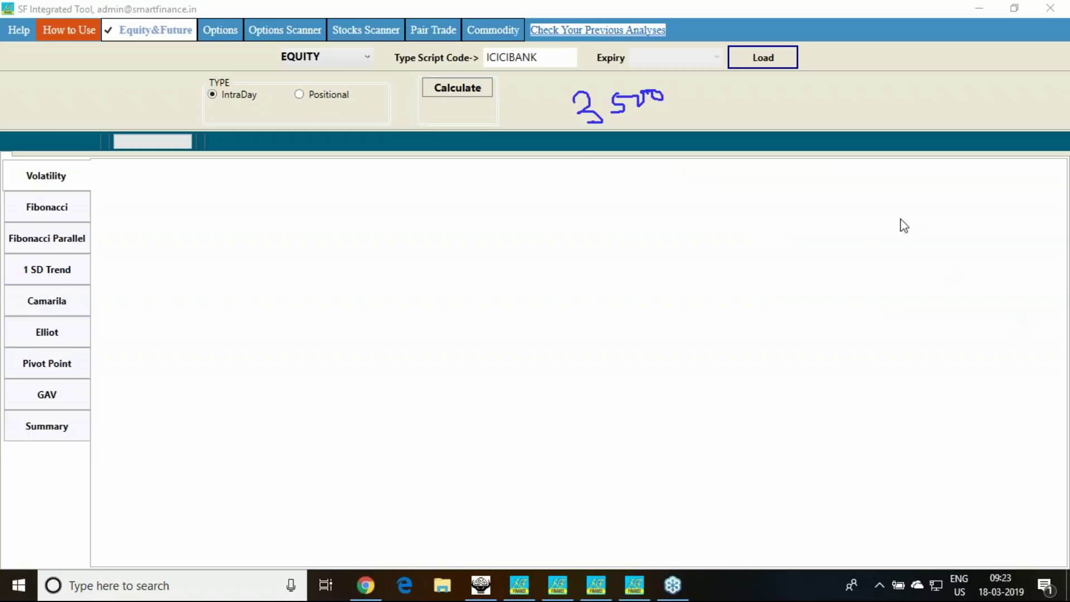
pyautogui.moveTo(725, 84)
pyautogui.mouseDown()
pyautogui.moveTo(719, 106)
pyautogui.moveTo(745, 110)
pyautogui.moveTo(748, 85)
pyautogui.mouseUp()
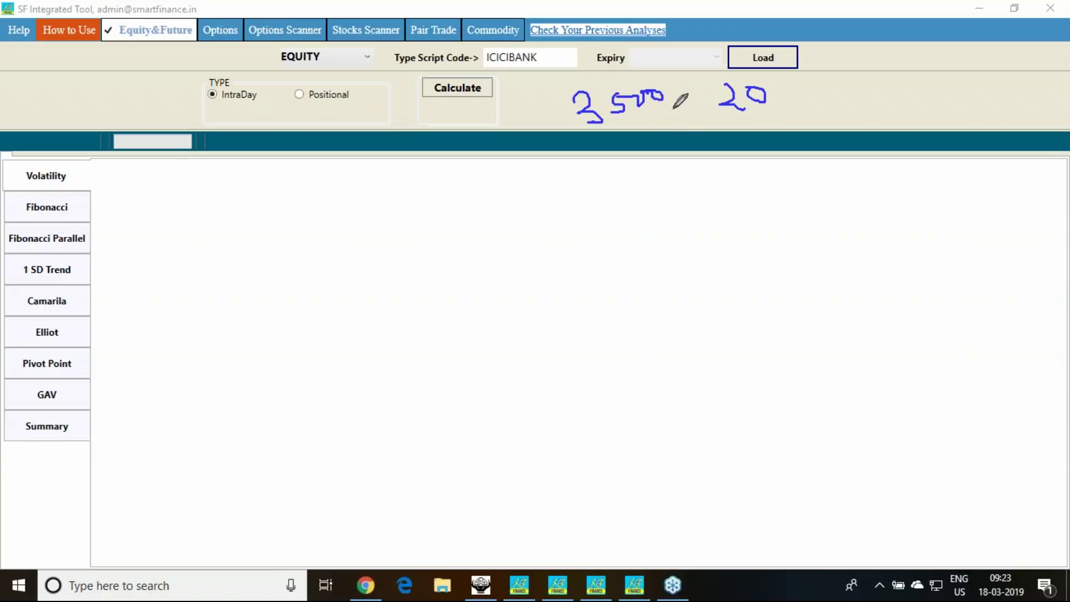
pyautogui.moveTo(641, 118); pyautogui.dragTo(657, 113)
pyautogui.hotkey('ctrl', 'shift', 'c')
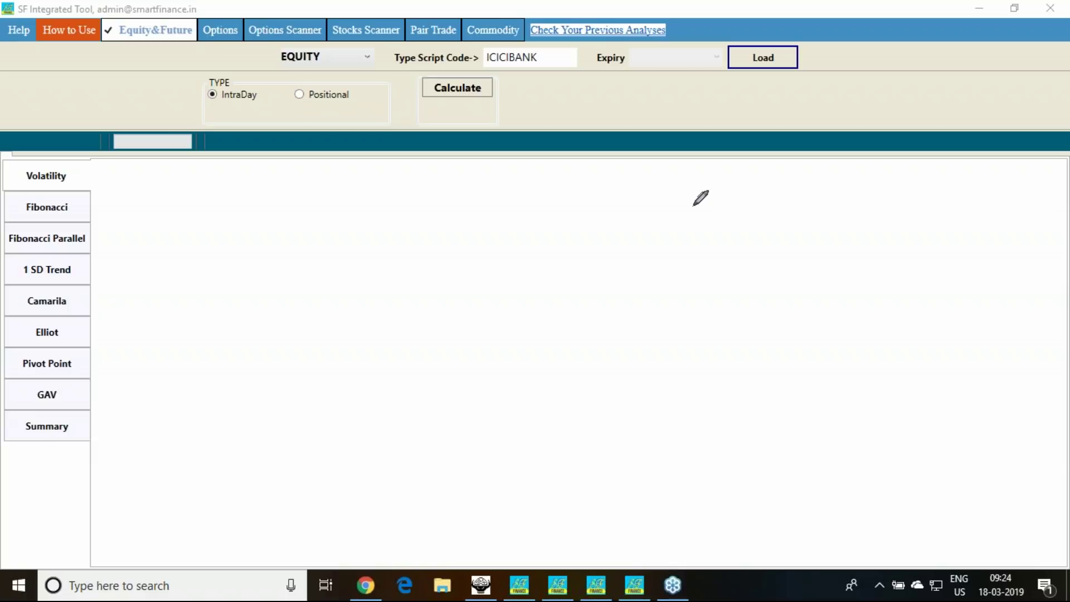
# Step: Hand-draw a circled 1 with an arrow, glance at ODIN DietClient, then return
pyautogui.moveTo(579, 83)
pyautogui.mouseDown()
pyautogui.moveTo(581, 93)
pyautogui.moveTo(582, 76)
pyautogui.moveTo(598, 95)
pyautogui.moveTo(640, 92)
pyautogui.moveTo(630, 101)
pyautogui.mouseUp()
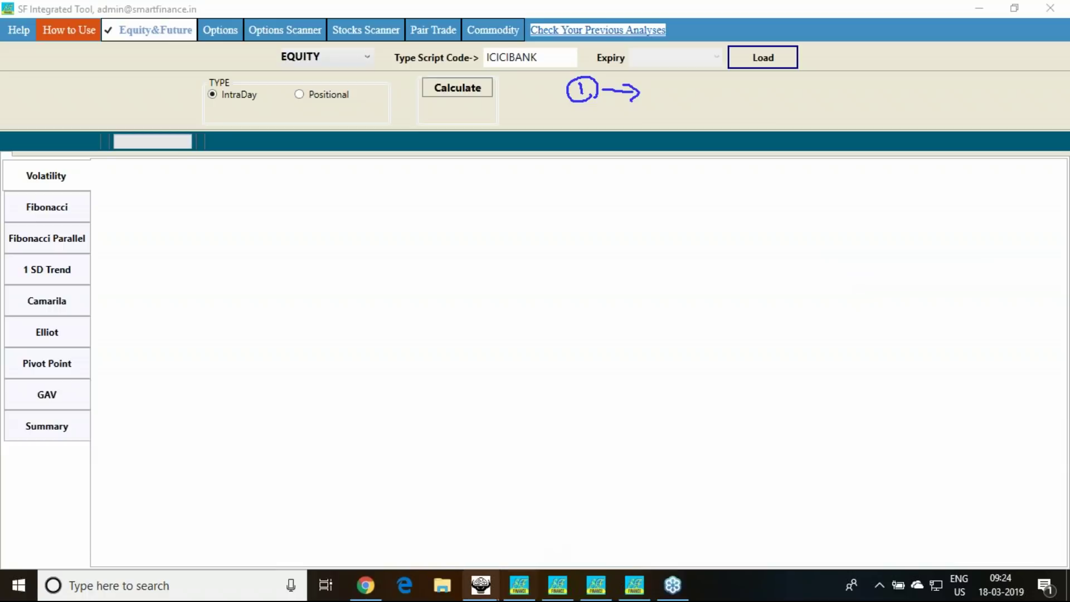
pyautogui.click(488, 597)
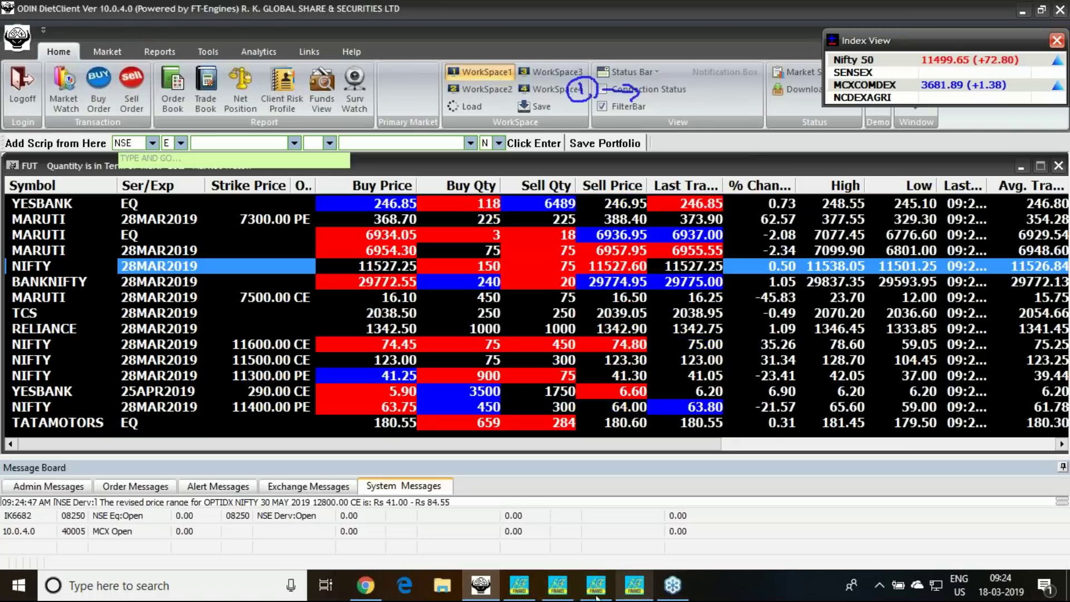
pyautogui.click(524, 594)
pyautogui.click(561, 594)
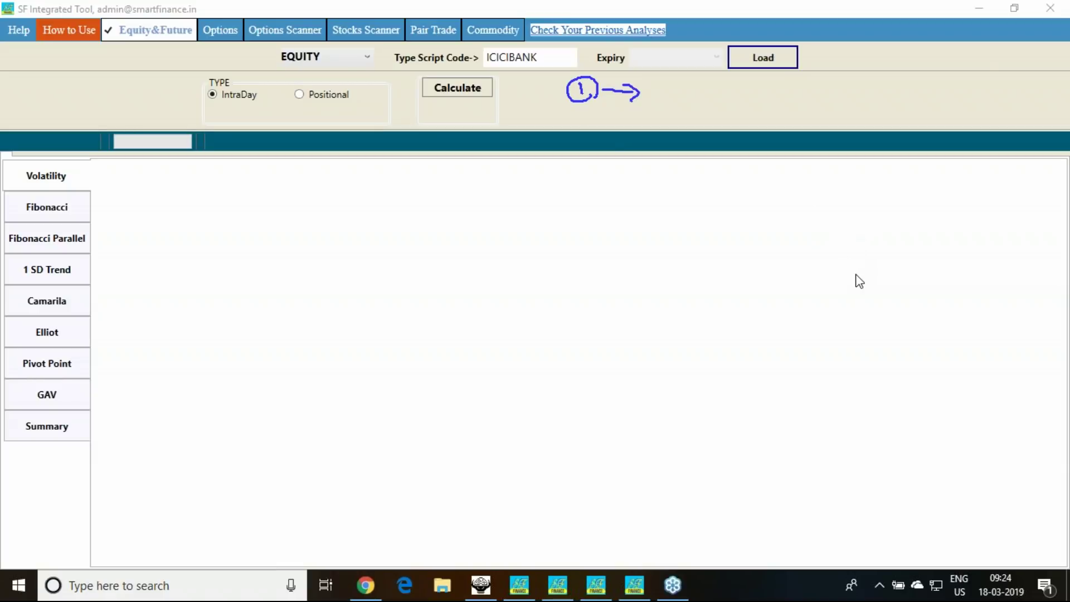
# Step: Hand-write a circled 2 arrowing to VoL-Ru and add a check mark above
pyautogui.moveTo(575, 110)
pyautogui.mouseDown()
pyautogui.moveTo(592, 121)
pyautogui.moveTo(575, 114)
pyautogui.moveTo(659, 118)
pyautogui.moveTo(652, 128)
pyautogui.moveTo(679, 108)
pyautogui.moveTo(677, 119)
pyautogui.moveTo(779, 120)
pyautogui.mouseUp()
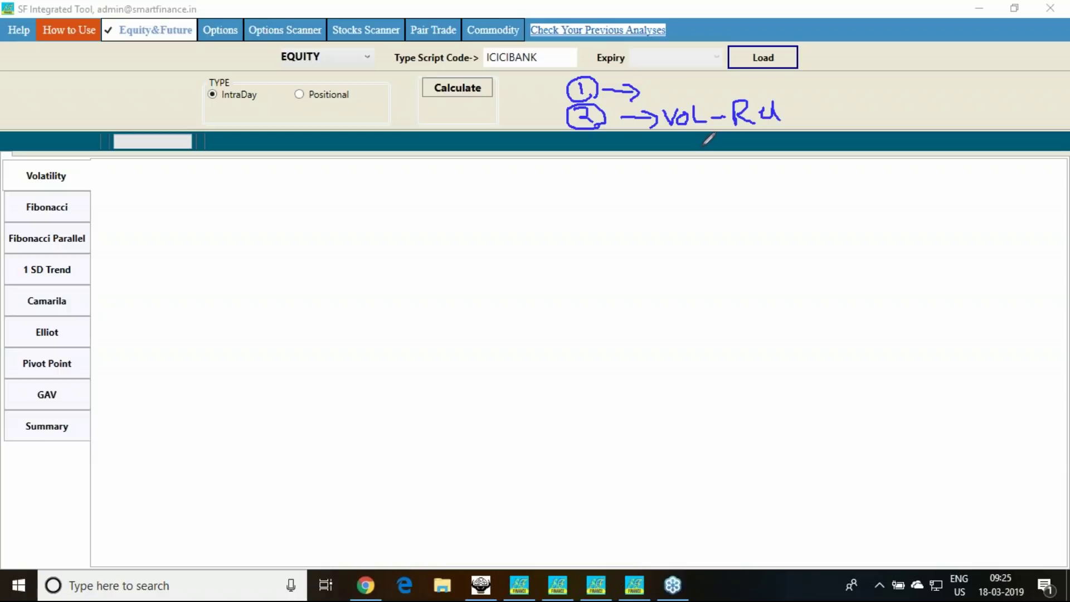
pyautogui.moveTo(704, 91); pyautogui.dragTo(728, 82)
pyautogui.moveTo(701, 132)
pyautogui.mouseDown()
pyautogui.moveTo(662, 132)
pyautogui.moveTo(722, 96)
pyautogui.moveTo(692, 132)
pyautogui.mouseUp()
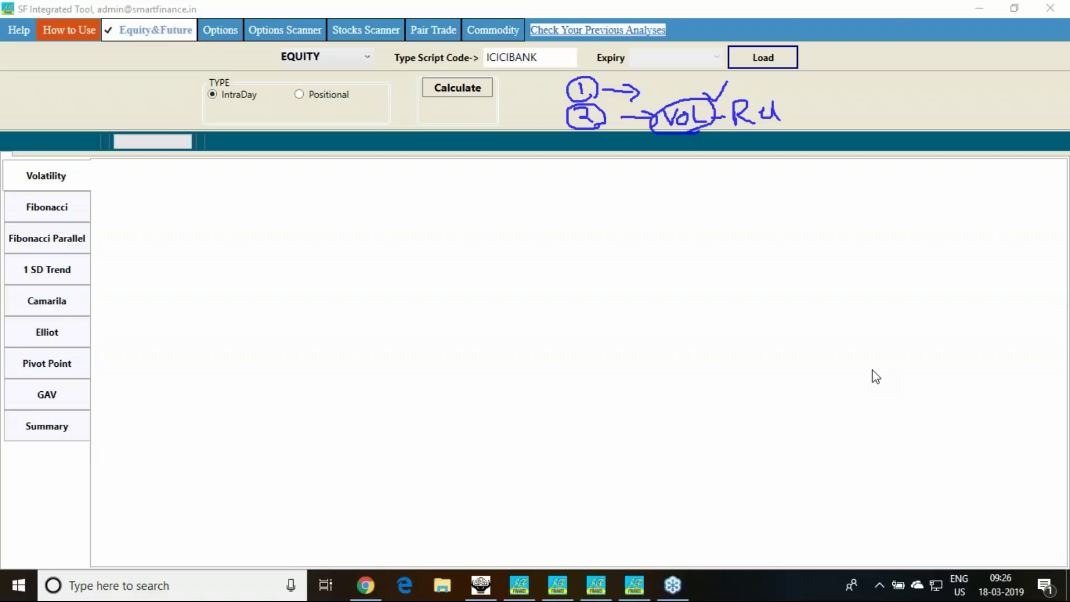
pyautogui.moveTo(676, 83)
pyautogui.mouseDown()
pyautogui.moveTo(684, 90)
pyautogui.moveTo(701, 68)
pyautogui.mouseUp()
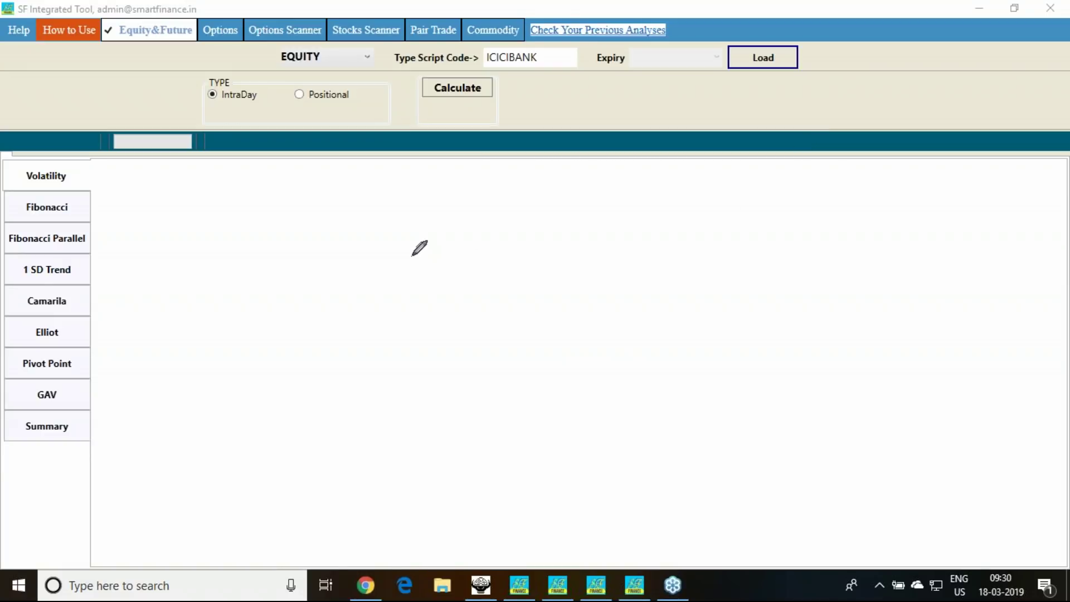
# Step: Hand-write '① – Trade – B' with an arrow to a circled H, then tick the B
pyautogui.moveTo(297, 193)
pyautogui.mouseDown()
pyautogui.moveTo(292, 229)
pyautogui.moveTo(300, 183)
pyautogui.moveTo(316, 214)
pyautogui.moveTo(418, 183)
pyautogui.moveTo(404, 212)
pyautogui.moveTo(445, 192)
pyautogui.moveTo(460, 208)
pyautogui.moveTo(536, 193)
pyautogui.mouseUp()
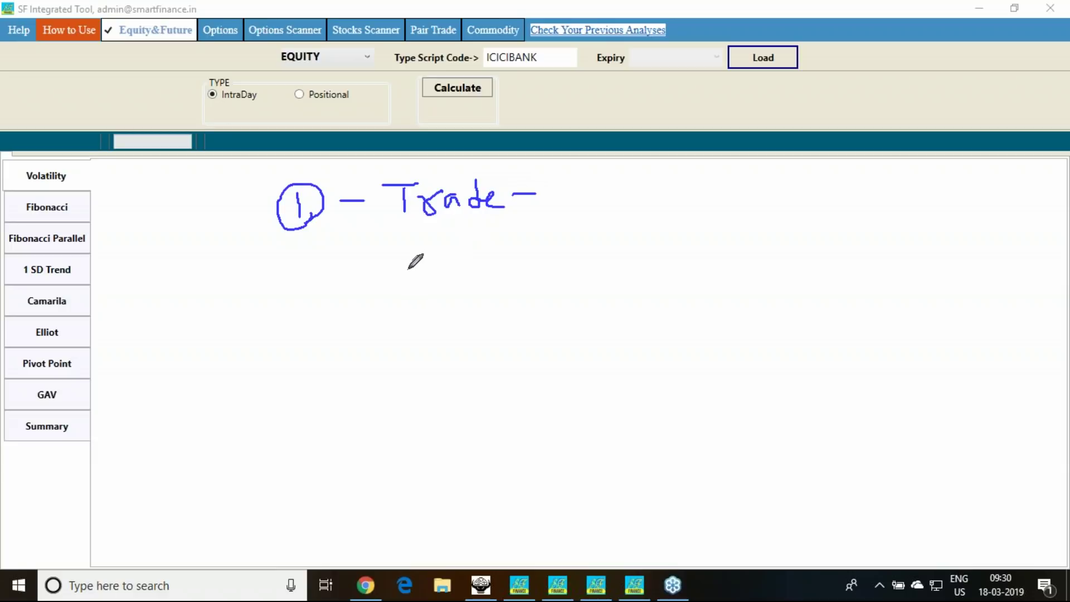
pyautogui.moveTo(409, 242); pyautogui.dragTo(409, 280)
pyautogui.moveTo(556, 179)
pyautogui.mouseDown()
pyautogui.moveTo(574, 179)
pyautogui.moveTo(588, 209)
pyautogui.moveTo(552, 212)
pyautogui.moveTo(537, 269)
pyautogui.moveTo(598, 274)
pyautogui.moveTo(613, 260)
pyautogui.mouseUp()
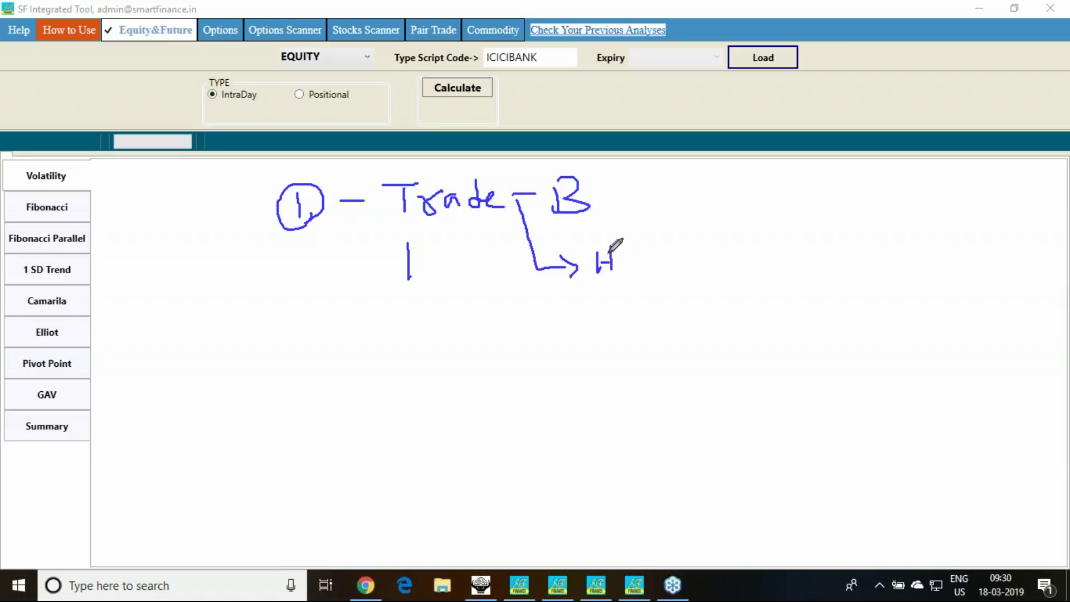
pyautogui.moveTo(620, 258)
pyautogui.mouseDown()
pyautogui.moveTo(617, 276)
pyautogui.moveTo(583, 254)
pyautogui.moveTo(628, 247)
pyautogui.moveTo(620, 277)
pyautogui.moveTo(629, 273)
pyautogui.mouseUp()
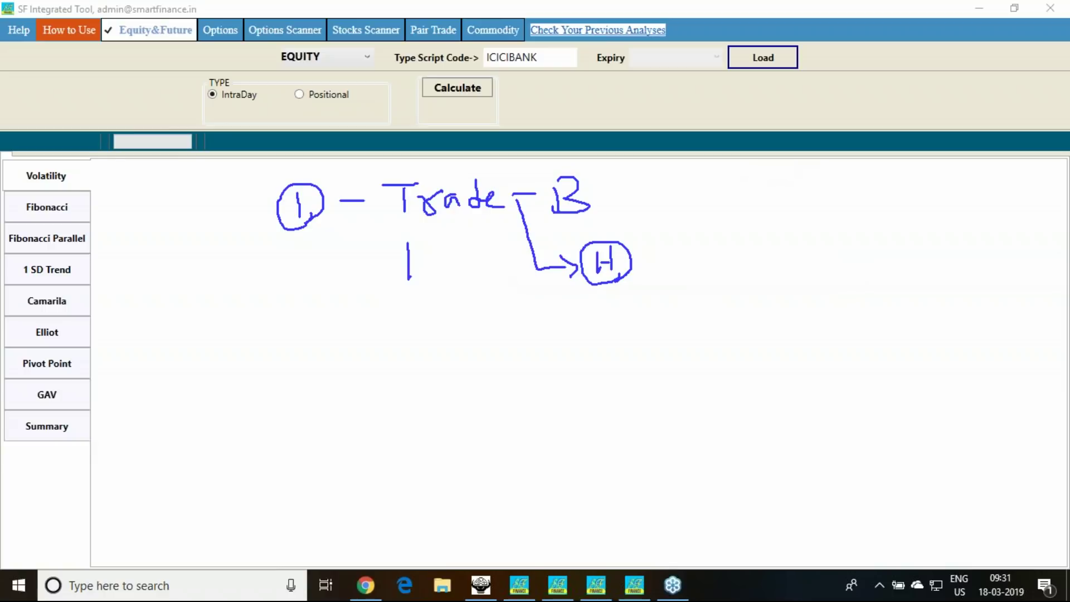
pyautogui.moveTo(600, 179); pyautogui.dragTo(652, 149)
# Step: Erase all the hand-drawn trade notes with Escape
pyautogui.press('Escape')
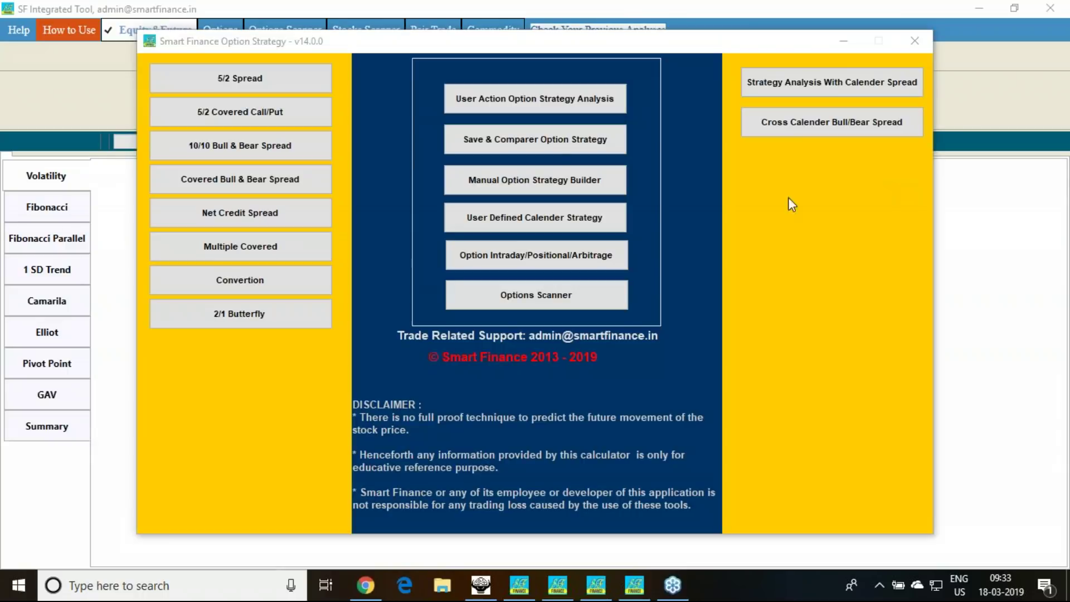
# Step: Cycle through the SF 1SD and SF Gann windows, ending back in SF Integrated Tool
pyautogui.click(558, 586)
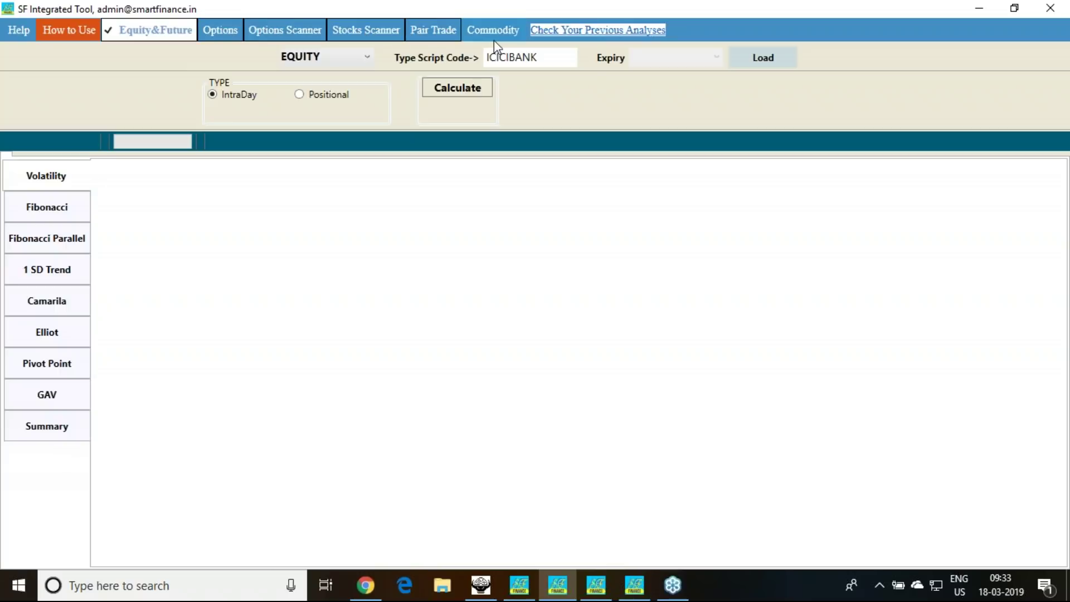
pyautogui.click(596, 586)
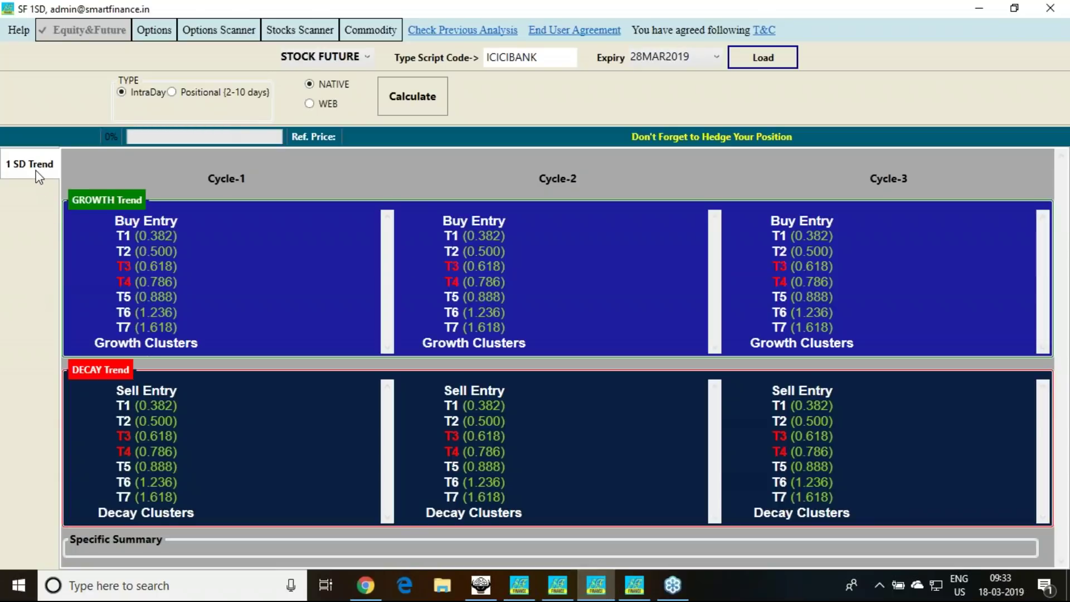
pyautogui.click(631, 591)
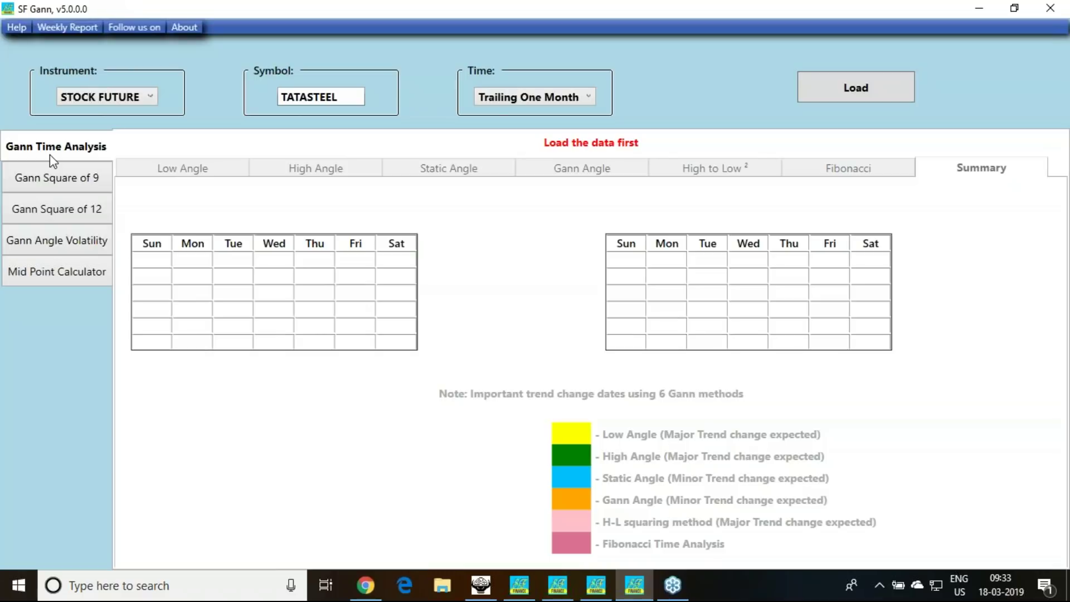
pyautogui.click(557, 585)
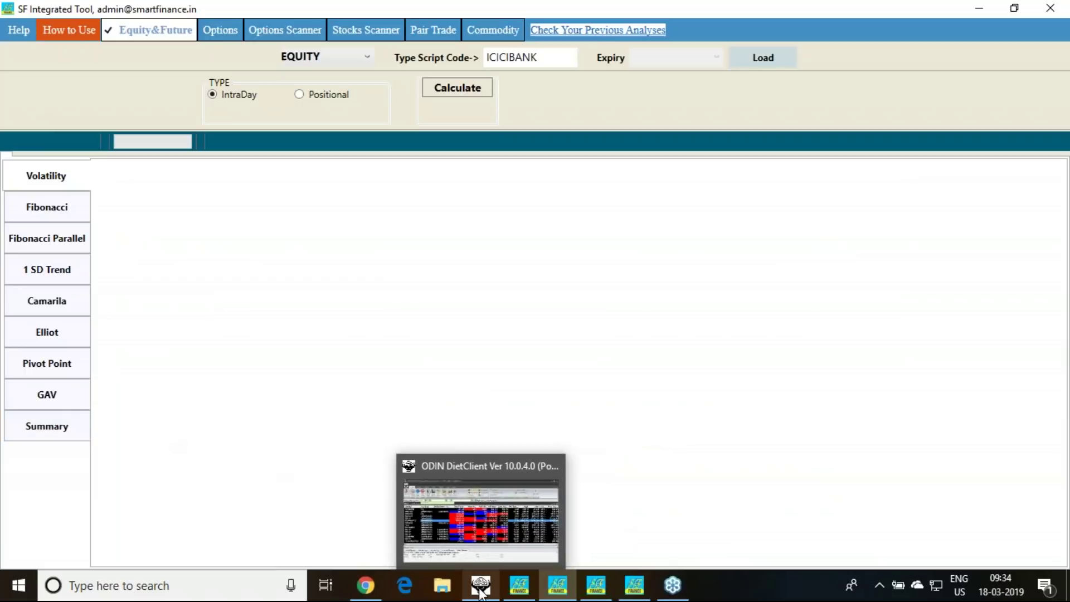
# Step: Select the NIFTY 28MAR2019 futures row in ODIN market watch, then Alt+Tab back
pyautogui.click(417, 430)
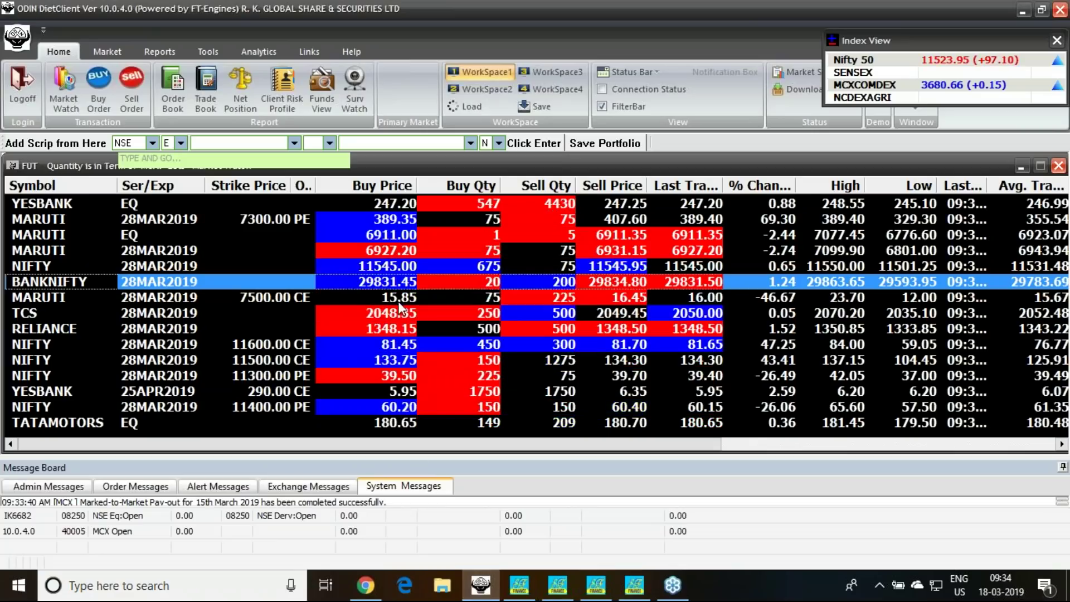
pyautogui.click(421, 266)
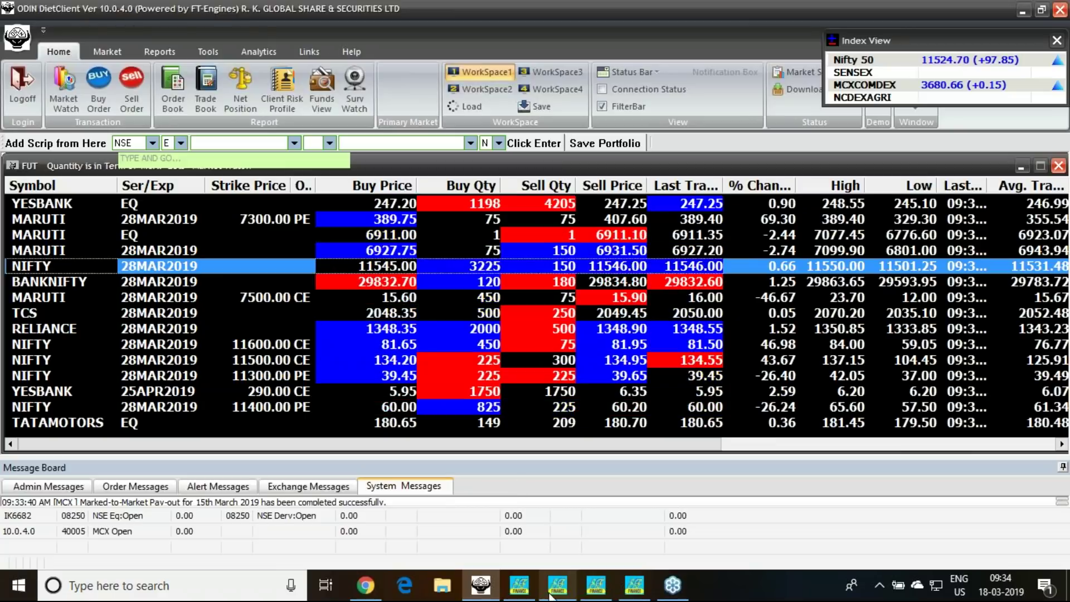
pyautogui.hotkey('alt', 'Tab')
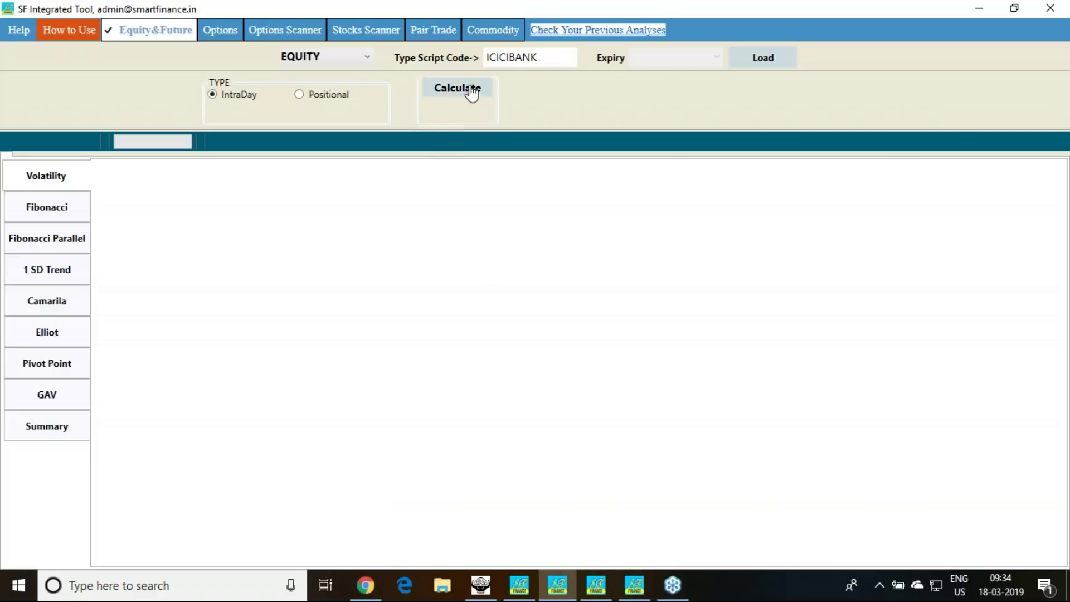
# Step: Load NIFTY 28MAR2019 as an INDEX FUTURE and dismiss the success message
pyautogui.click(328, 62)
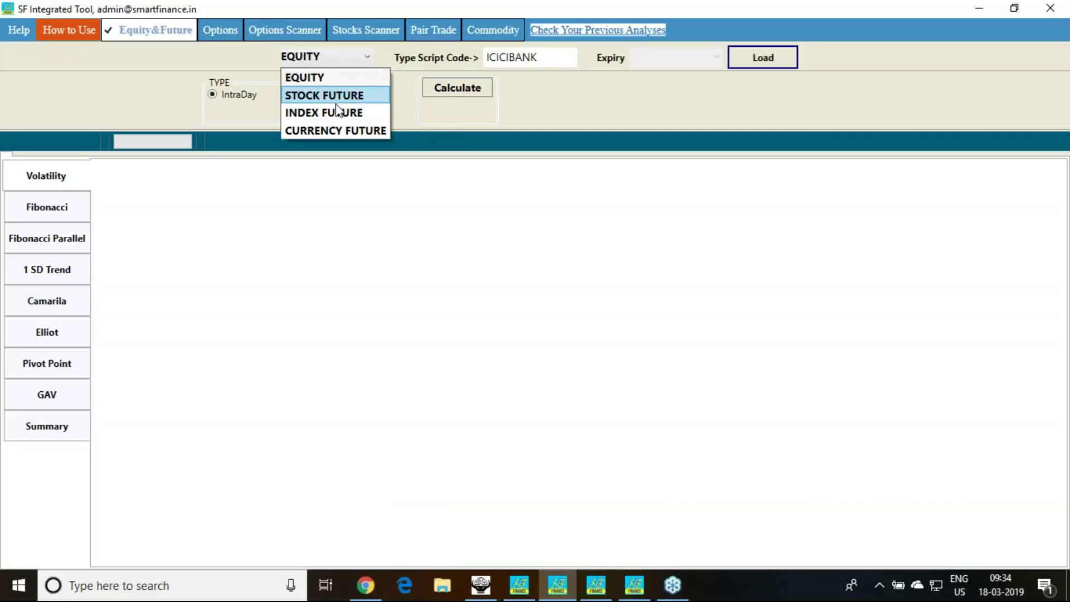
pyautogui.click(337, 113)
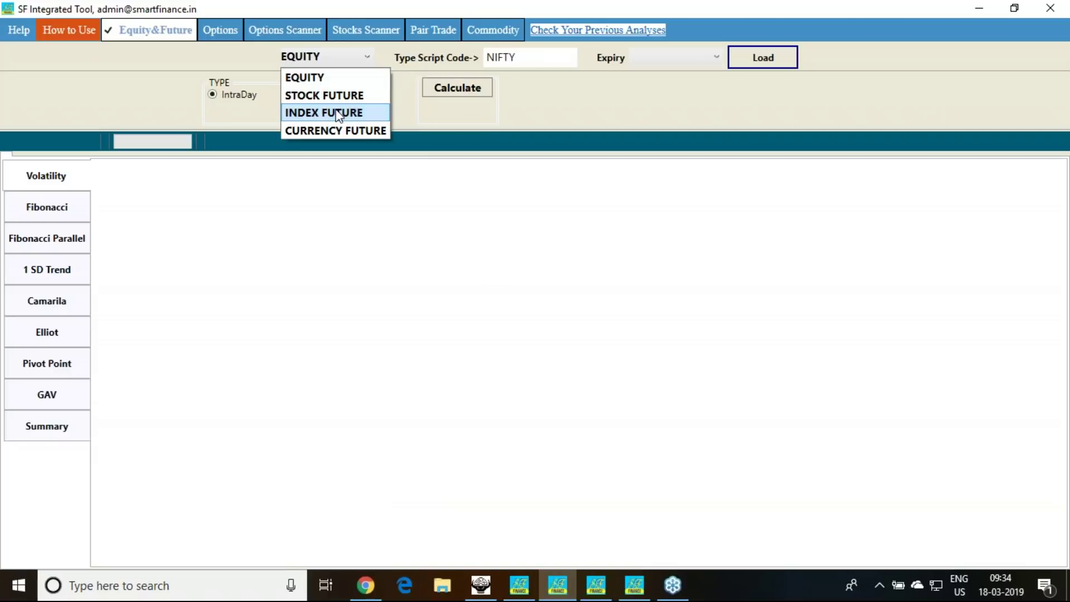
pyautogui.click(540, 58)
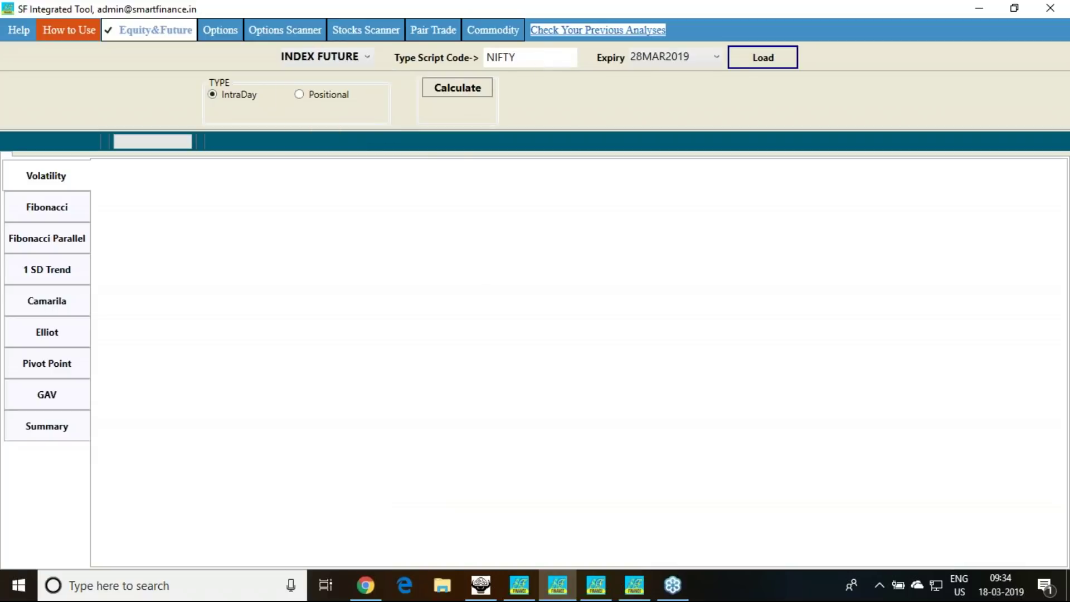
pyautogui.click(753, 62)
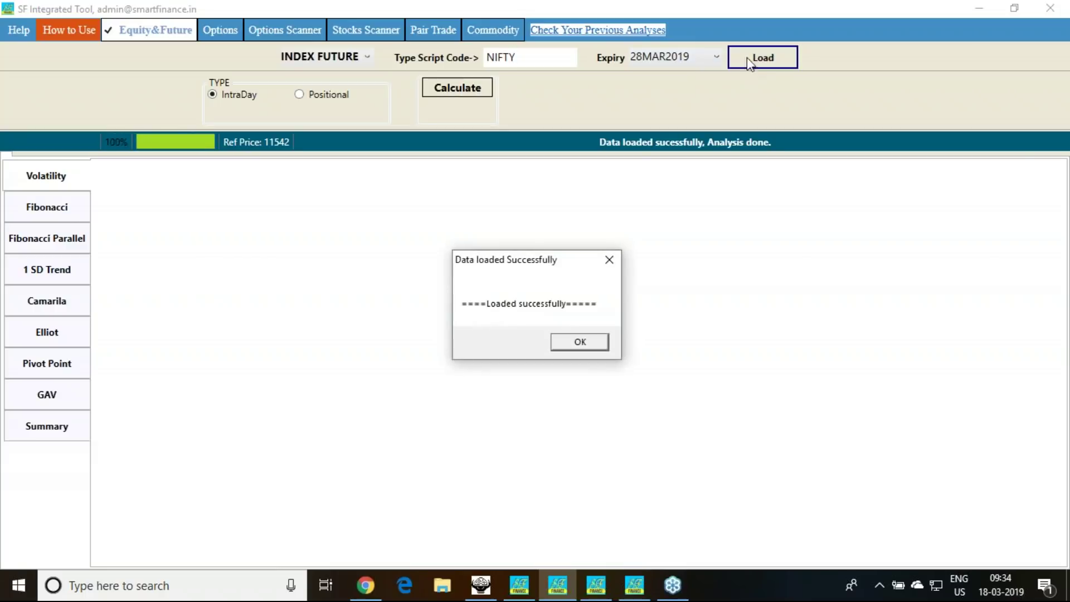
pyautogui.click(574, 339)
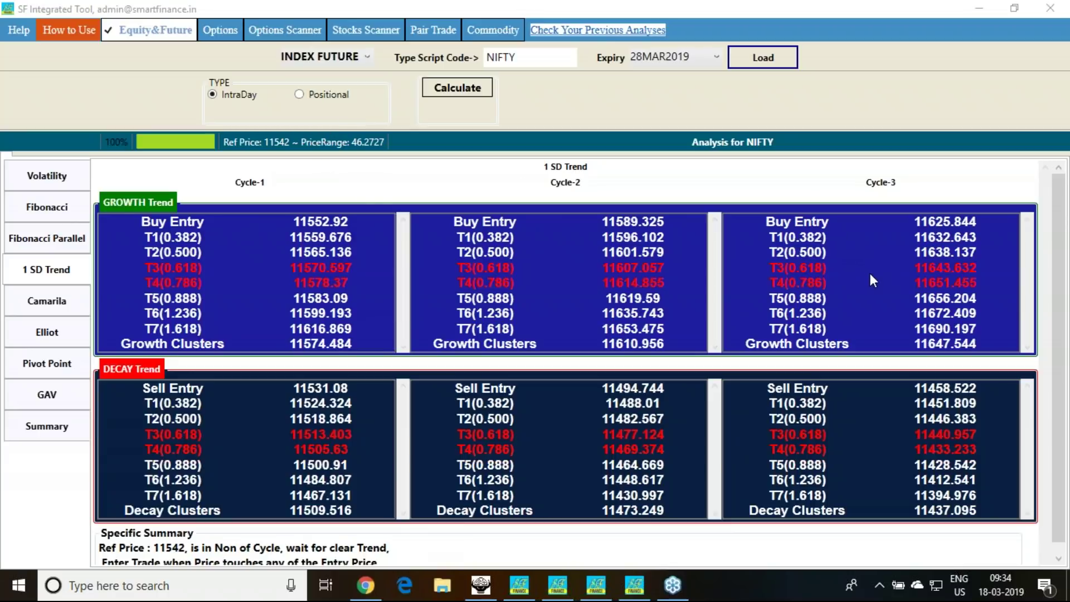
# Step: Circle the 46.2727 PriceRange and tick the Cycle-1 growth and decay tables
pyautogui.moveTo(409, 149)
pyautogui.mouseDown()
pyautogui.moveTo(365, 161)
pyautogui.moveTo(362, 111)
pyautogui.moveTo(412, 140)
pyautogui.moveTo(400, 163)
pyautogui.mouseUp()
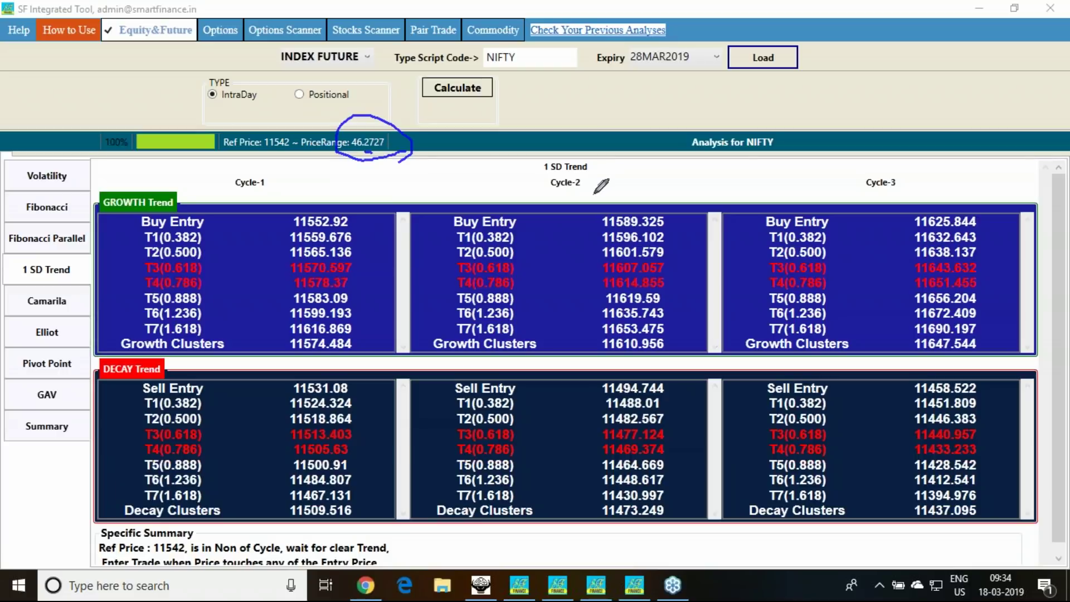
pyautogui.moveTo(329, 191)
pyautogui.mouseDown()
pyautogui.moveTo(345, 196)
pyautogui.moveTo(362, 175)
pyautogui.mouseUp()
pyautogui.moveTo(366, 369)
pyautogui.mouseDown()
pyautogui.moveTo(377, 374)
pyautogui.moveTo(400, 355)
pyautogui.mouseUp()
# Step: Tick the NIFTY 11300 PE price in ODIN market watch, then return to the trend analysis
pyautogui.click(480, 585)
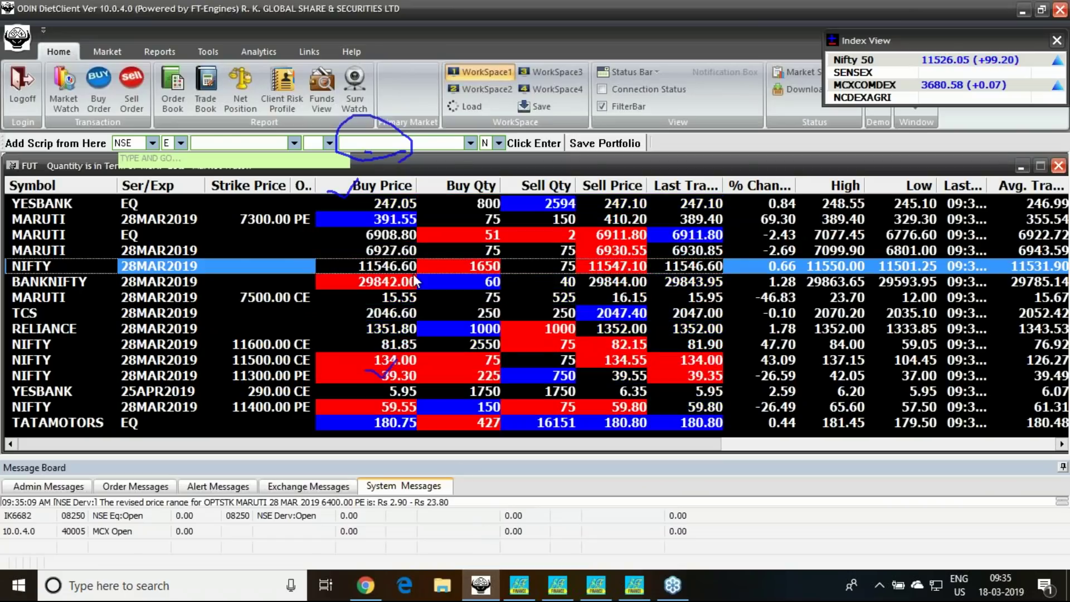
pyautogui.moveTo(368, 372); pyautogui.dragTo(396, 366)
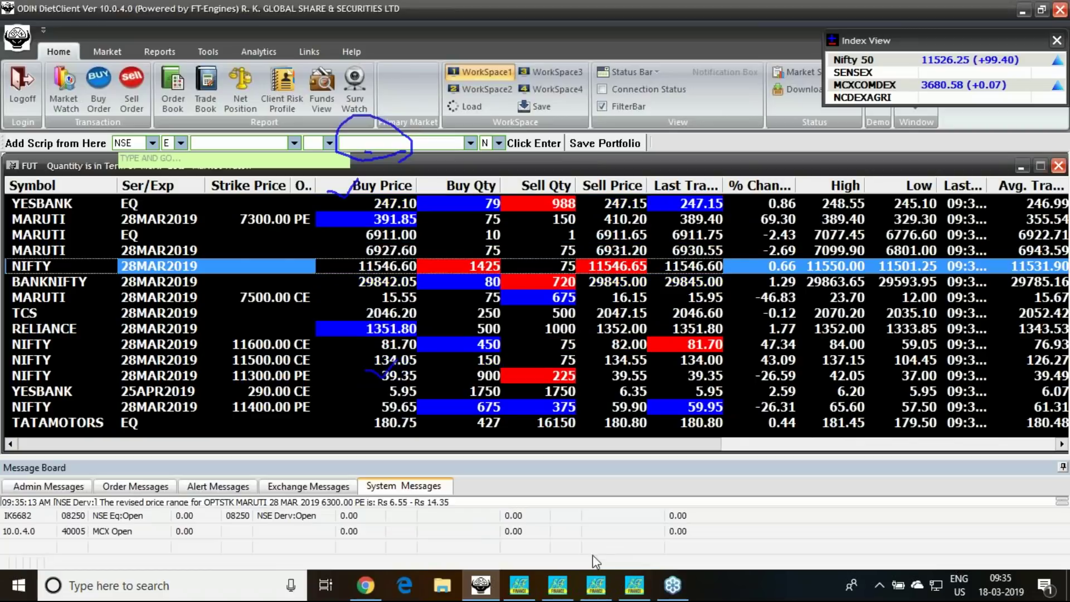
pyautogui.click(557, 585)
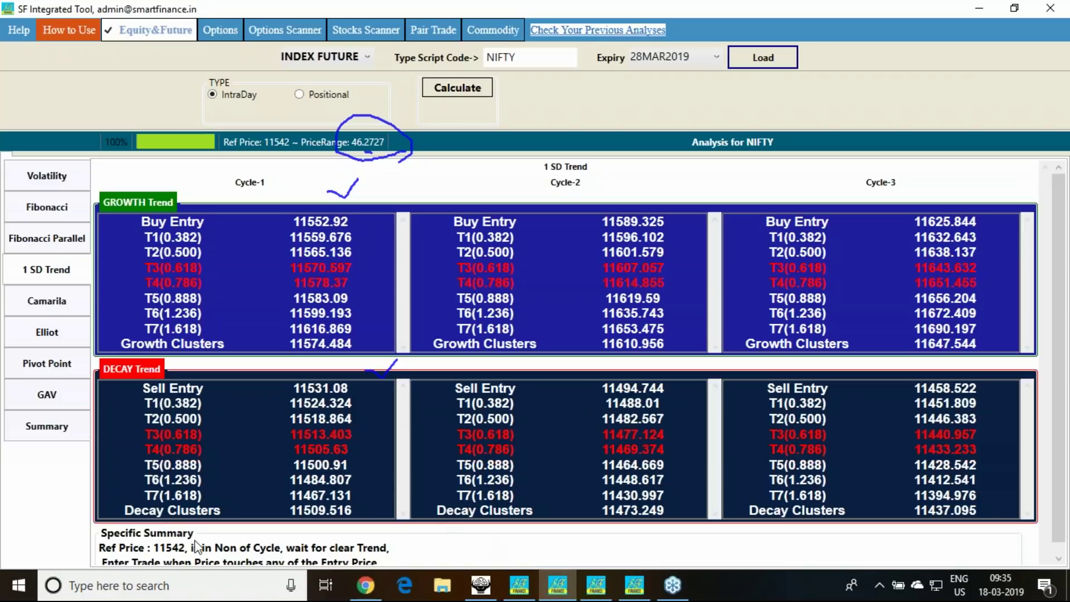
pyautogui.click(57, 430)
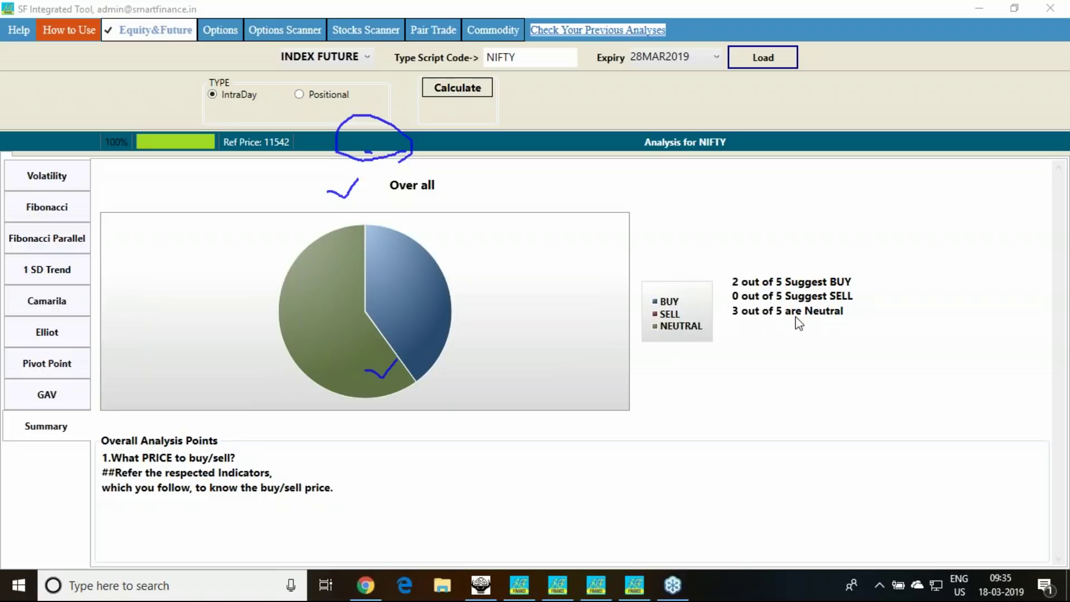
pyautogui.click(61, 275)
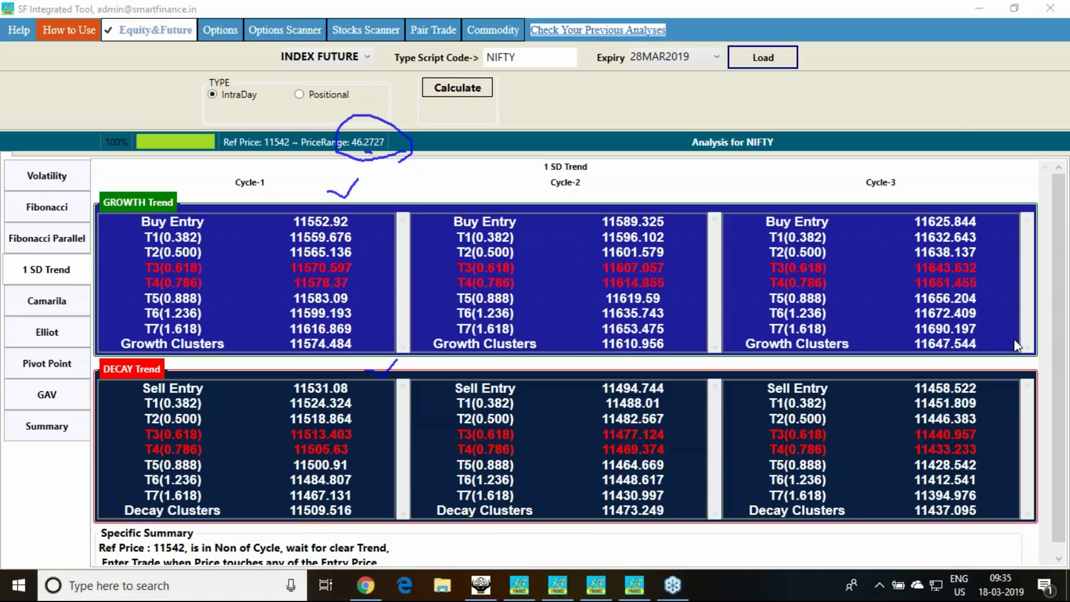
# Step: Wipe the old ink, tick Buy Entry 11552.92 and handwrite 'B-F 11553, 11550PE'
pyautogui.press('Escape')
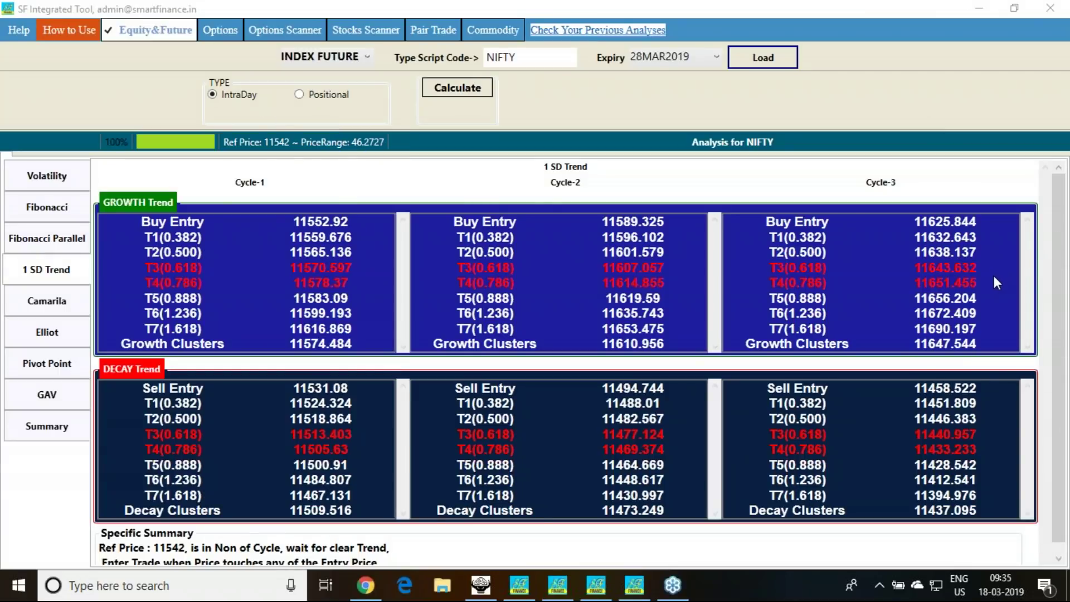
pyautogui.moveTo(344, 203); pyautogui.dragTo(371, 195)
pyautogui.moveTo(637, 91)
pyautogui.mouseDown()
pyautogui.moveTo(659, 102)
pyautogui.moveTo(647, 114)
pyautogui.moveTo(652, 98)
pyautogui.moveTo(660, 112)
pyautogui.moveTo(673, 102)
pyautogui.moveTo(695, 111)
pyautogui.moveTo(709, 89)
pyautogui.moveTo(706, 100)
pyautogui.moveTo(777, 117)
pyautogui.moveTo(803, 88)
pyautogui.moveTo(807, 101)
pyautogui.moveTo(817, 88)
pyautogui.moveTo(854, 92)
pyautogui.moveTo(846, 106)
pyautogui.moveTo(870, 119)
pyautogui.moveTo(936, 105)
pyautogui.moveTo(943, 89)
pyautogui.moveTo(949, 104)
pyautogui.mouseUp()
pyautogui.moveTo(948, 92)
pyautogui.mouseDown()
pyautogui.moveTo(963, 99)
pyautogui.moveTo(977, 84)
pyautogui.moveTo(986, 111)
pyautogui.moveTo(1015, 92)
pyautogui.moveTo(1020, 103)
pyautogui.mouseUp()
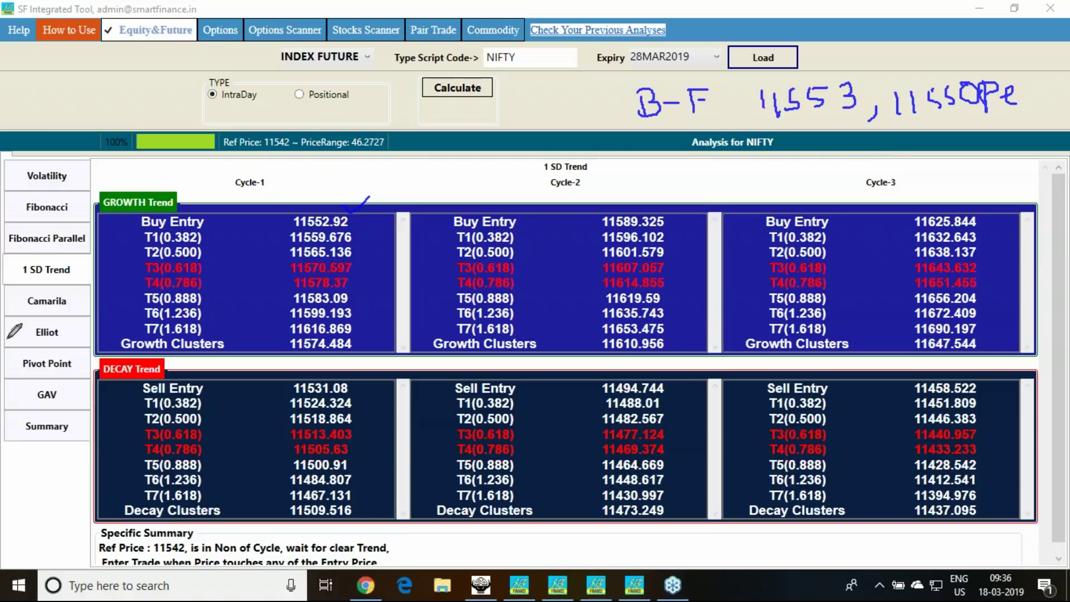
# Step: Tick T2 11565.136, arrow the decay T1 row, and tick the 11550 PE note
pyautogui.moveTo(359, 254); pyautogui.dragTo(385, 258)
pyautogui.moveTo(71, 402)
pyautogui.mouseDown()
pyautogui.moveTo(133, 398)
pyautogui.moveTo(143, 402)
pyautogui.moveTo(136, 411)
pyautogui.mouseUp()
pyautogui.moveTo(923, 65)
pyautogui.mouseDown()
pyautogui.moveTo(942, 73)
pyautogui.moveTo(965, 55)
pyautogui.mouseUp()
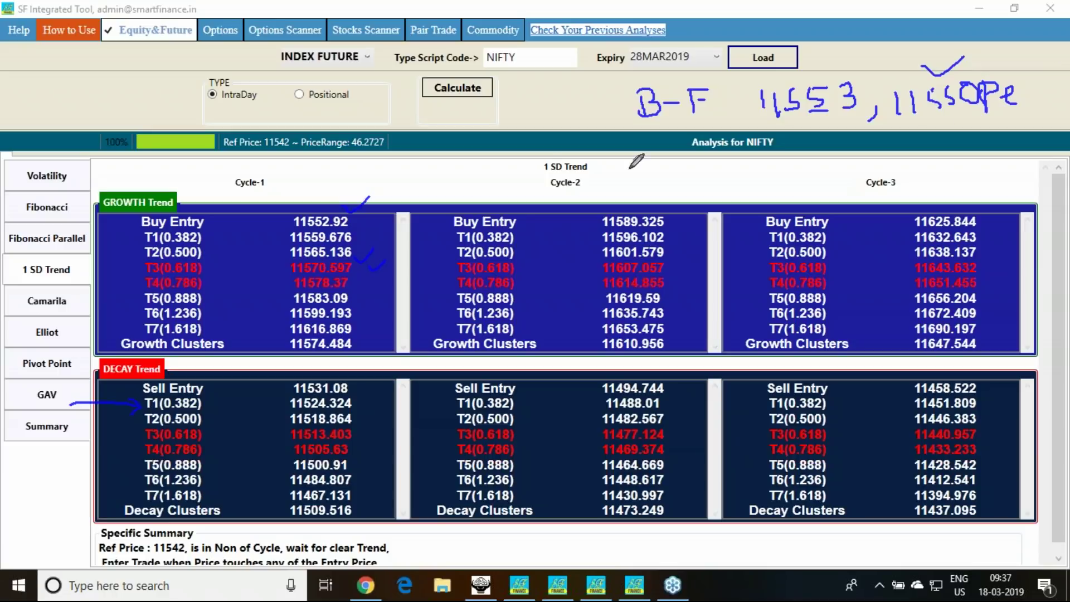
# Step: Handwrite 50, 2, 8.5 and 1500 beside the trade note and cycle rows
pyautogui.moveTo(542, 94)
pyautogui.mouseDown()
pyautogui.moveTo(526, 118)
pyautogui.moveTo(560, 118)
pyautogui.moveTo(559, 95)
pyautogui.mouseUp()
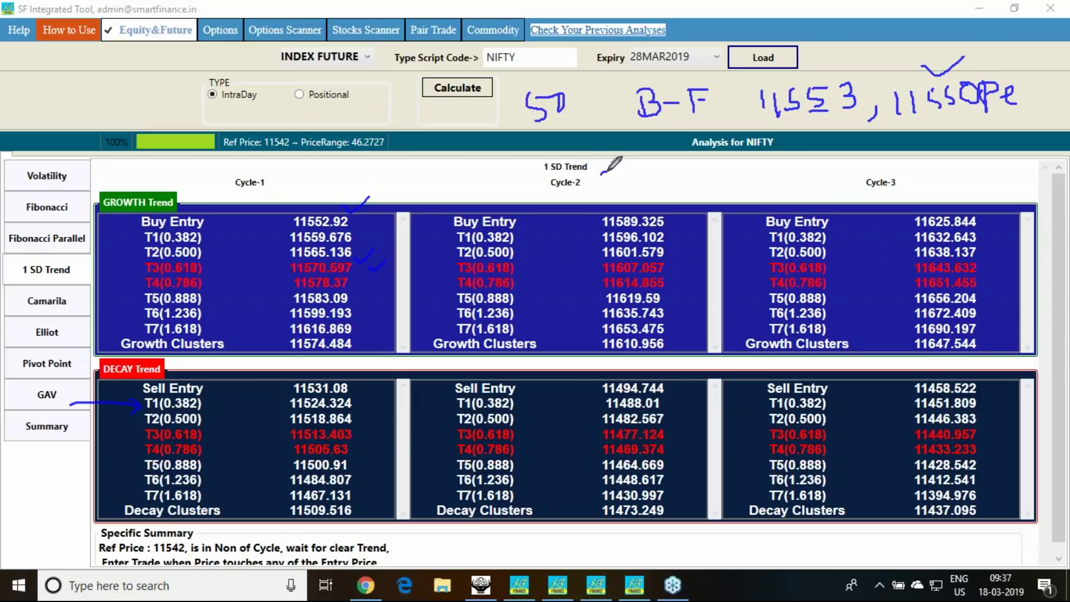
pyautogui.moveTo(603, 173); pyautogui.dragTo(618, 185)
pyautogui.moveTo(712, 166)
pyautogui.mouseDown()
pyautogui.moveTo(720, 178)
pyautogui.moveTo(730, 168)
pyautogui.moveTo(744, 179)
pyautogui.moveTo(768, 170)
pyautogui.mouseUp()
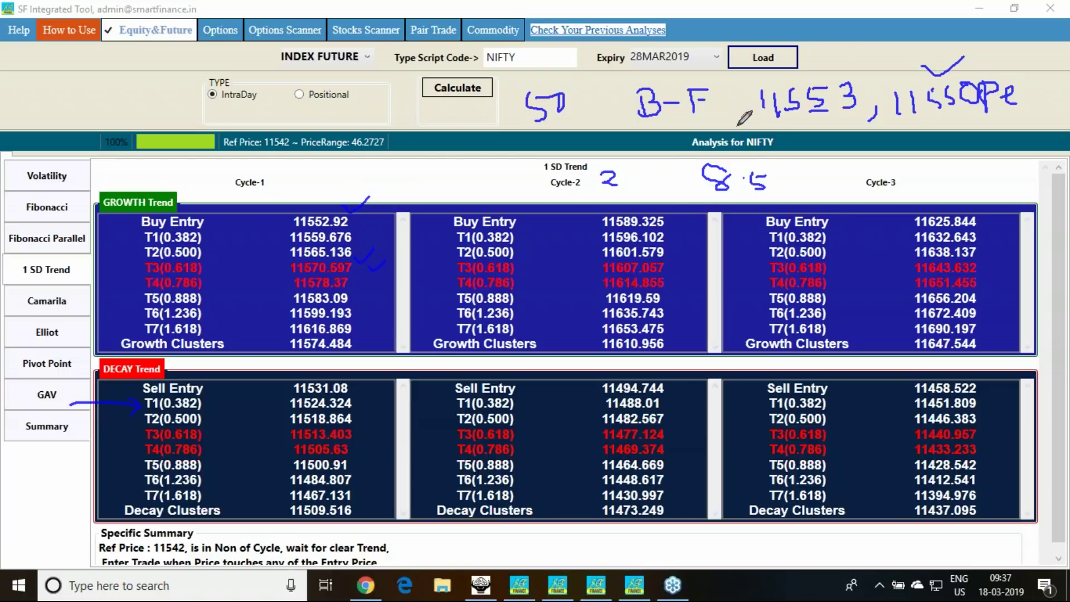
pyautogui.moveTo(923, 163)
pyautogui.mouseDown()
pyautogui.moveTo(933, 182)
pyautogui.moveTo(978, 154)
pyautogui.mouseUp()
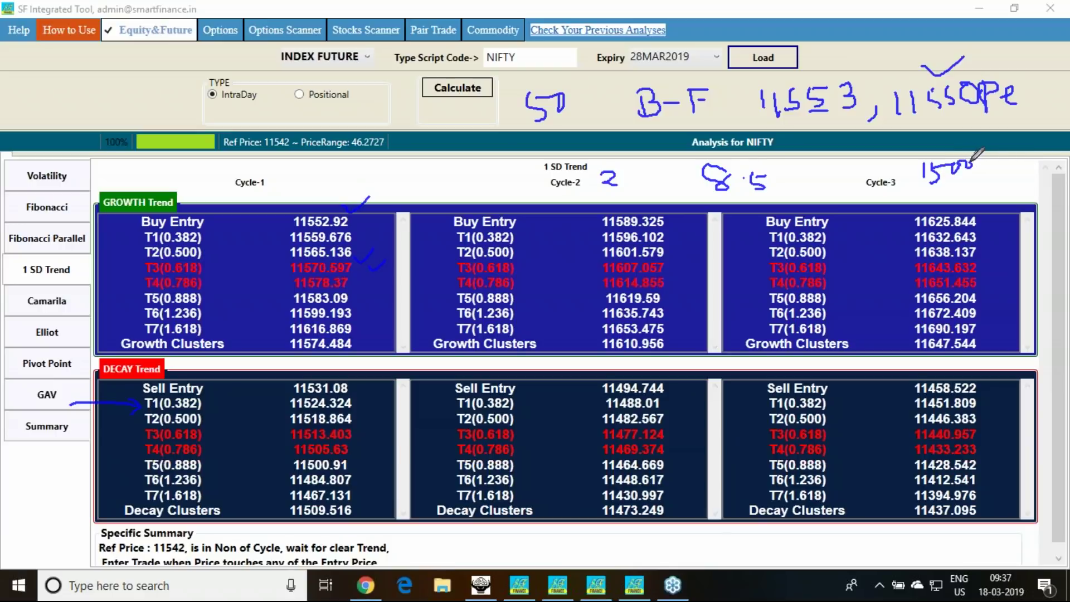
# Step: Circle 8.5, re-tick T3 11570.597, underline 1500, then wipe all the ink
pyautogui.moveTo(771, 192)
pyautogui.mouseDown()
pyautogui.moveTo(695, 189)
pyautogui.moveTo(795, 149)
pyautogui.moveTo(773, 195)
pyautogui.mouseUp()
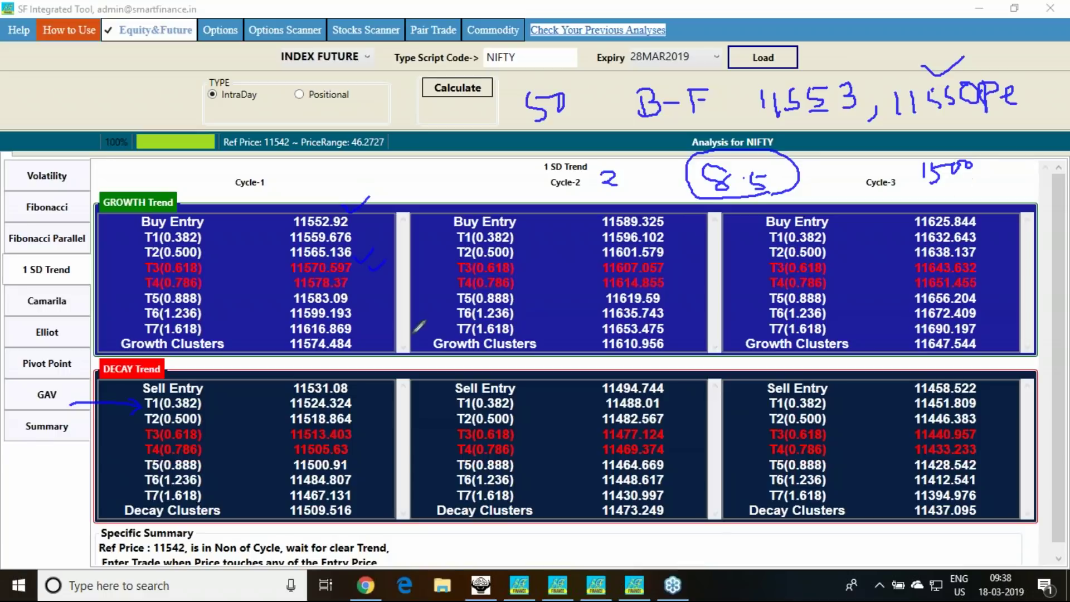
pyautogui.moveTo(357, 259); pyautogui.dragTo(384, 260)
pyautogui.moveTo(944, 191); pyautogui.dragTo(956, 190)
pyautogui.press('Escape')
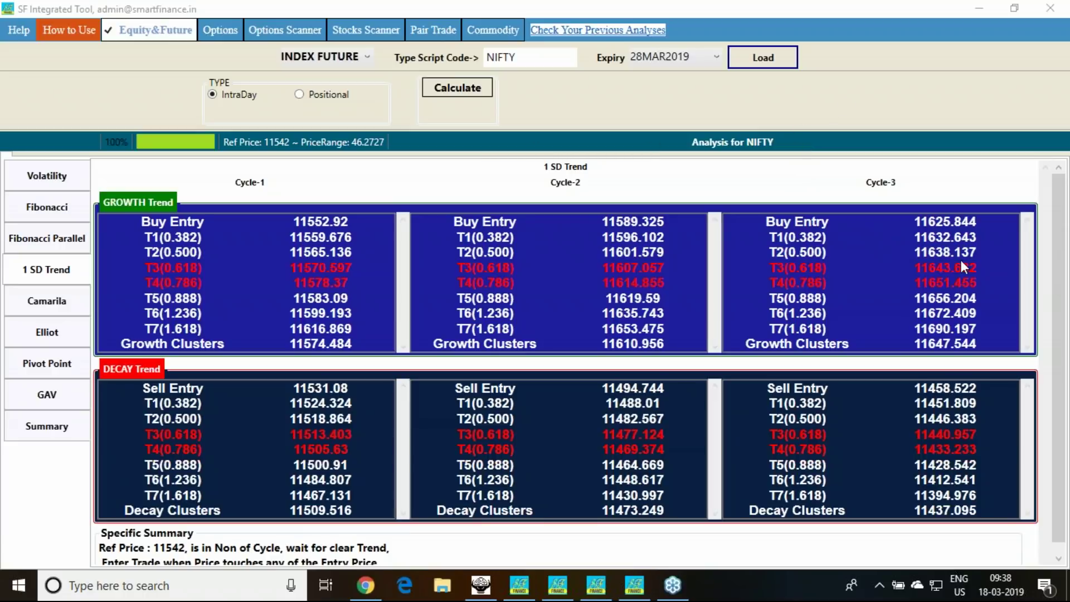
# Step: Load SBIN as an EQUITY instrument, then mark its decay T1 row and circle ref price 299.9
pyautogui.click(345, 62)
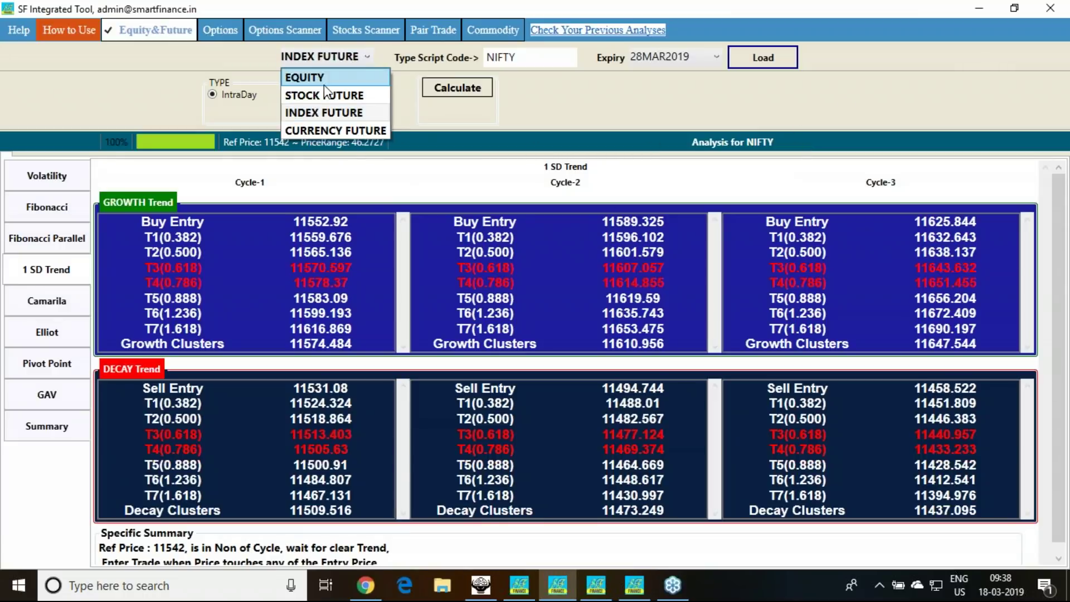
pyautogui.click(325, 80)
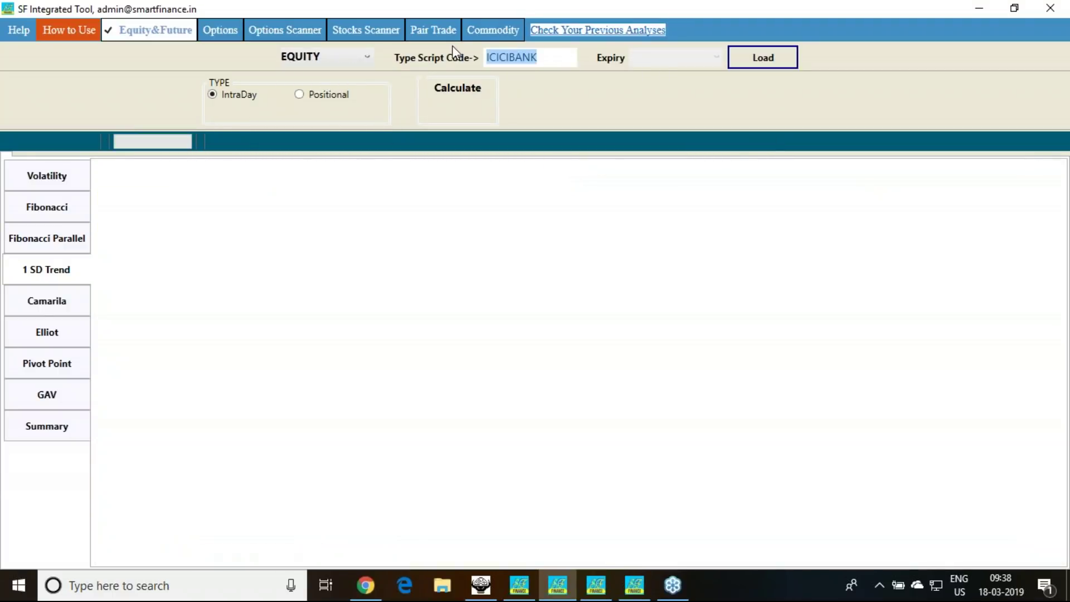
pyautogui.write('sbi')
pyautogui.click(501, 99)
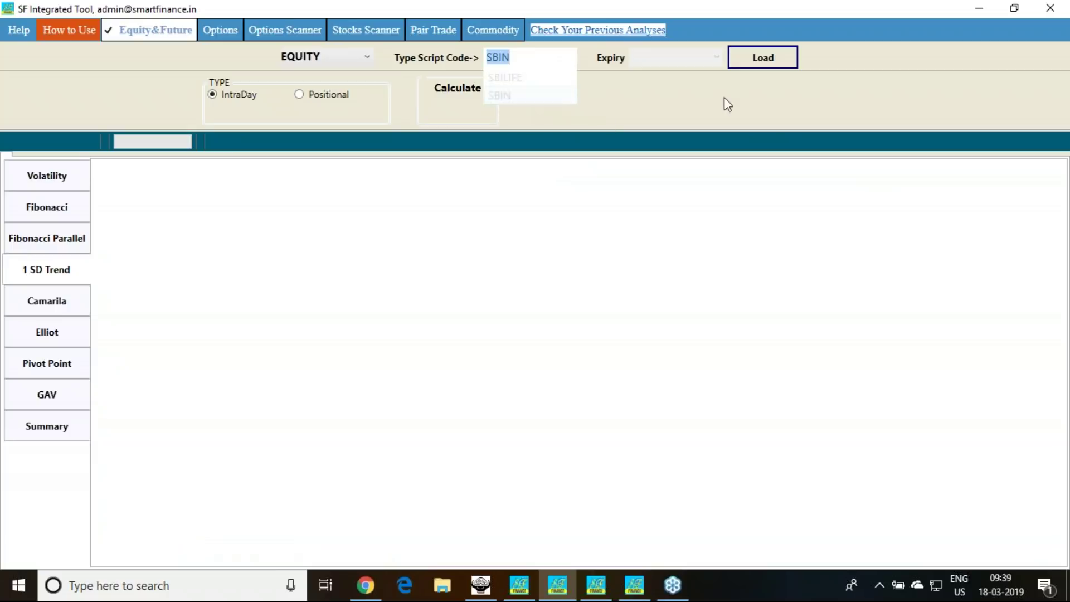
pyautogui.click(778, 67)
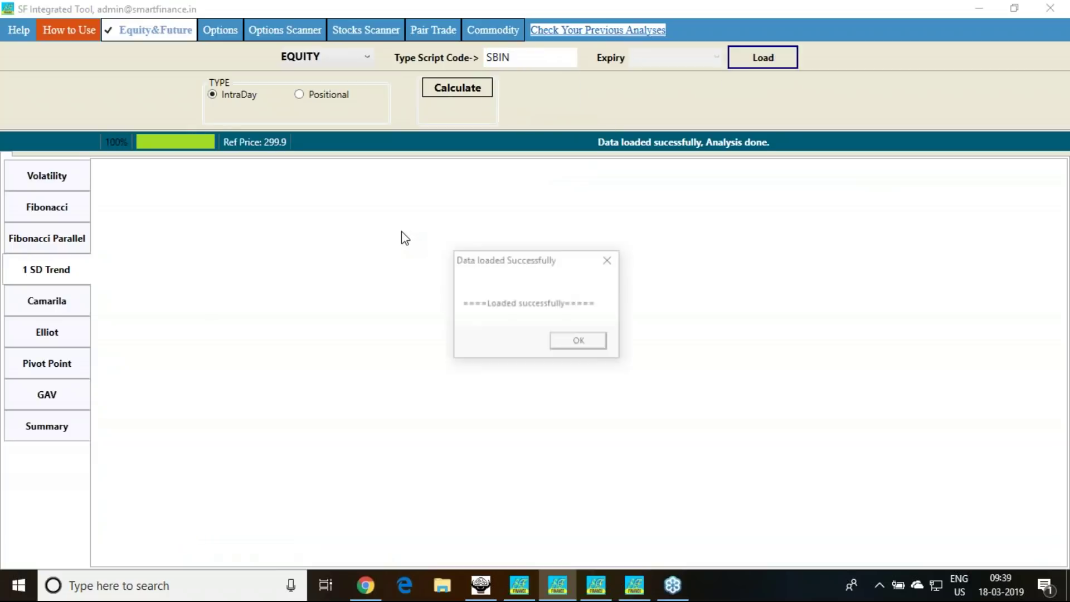
pyautogui.click(581, 342)
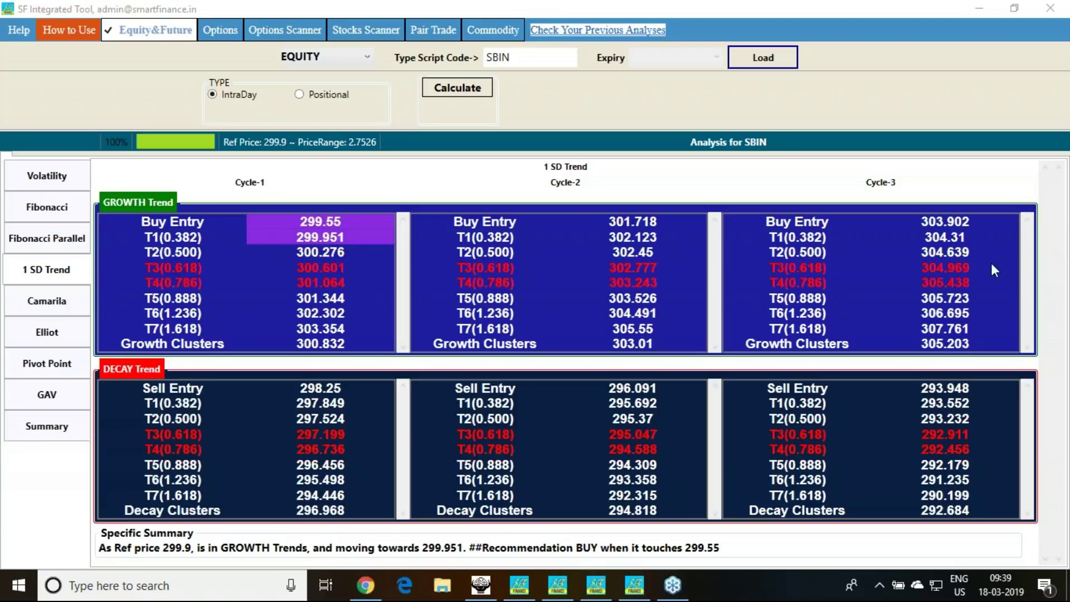
pyautogui.moveTo(72, 412); pyautogui.dragTo(153, 406)
pyautogui.moveTo(287, 157)
pyautogui.mouseDown()
pyautogui.moveTo(287, 118)
pyautogui.moveTo(281, 160)
pyautogui.mouseUp()
pyautogui.moveTo(356, 266)
pyautogui.mouseDown()
pyautogui.moveTo(368, 278)
pyautogui.moveTo(395, 250)
pyautogui.moveTo(413, 258)
pyautogui.mouseUp()
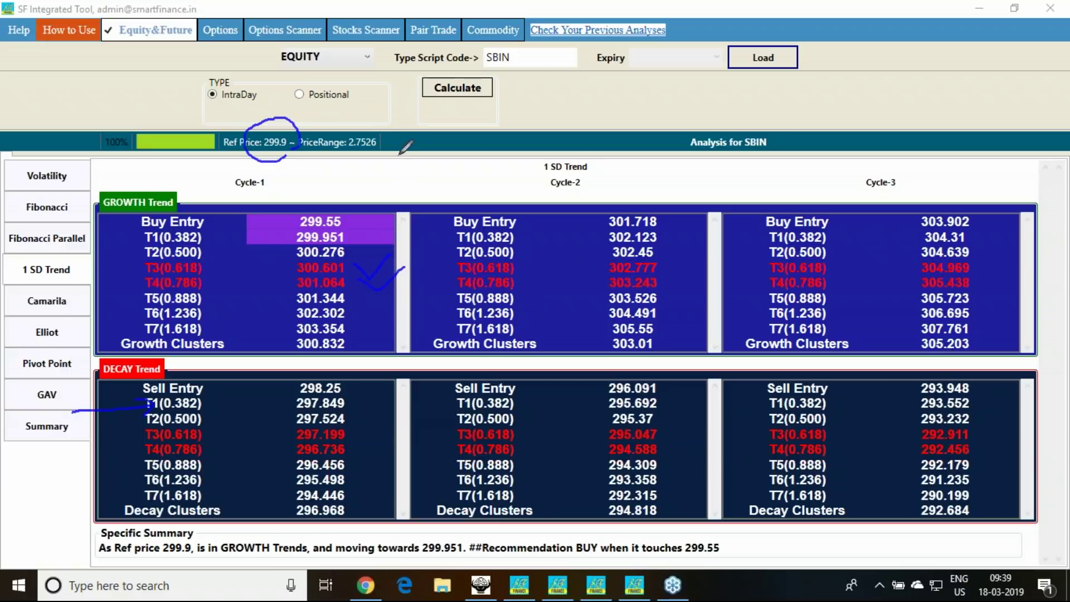
pyautogui.moveTo(411, 152)
pyautogui.mouseDown()
pyautogui.moveTo(413, 173)
pyautogui.moveTo(440, 157)
pyautogui.moveTo(473, 186)
pyautogui.moveTo(495, 166)
pyautogui.mouseUp()
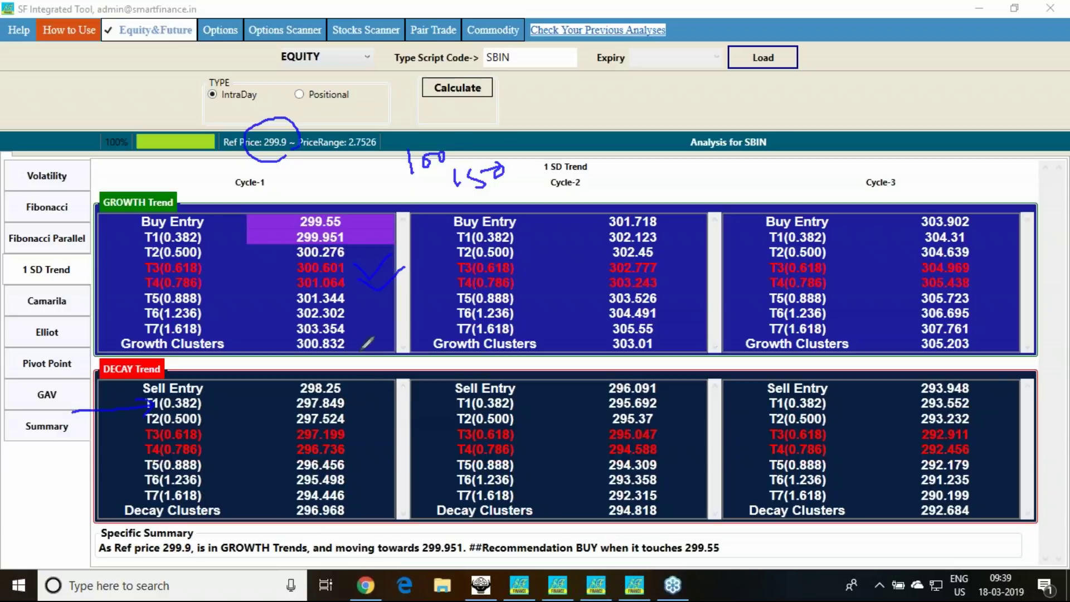
pyautogui.moveTo(356, 218)
pyautogui.mouseDown()
pyautogui.moveTo(369, 219)
pyautogui.moveTo(361, 237)
pyautogui.mouseUp()
pyautogui.moveTo(140, 266)
pyautogui.mouseDown()
pyautogui.moveTo(124, 266)
pyautogui.moveTo(148, 289)
pyautogui.mouseUp()
pyautogui.moveTo(204, 262)
pyautogui.mouseDown()
pyautogui.moveTo(219, 279)
pyautogui.moveTo(207, 285)
pyautogui.mouseUp()
pyautogui.press('e')
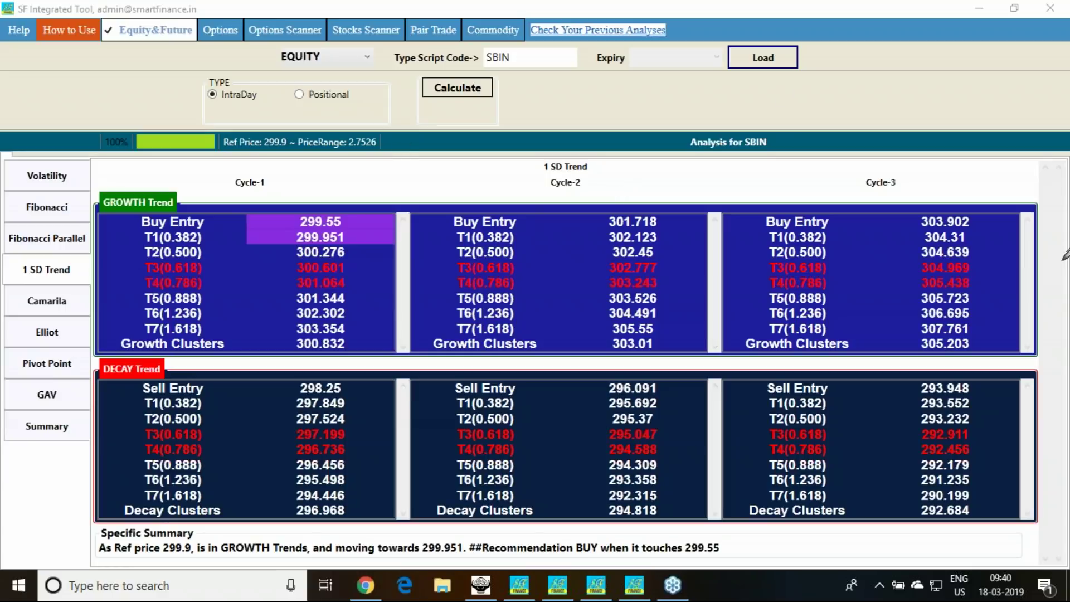
# Step: Recalculate SBIN as Positional with 3 days to hold, giving Buy Entry 301.016 and Sell Entry 298.784
pyautogui.click(299, 94)
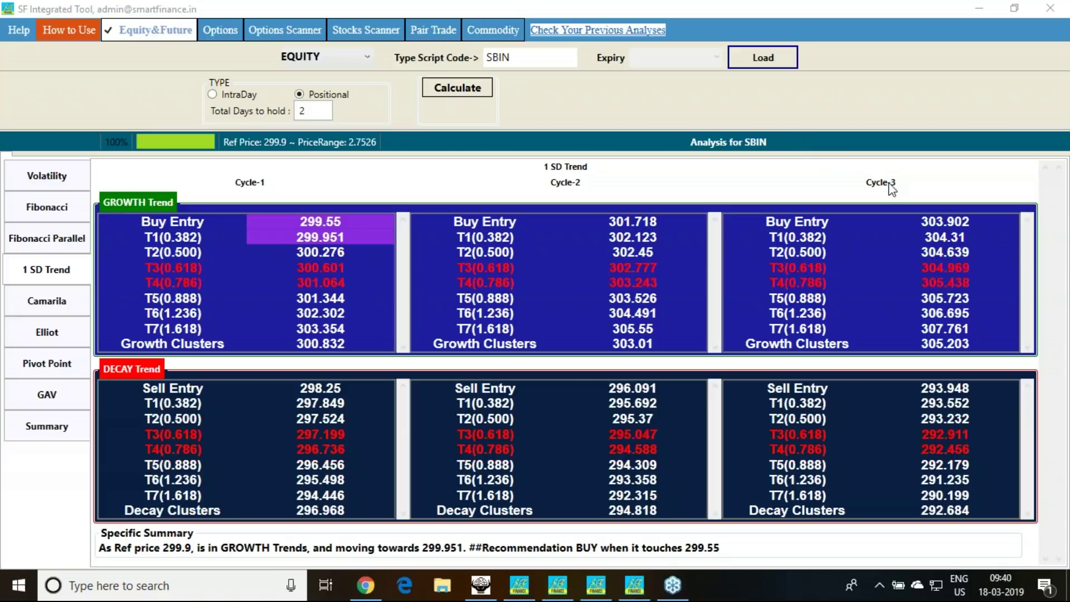
pyautogui.click(217, 95)
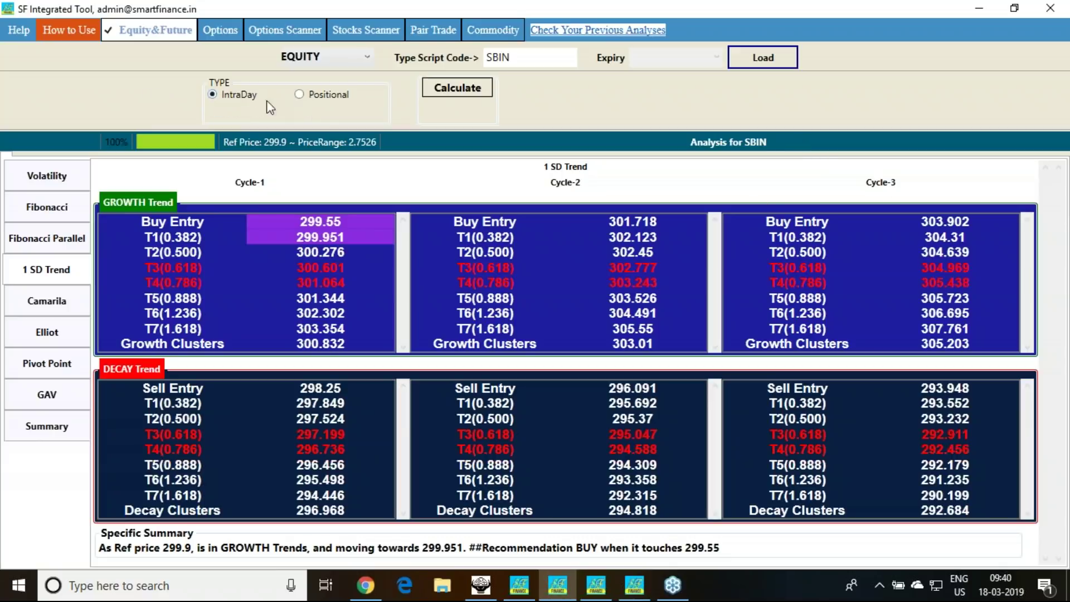
pyautogui.click(299, 95)
pyautogui.click(213, 94)
pyautogui.click(299, 95)
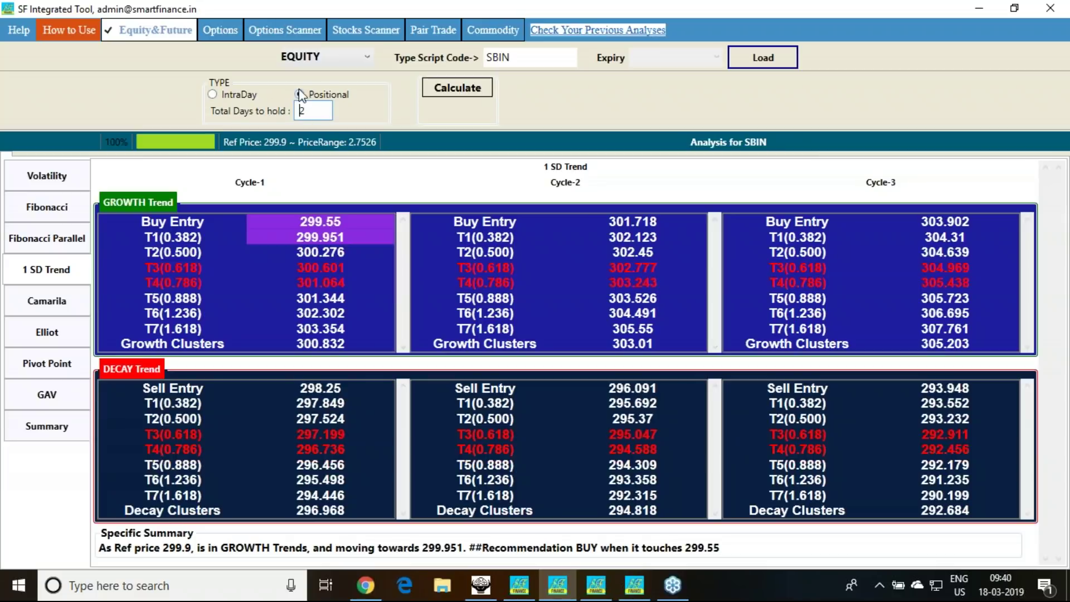
pyautogui.doubleClick(300, 111)
pyautogui.write('3')
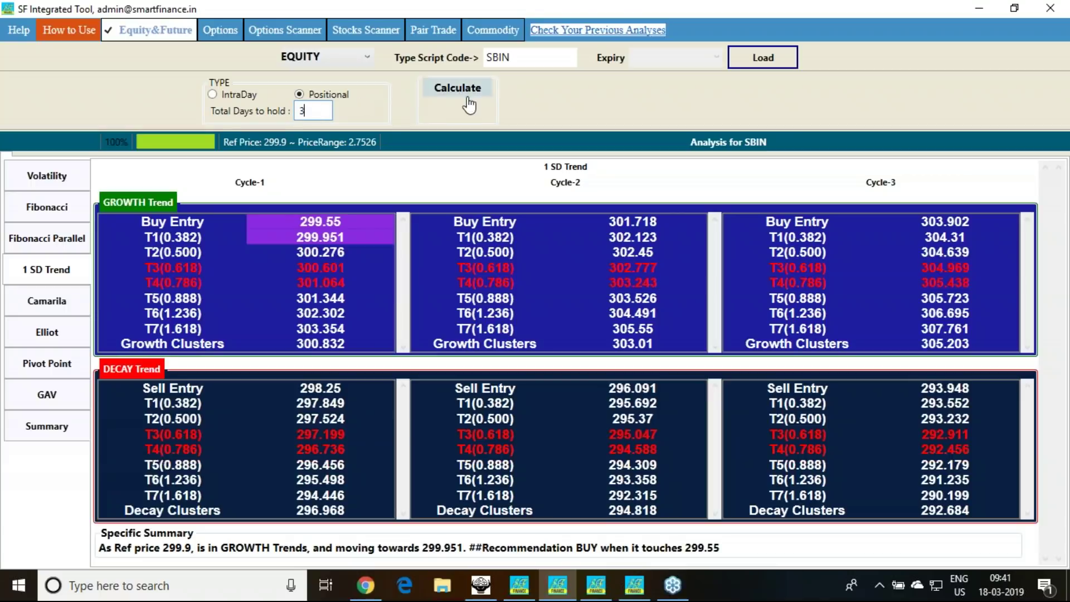
pyautogui.click(471, 90)
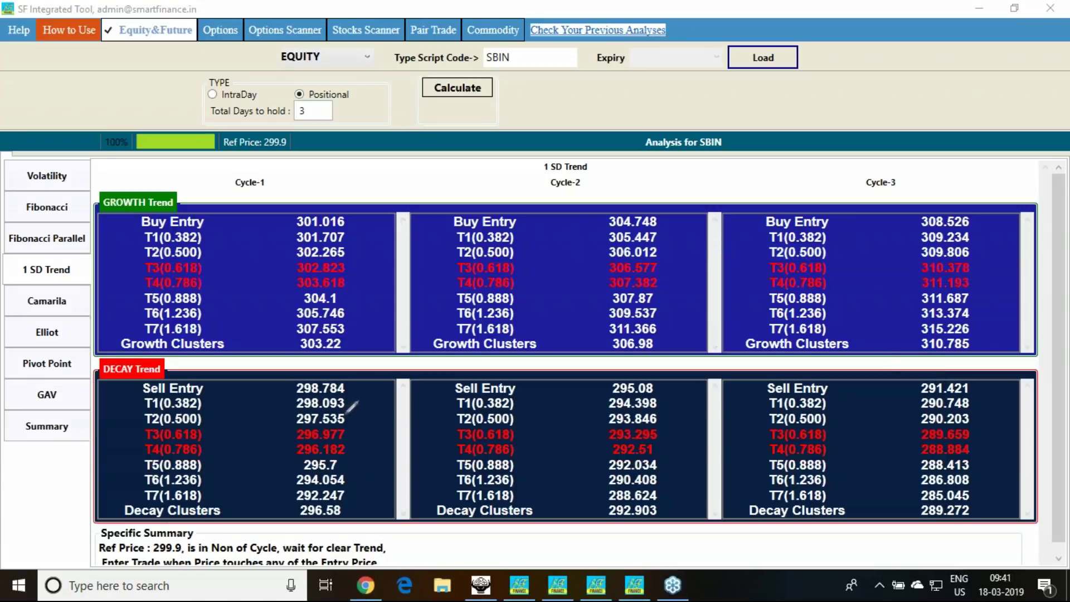
pyautogui.moveTo(358, 406)
pyautogui.mouseDown()
pyautogui.moveTo(329, 414)
pyautogui.moveTo(283, 396)
pyautogui.moveTo(360, 408)
pyautogui.mouseUp()
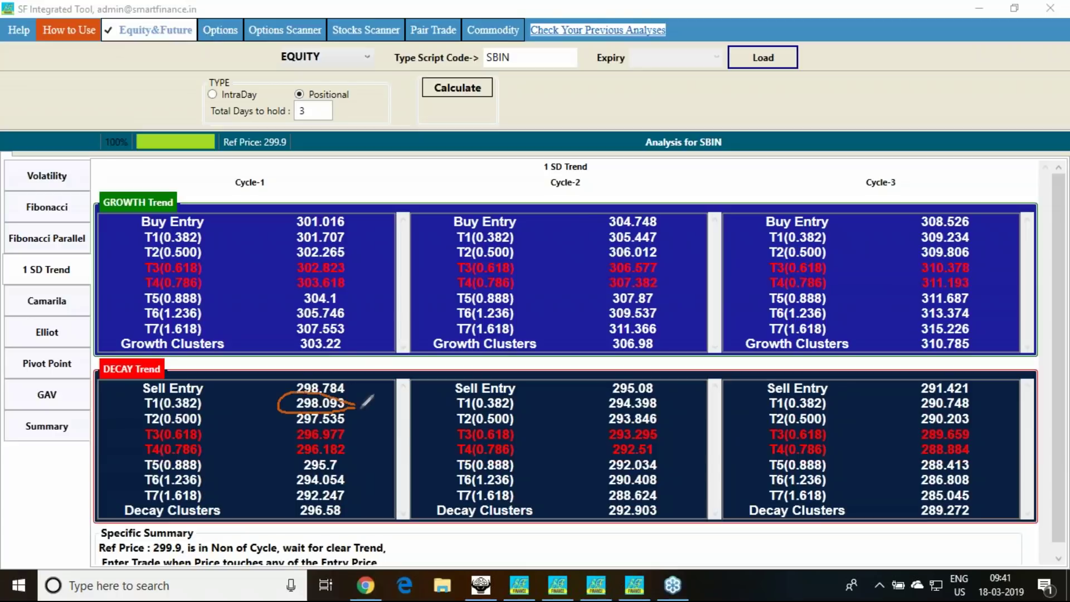
pyautogui.moveTo(359, 208); pyautogui.dragTo(397, 189)
pyautogui.moveTo(269, 157)
pyautogui.mouseDown()
pyautogui.moveTo(299, 156)
pyautogui.moveTo(292, 129)
pyautogui.moveTo(264, 156)
pyautogui.moveTo(268, 165)
pyautogui.mouseUp()
pyautogui.moveTo(358, 105); pyautogui.dragTo(391, 89)
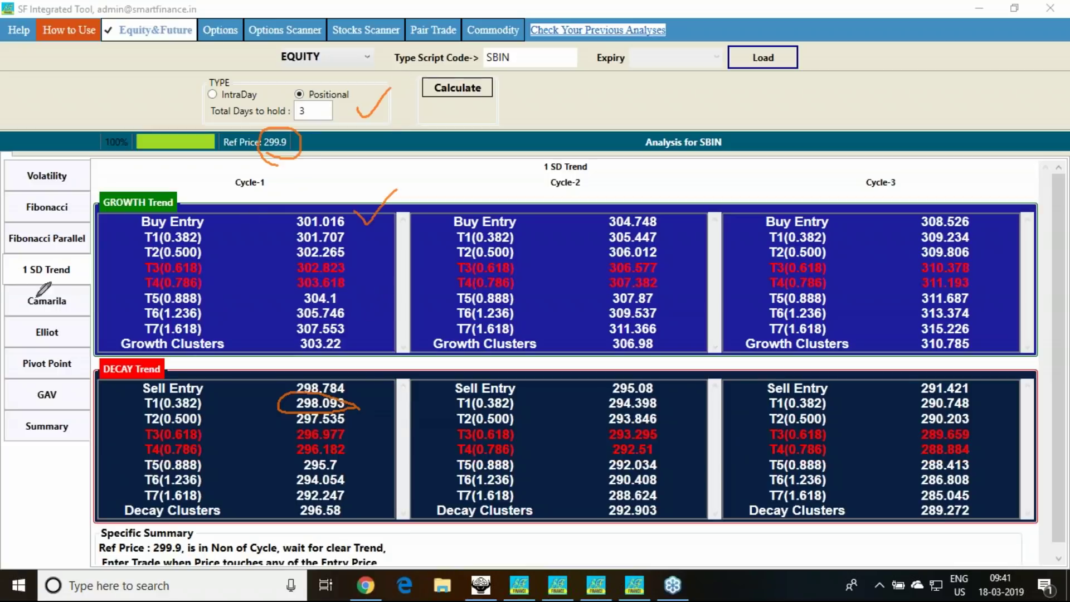
pyautogui.moveTo(50, 286)
pyautogui.mouseDown()
pyautogui.moveTo(71, 304)
pyautogui.moveTo(55, 313)
pyautogui.moveTo(77, 285)
pyautogui.moveTo(98, 306)
pyautogui.mouseUp()
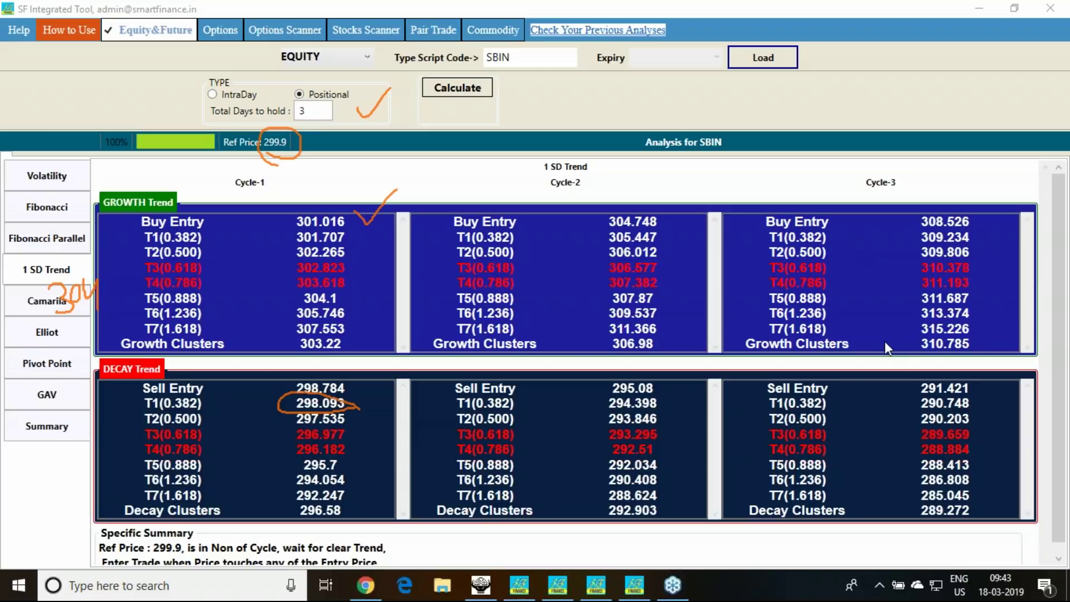
pyautogui.press('Escape')
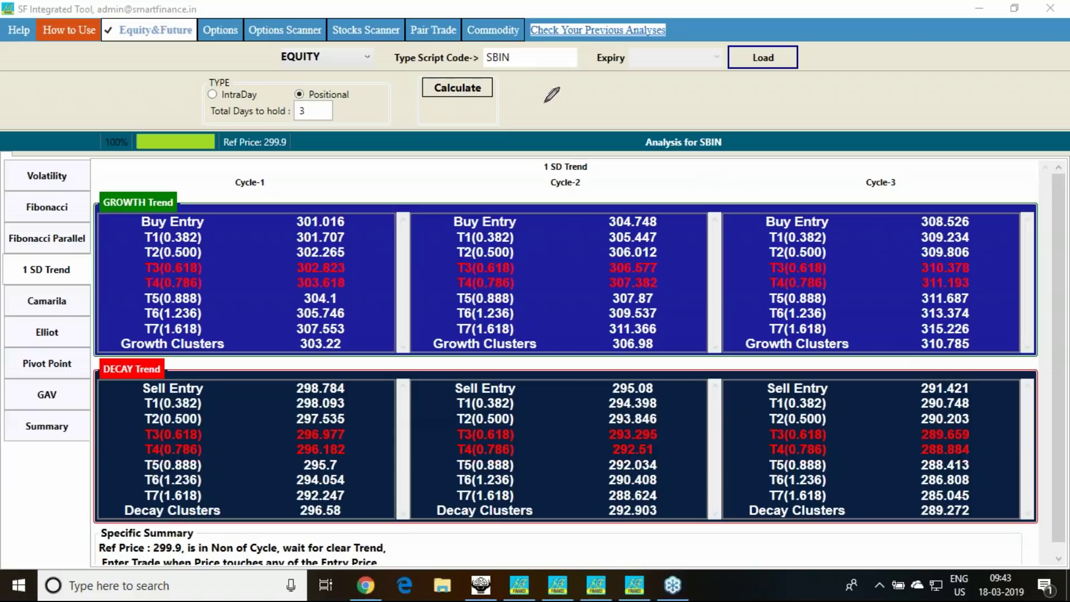
pyautogui.moveTo(540, 101)
pyautogui.mouseDown()
pyautogui.moveTo(569, 105)
pyautogui.moveTo(543, 113)
pyautogui.moveTo(579, 112)
pyautogui.moveTo(588, 96)
pyautogui.moveTo(598, 115)
pyautogui.moveTo(625, 102)
pyautogui.moveTo(648, 115)
pyautogui.moveTo(660, 91)
pyautogui.moveTo(658, 103)
pyautogui.mouseUp()
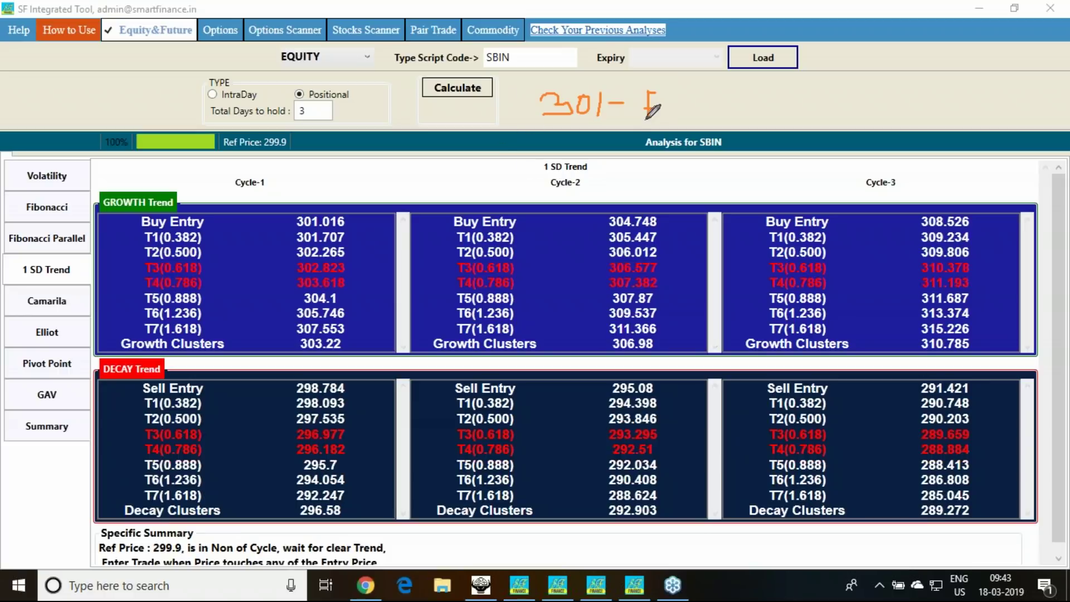
pyautogui.moveTo(688, 94)
pyautogui.mouseDown()
pyautogui.moveTo(690, 118)
pyautogui.moveTo(706, 117)
pyautogui.moveTo(709, 103)
pyautogui.moveTo(705, 117)
pyautogui.moveTo(742, 119)
pyautogui.mouseUp()
pyautogui.click(735, 94)
pyautogui.moveTo(520, 170)
pyautogui.mouseDown()
pyautogui.moveTo(554, 170)
pyautogui.moveTo(538, 195)
pyautogui.mouseUp()
pyautogui.moveTo(591, 177)
pyautogui.mouseDown()
pyautogui.moveTo(581, 191)
pyautogui.moveTo(592, 177)
pyautogui.mouseUp()
pyautogui.moveTo(607, 177)
pyautogui.mouseDown()
pyautogui.moveTo(599, 190)
pyautogui.moveTo(674, 173)
pyautogui.mouseUp()
pyautogui.click(630, 176)
pyautogui.moveTo(677, 168)
pyautogui.mouseDown()
pyautogui.moveTo(675, 187)
pyautogui.moveTo(701, 172)
pyautogui.moveTo(707, 185)
pyautogui.moveTo(740, 184)
pyautogui.moveTo(758, 167)
pyautogui.moveTo(744, 184)
pyautogui.moveTo(778, 173)
pyautogui.moveTo(772, 186)
pyautogui.mouseUp()
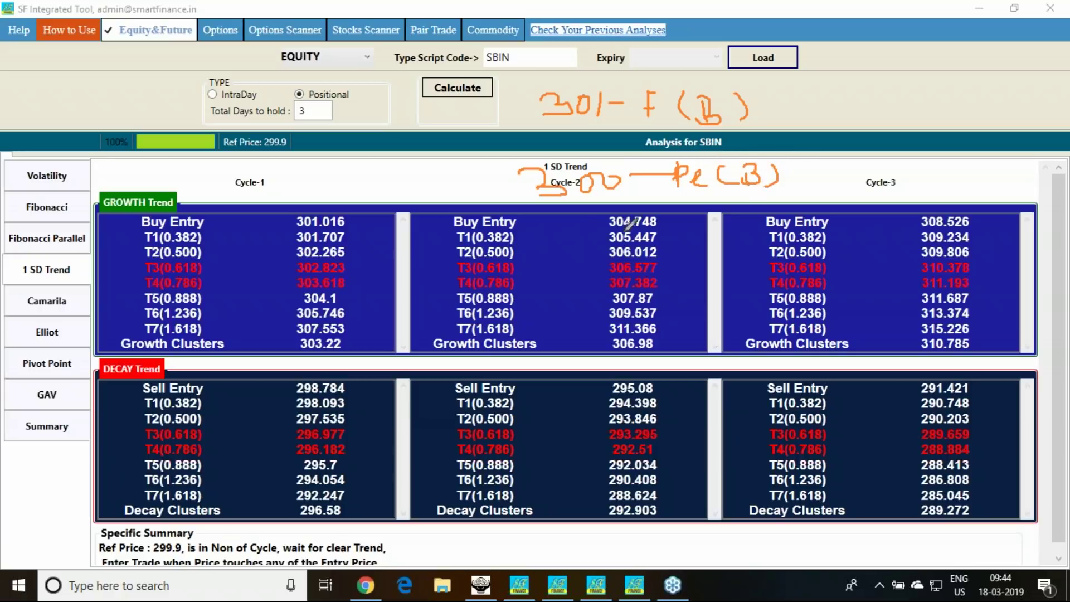
pyautogui.moveTo(359, 172)
pyautogui.mouseDown()
pyautogui.moveTo(382, 183)
pyautogui.moveTo(373, 197)
pyautogui.moveTo(412, 176)
pyautogui.moveTo(433, 194)
pyautogui.moveTo(365, 187)
pyautogui.moveTo(460, 168)
pyautogui.moveTo(441, 198)
pyautogui.mouseUp()
pyautogui.moveTo(318, 190)
pyautogui.mouseDown()
pyautogui.moveTo(337, 188)
pyautogui.moveTo(336, 177)
pyautogui.mouseUp()
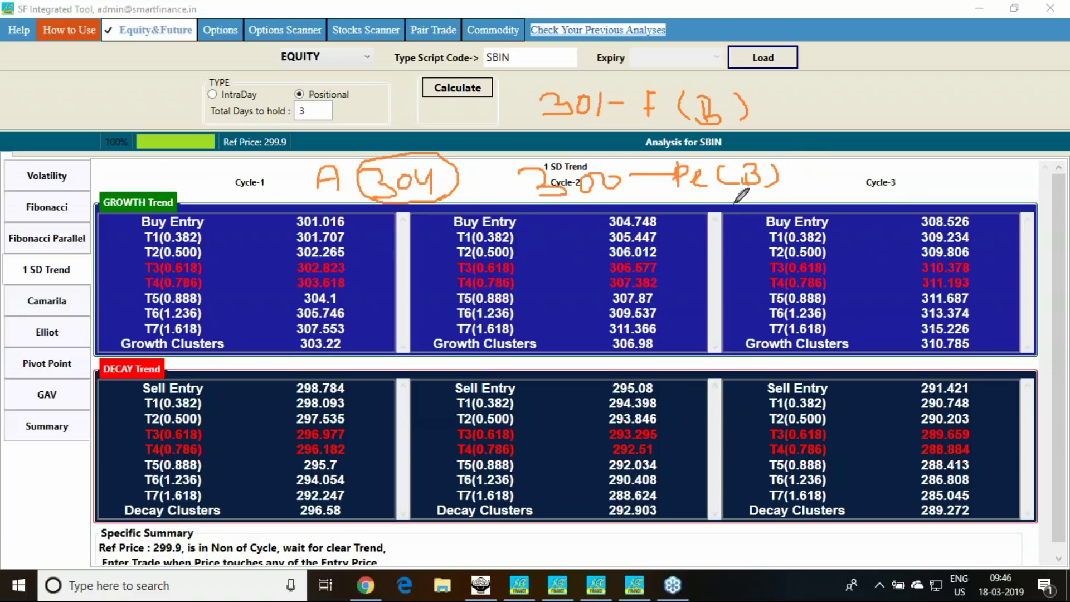
pyautogui.moveTo(344, 301); pyautogui.dragTo(376, 271)
pyautogui.press('Escape')
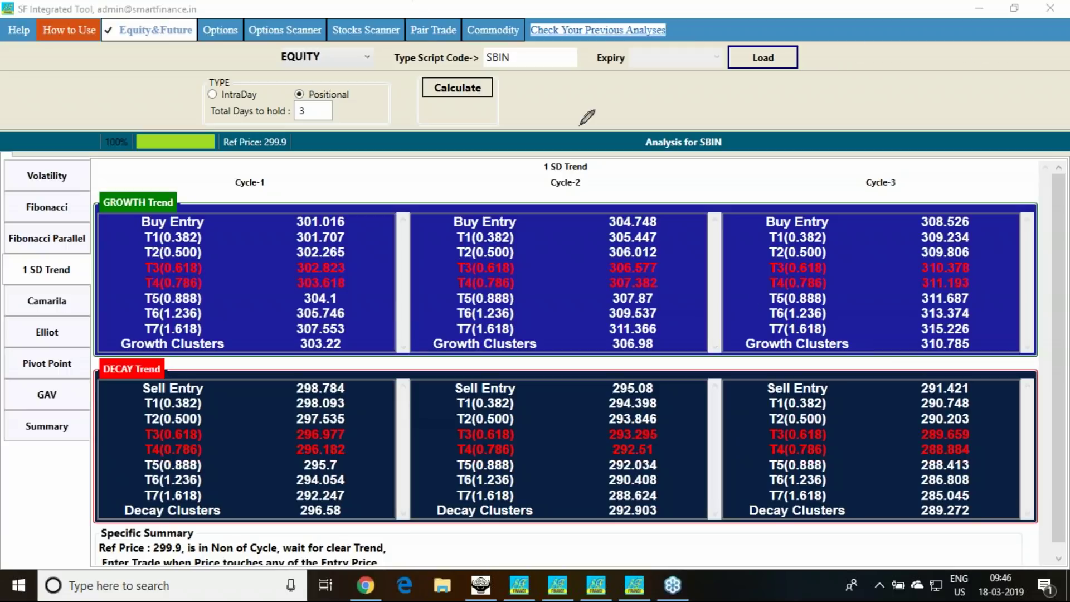
# Step: Exit pen mode, glance at the ODIN FUT market watch, then bring up the ICICIBANK SF 1SD window
pyautogui.click(1038, 257)
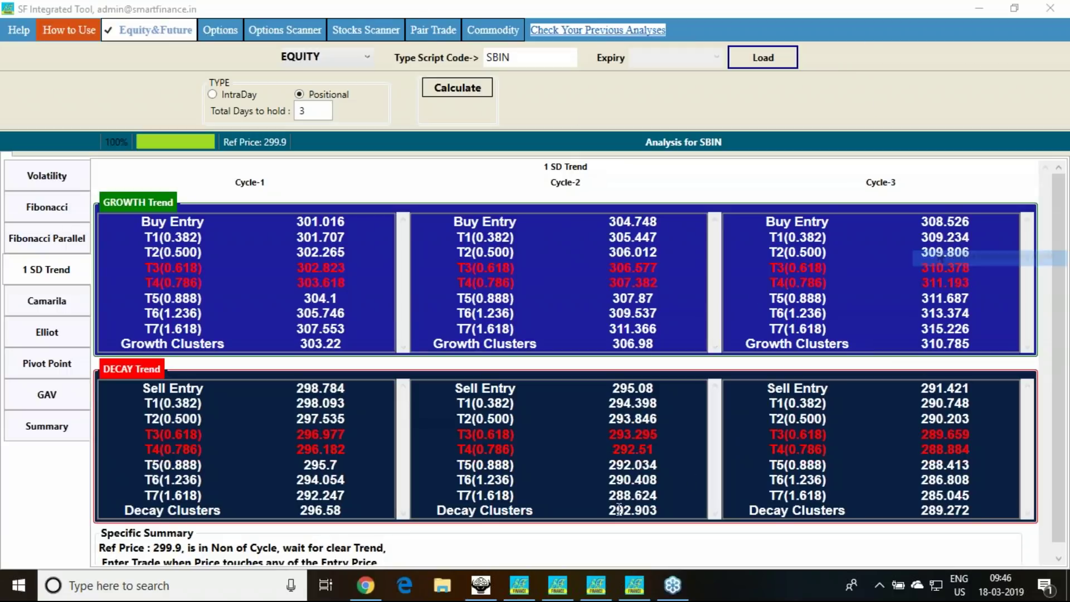
pyautogui.click(481, 585)
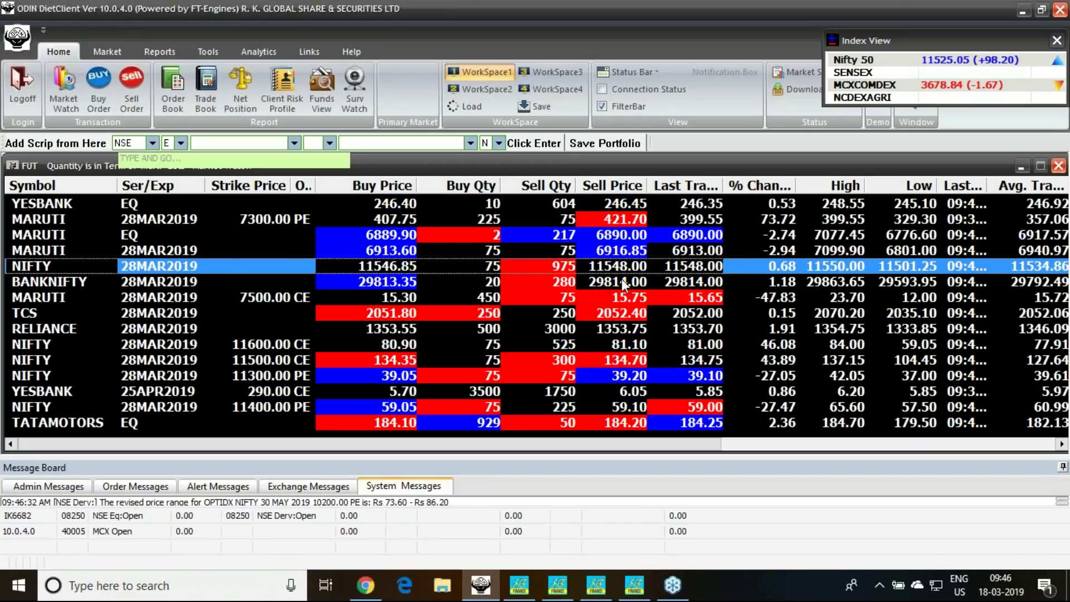
pyautogui.click(519, 587)
pyautogui.click(557, 586)
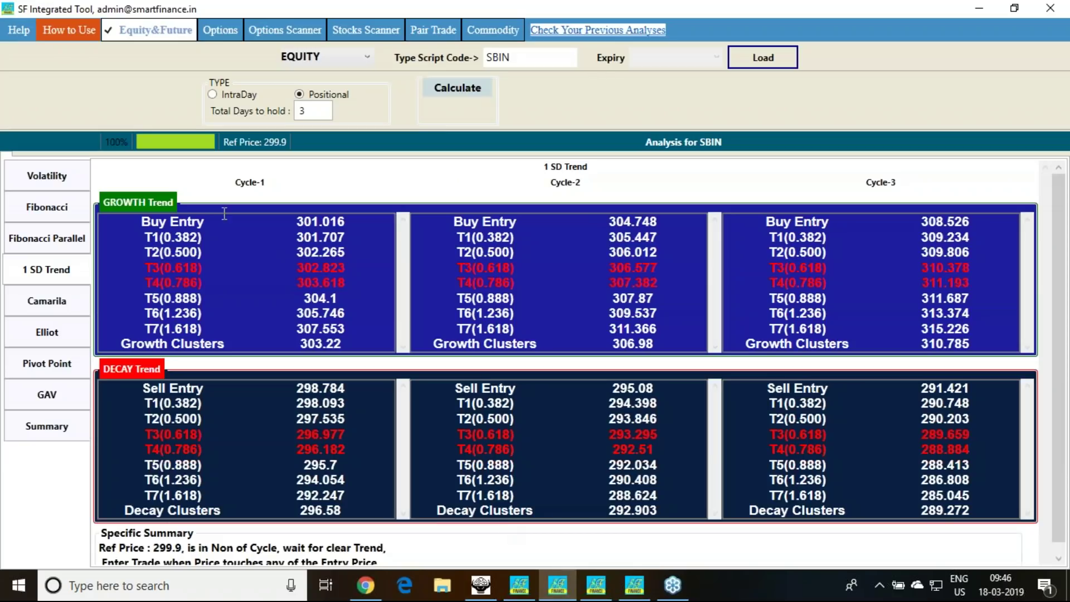
pyautogui.click(596, 585)
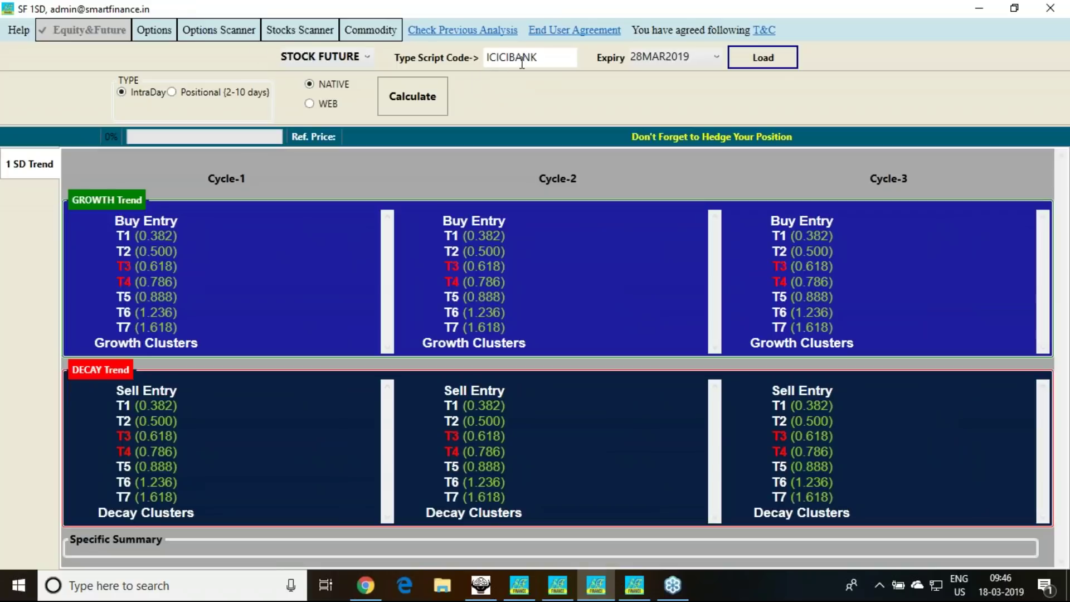
# Step: Load BANKNIFTY index futures and calculate its 1 SD intraday levels at 29792.9
pyautogui.click(326, 57)
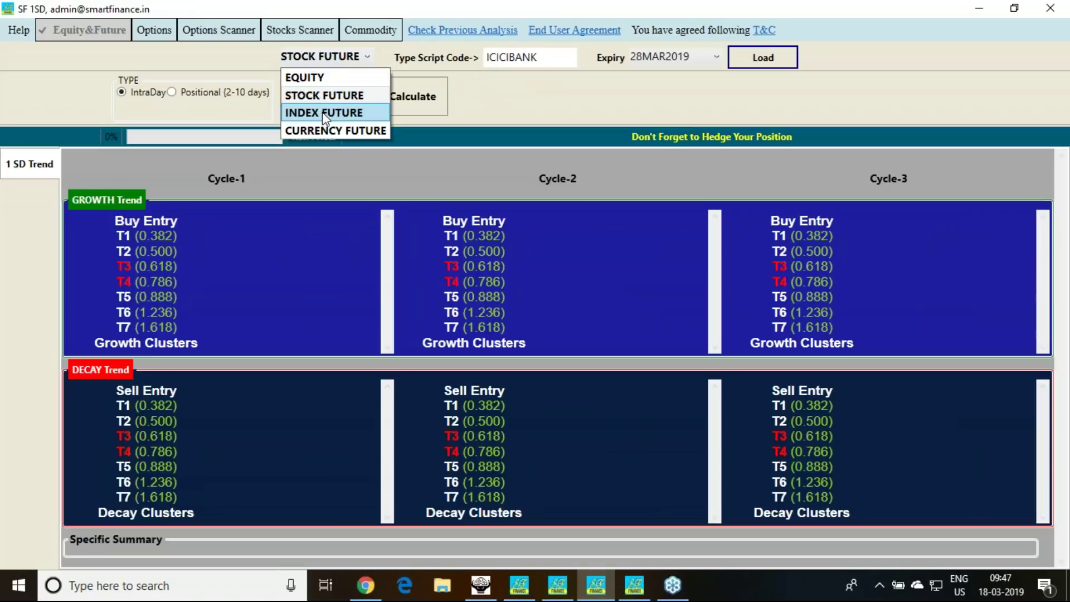
pyautogui.click(336, 115)
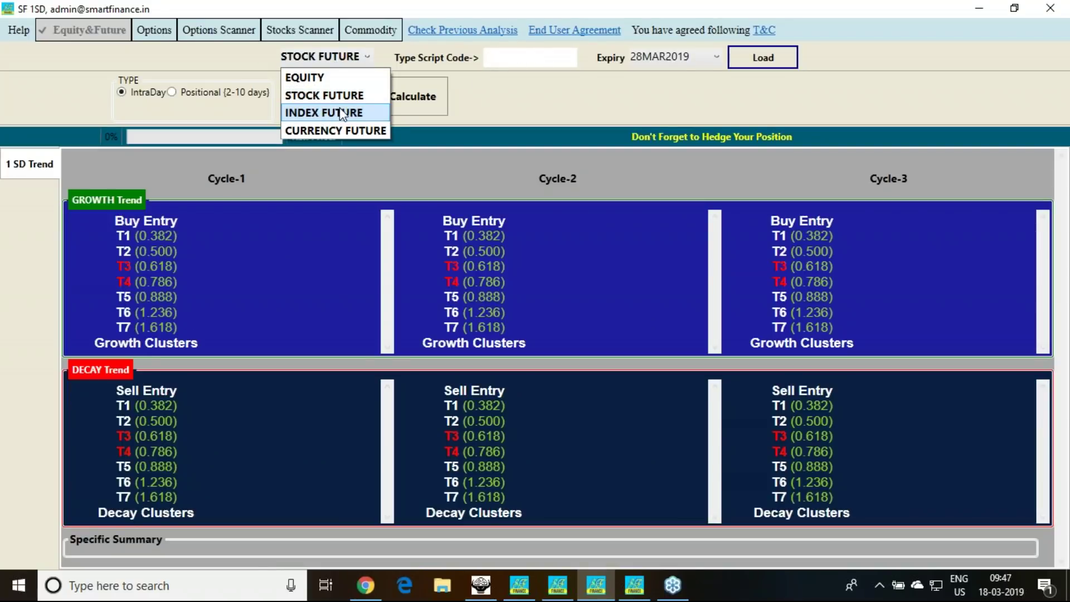
pyautogui.click(336, 113)
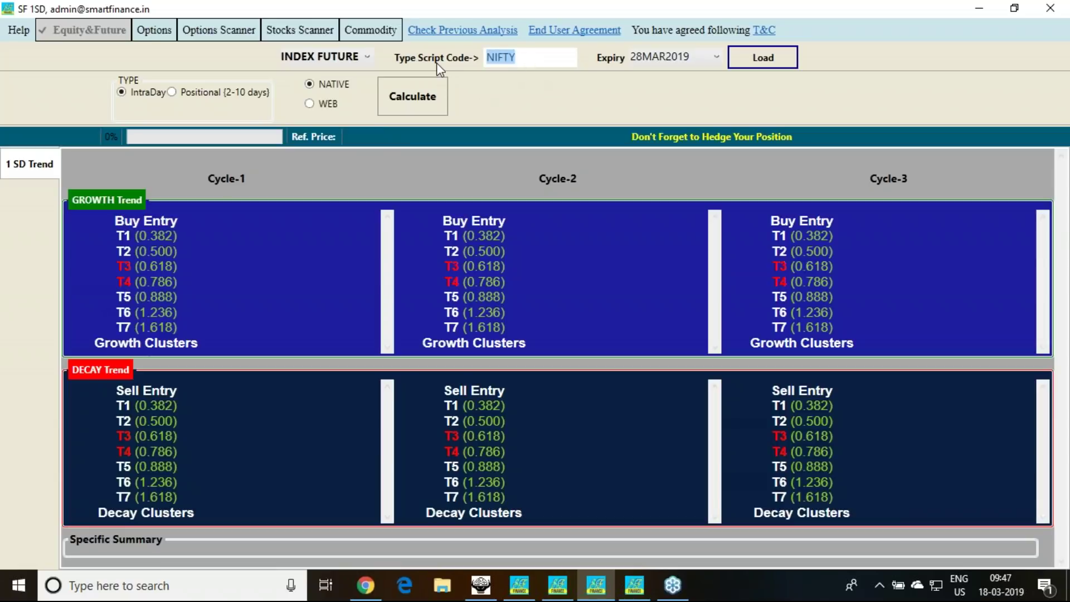
pyautogui.write('BANK')
pyautogui.click(511, 79)
pyautogui.click(747, 60)
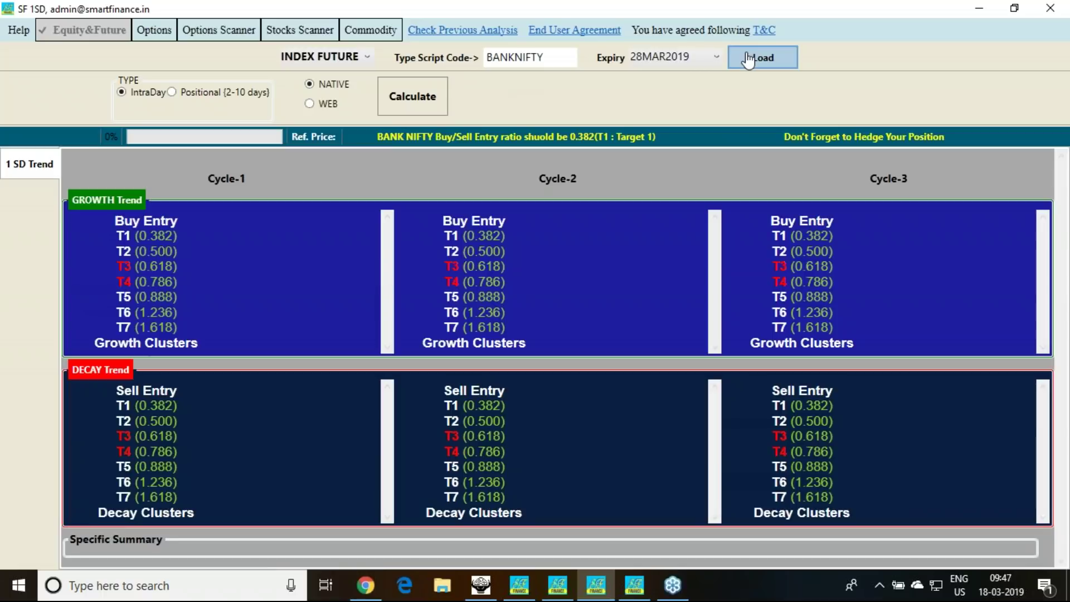
pyautogui.click(562, 337)
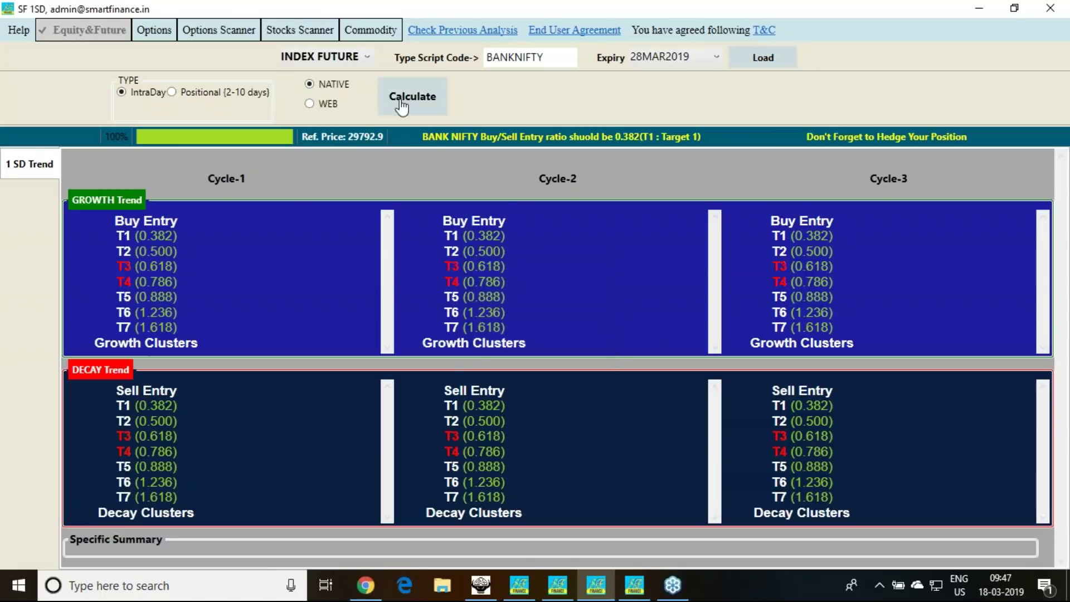
pyautogui.click(404, 98)
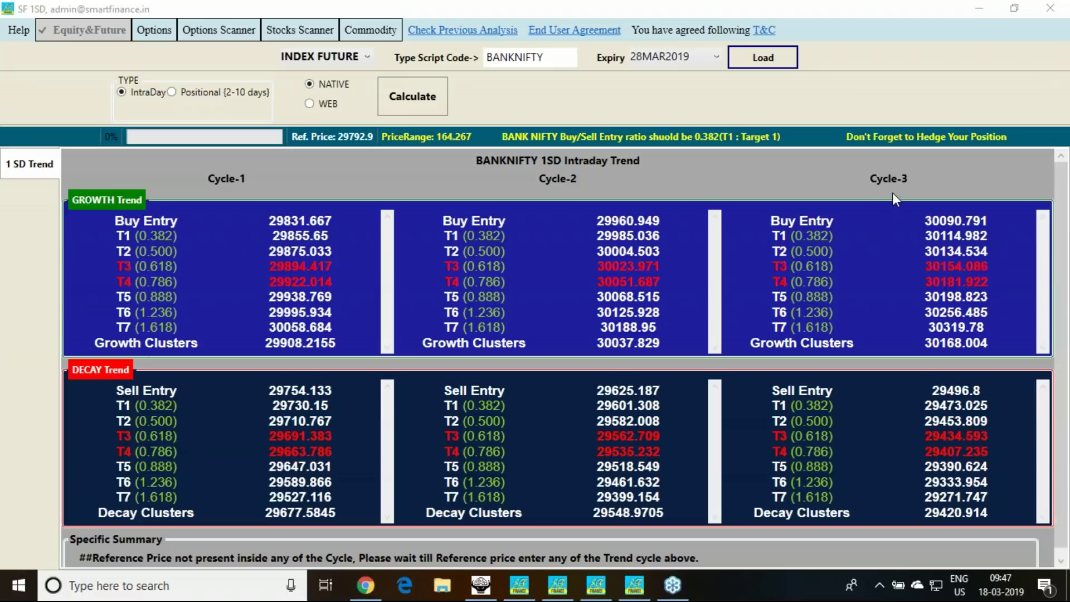
# Step: Tick and underline the BANKNIFTY results in ink, wipe the markings, and bring up Option Strategy
pyautogui.moveTo(576, 107)
pyautogui.mouseDown()
pyautogui.moveTo(592, 128)
pyautogui.moveTo(641, 91)
pyautogui.mouseUp()
pyautogui.moveTo(537, 144); pyautogui.dragTo(550, 144)
pyautogui.moveTo(719, 148); pyautogui.dragTo(732, 147)
pyautogui.moveTo(17, 235)
pyautogui.mouseDown()
pyautogui.moveTo(111, 231)
pyautogui.moveTo(103, 249)
pyautogui.mouseUp()
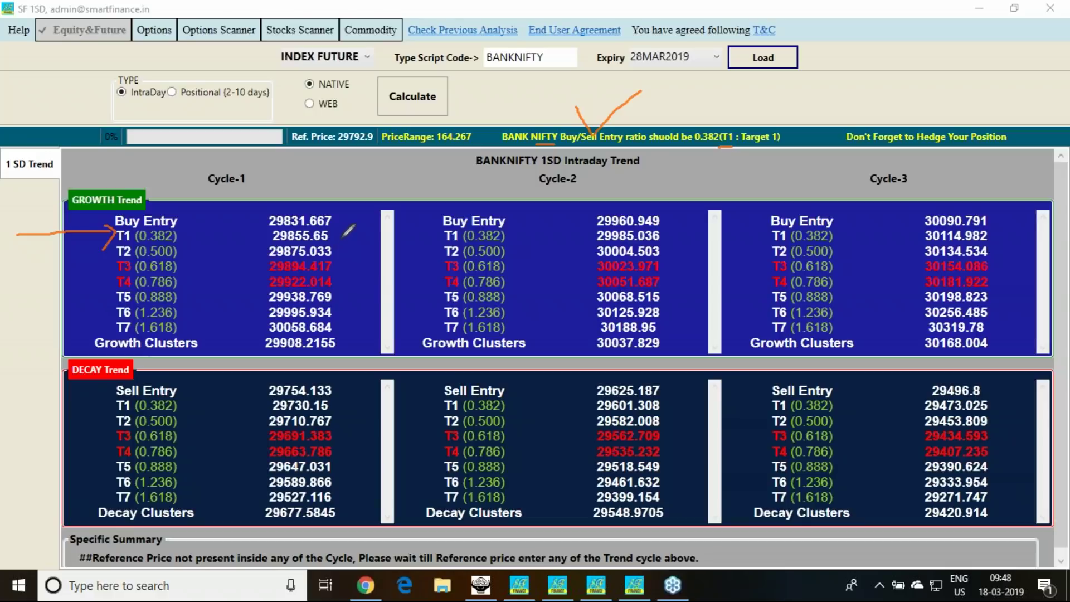
pyautogui.moveTo(346, 173)
pyautogui.mouseDown()
pyautogui.moveTo(361, 172)
pyautogui.moveTo(370, 190)
pyautogui.moveTo(384, 168)
pyautogui.moveTo(391, 195)
pyautogui.moveTo(419, 184)
pyautogui.moveTo(427, 166)
pyautogui.moveTo(438, 171)
pyautogui.mouseUp()
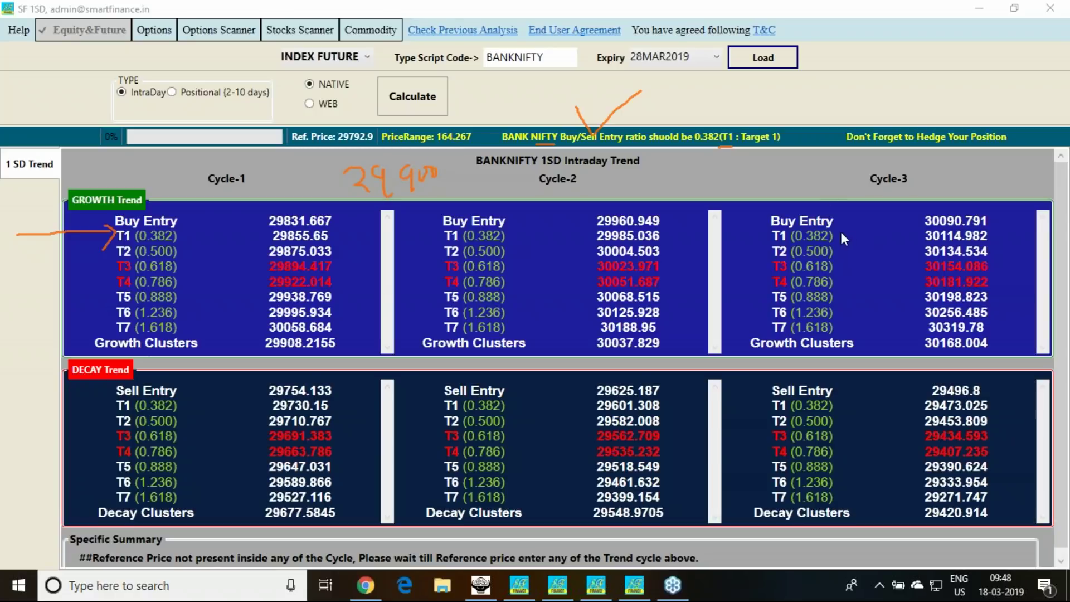
pyautogui.press('Escape')
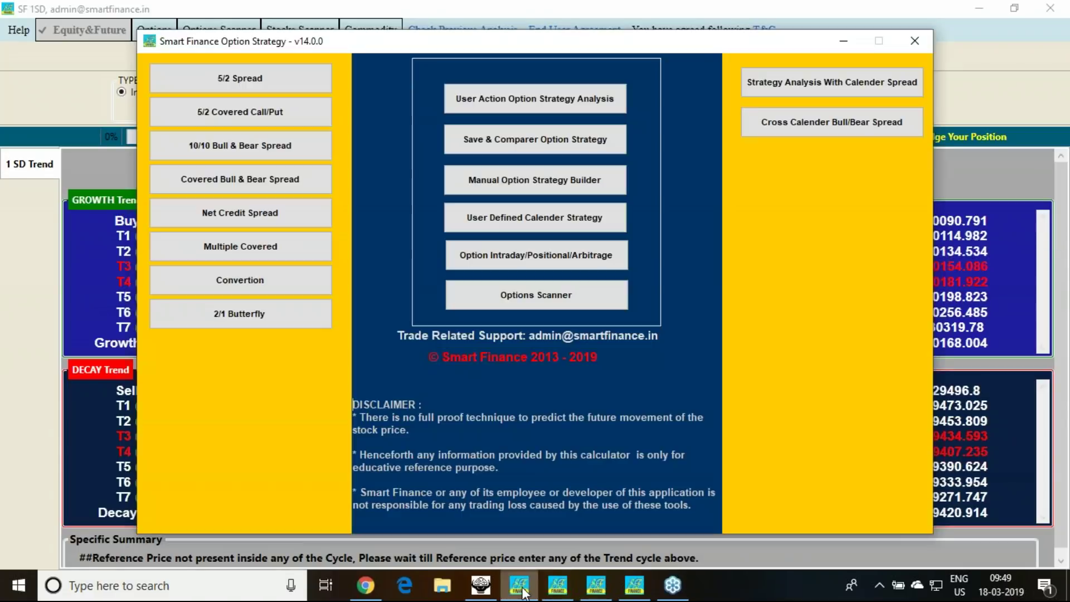
pyautogui.click(532, 591)
# Step: Bring SF Integrated Tool with the SBIN positional trend in front of Option Strategy
pyautogui.moveTo(539, 596)
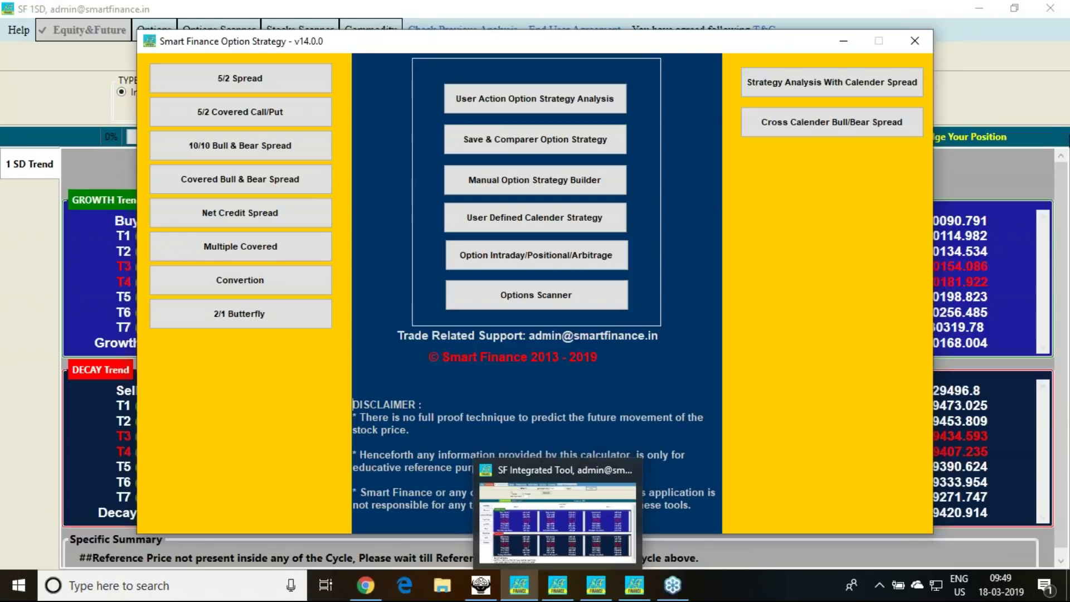
pyautogui.click(946, 173)
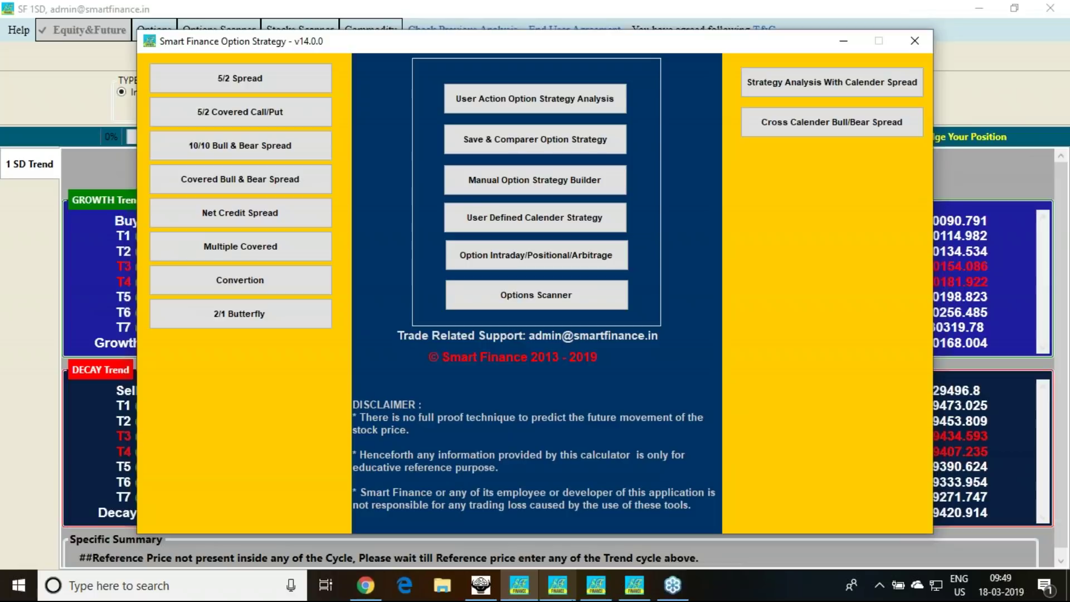
pyautogui.click(570, 596)
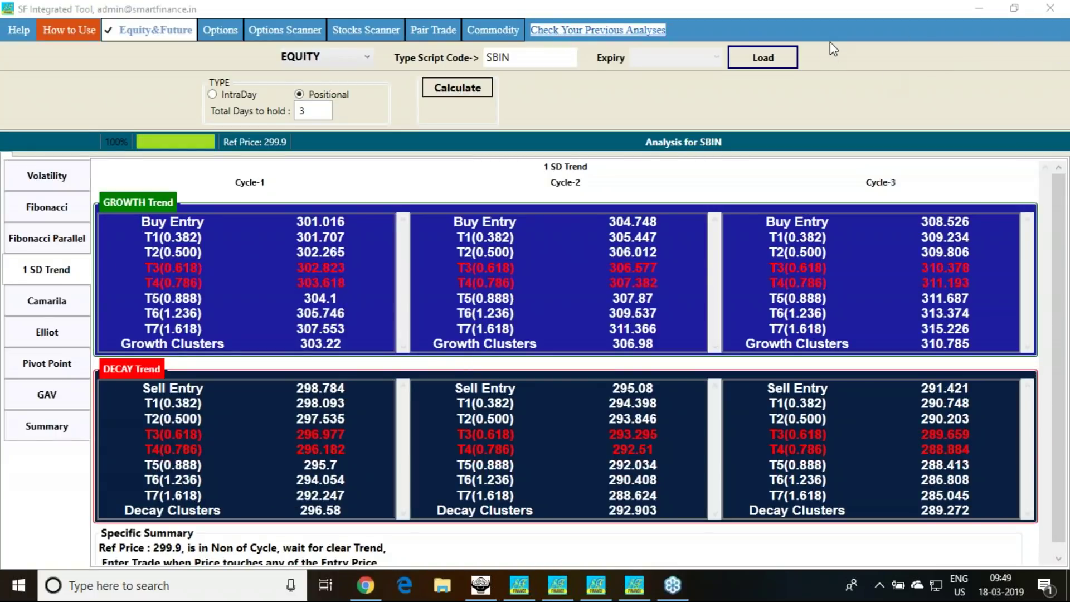
# Step: Open 'Check Your Previous Analyses' from SF Integrated Tool's menu bar
pyautogui.click(572, 34)
pyautogui.click(571, 35)
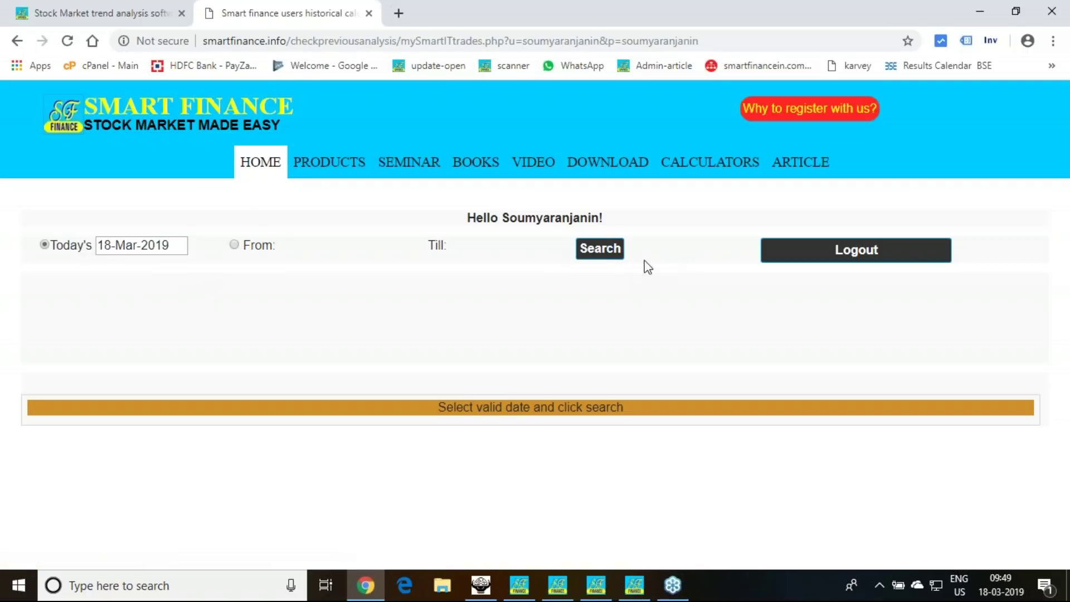
# Step: Search today's saved analyses and view NIFTY's Volatility and 1SD Trend results
pyautogui.click(600, 253)
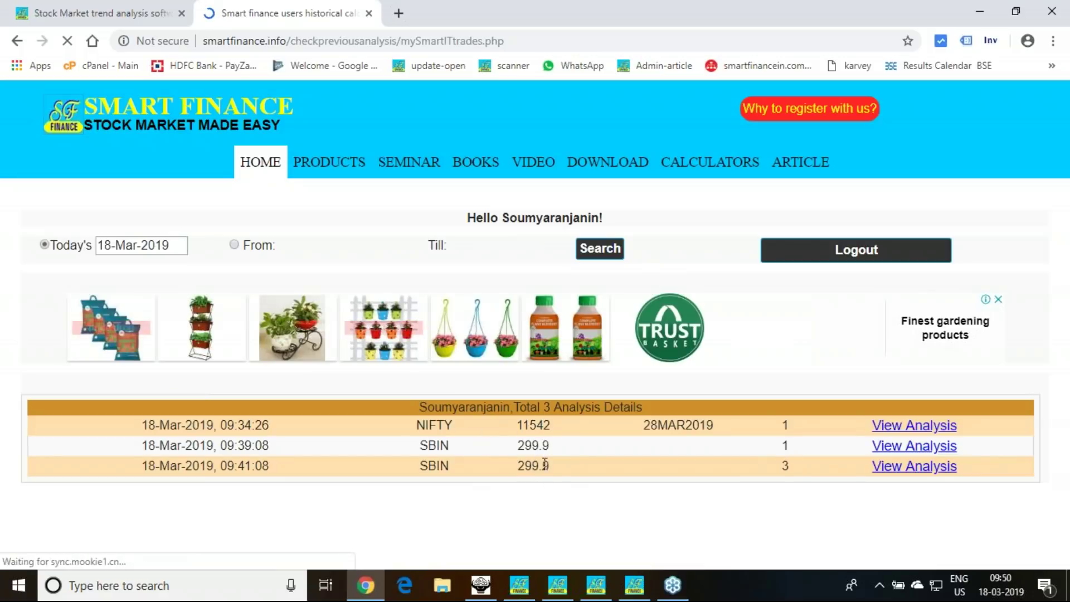
pyautogui.click(914, 426)
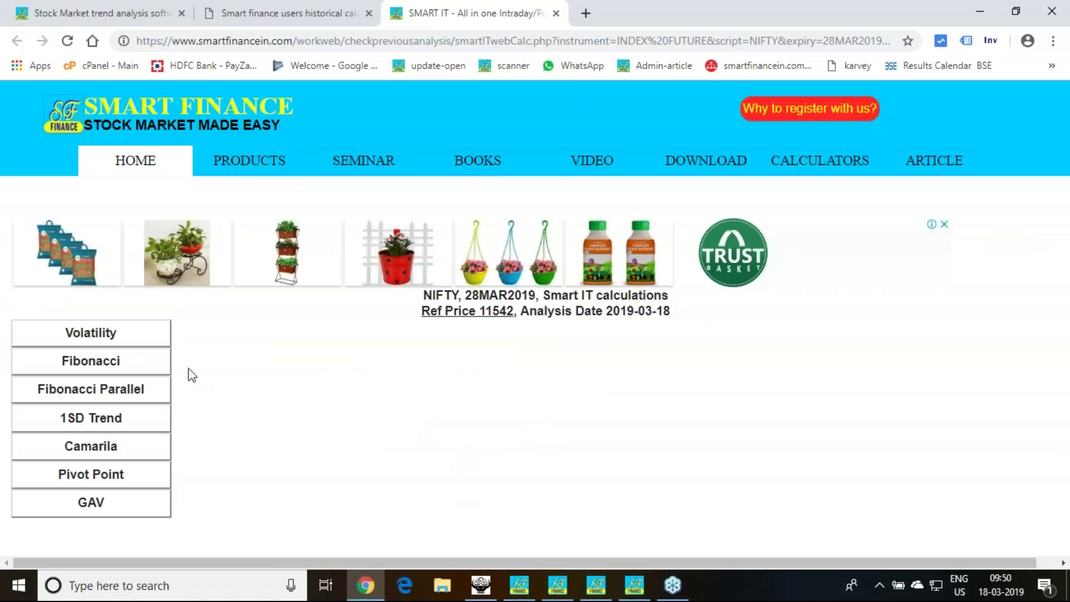
pyautogui.click(110, 342)
pyautogui.click(117, 428)
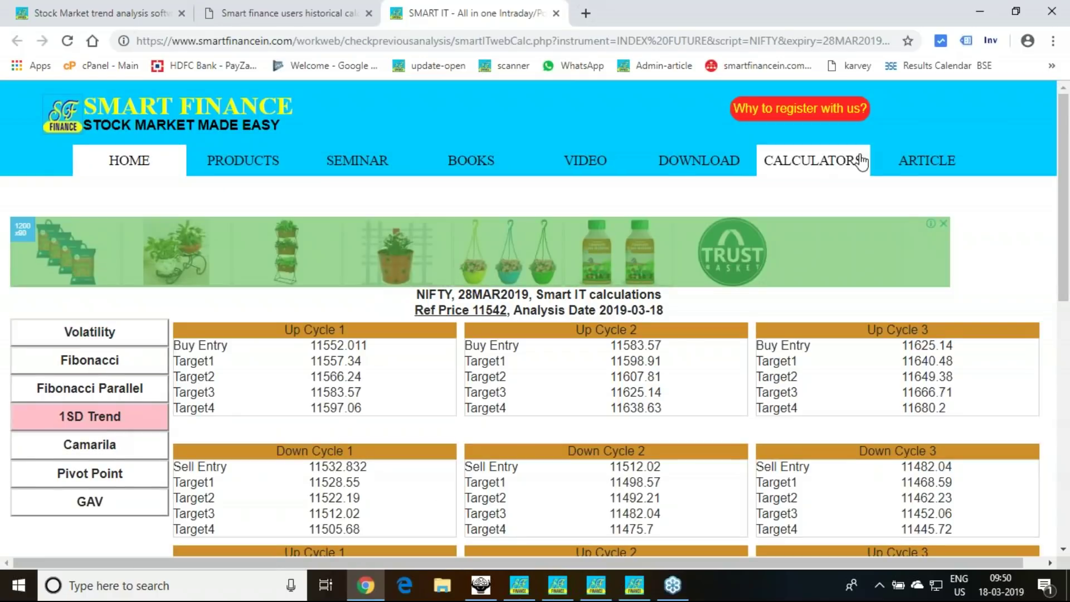
# Step: Close both analysis tabs and return to SF Integrated Tool
pyautogui.click(556, 13)
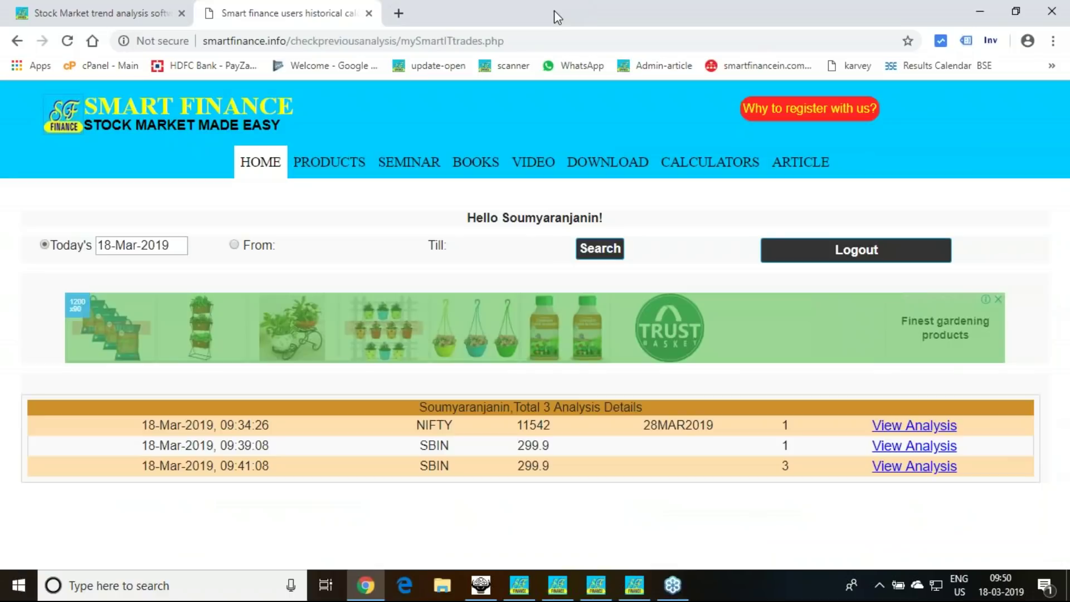
pyautogui.click(368, 12)
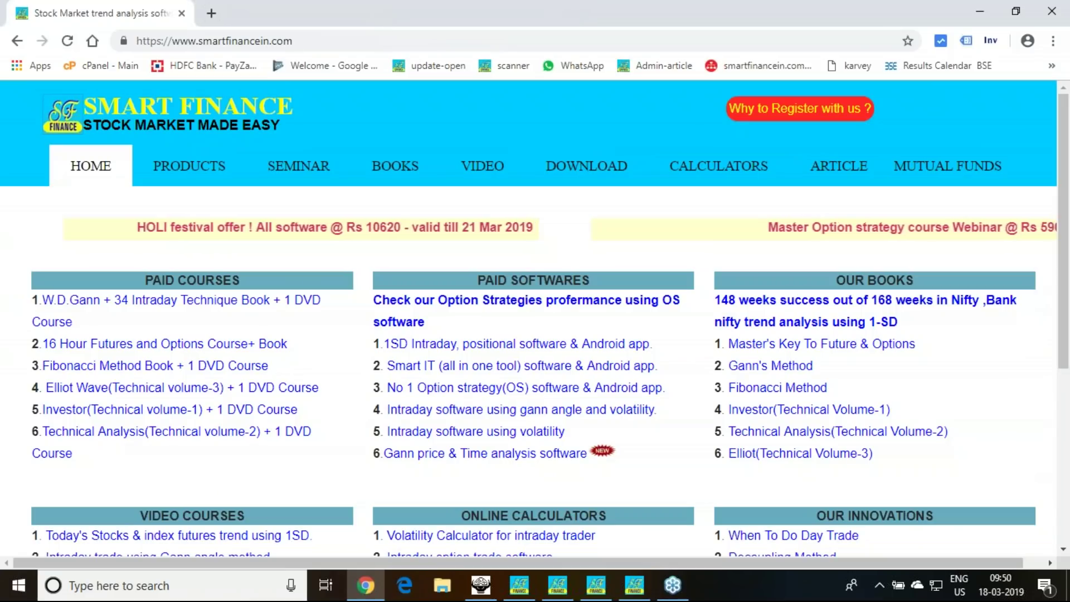
pyautogui.click(527, 595)
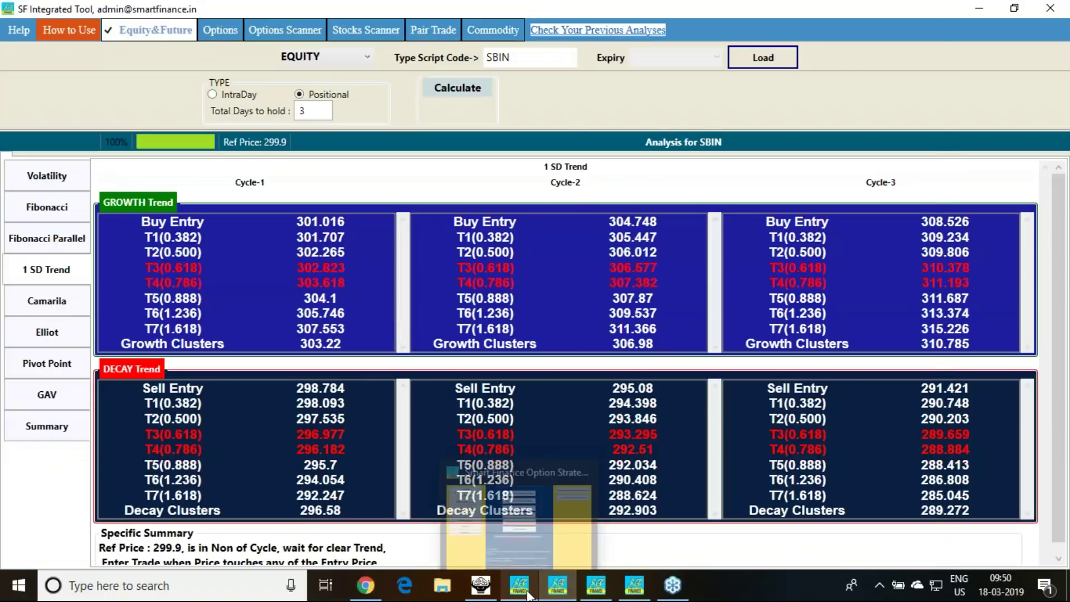
# Step: Cycle through the Option Strategy and BANKNIFTY SF 1SD windows, then start Pair Trade in SF Integrated Tool
pyautogui.click(554, 596)
pyautogui.click(559, 598)
pyautogui.click(607, 597)
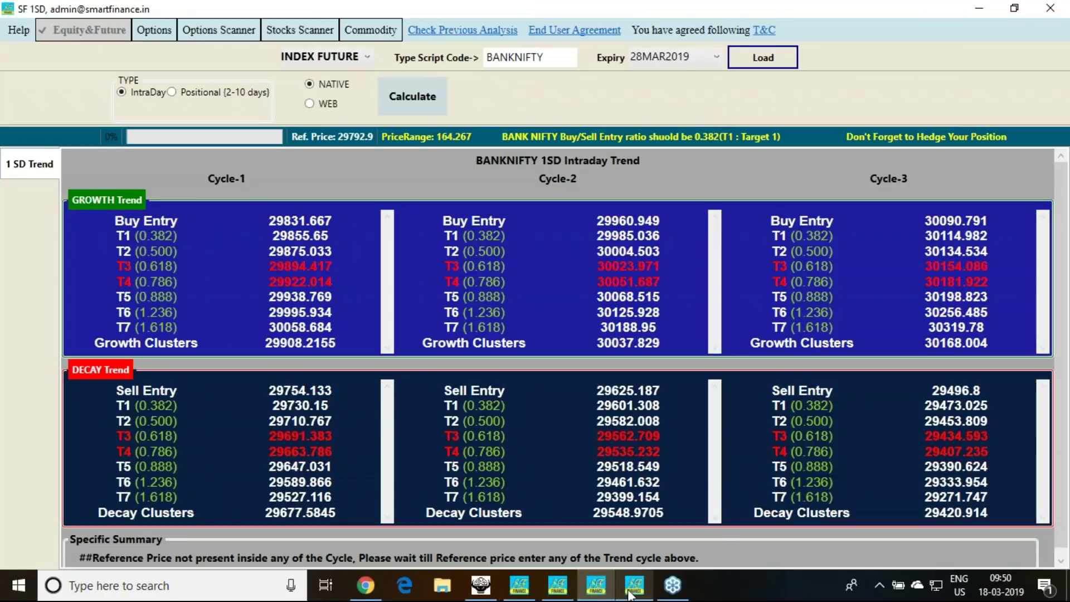
pyautogui.moveTo(630, 595)
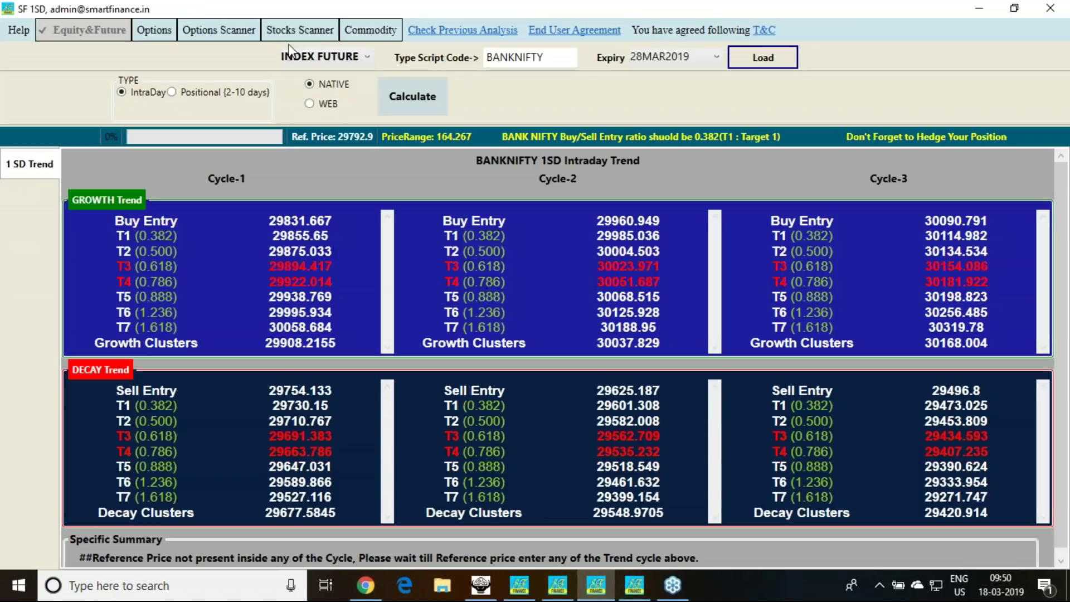
pyautogui.click(553, 593)
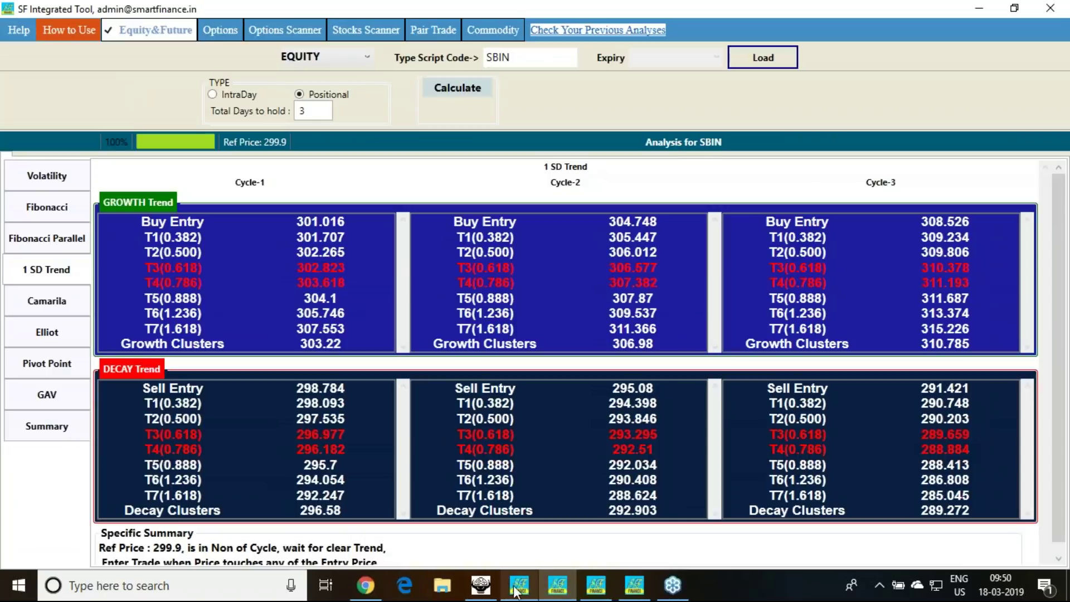
pyautogui.click(435, 35)
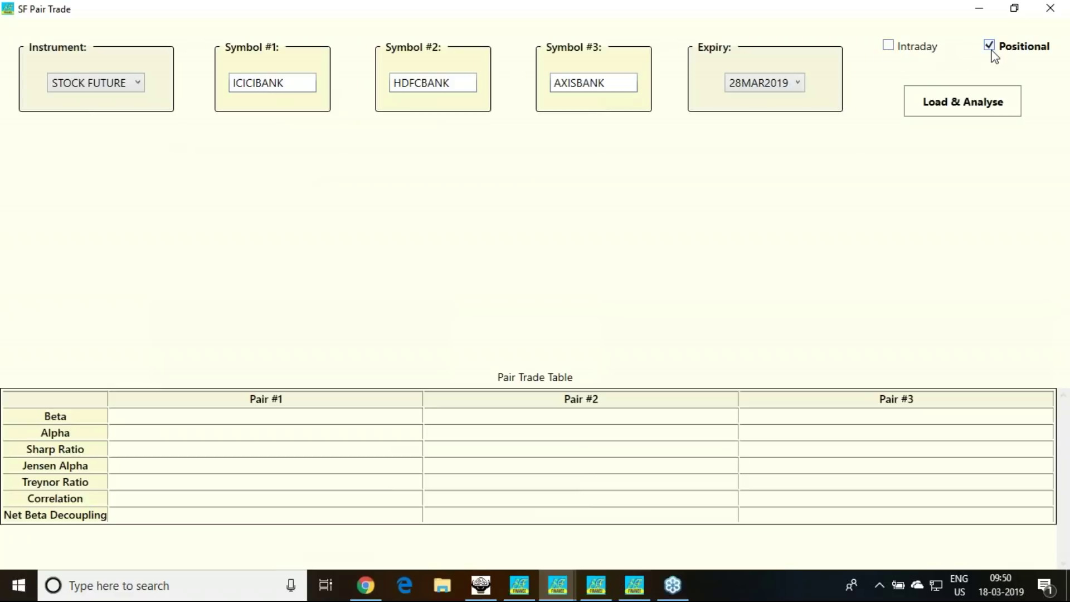
# Step: Load and analyse ICICIBANK, HDFCBANK and AXISBANK 28MAR2019 positional data and acknowledge the success message
pyautogui.click(971, 112)
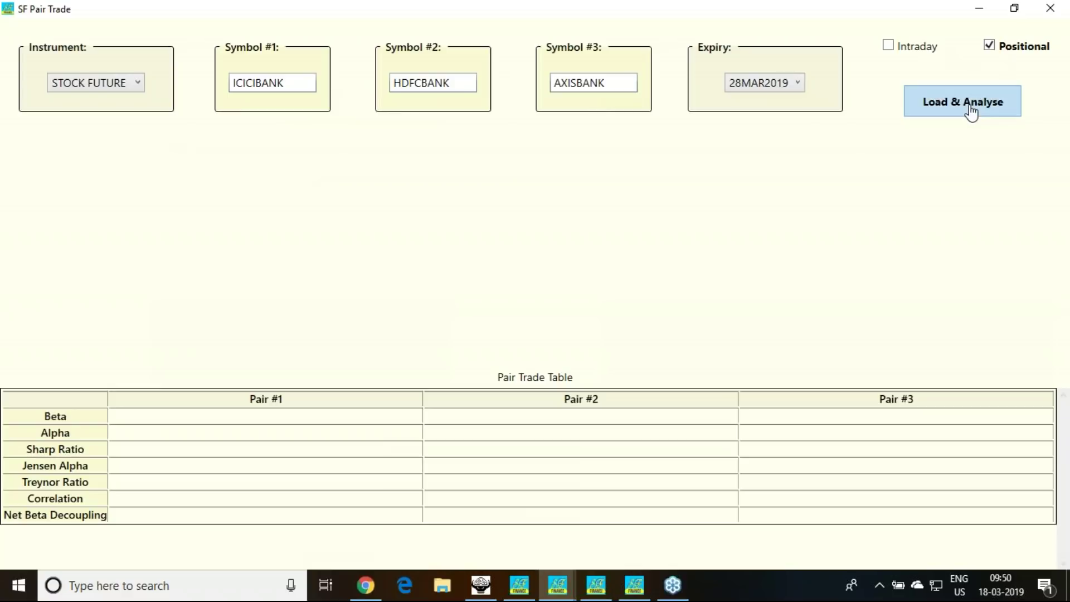
pyautogui.click(970, 112)
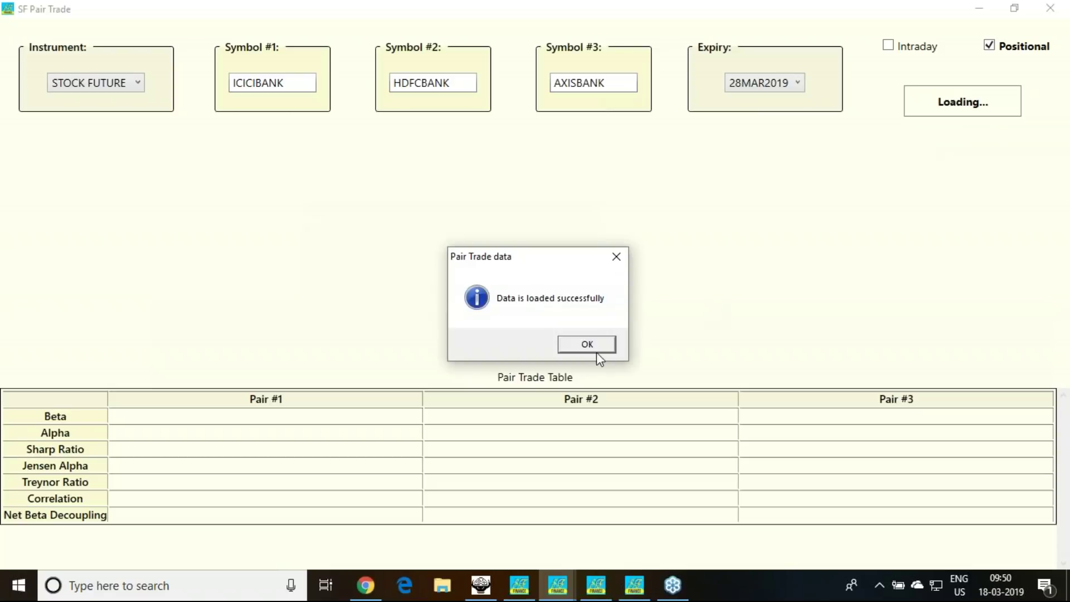
pyautogui.click(595, 350)
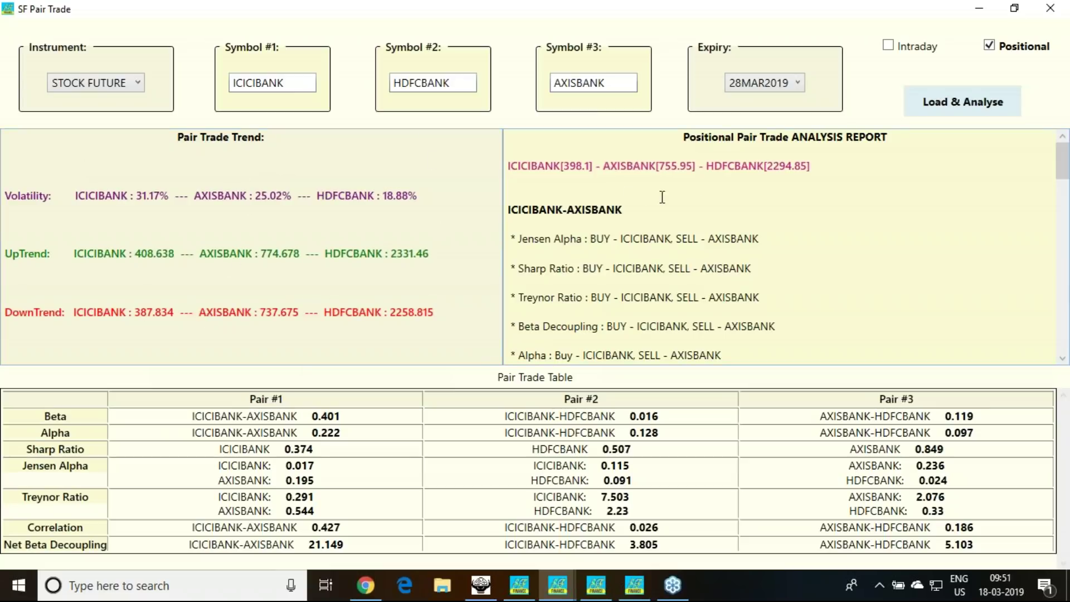
pyautogui.scroll(-1, 701, 190)
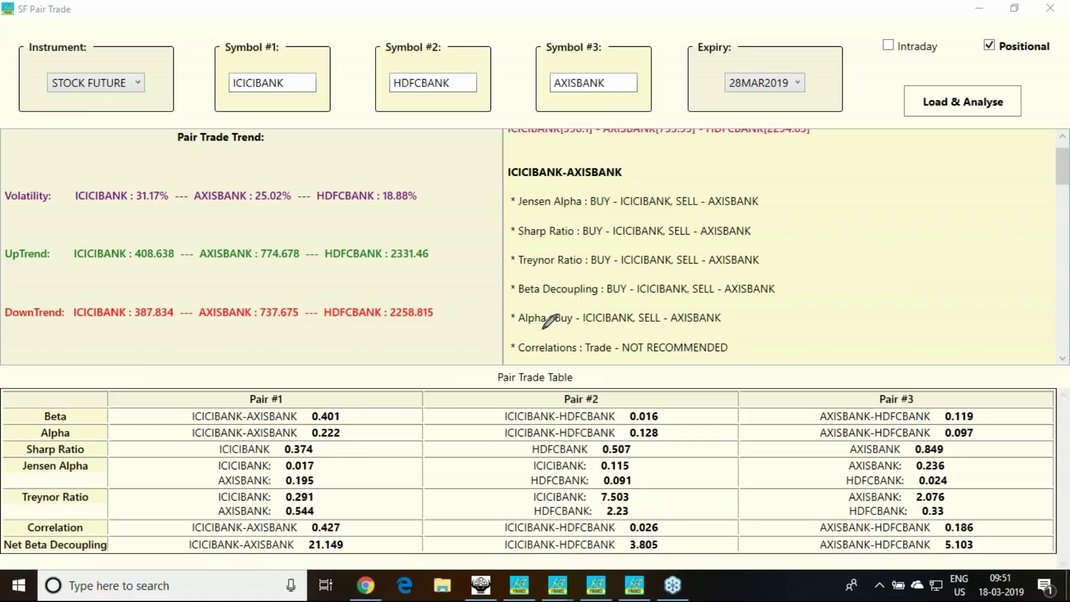
pyautogui.moveTo(541, 329); pyautogui.dragTo(580, 329)
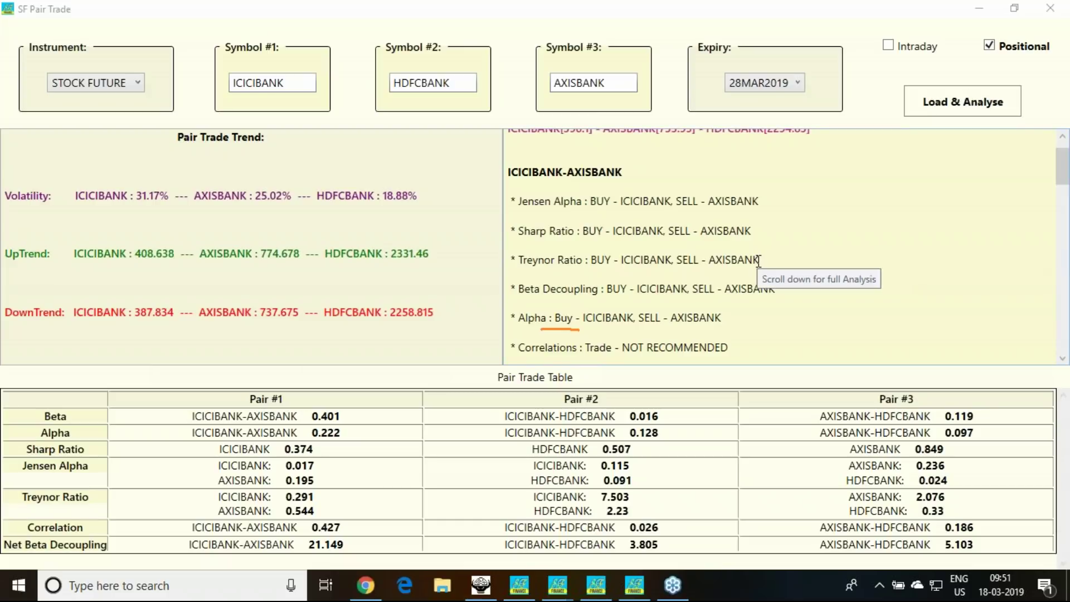
pyautogui.scroll(-1, 807, 260)
pyautogui.scroll(-1, 807, 260)
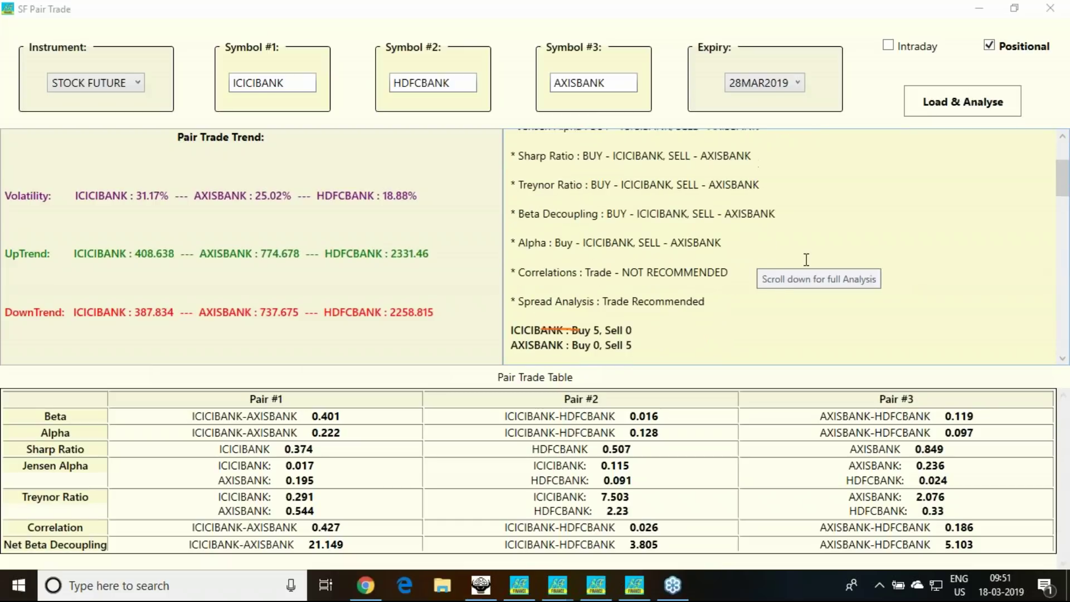
pyautogui.scroll(-1, 807, 260)
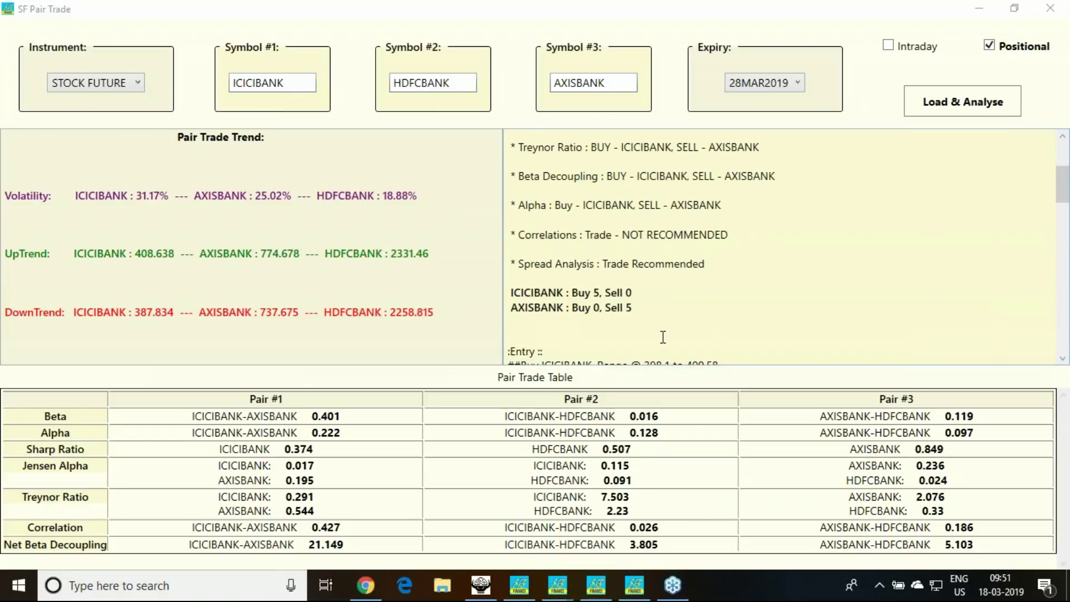
pyautogui.moveTo(574, 293); pyautogui.dragTo(641, 308)
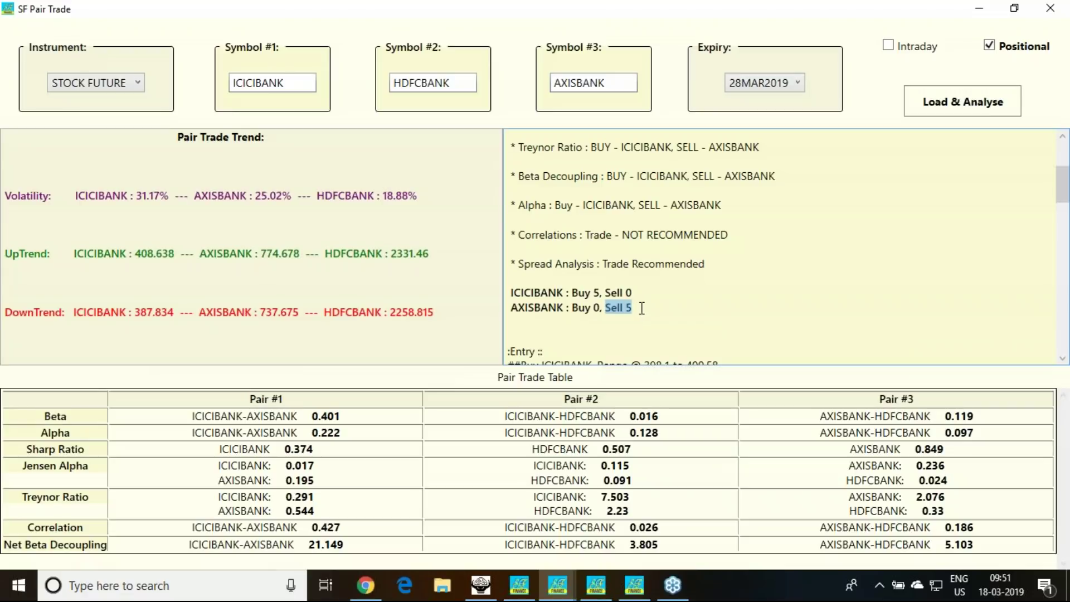
pyautogui.scroll(-4, 695, 285)
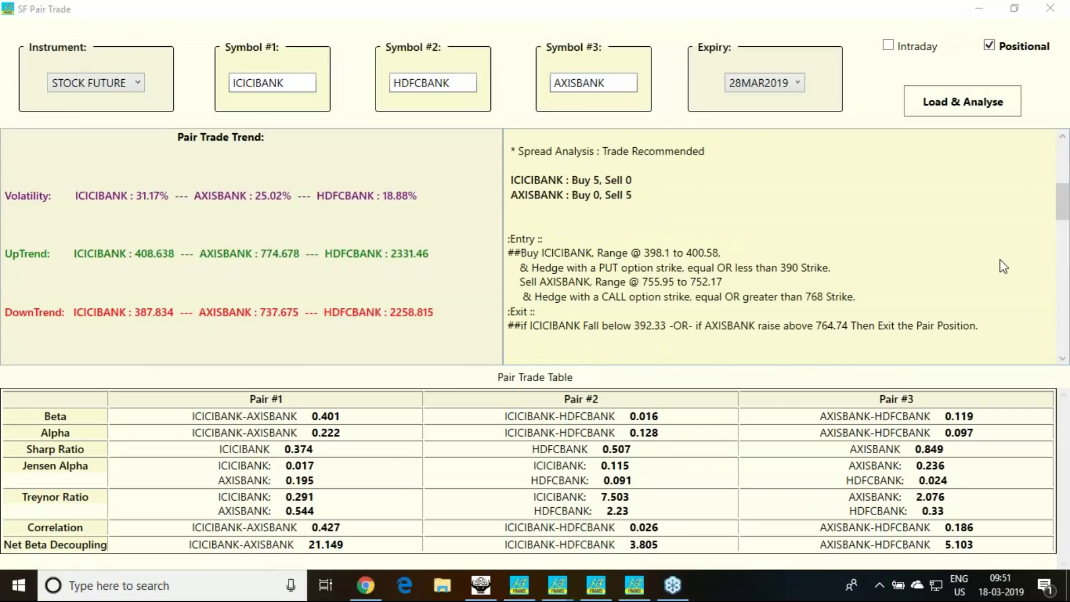
pyautogui.moveTo(593, 162)
pyautogui.mouseDown()
pyautogui.moveTo(597, 173)
pyautogui.moveTo(606, 156)
pyautogui.mouseUp()
pyautogui.moveTo(645, 193)
pyautogui.mouseDown()
pyautogui.moveTo(652, 199)
pyautogui.moveTo(664, 180)
pyautogui.mouseUp()
pyautogui.moveTo(651, 243)
pyautogui.mouseDown()
pyautogui.moveTo(640, 227)
pyautogui.moveTo(685, 225)
pyautogui.moveTo(700, 239)
pyautogui.mouseUp()
pyautogui.moveTo(616, 273); pyautogui.dragTo(629, 273)
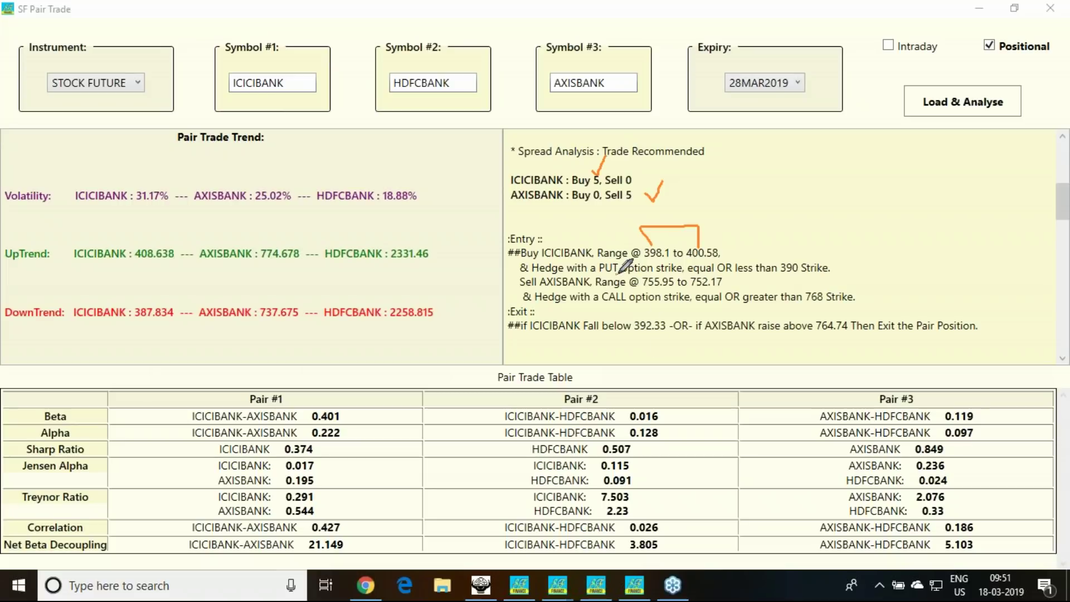
pyautogui.moveTo(784, 278); pyautogui.dragTo(794, 278)
pyautogui.moveTo(660, 292)
pyautogui.mouseDown()
pyautogui.moveTo(694, 292)
pyautogui.moveTo(677, 310)
pyautogui.mouseUp()
pyautogui.moveTo(819, 307); pyautogui.dragTo(824, 307)
pyautogui.moveTo(578, 336)
pyautogui.mouseDown()
pyautogui.moveTo(965, 333)
pyautogui.moveTo(998, 293)
pyautogui.moveTo(694, 222)
pyautogui.moveTo(490, 233)
pyautogui.moveTo(505, 306)
pyautogui.moveTo(571, 336)
pyautogui.mouseUp()
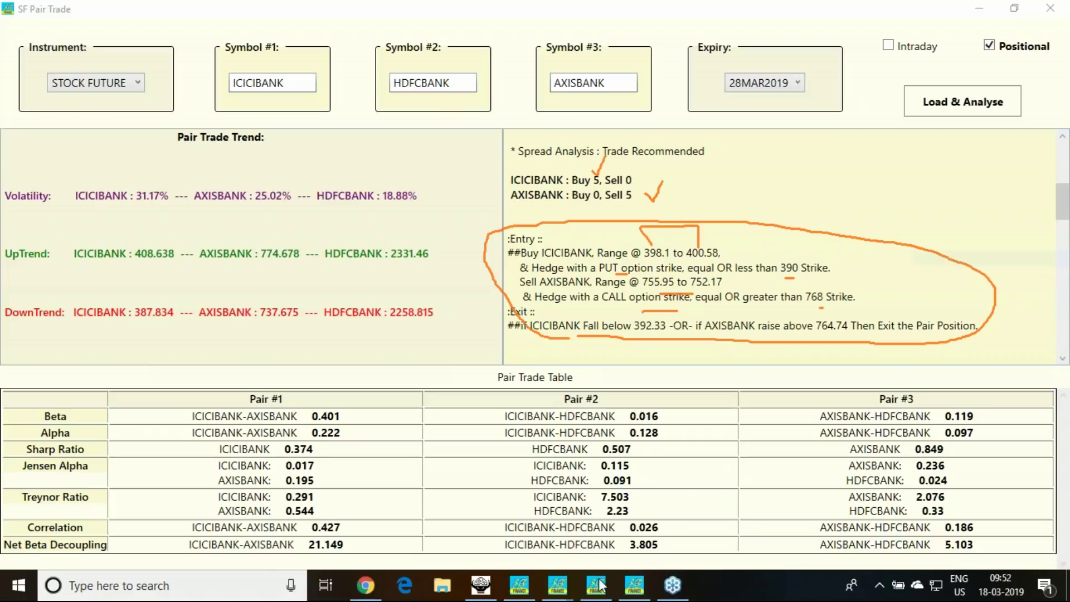
# Step: In ODIN, set Add Scrip to futures and add the ICICIBANK 28MAR2019 future
pyautogui.click(481, 585)
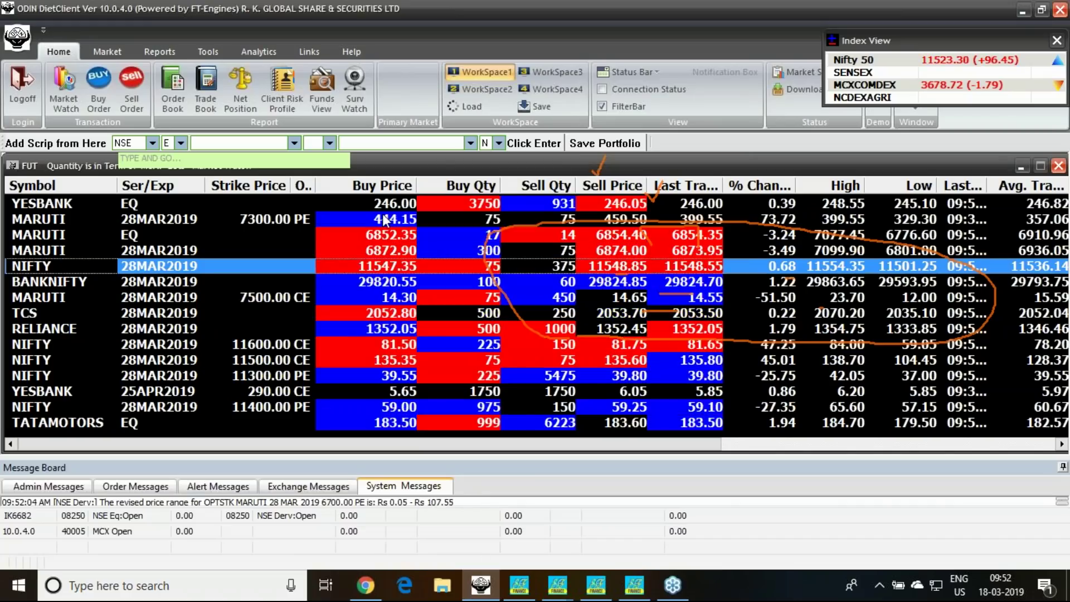
pyautogui.click(181, 143)
pyautogui.click(168, 167)
pyautogui.click(181, 143)
pyautogui.click(169, 161)
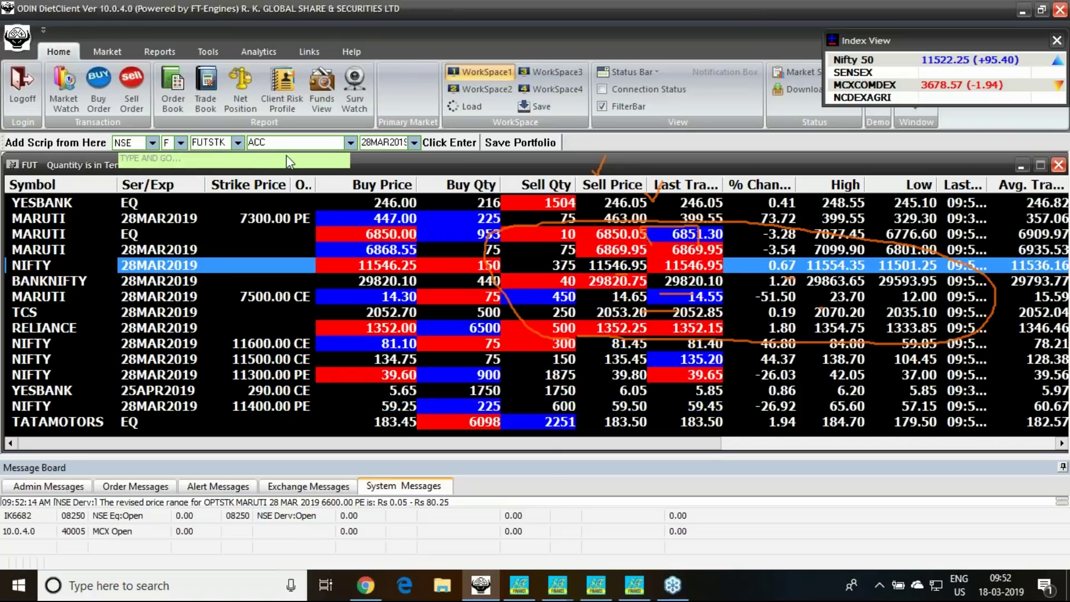
pyautogui.click(268, 143)
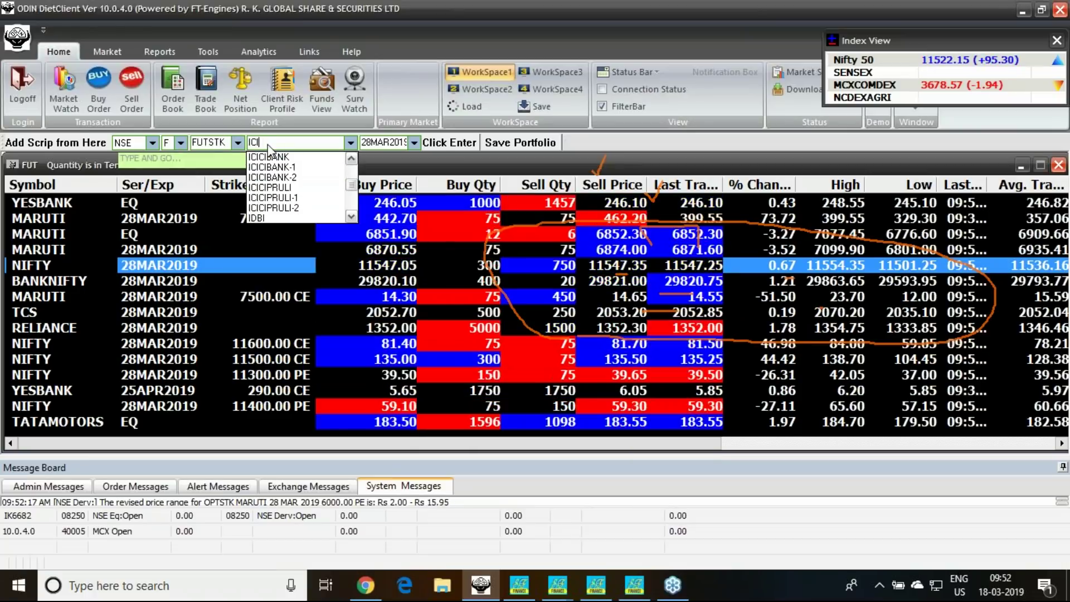
pyautogui.write('ICICI')
pyautogui.click(275, 159)
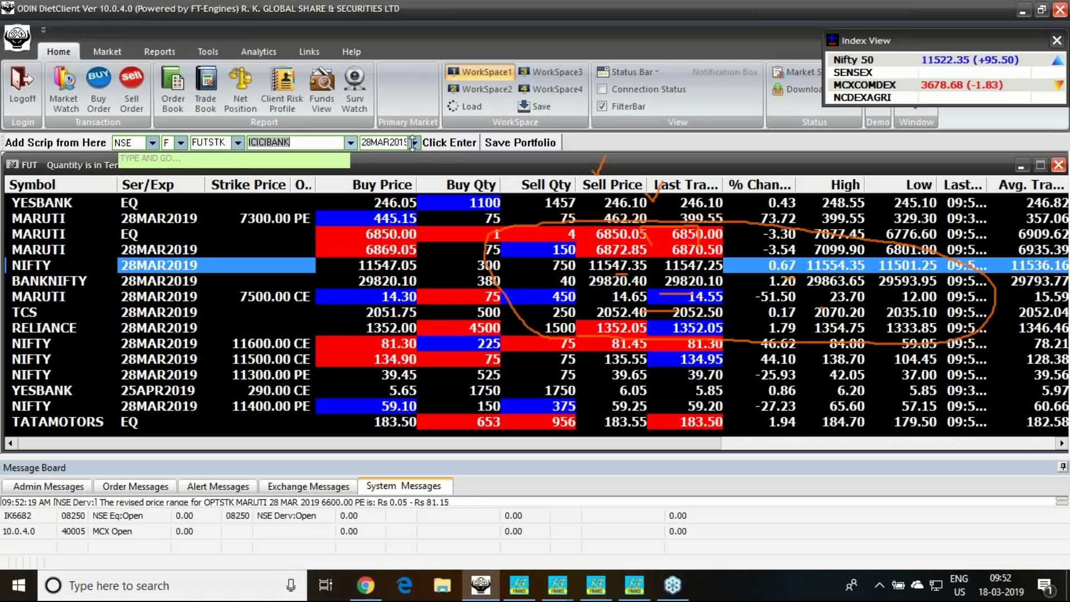
pyautogui.click(436, 145)
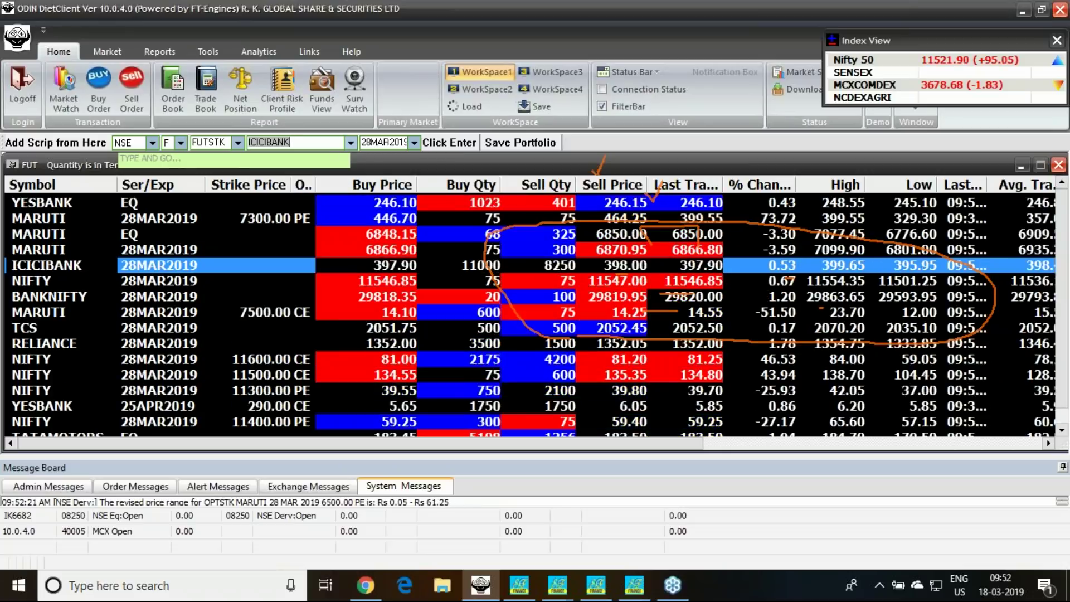
# Step: Add the AXISBANK 28MAR2019 future to the market watch
pyautogui.scroll(-1, 269, 308)
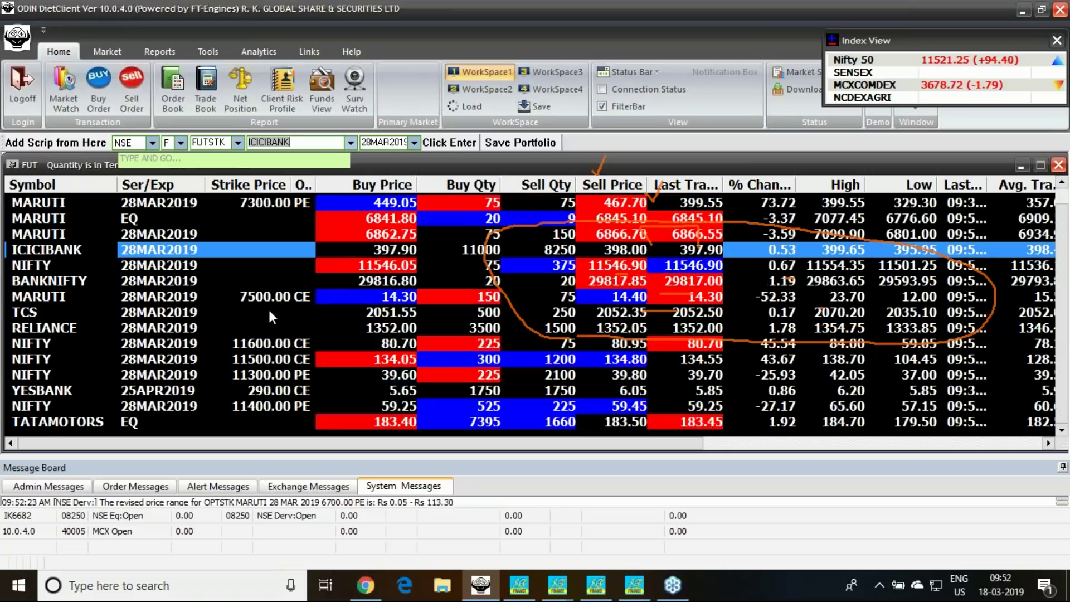
pyautogui.scroll(1, 269, 307)
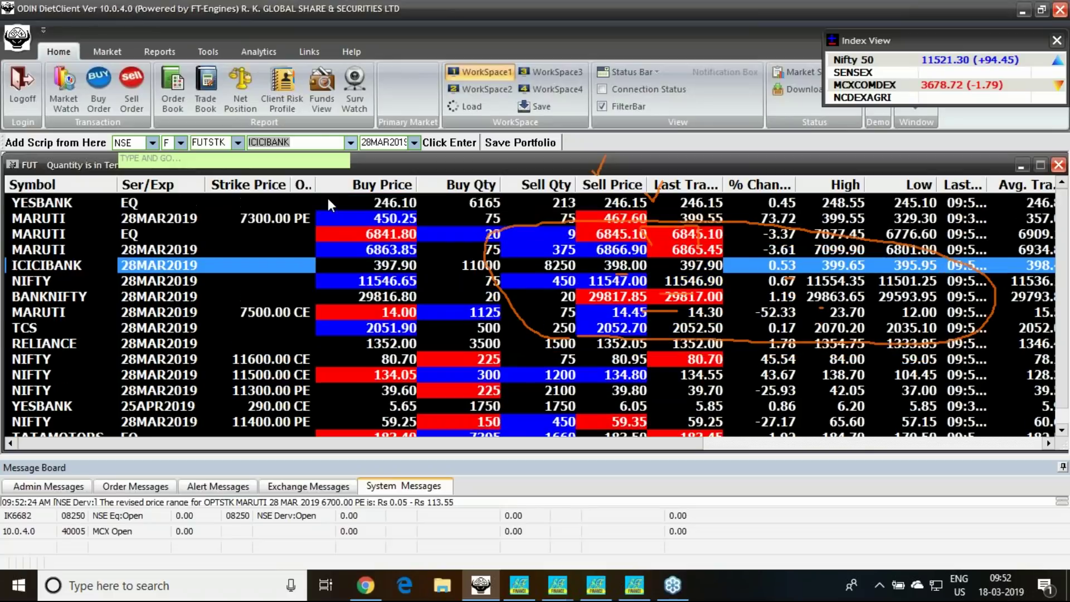
pyautogui.click(351, 142)
pyautogui.write('AXIS')
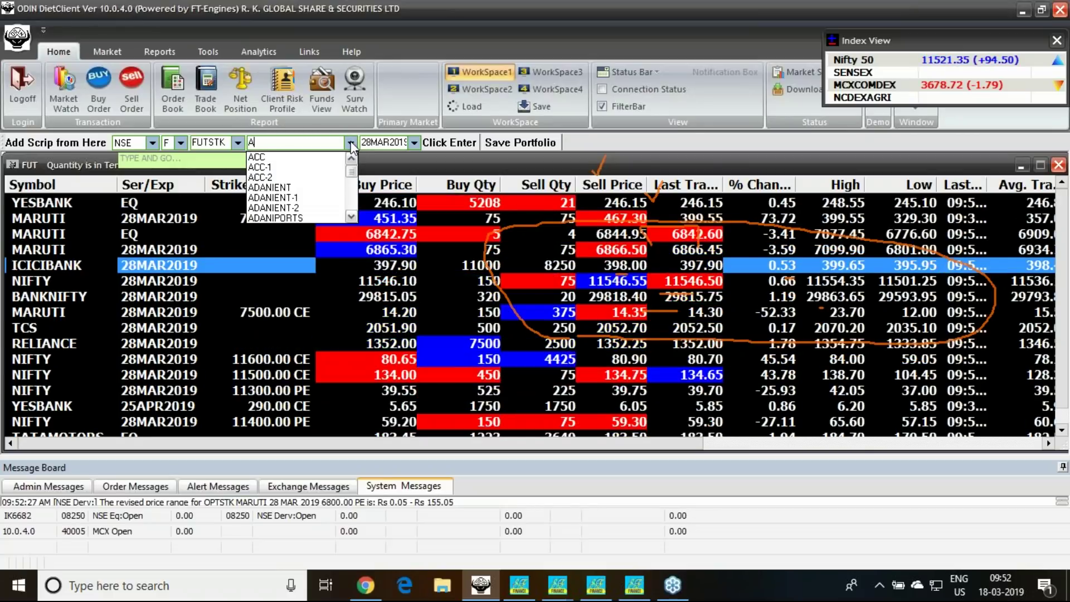
pyautogui.click(264, 158)
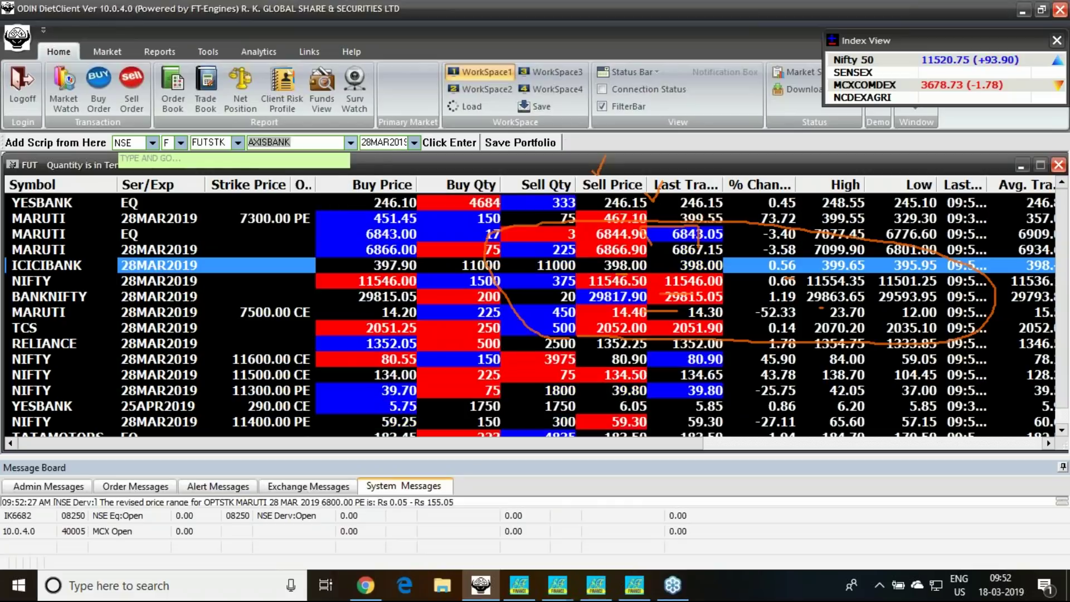
pyautogui.press('Return')
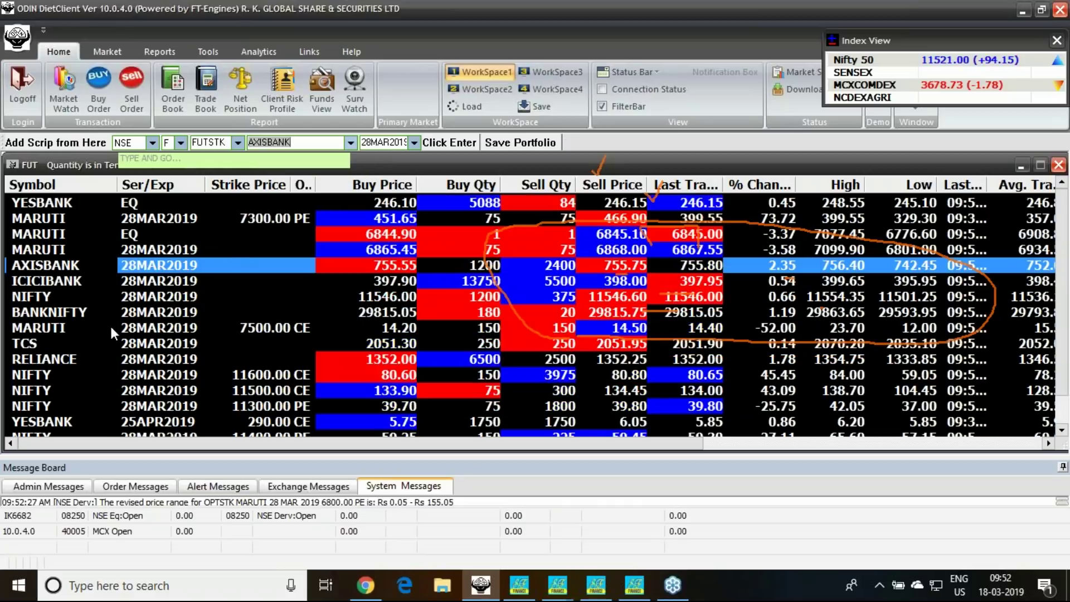
# Step: Delete the YESBANK, MARUTI and MARUTI 7500 CE rows from the watch
pyautogui.click(51, 203)
pyautogui.press('Delete')
pyautogui.press('Delete')
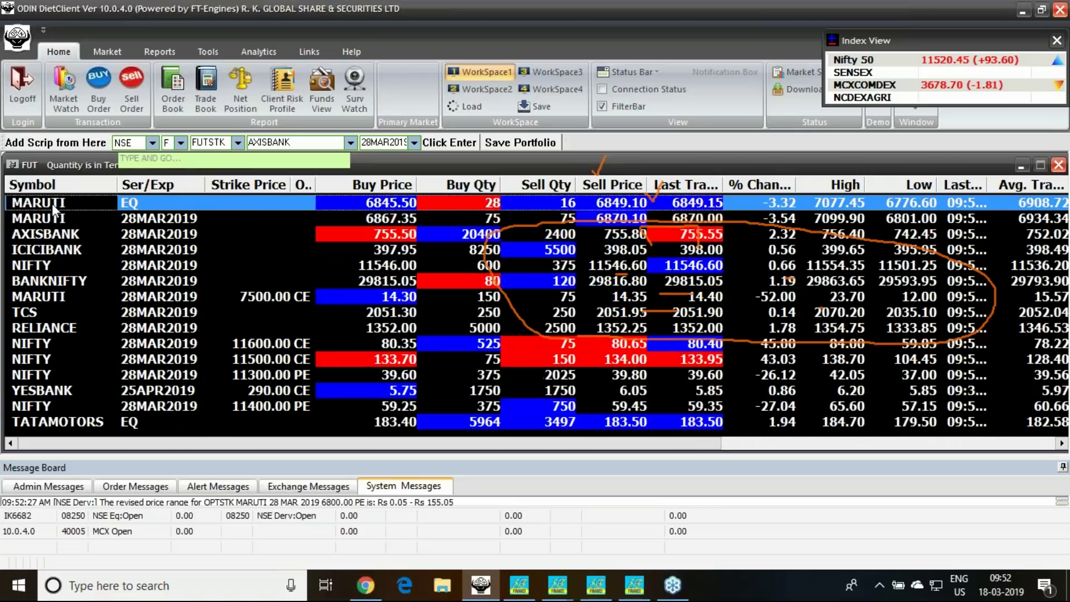
pyautogui.press('Delete')
pyautogui.press('Delete')
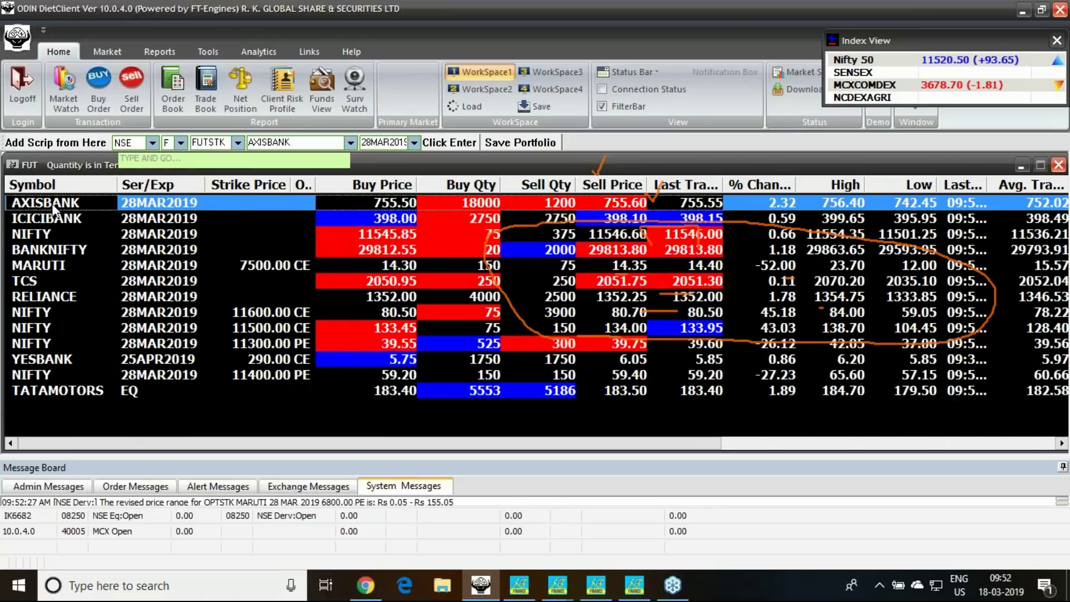
pyautogui.click(54, 264)
pyautogui.press('Delete')
pyautogui.press('Delete')
pyautogui.press('Delete')
pyautogui.press('Delete')
pyautogui.press('Delete')
pyautogui.press('Delete')
pyautogui.press('Delete')
pyautogui.press('Delete')
pyautogui.press('Delete')
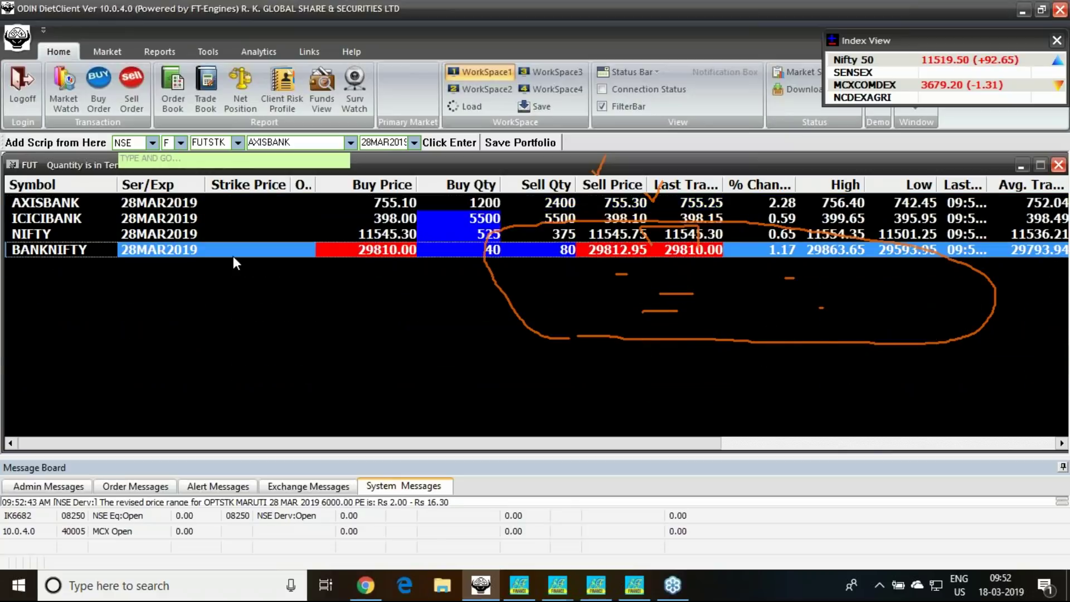
# Step: Bring SF Pair Trade forward showing the buy ICICIBANK / sell AXISBANK recommendation
pyautogui.click(627, 591)
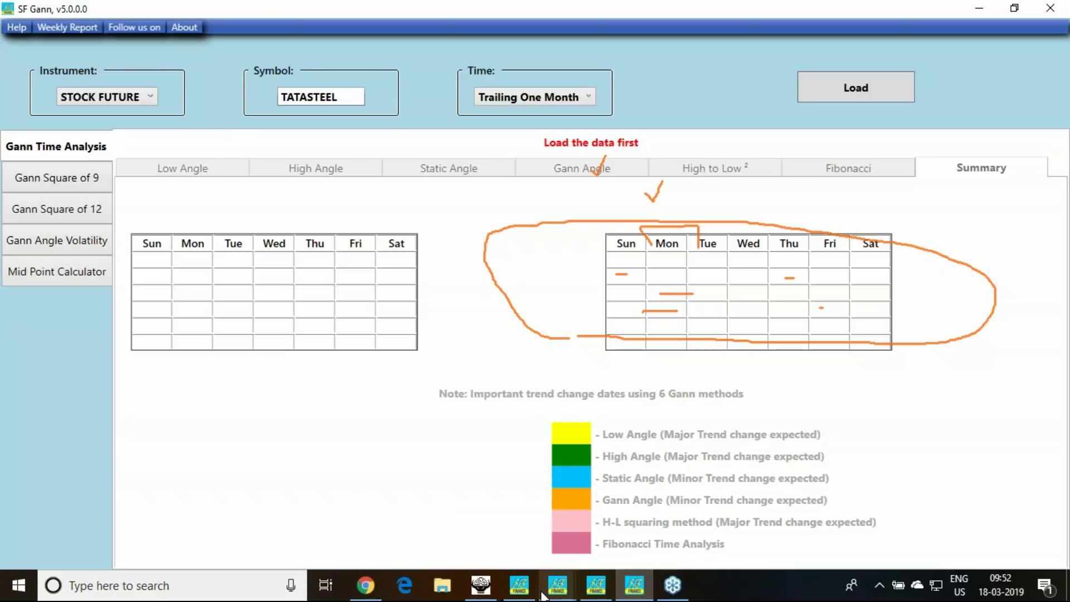
pyautogui.moveTo(558, 586)
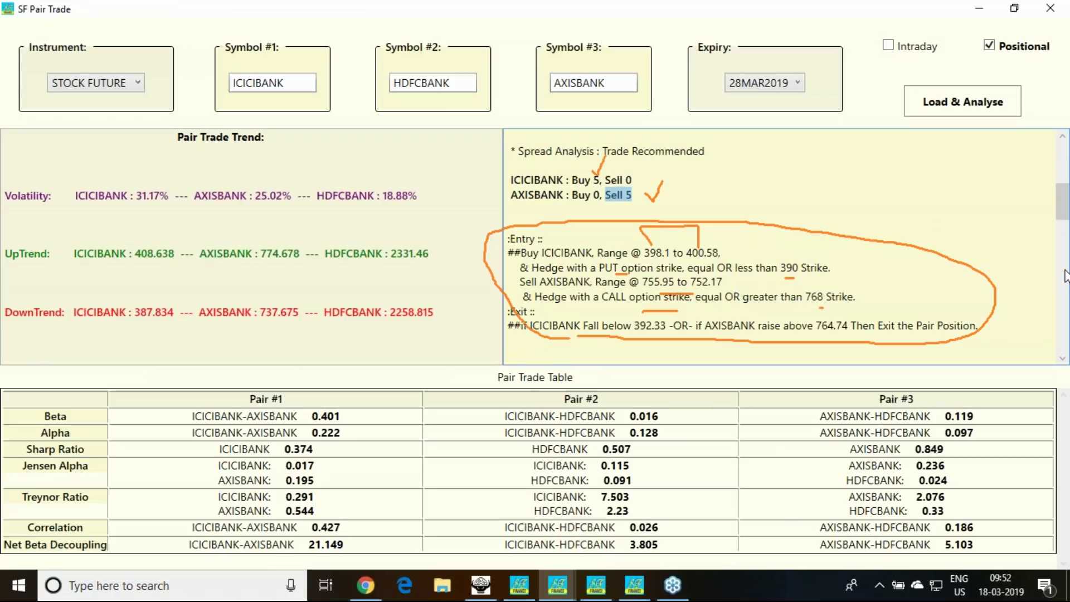
pyautogui.click(644, 236)
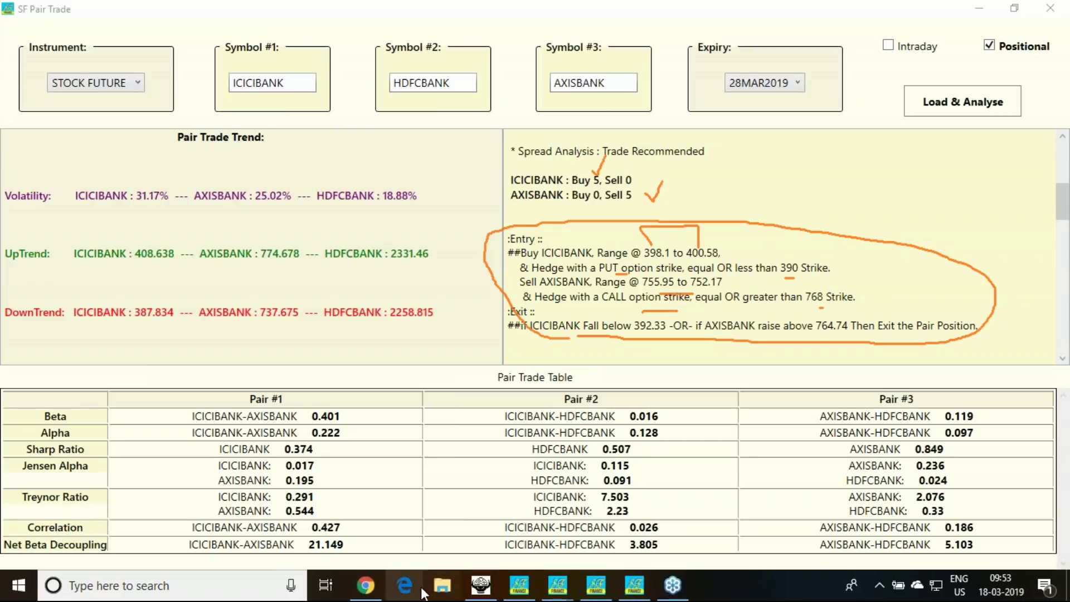
# Step: Back in ODIN, set Add Scrip to stock options on ICICIBANK
pyautogui.click(481, 585)
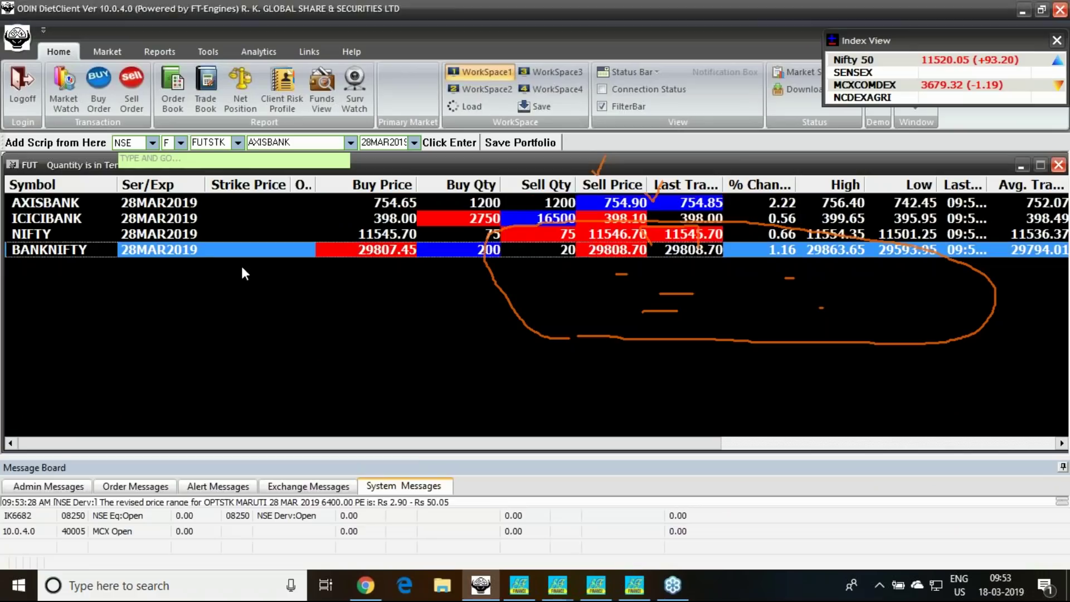
pyautogui.click(155, 219)
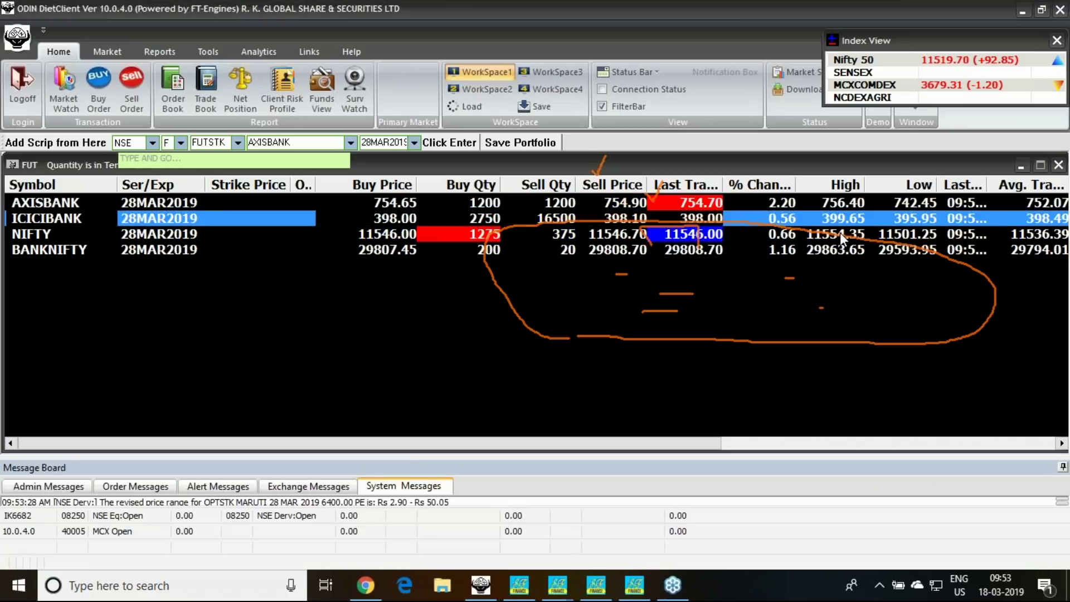
pyautogui.press('Escape')
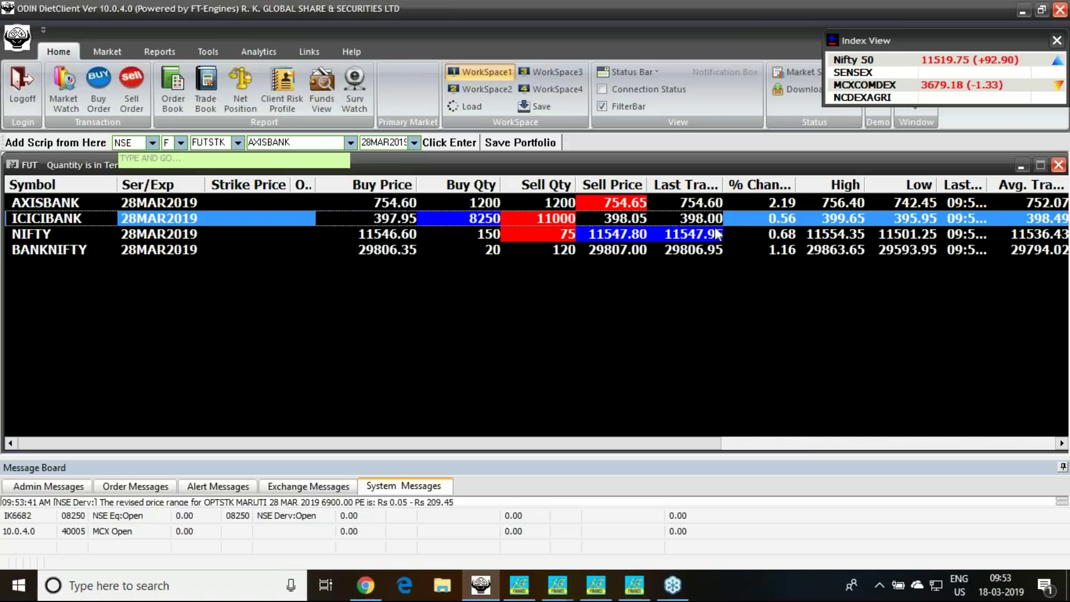
pyautogui.click(425, 202)
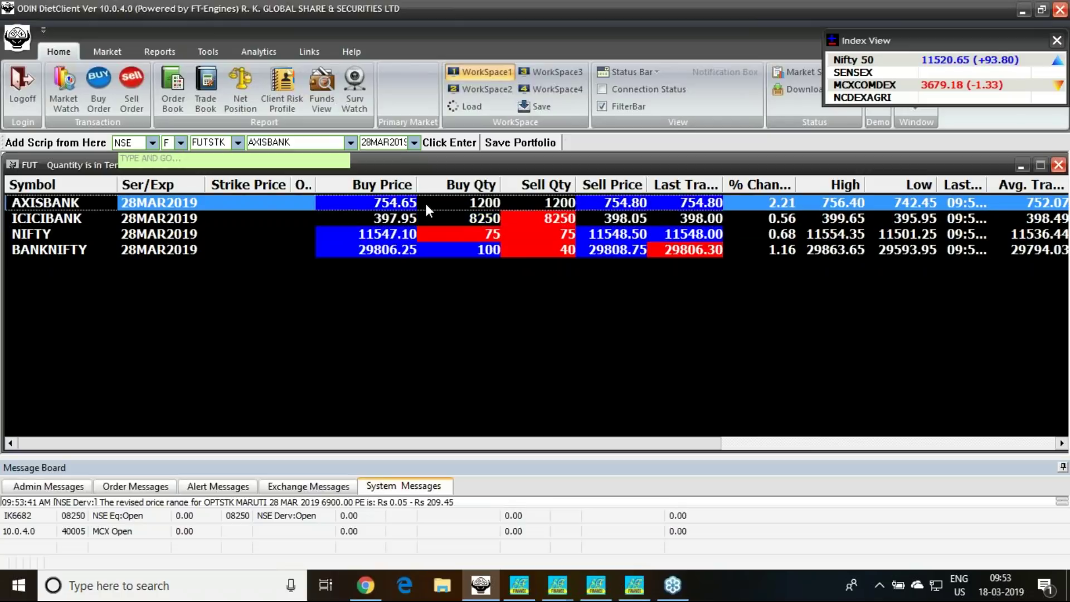
pyautogui.click(181, 143)
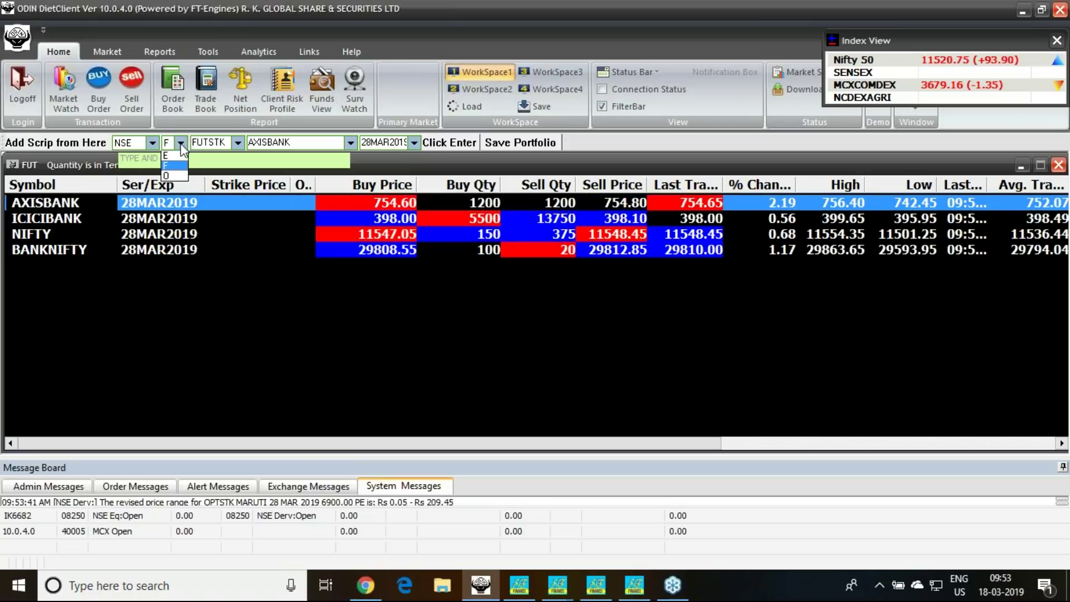
pyautogui.click(177, 176)
pyautogui.click(238, 142)
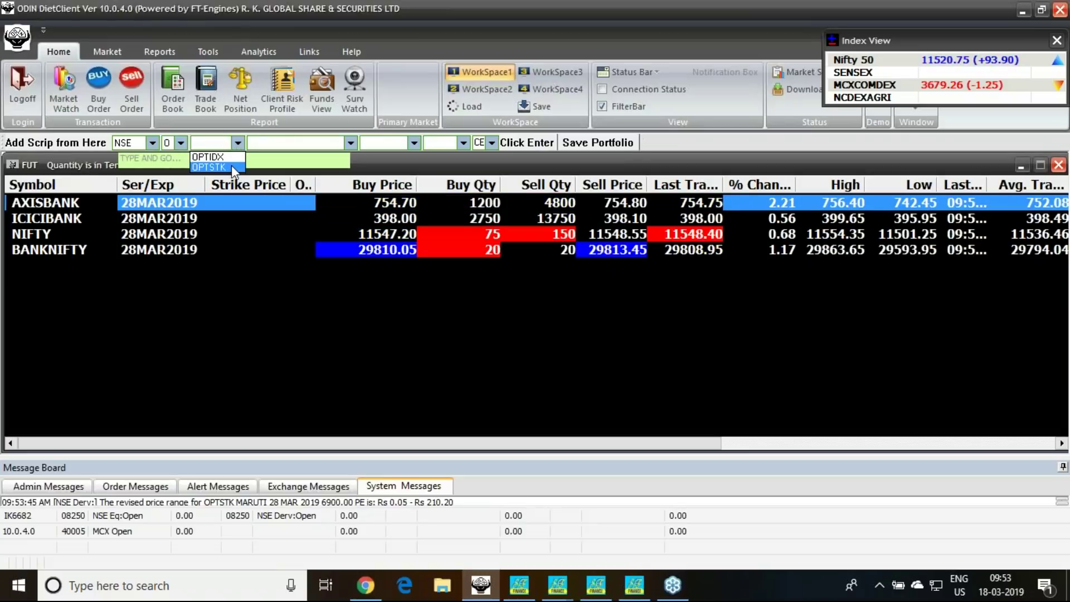
pyautogui.click(232, 165)
pyautogui.click(351, 143)
pyautogui.write('ICIC')
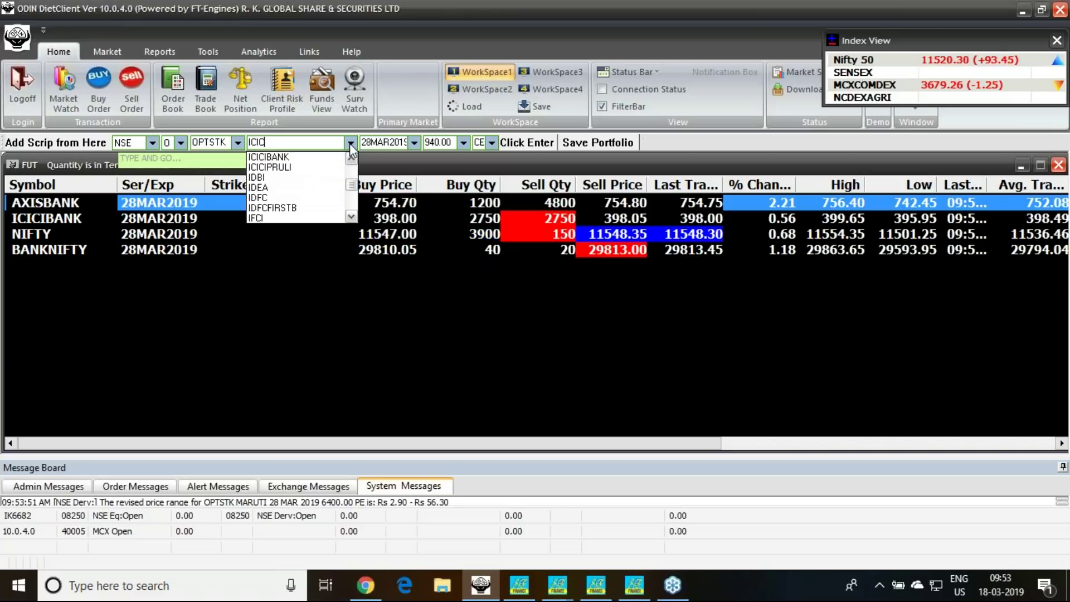
pyautogui.click(350, 143)
# Step: Choose strike 400.00 and PE, adding the ICICIBANK 28MAR2019 put row
pyautogui.click(464, 144)
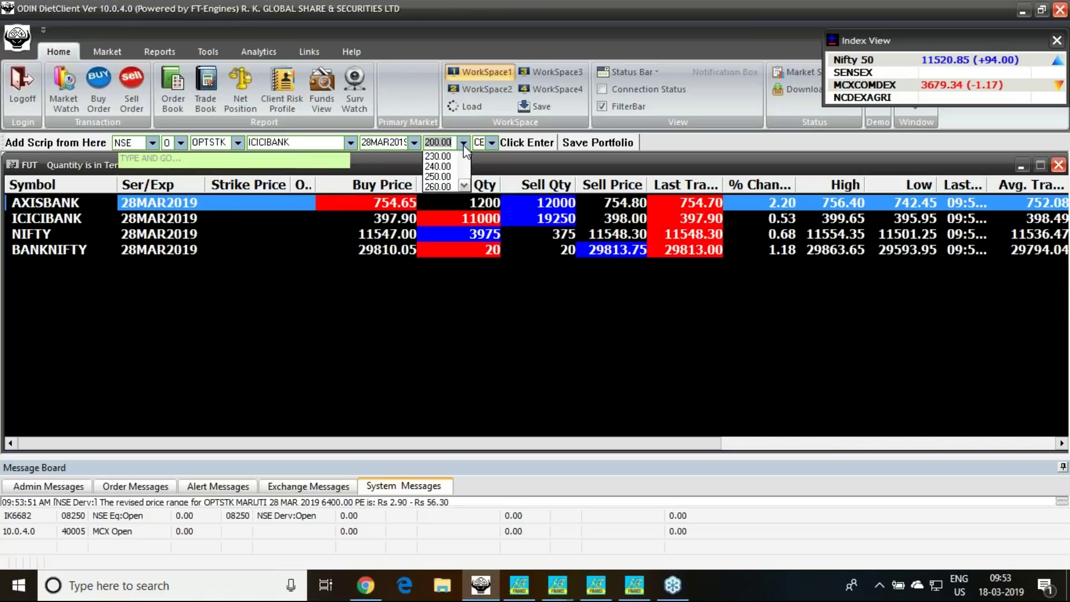
pyautogui.scroll(-3, 463, 146)
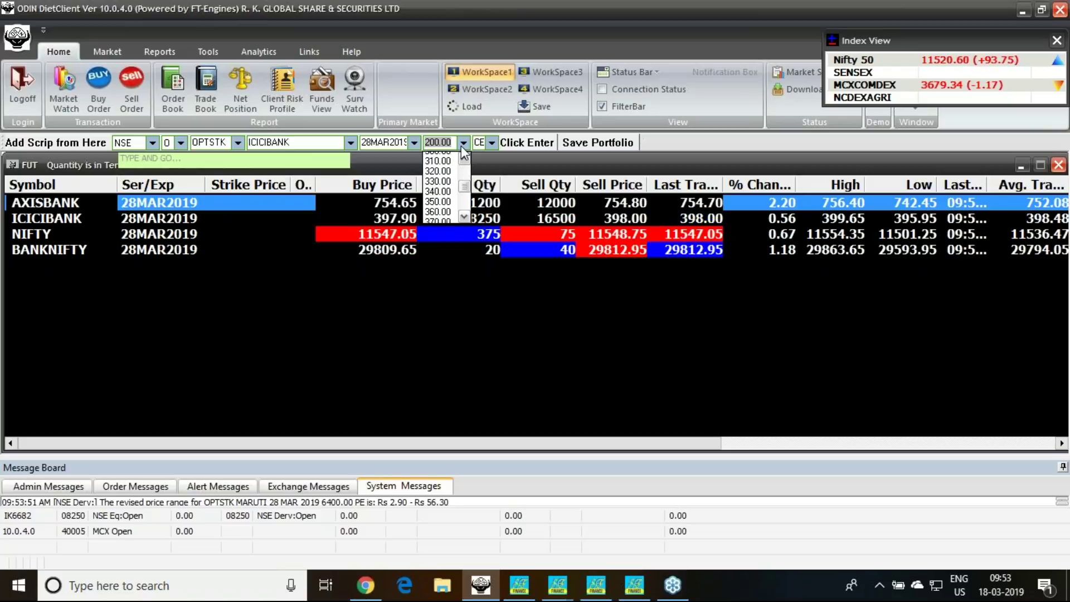
pyautogui.scroll(-2, 453, 184)
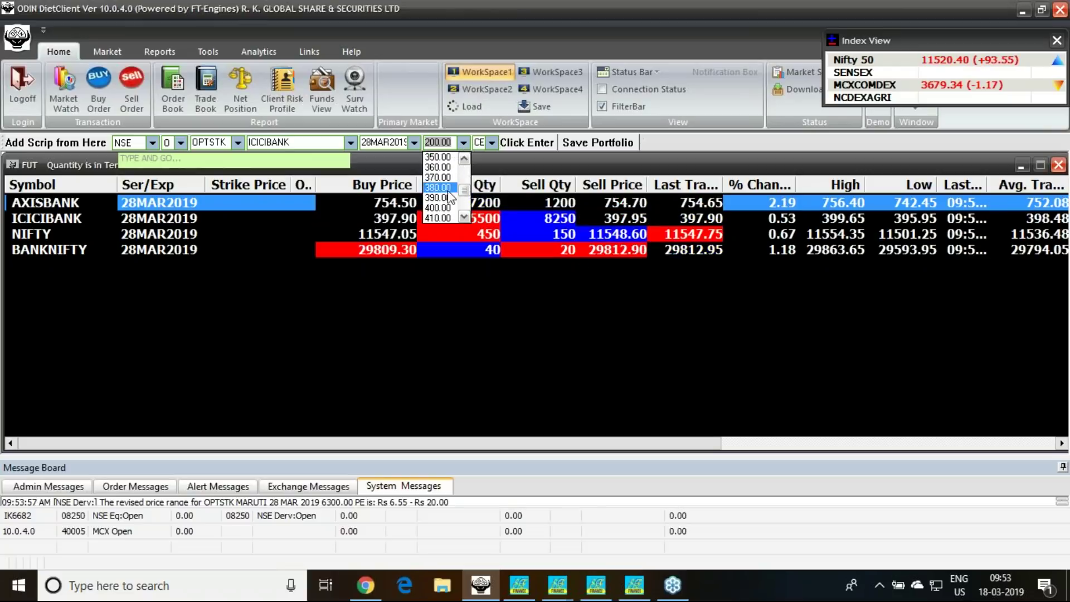
pyautogui.click(440, 197)
pyautogui.click(492, 143)
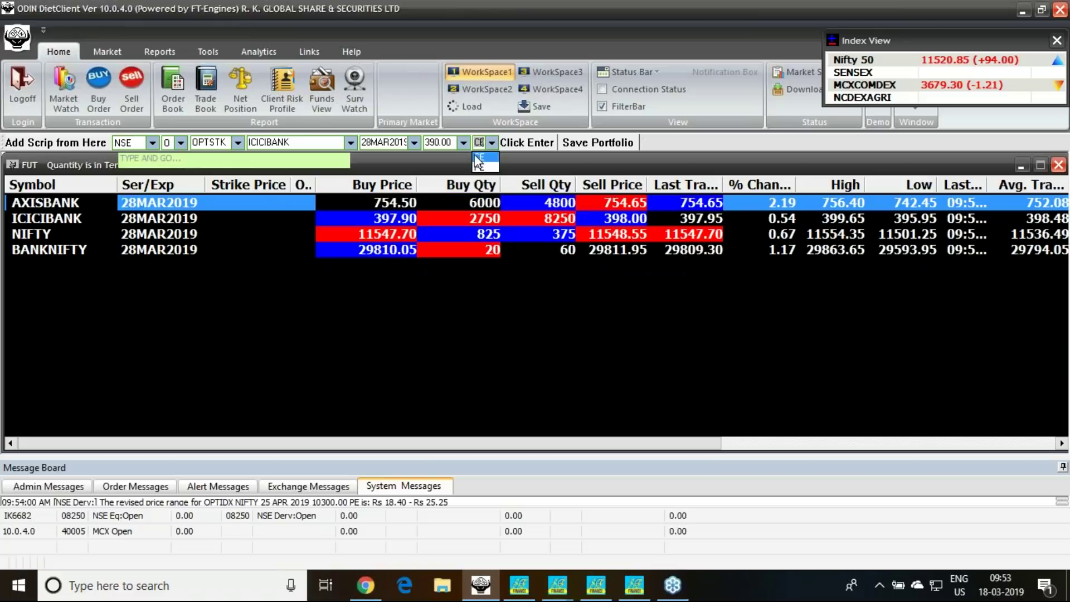
pyautogui.click(463, 143)
pyautogui.click(463, 142)
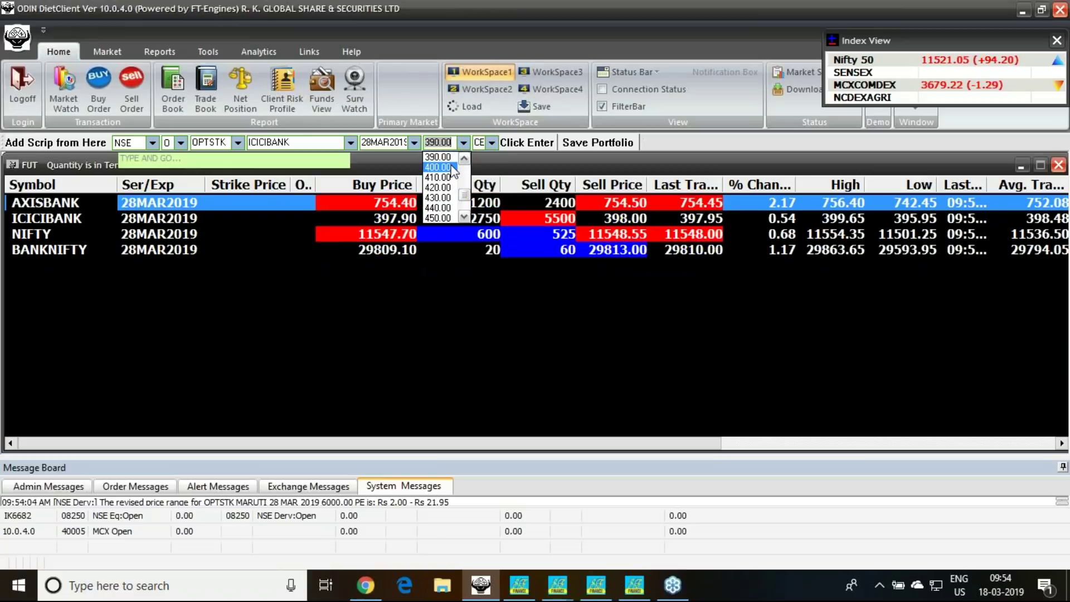
pyautogui.click(446, 158)
pyautogui.click(479, 142)
pyautogui.press('Down')
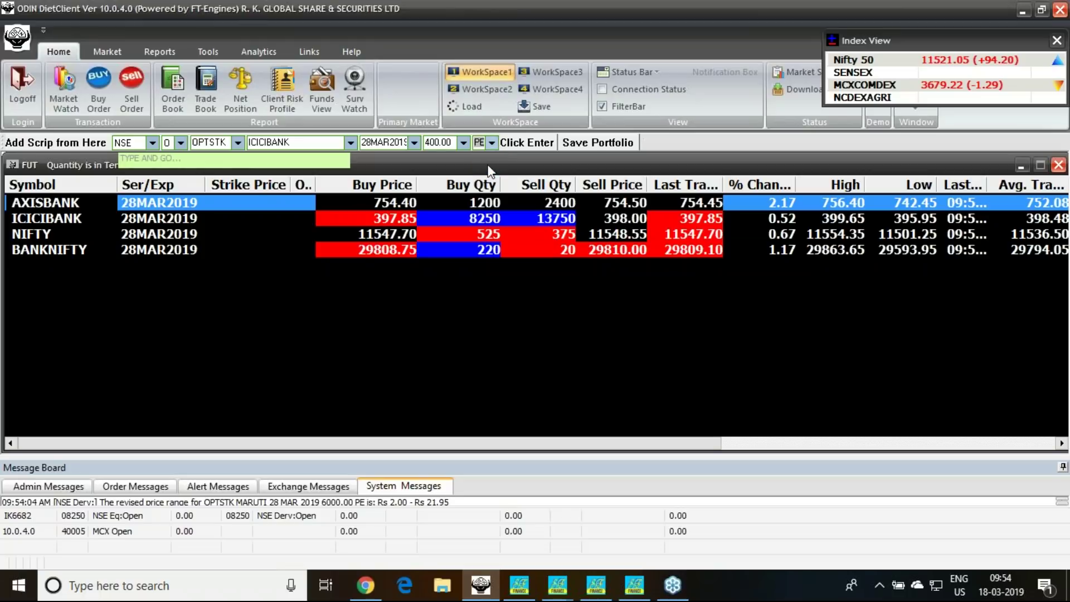
pyautogui.press('Return')
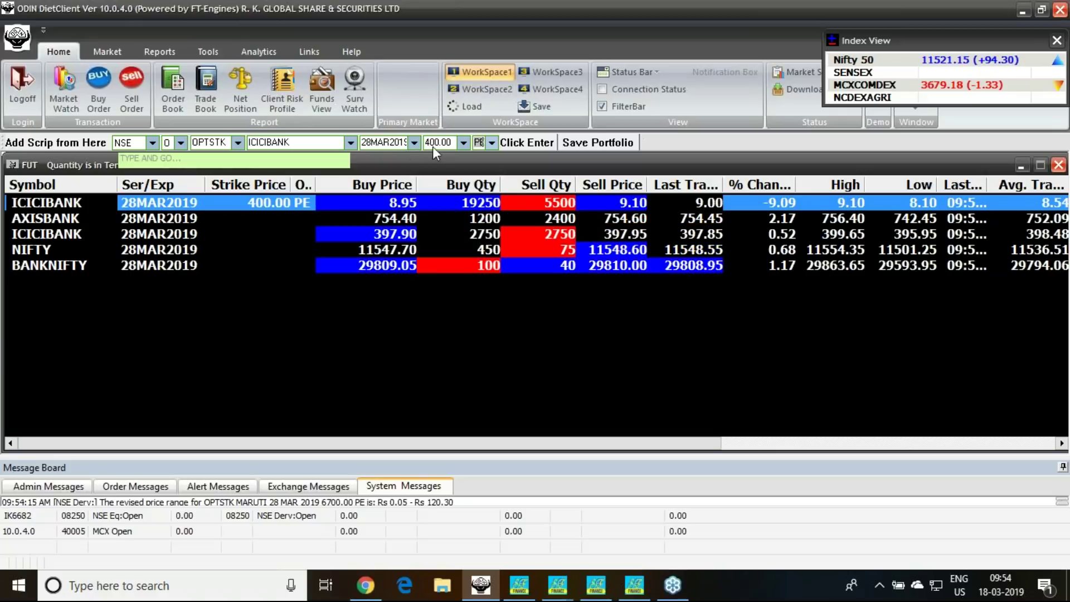
# Step: Switch the option symbol to AXISBANK, pick strike 760.00 and CE, and add the row
pyautogui.click(351, 143)
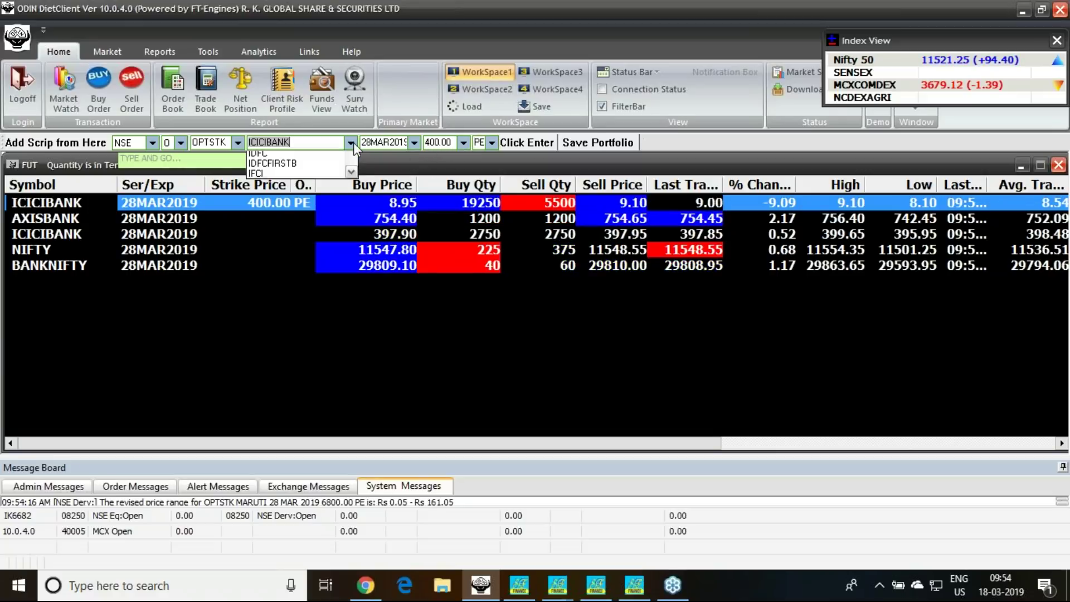
pyautogui.write('AXIS')
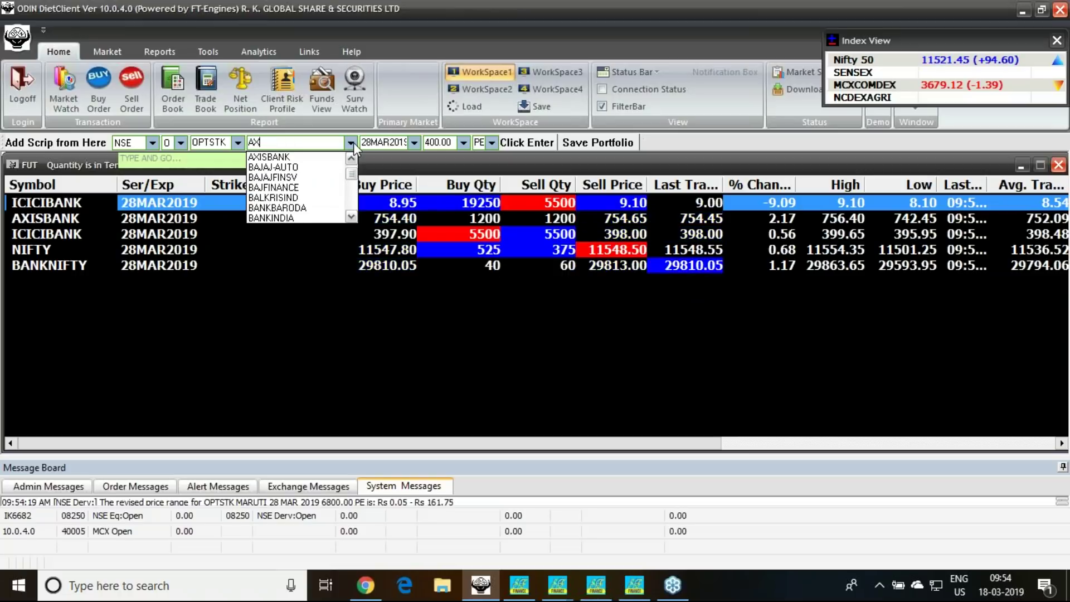
pyautogui.click(270, 157)
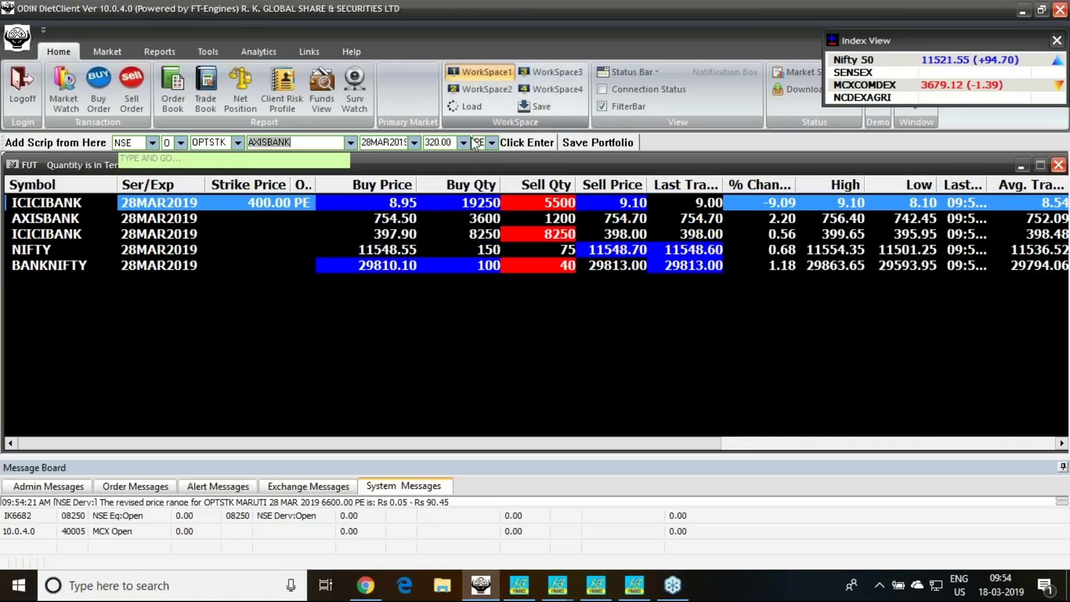
pyautogui.click(463, 144)
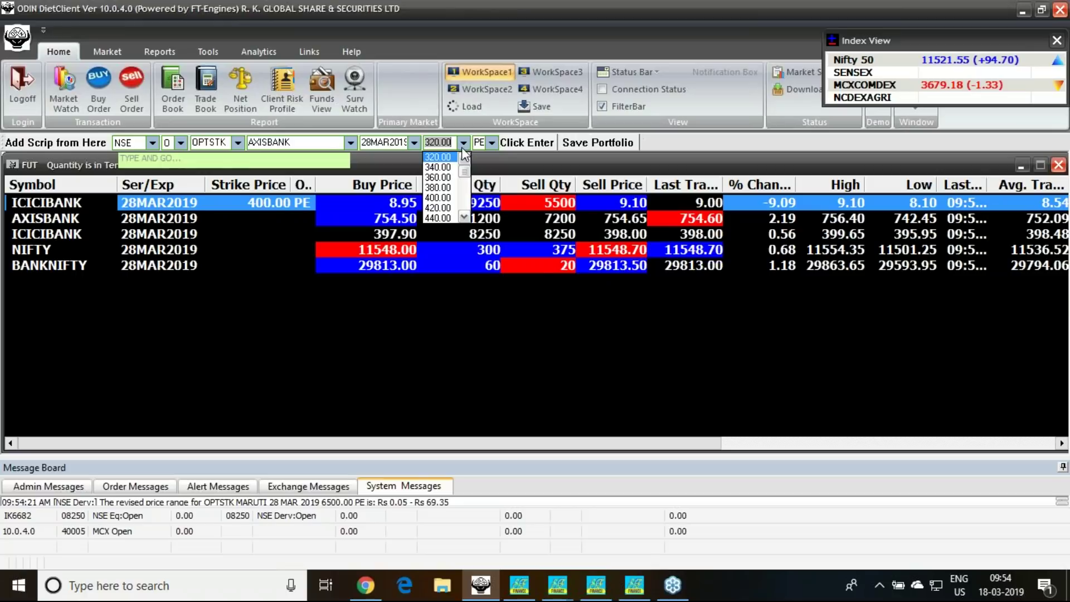
pyautogui.scroll(-6, 456, 178)
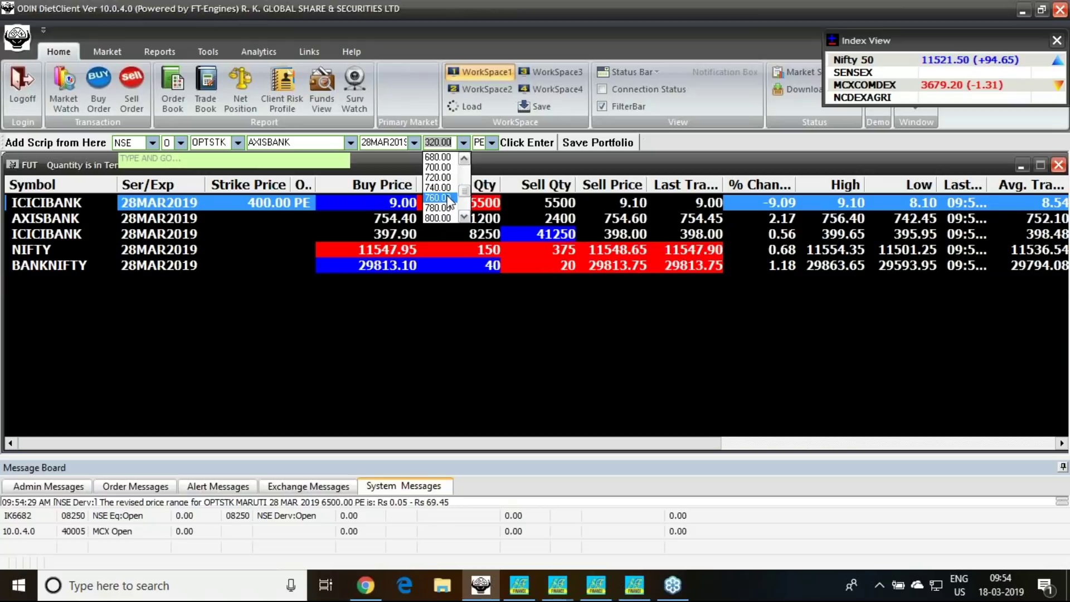
pyautogui.click(446, 198)
pyautogui.click(491, 143)
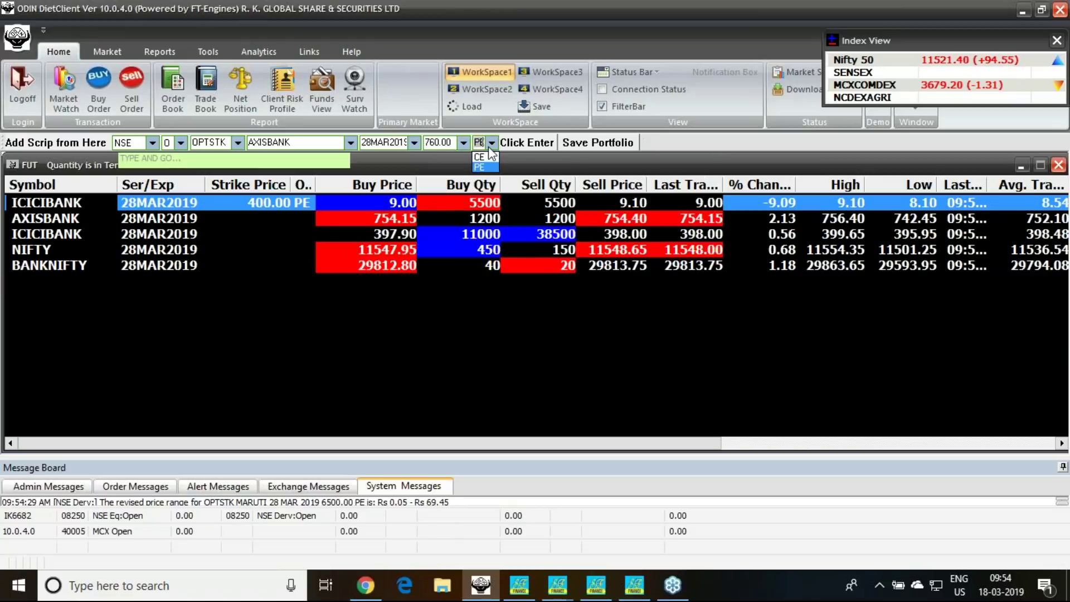
pyautogui.click(486, 159)
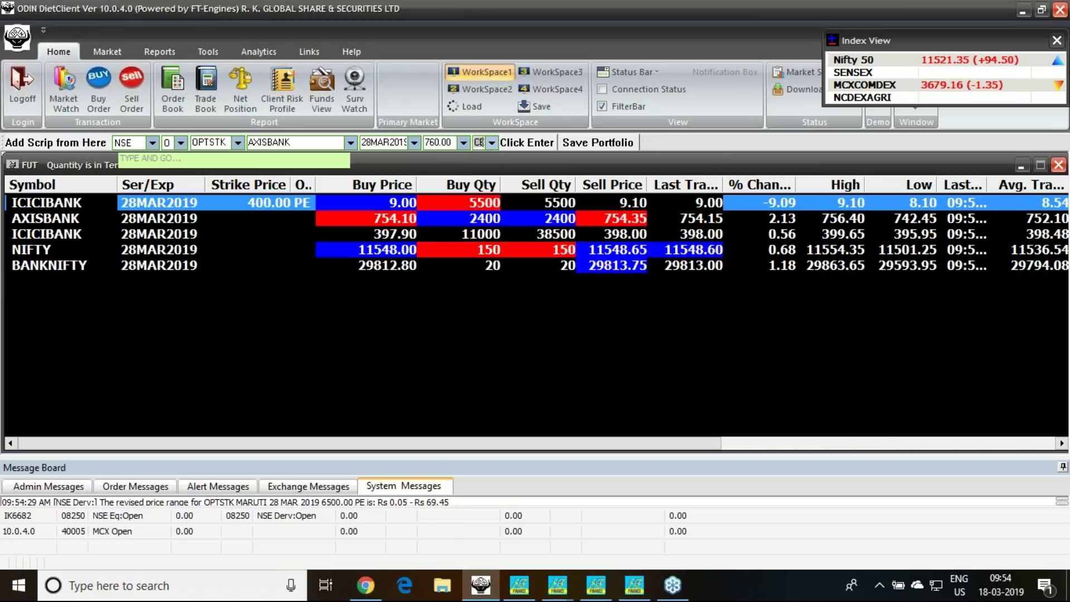
pyautogui.press('Return')
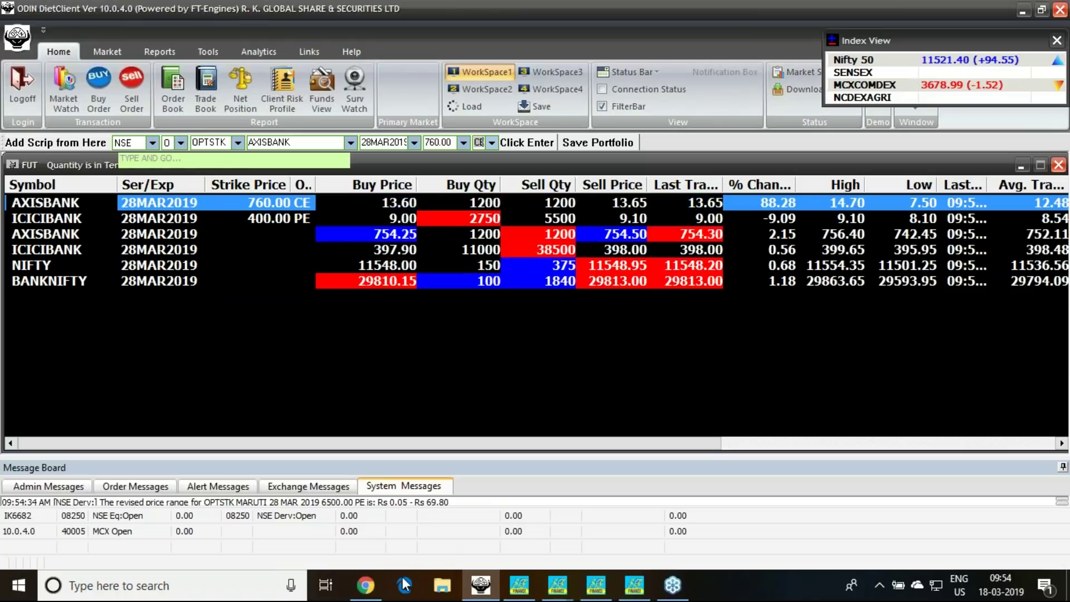
# Step: Launch Greenshot from Windows search
pyautogui.click(221, 589)
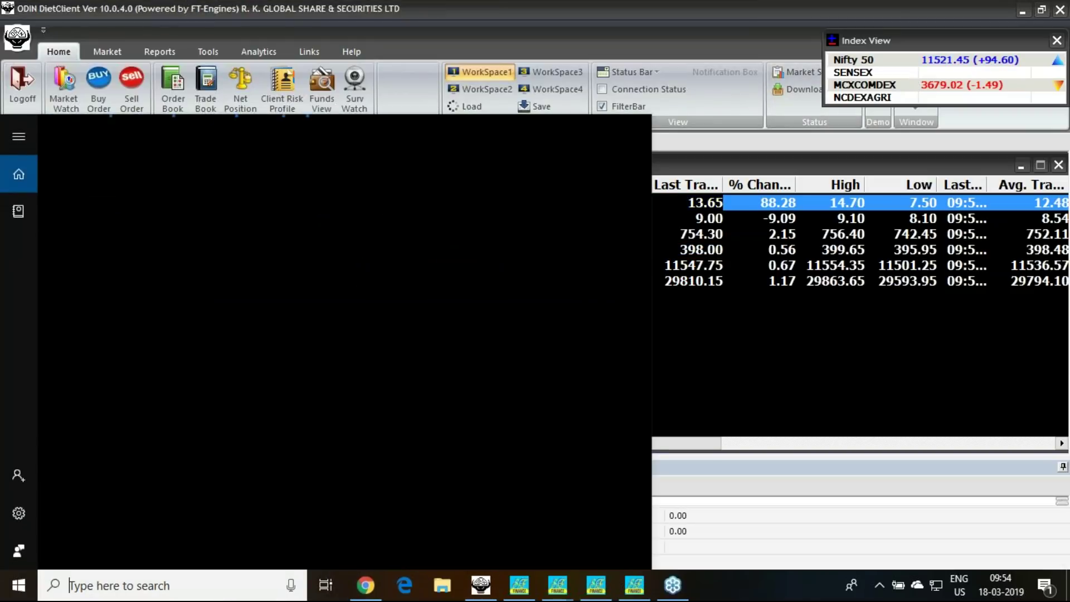
pyautogui.write('gree')
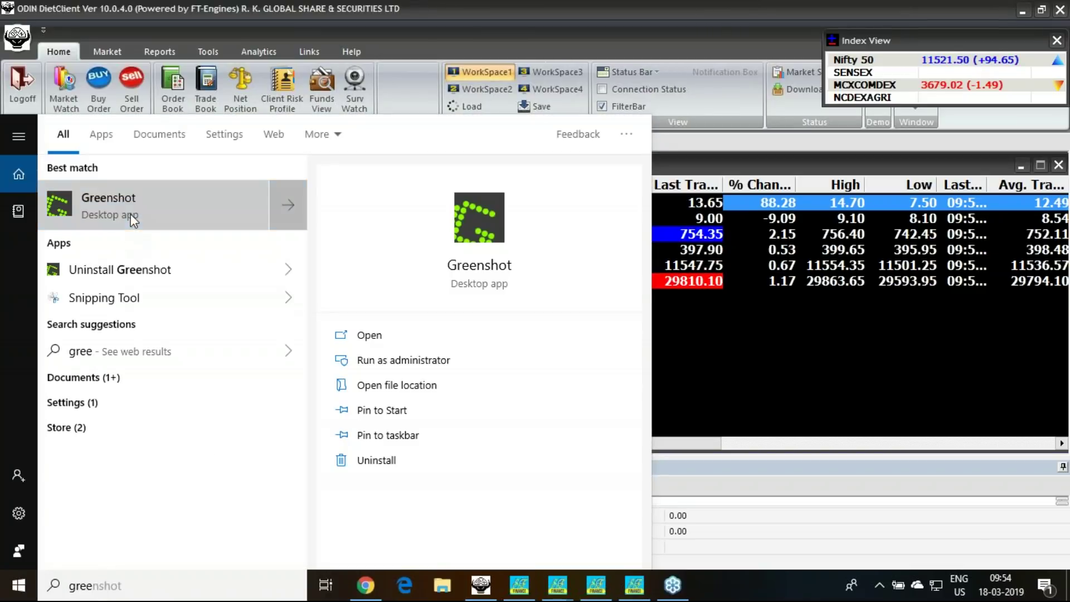
pyautogui.click(130, 213)
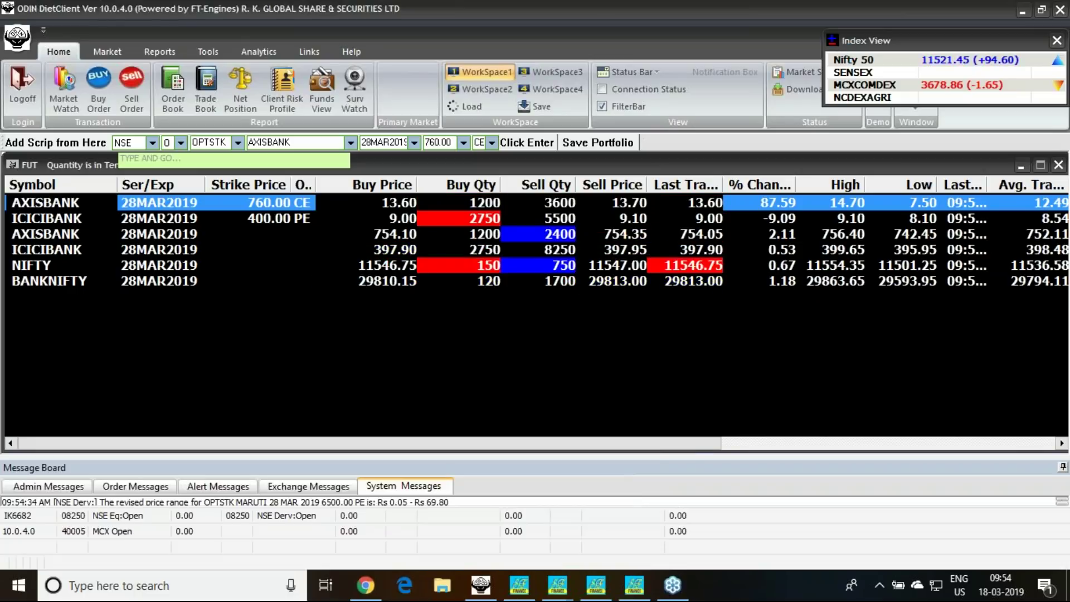
# Step: Capture a region around the market watch quote rows and open it in the image editor
pyautogui.press('Print')
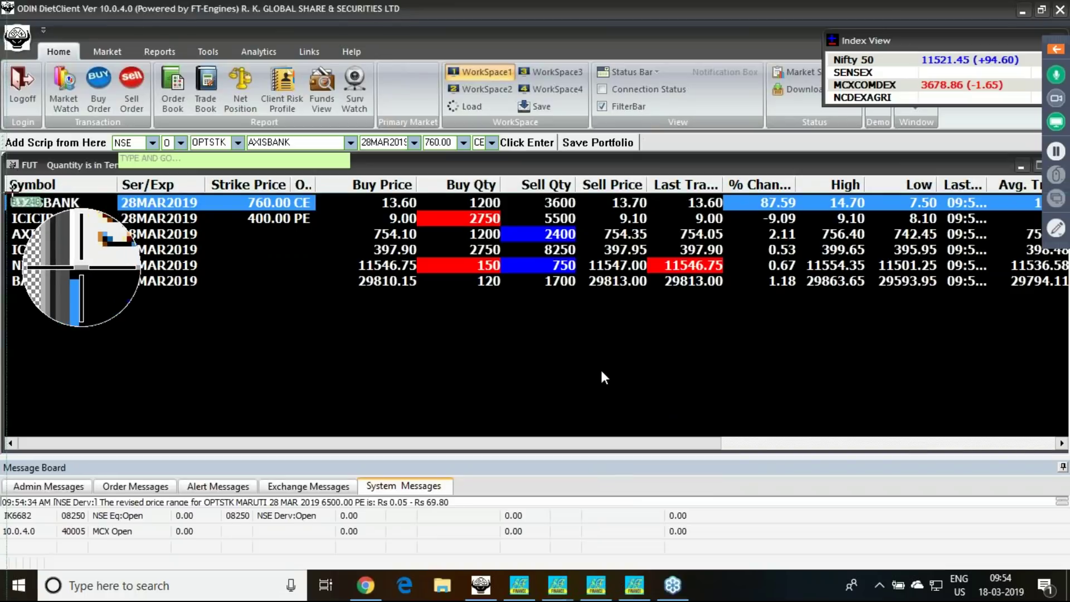
pyautogui.moveTo(7, 194)
pyautogui.mouseDown()
pyautogui.moveTo(304, 268)
pyautogui.moveTo(805, 260)
pyautogui.mouseUp()
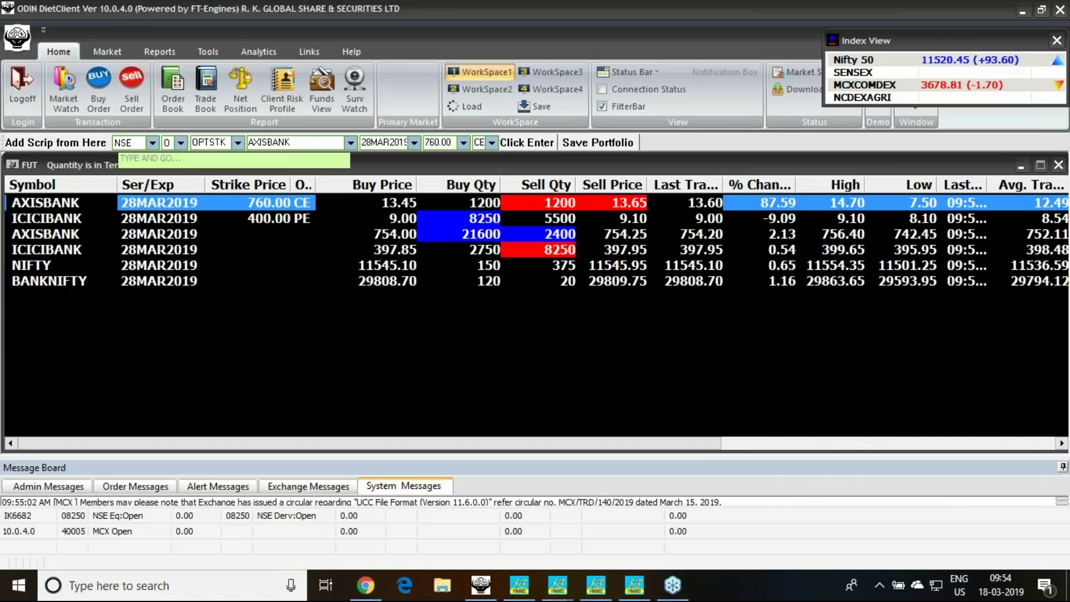
pyautogui.click(824, 295)
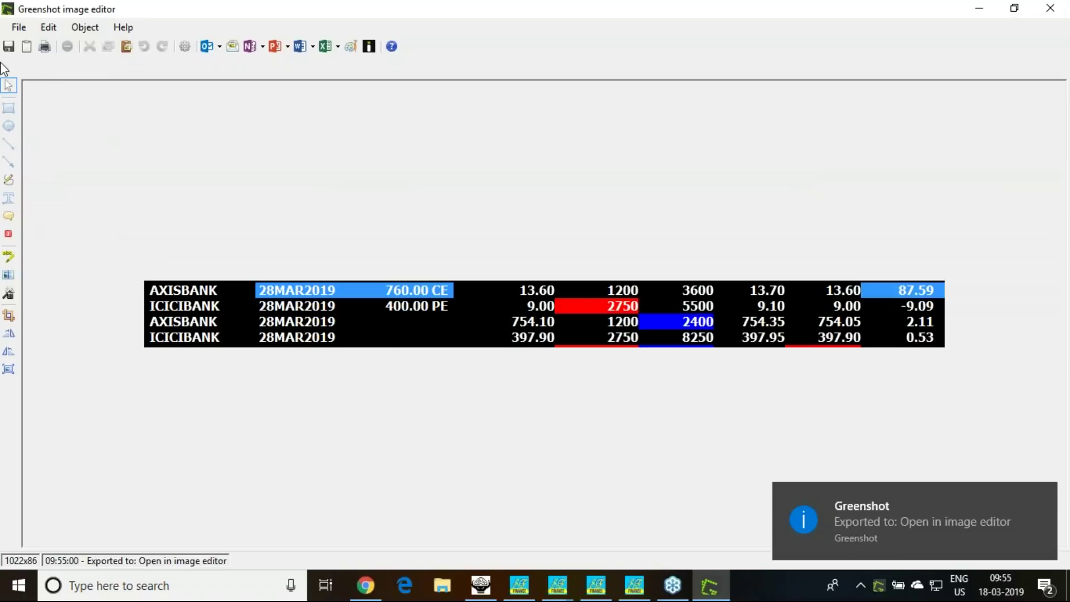
pyautogui.click(8, 47)
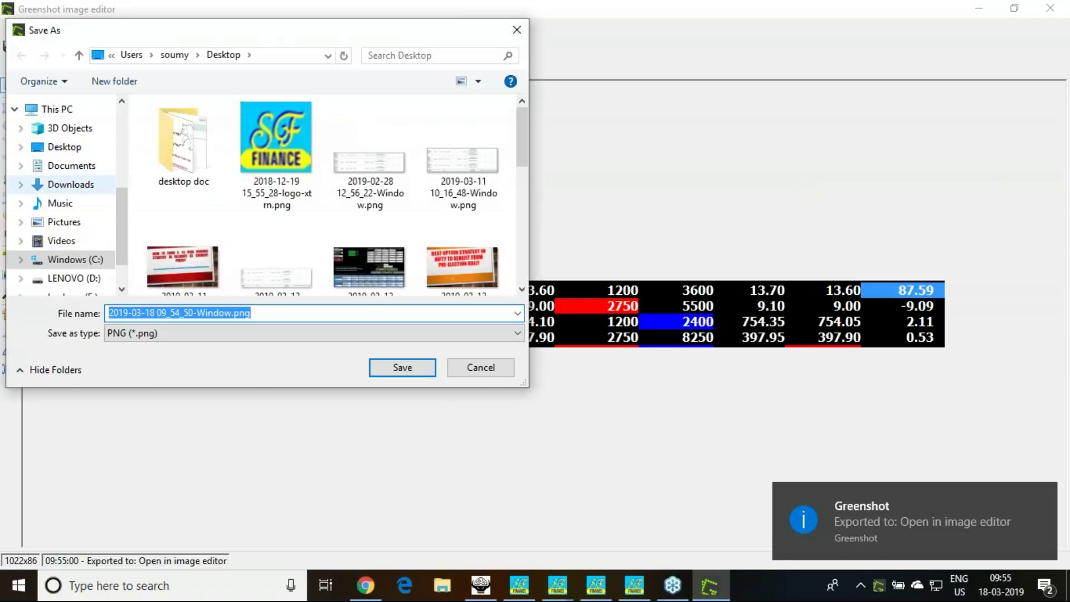
pyautogui.click(68, 147)
pyautogui.click(400, 369)
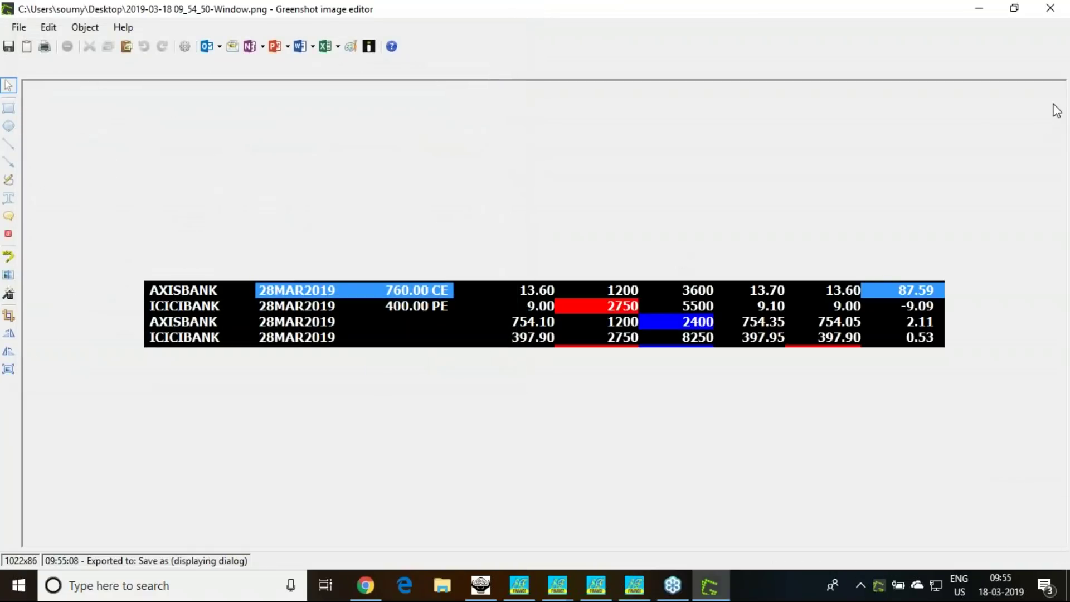
pyautogui.click(1053, 12)
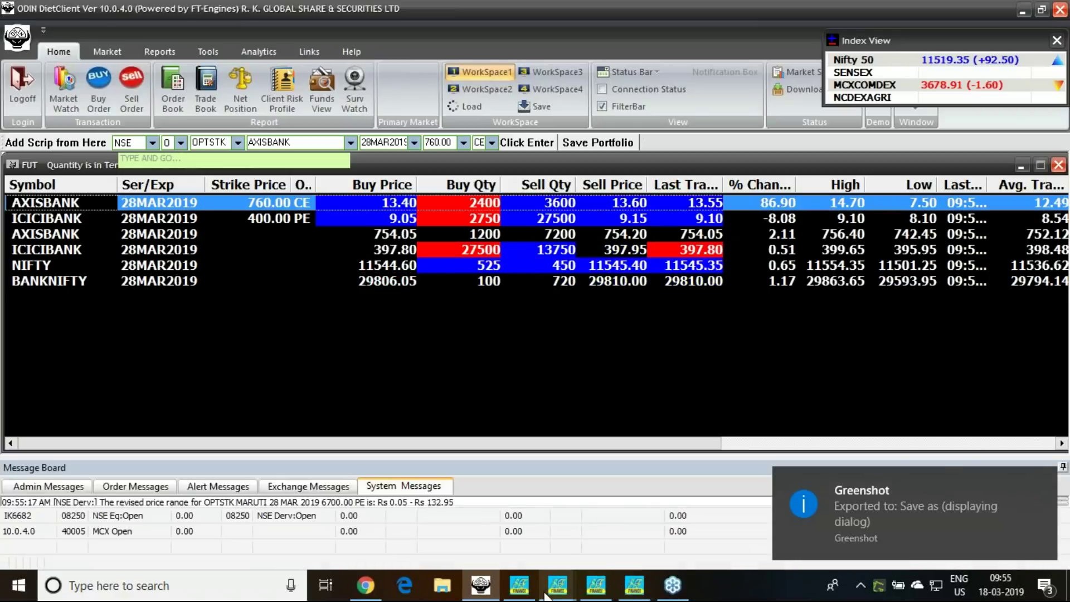
# Step: Bring SF Pair Trade forward, review the analysis text, and hand-draw a 3 beside Symbol #3
pyautogui.moveTo(558, 591)
pyautogui.click(630, 558)
pyautogui.scroll(5, 911, 248)
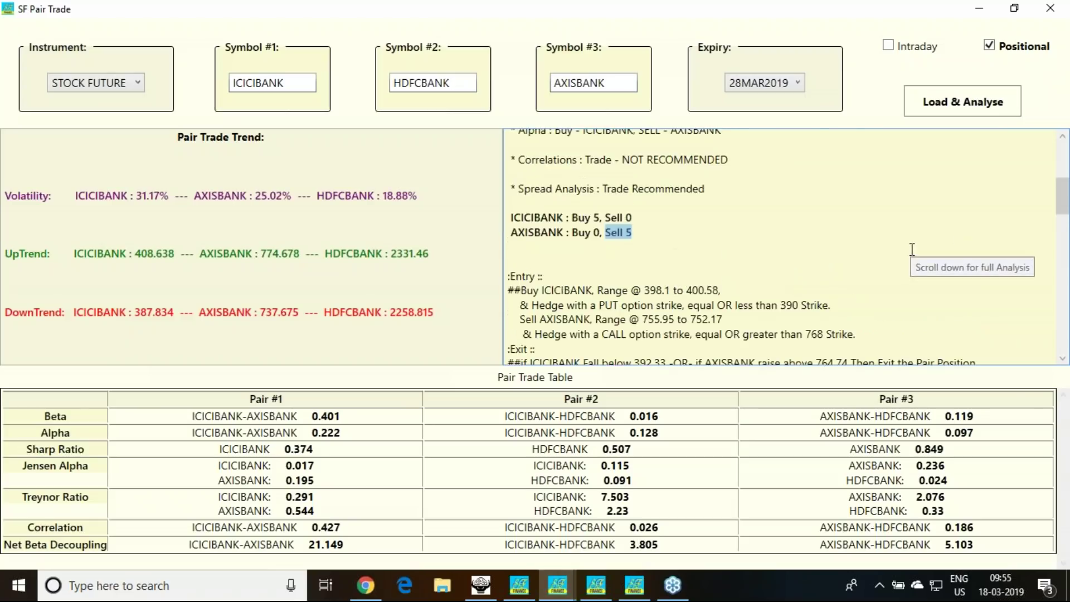
pyautogui.scroll(-4, 912, 249)
pyautogui.scroll(-6, 912, 248)
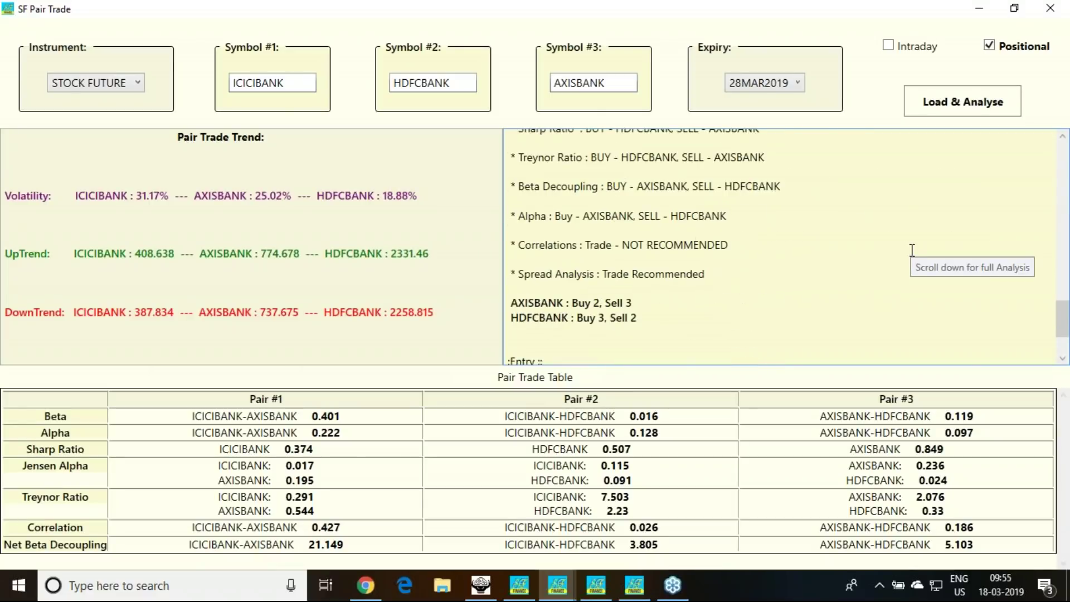
pyautogui.scroll(-2, 814, 250)
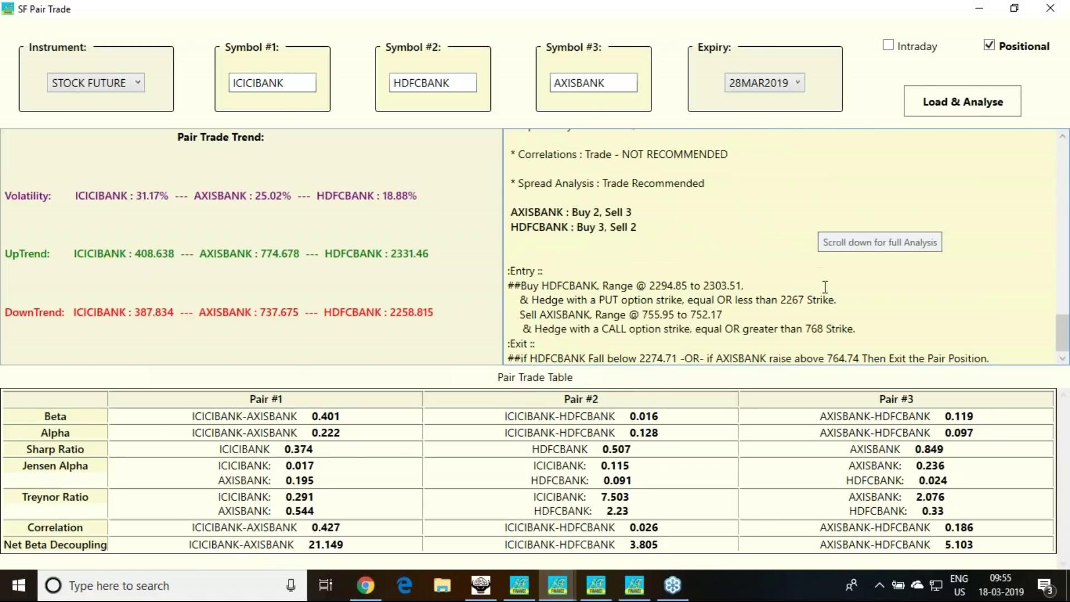
pyautogui.scroll(15, 830, 290)
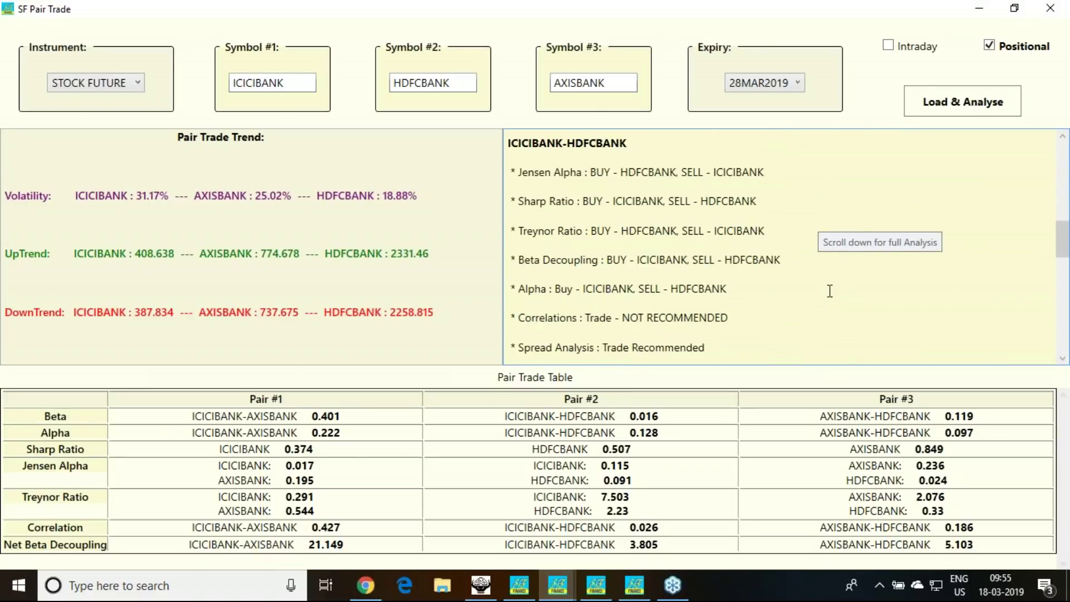
pyautogui.scroll(-5, 831, 294)
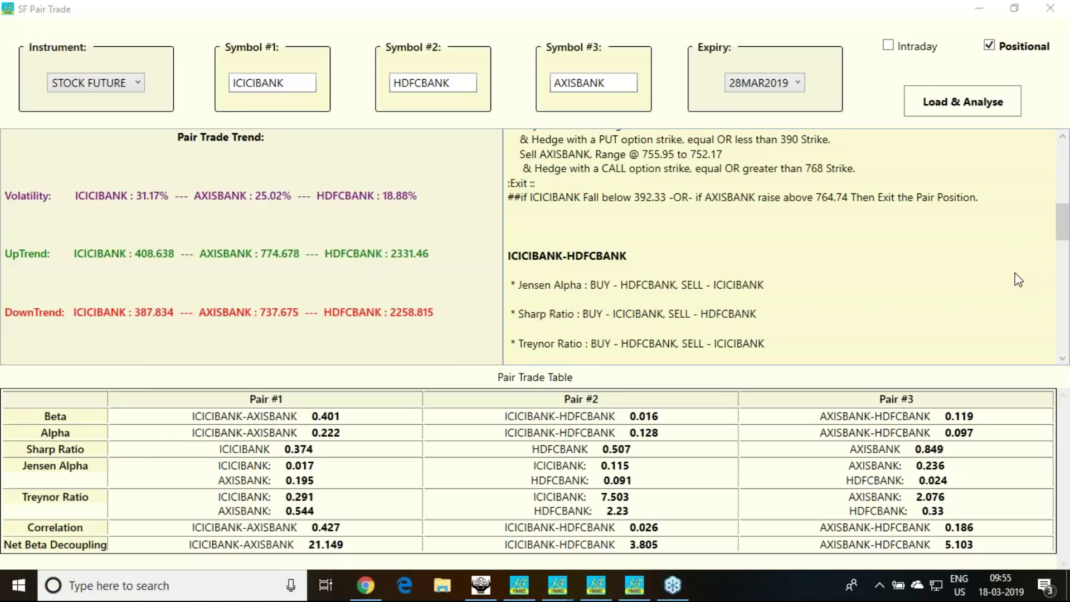
pyautogui.moveTo(631, 22)
pyautogui.mouseDown()
pyautogui.moveTo(650, 33)
pyautogui.moveTo(636, 57)
pyautogui.mouseUp()
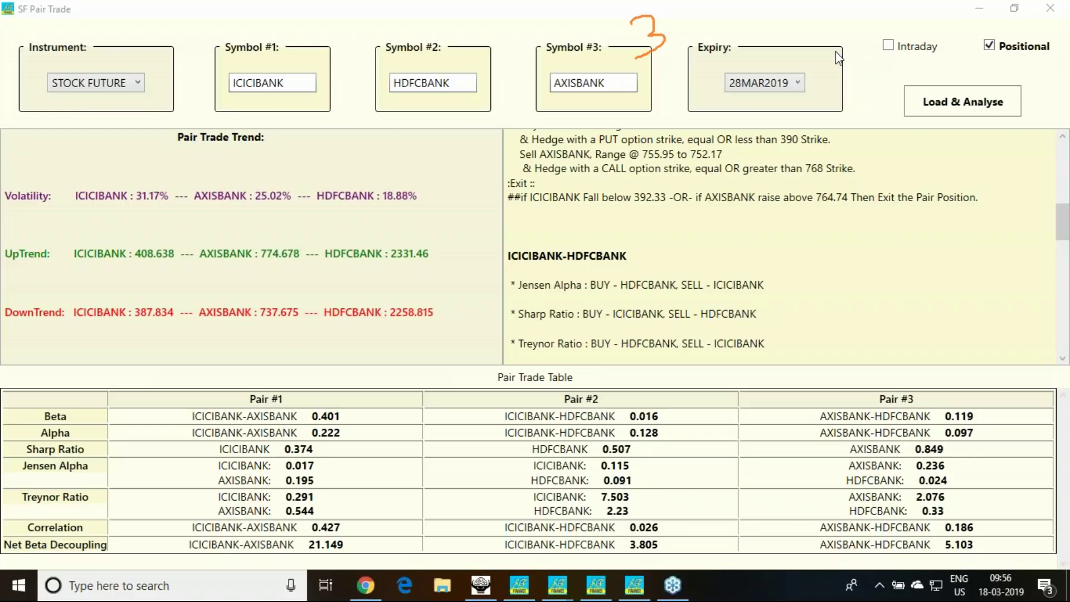
# Step: Bring the pair trade window back to the front and scroll through its table
pyautogui.click(527, 596)
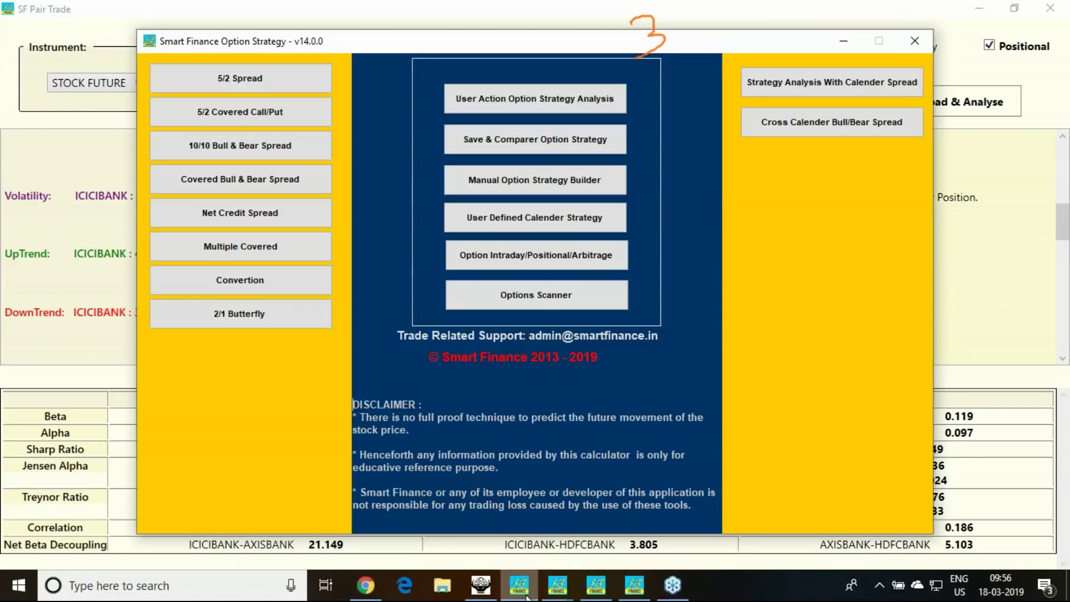
pyautogui.click(558, 586)
pyautogui.click(624, 556)
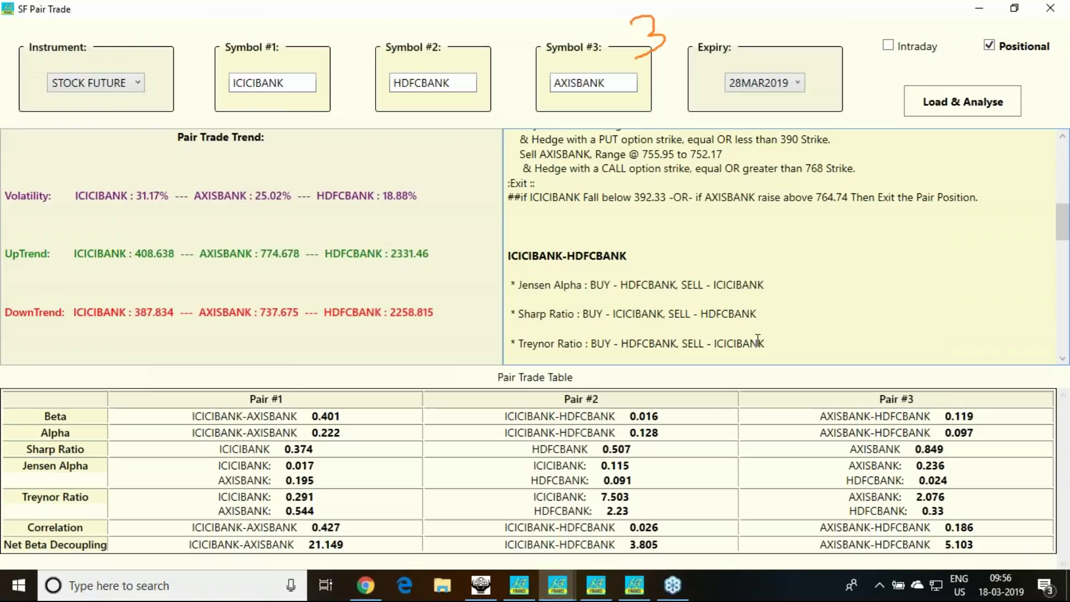
pyautogui.scroll(1, 836, 284)
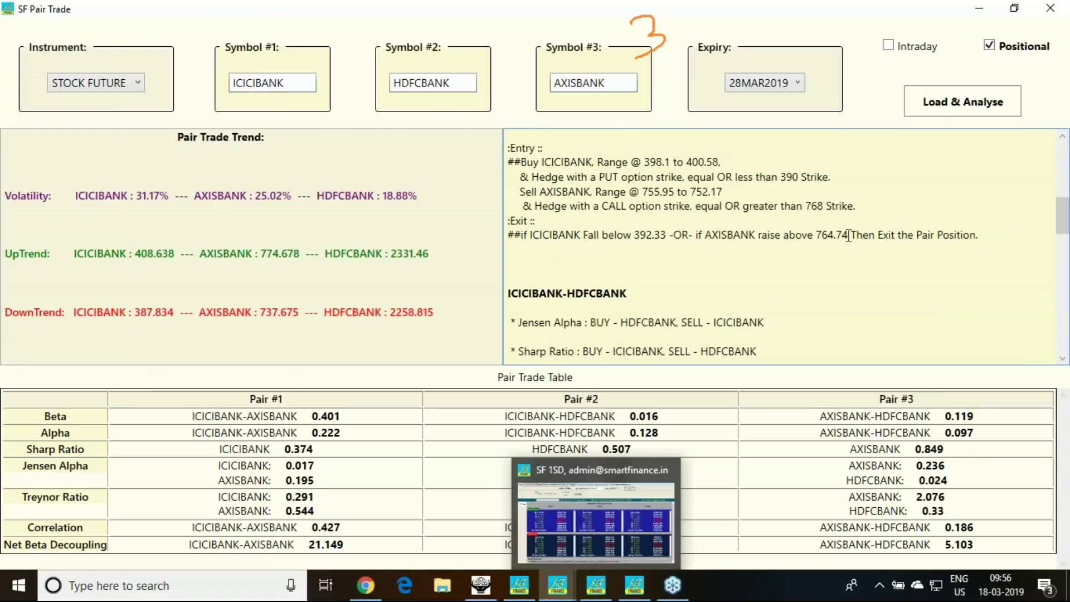
pyautogui.scroll(6, 735, 247)
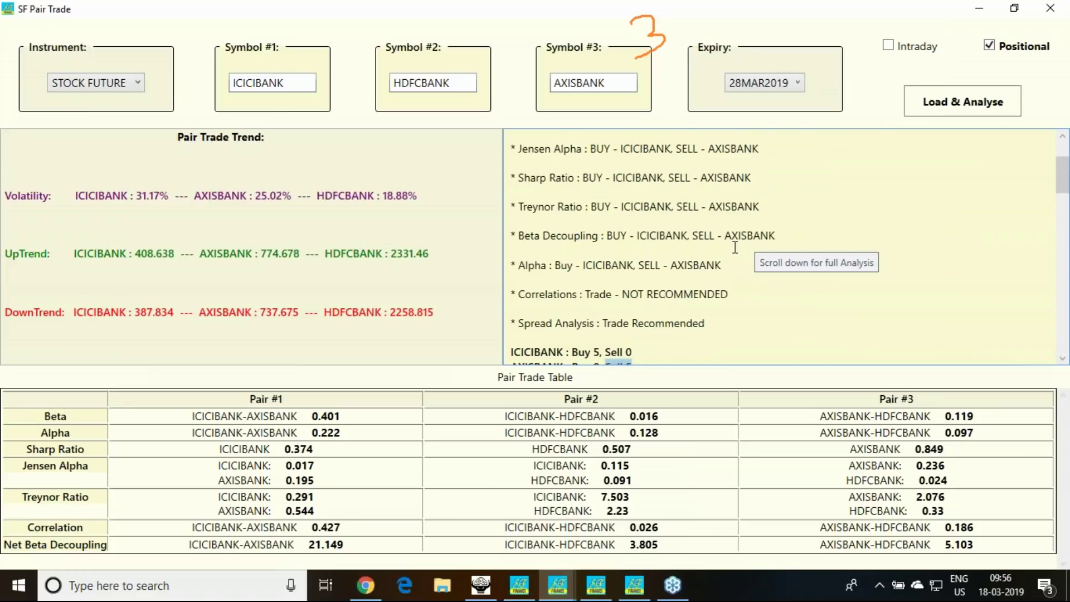
pyautogui.scroll(3, 735, 247)
pyautogui.scroll(-10, 753, 247)
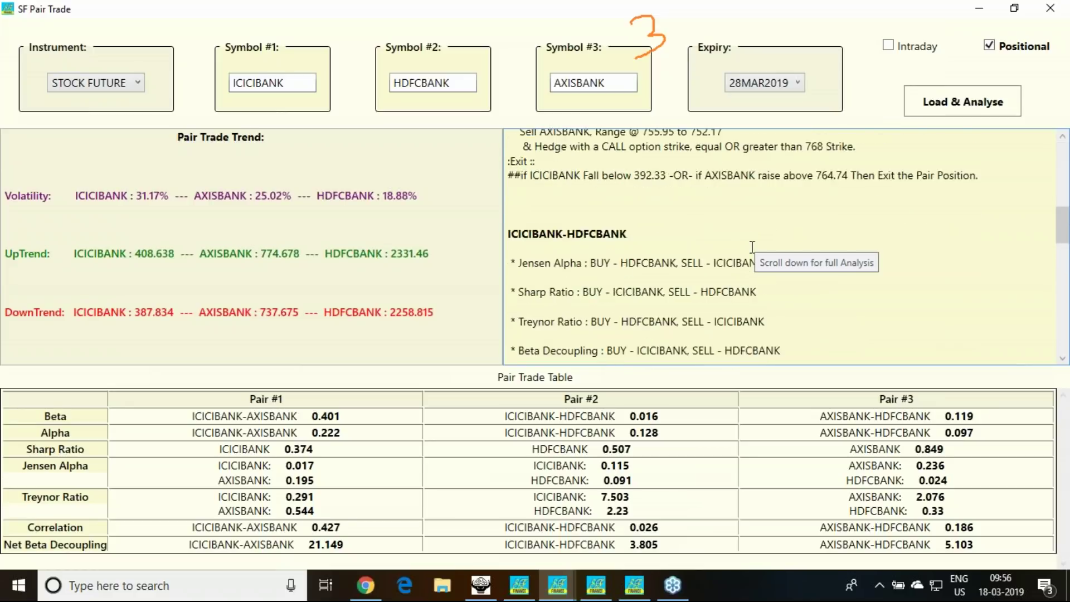
pyautogui.scroll(-4, 752, 247)
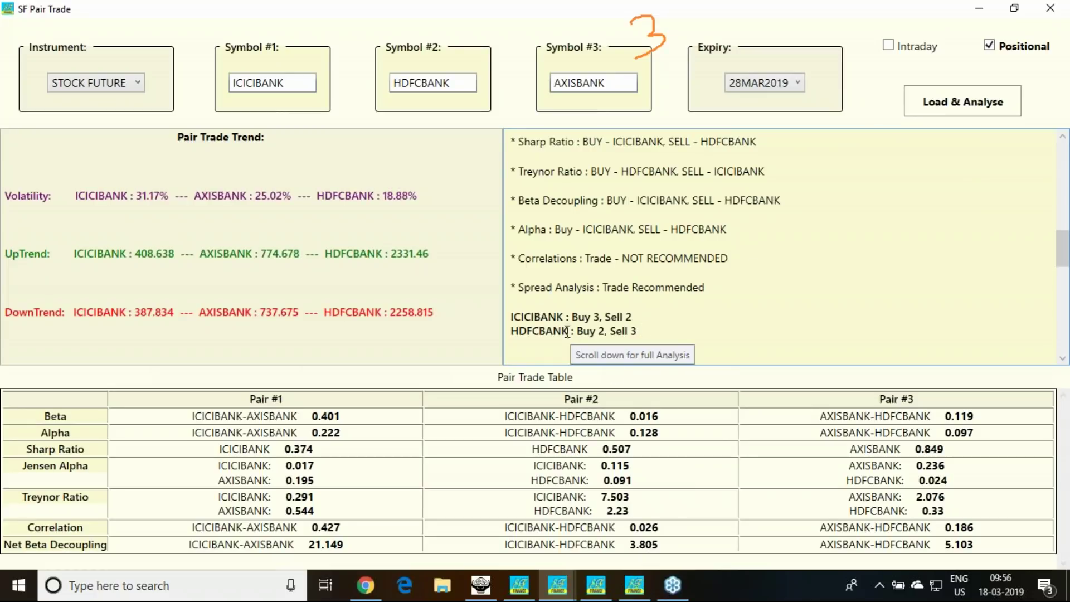
# Step: Underline the buy counts for ICICIBANK, HDFCBANK Buy 2, AXISBANK Buy 2 and HDFCBANK Buy 3
pyautogui.moveTo(568, 322); pyautogui.dragTo(593, 322)
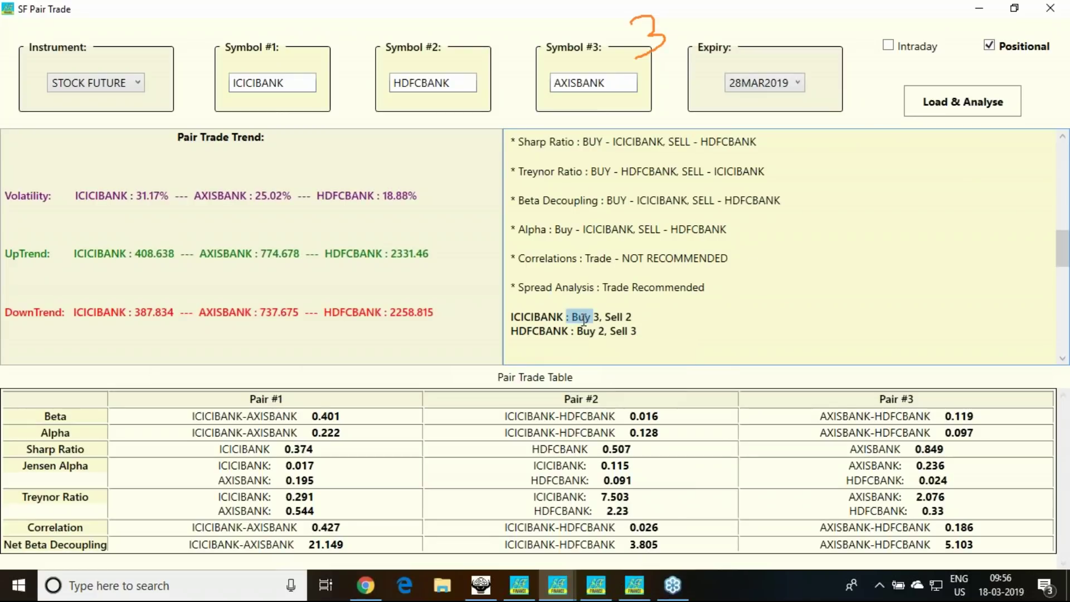
pyautogui.moveTo(511, 331); pyautogui.dragTo(604, 331)
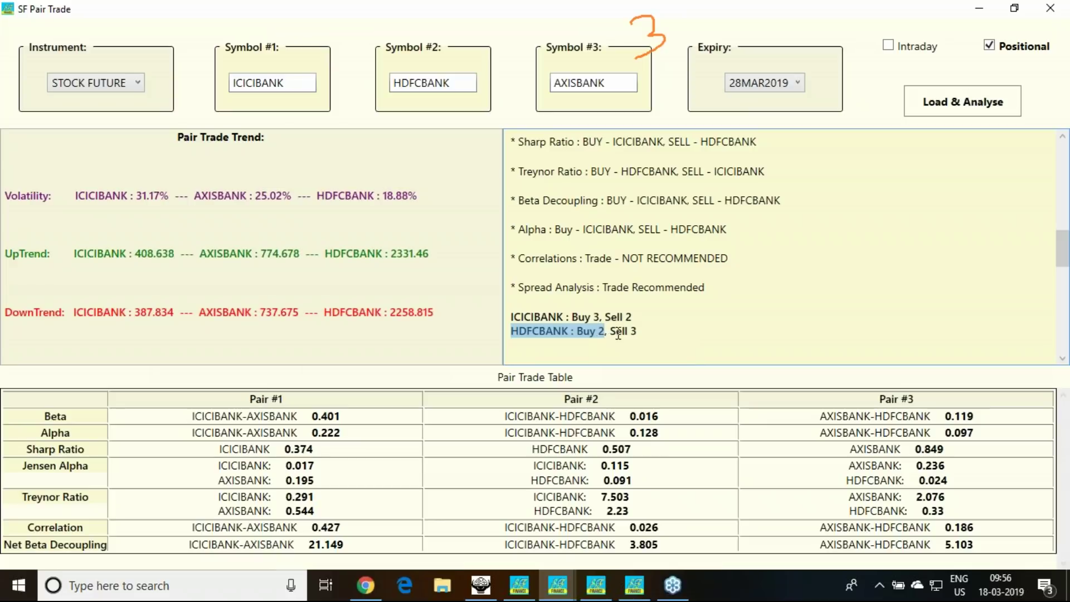
pyautogui.scroll(-10, 697, 348)
pyautogui.scroll(-1, 696, 347)
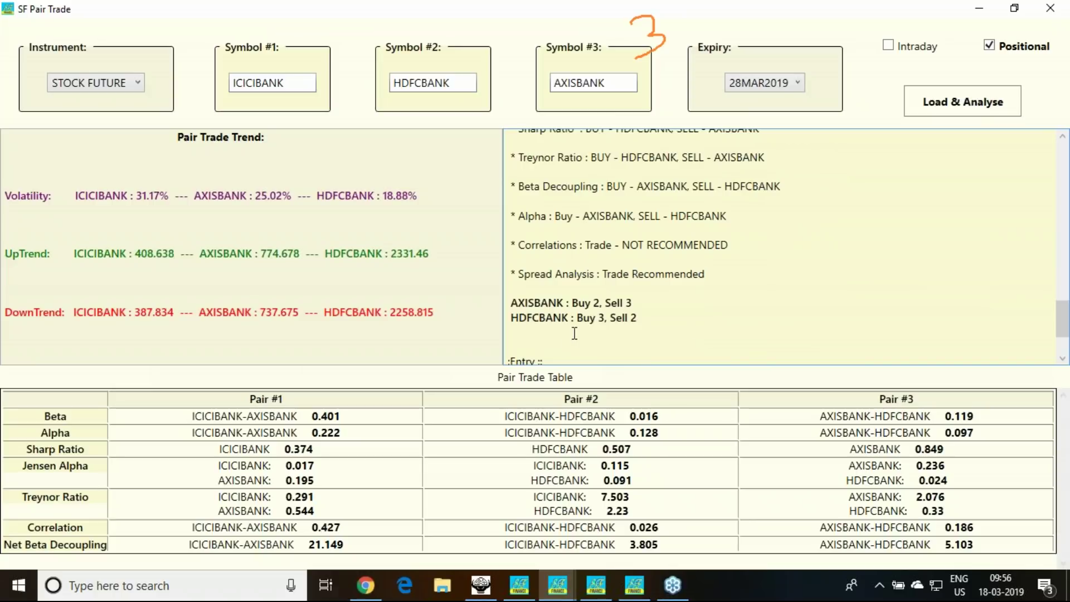
pyautogui.moveTo(573, 302); pyautogui.dragTo(603, 303)
pyautogui.moveTo(572, 317); pyautogui.dragTo(605, 318)
pyautogui.scroll(-2, 689, 302)
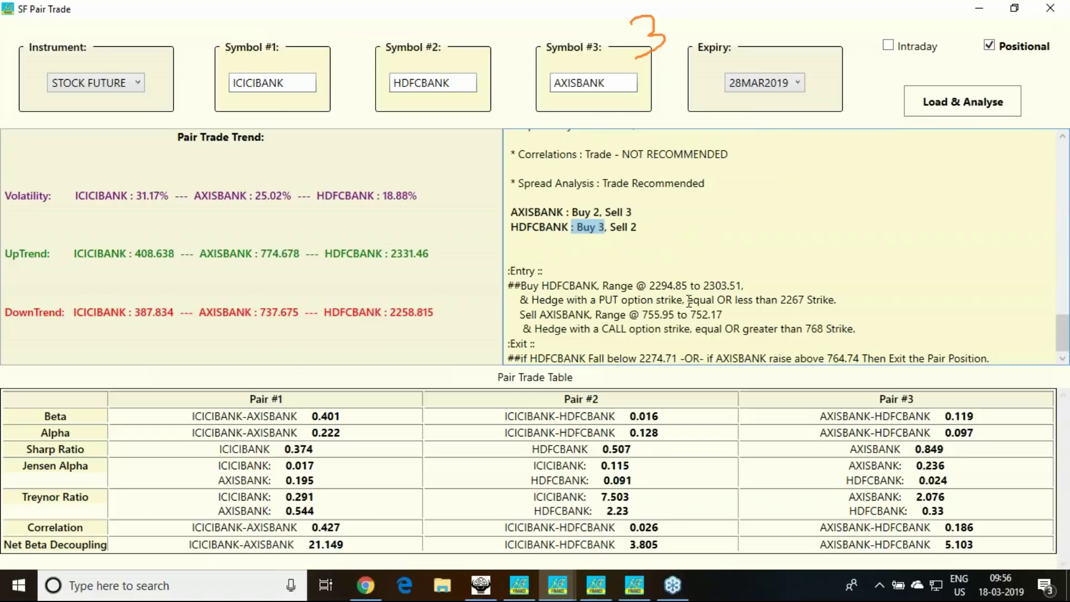
pyautogui.scroll(12, 689, 303)
pyautogui.scroll(4, 690, 302)
pyautogui.scroll(-3, 689, 301)
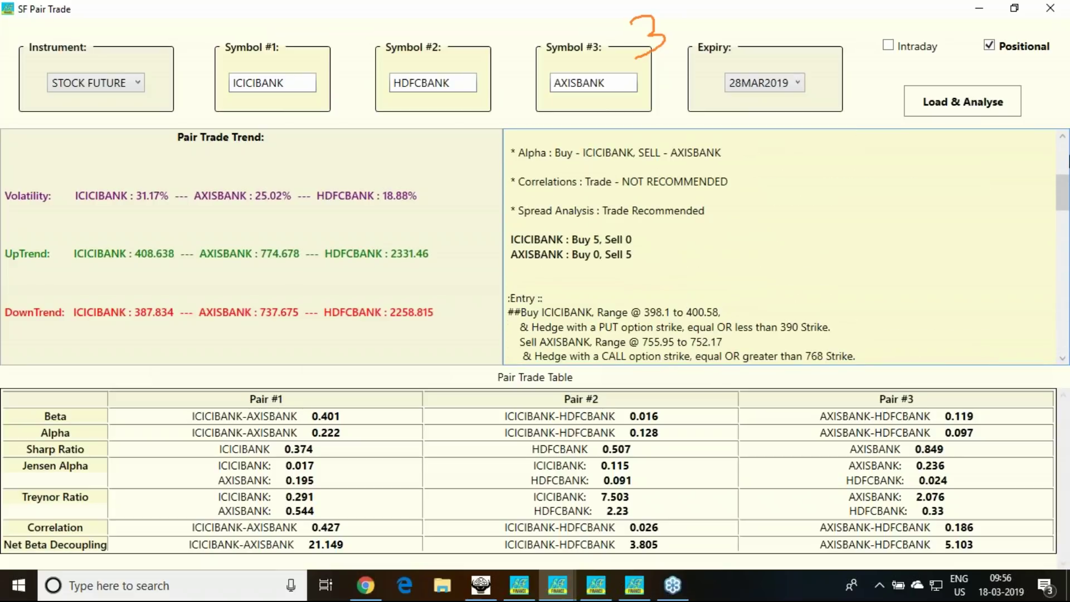
# Step: Tick Trade Recommended and the Buy 0, Sell 5 summary, clear the ink, then line Pair #1
pyautogui.click(1009, 274)
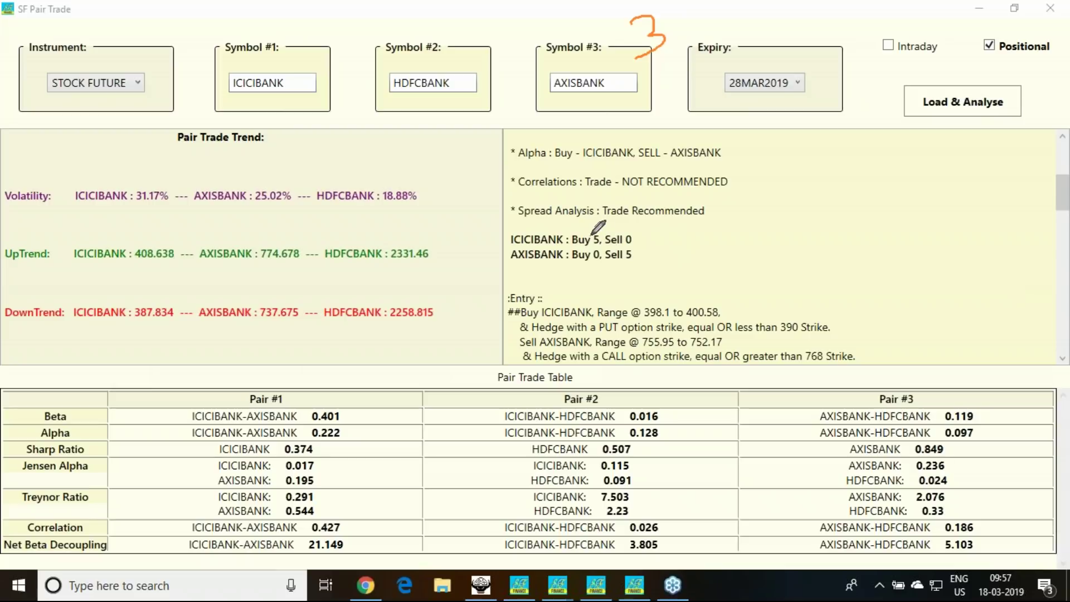
pyautogui.moveTo(590, 231); pyautogui.dragTo(612, 204)
pyautogui.moveTo(644, 250); pyautogui.dragTo(664, 221)
pyautogui.press('e')
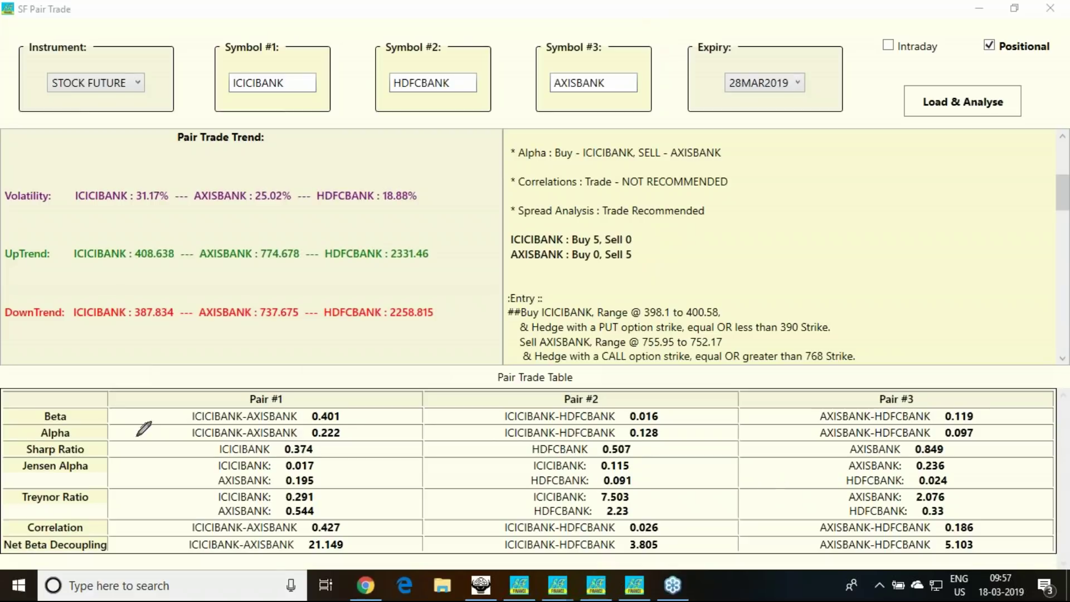
pyautogui.moveTo(383, 424); pyautogui.dragTo(409, 531)
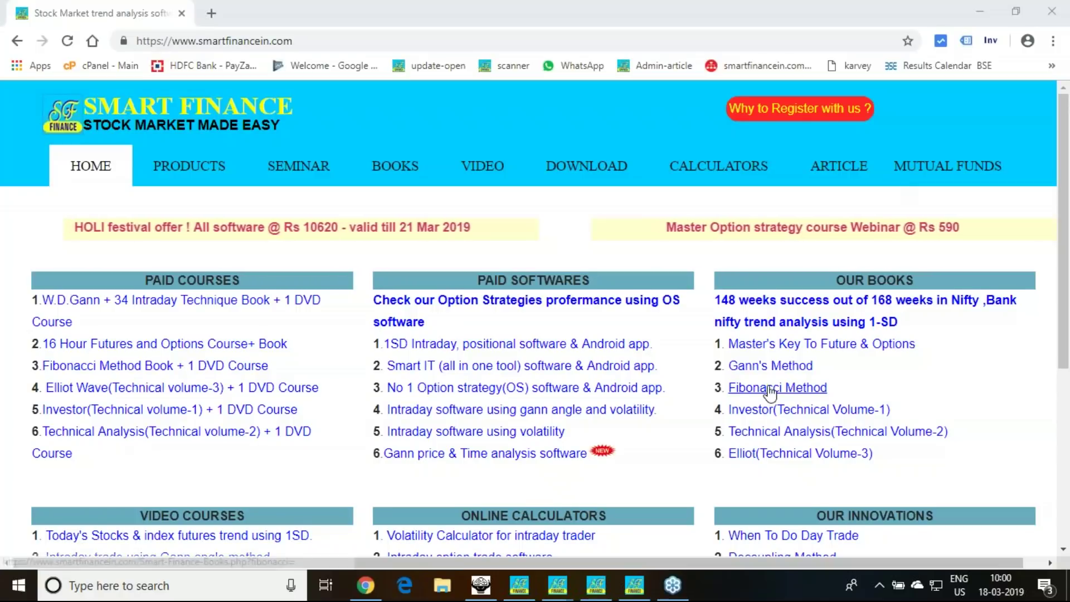
# Step: Scroll the smartfinance.in homepage down to its video courses, calculators and innovations lists
pyautogui.scroll(-5, 772, 357)
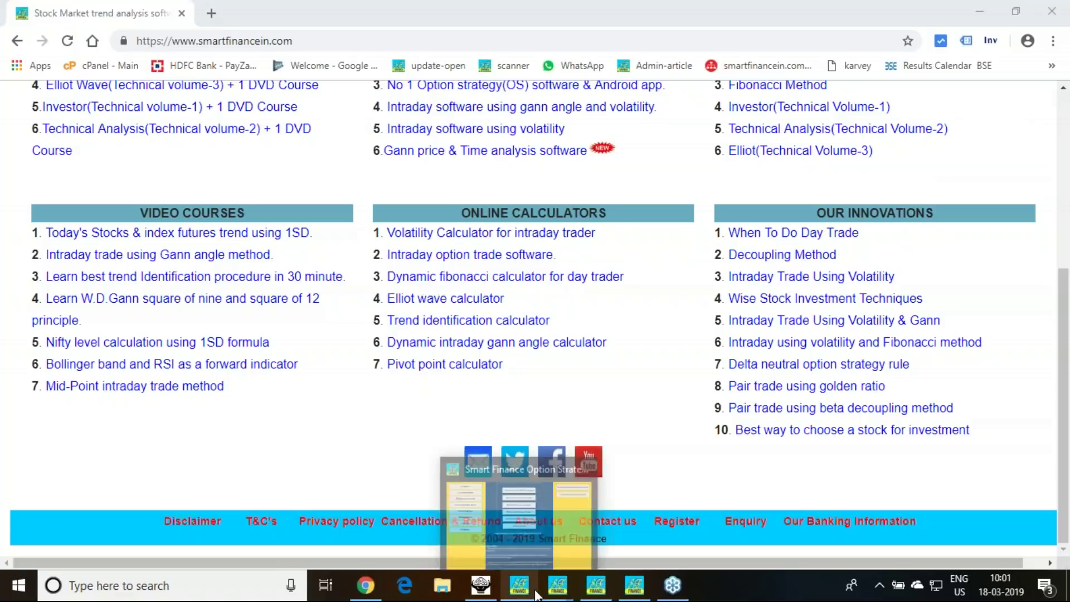
# Step: Switch SF Pair Trade to Intraday and load BANKNIFTY, HDFCBANK and AXISBANK data
pyautogui.moveTo(557, 586)
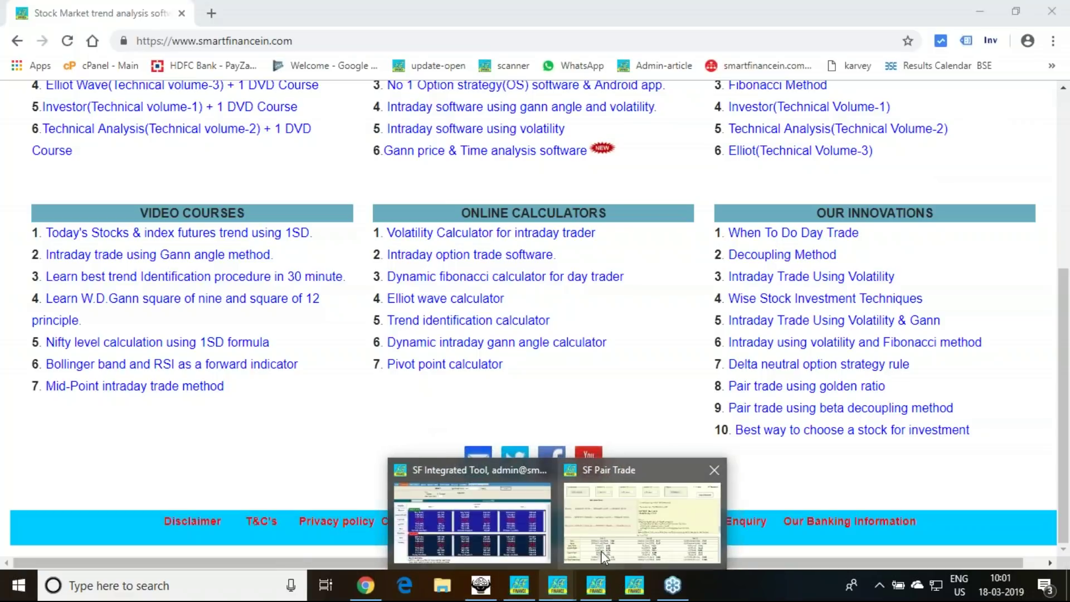
pyautogui.click(597, 559)
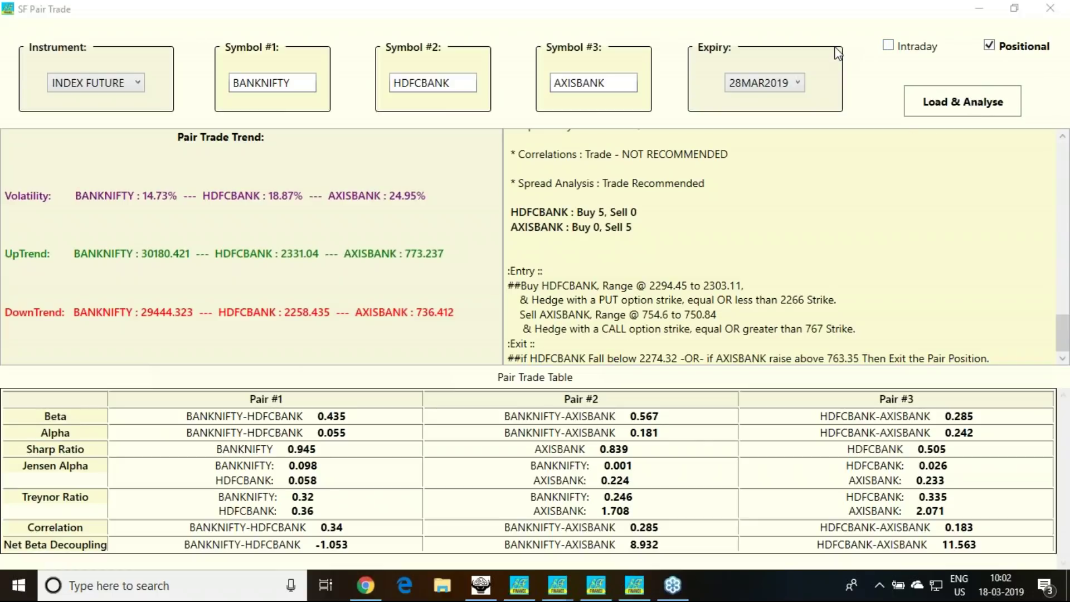
pyautogui.click(891, 50)
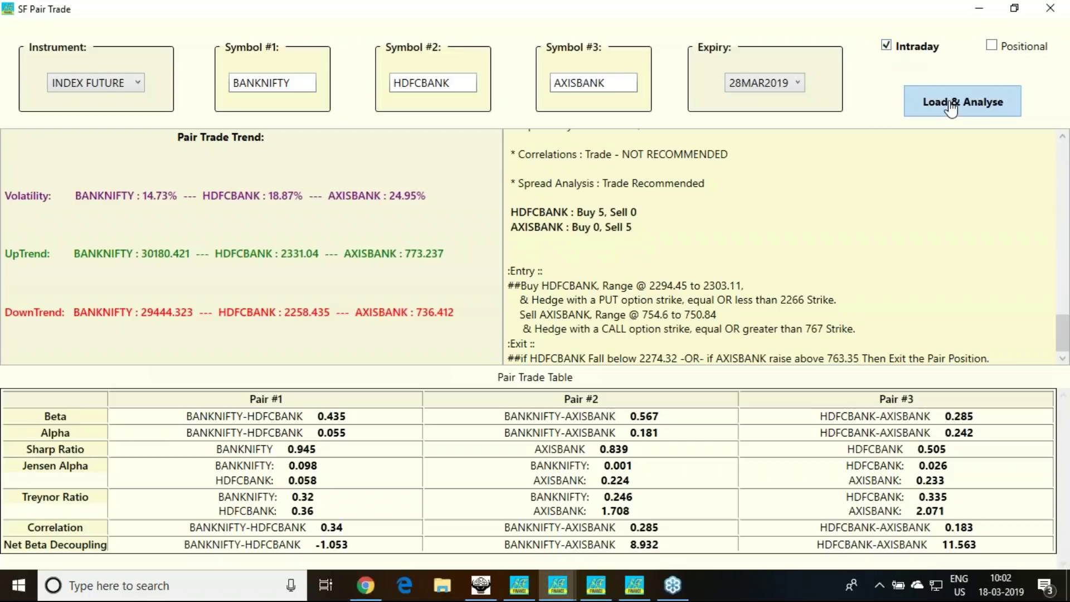
pyautogui.click(951, 109)
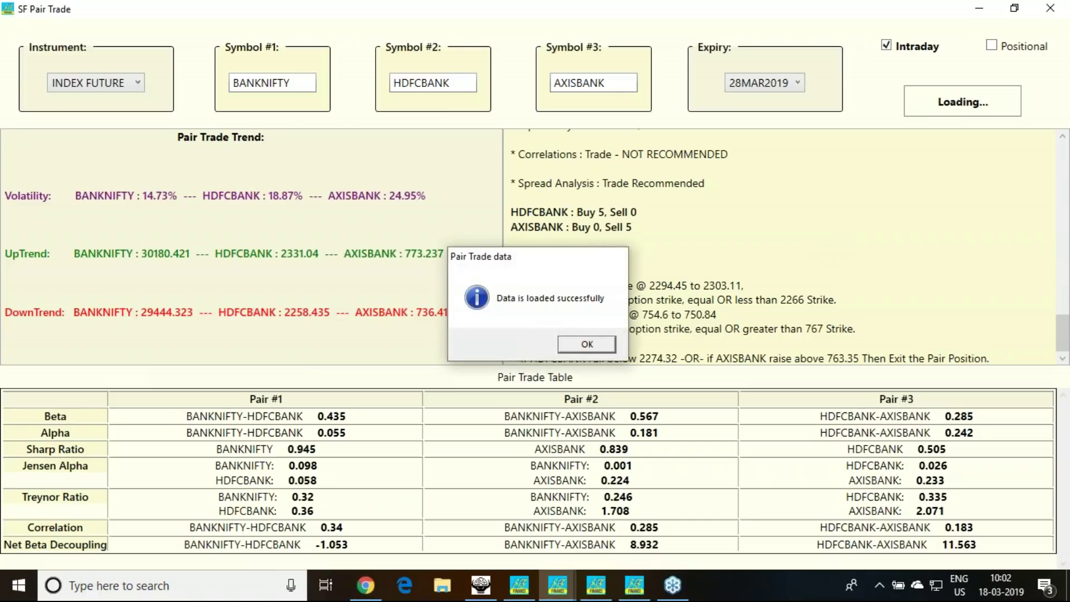
pyautogui.click(580, 346)
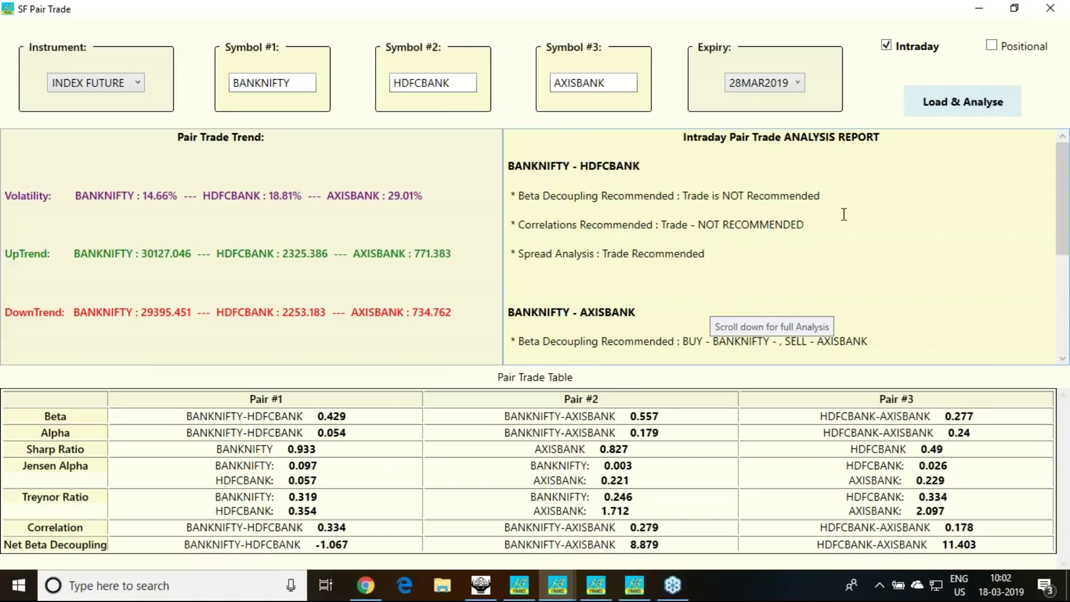
pyautogui.scroll(-1, 842, 225)
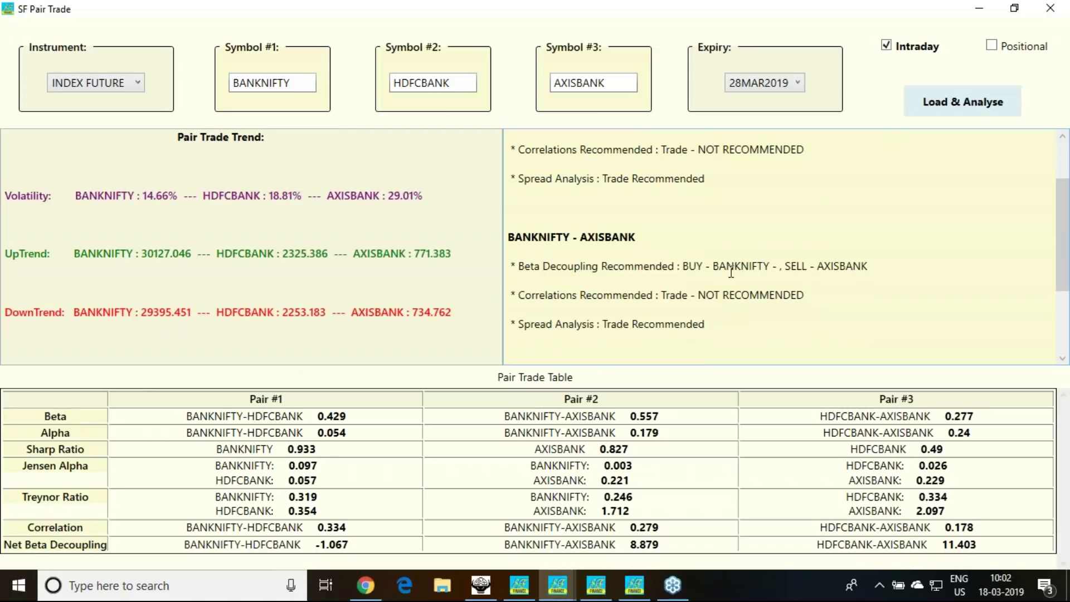
pyautogui.moveTo(683, 268); pyautogui.dragTo(877, 265)
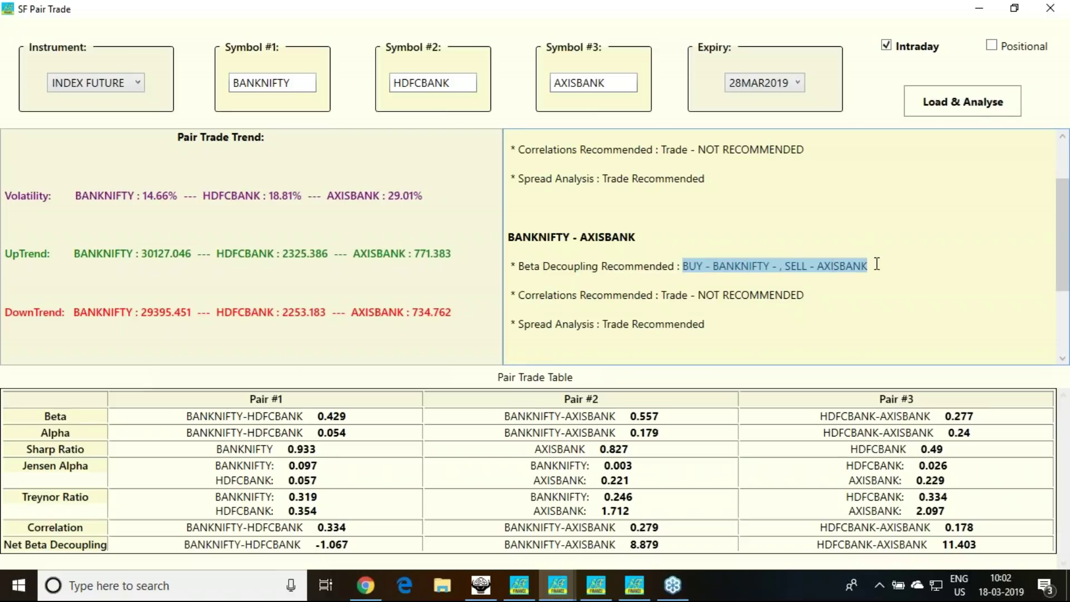
pyautogui.scroll(-2, 877, 265)
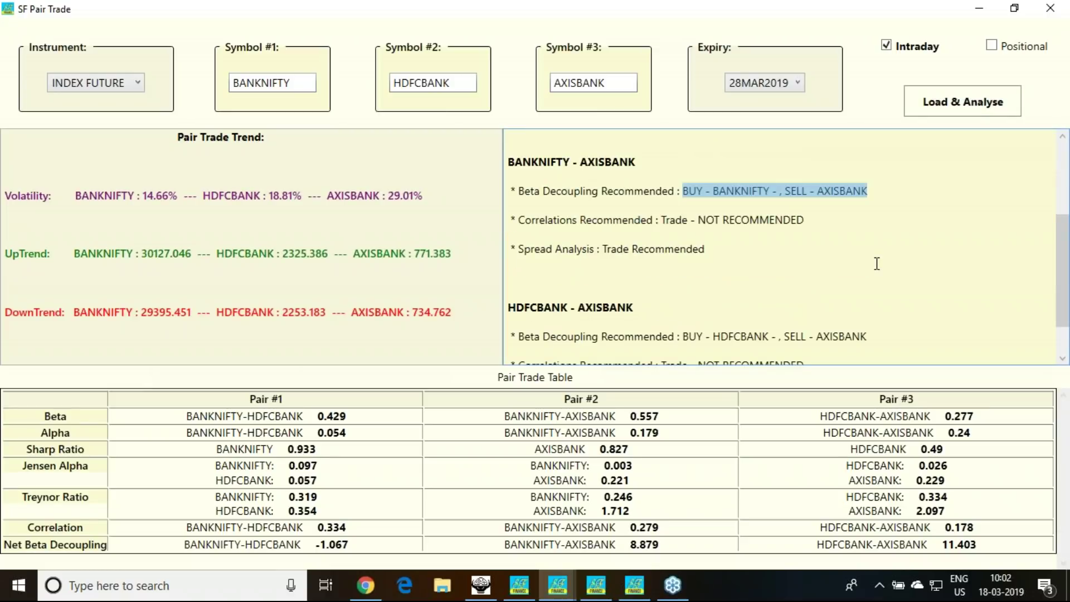
pyautogui.scroll(-1, 877, 264)
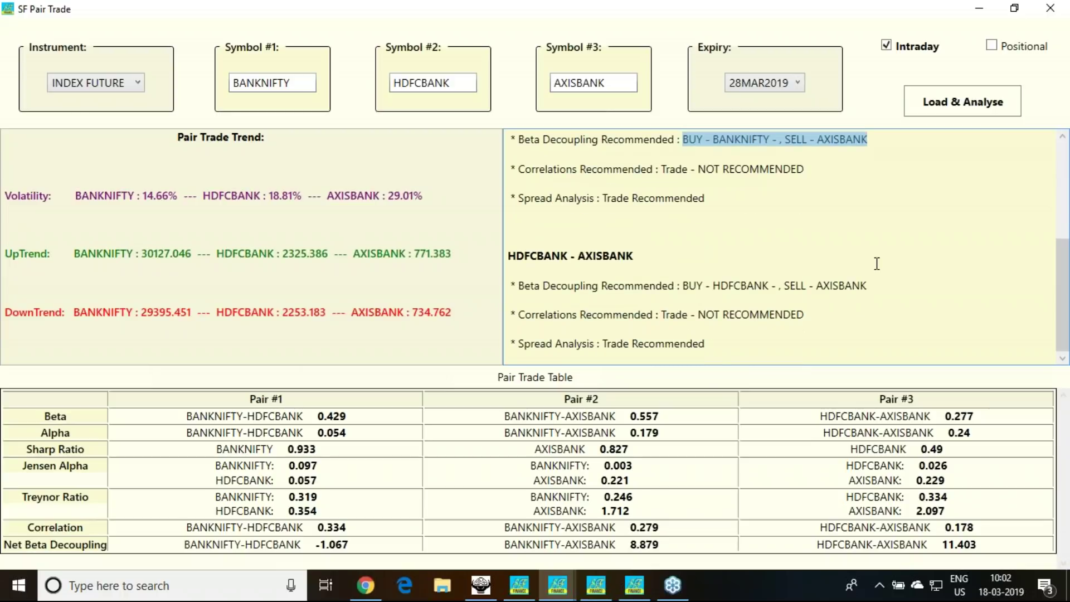
pyautogui.scroll(1, 877, 264)
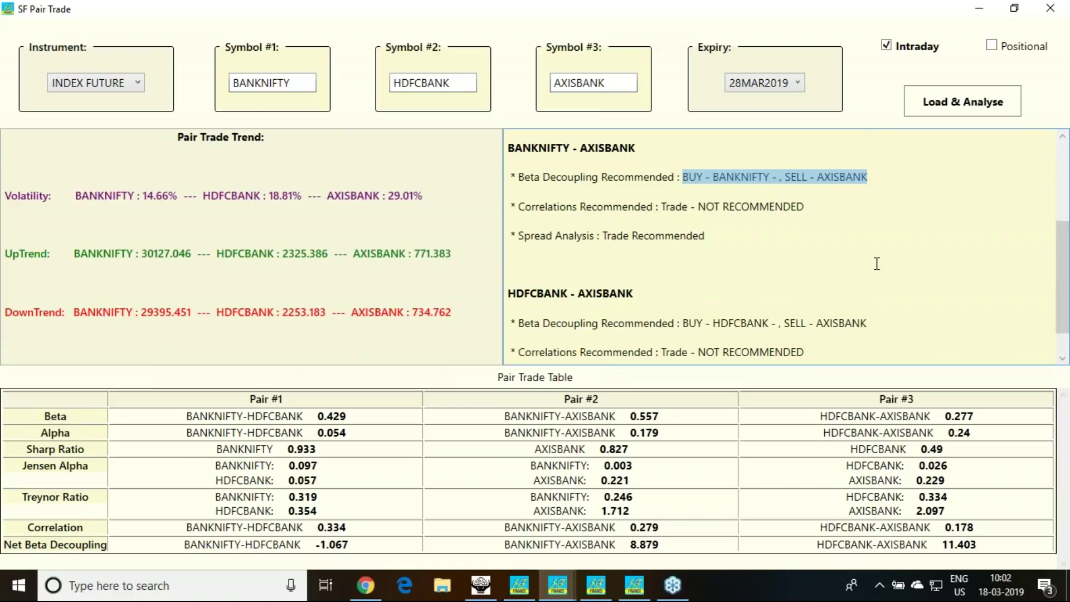
pyautogui.scroll(-1, 877, 263)
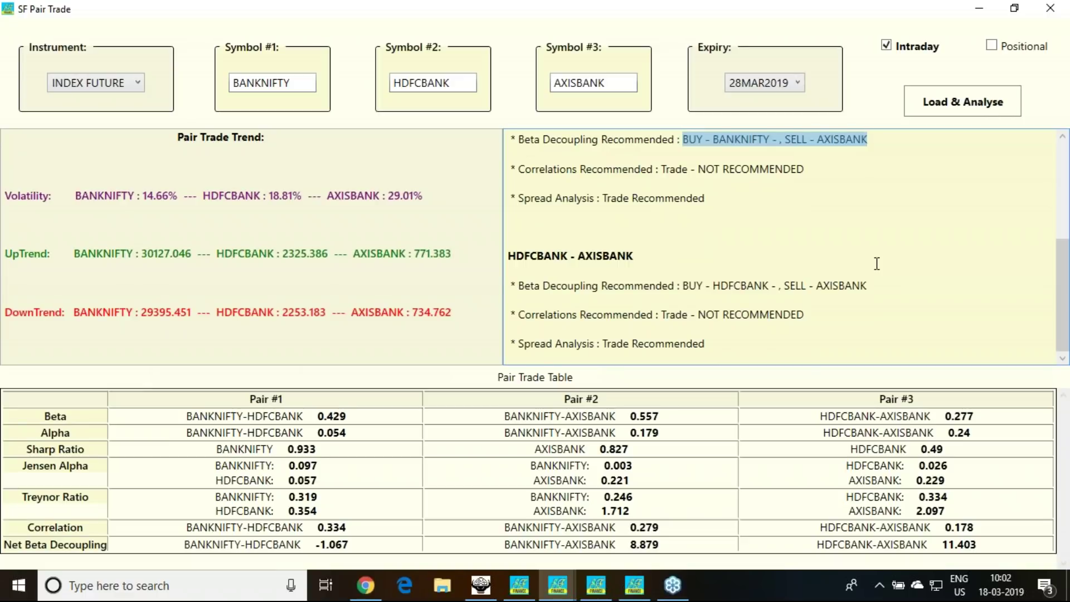
pyautogui.scroll(1, 877, 264)
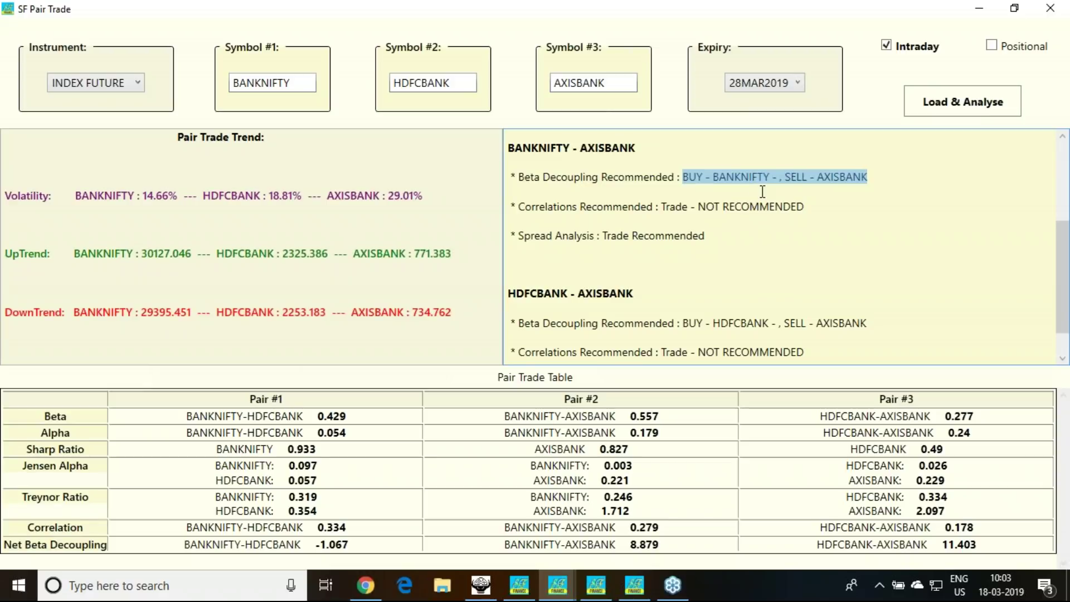
pyautogui.scroll(-1, 762, 192)
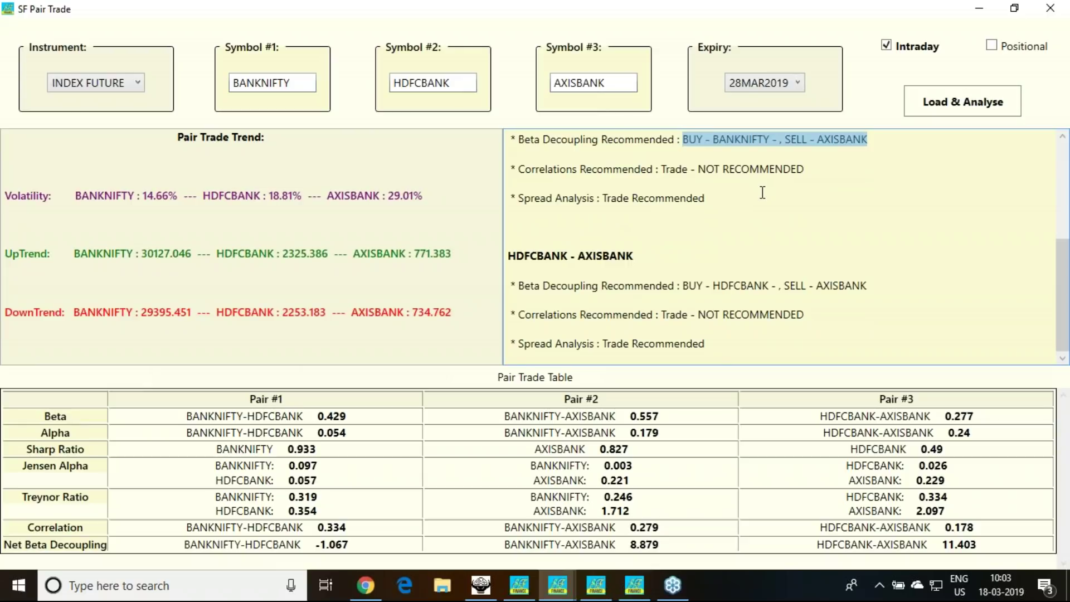
pyautogui.scroll(1, 763, 192)
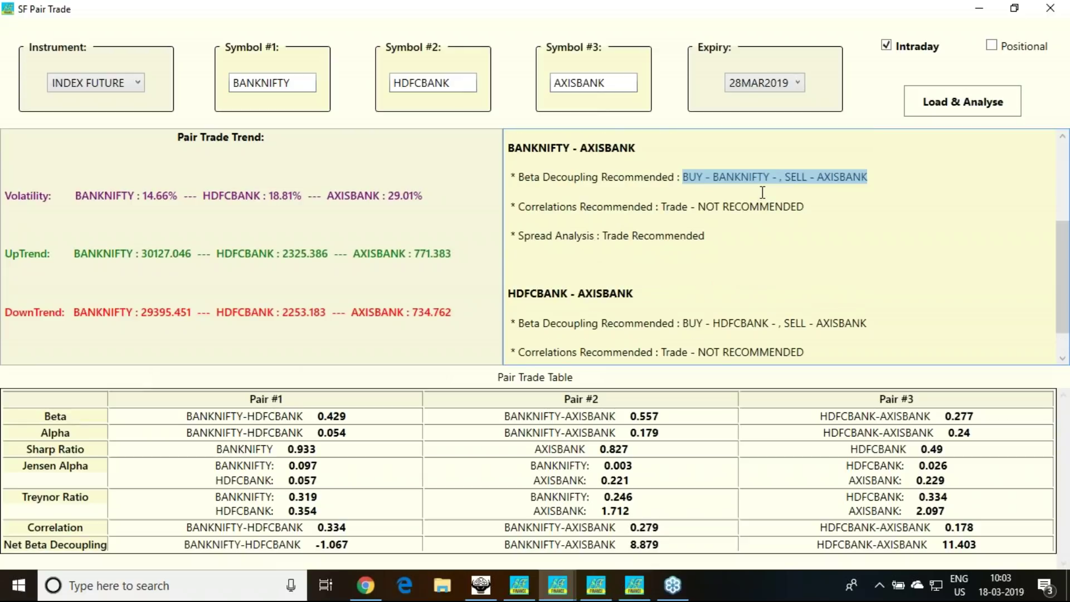
# Step: Capture the BANKNIFTY-AXISBANK recommendation area into Greenshot's image editor
pyautogui.press('Print')
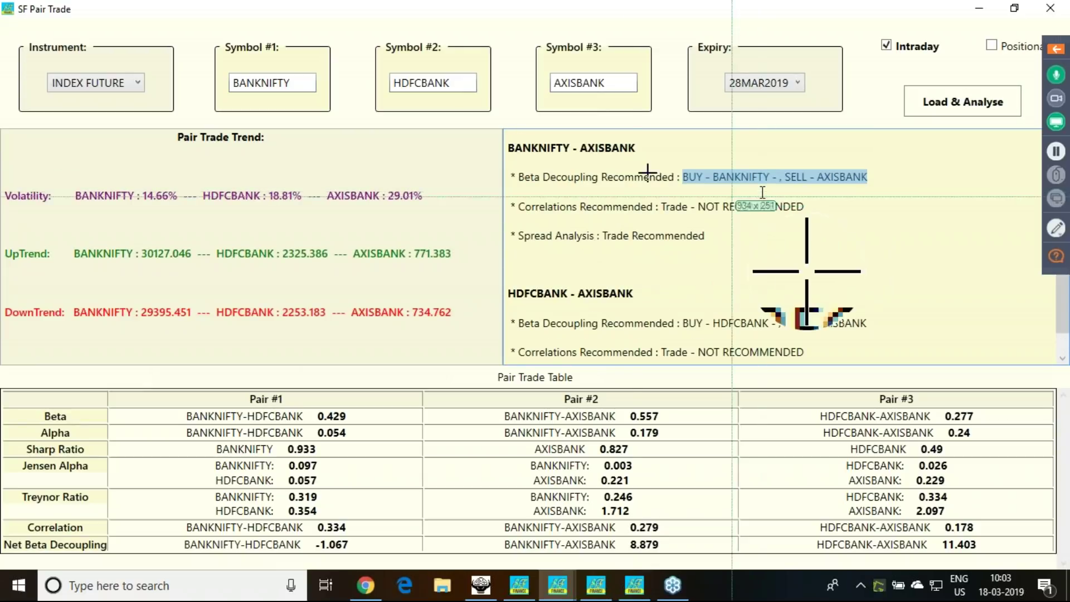
pyautogui.moveTo(523, 158); pyautogui.dragTo(1045, 446)
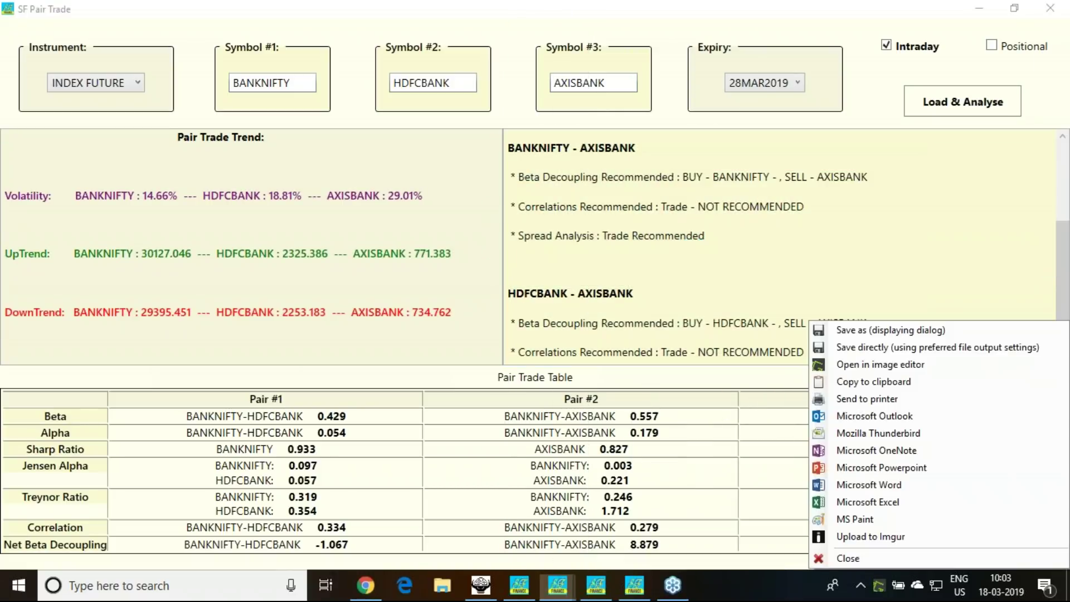
pyautogui.click(895, 366)
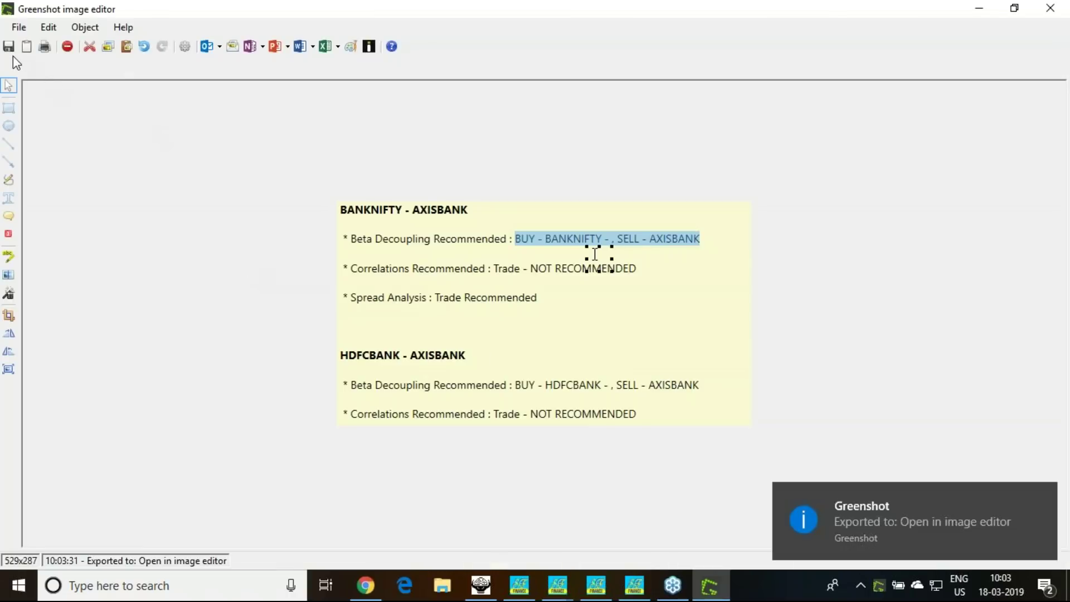
pyautogui.click(8, 47)
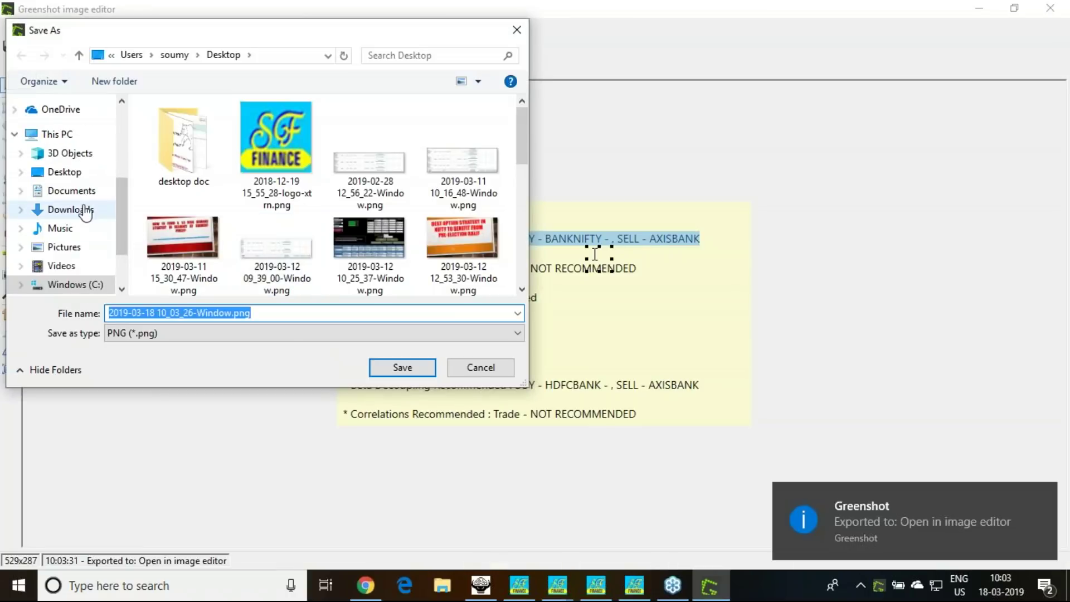
pyautogui.click(76, 179)
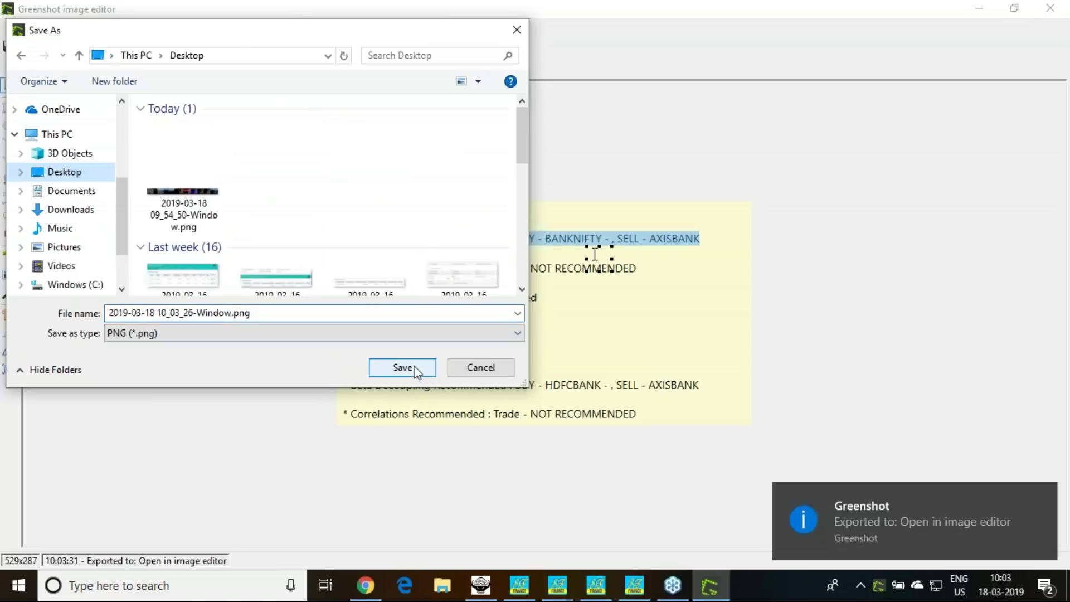
pyautogui.click(404, 367)
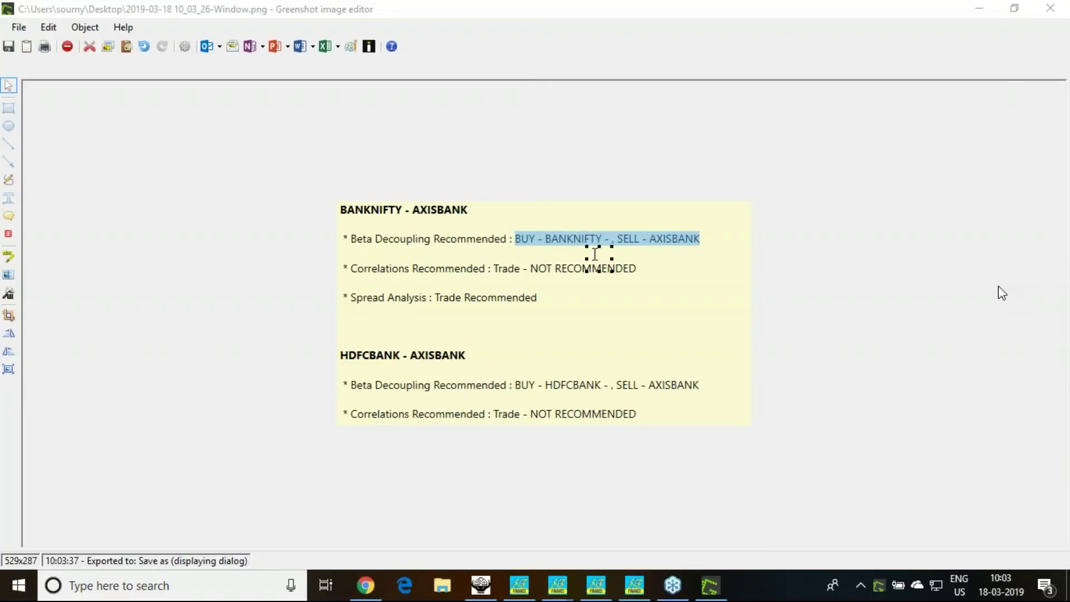
# Step: Handwrite 10:03 A.m. below Trade Recommended, then undo the strokes
pyautogui.moveTo(524, 306)
pyautogui.mouseDown()
pyautogui.moveTo(529, 335)
pyautogui.moveTo(553, 305)
pyautogui.moveTo(595, 324)
pyautogui.moveTo(594, 300)
pyautogui.moveTo(616, 307)
pyautogui.moveTo(615, 331)
pyautogui.mouseUp()
pyautogui.click(563, 306)
pyautogui.click(565, 324)
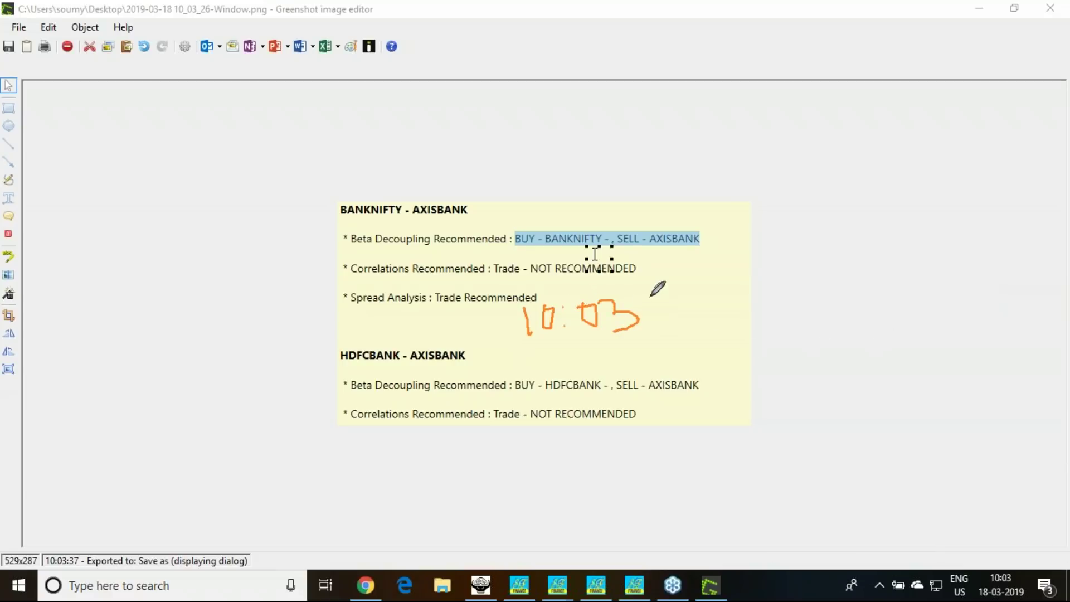
pyautogui.moveTo(651, 296)
pyautogui.mouseDown()
pyautogui.moveTo(659, 318)
pyautogui.moveTo(663, 283)
pyautogui.moveTo(674, 317)
pyautogui.moveTo(701, 293)
pyautogui.moveTo(730, 303)
pyautogui.mouseUp()
pyautogui.click(684, 304)
pyautogui.click(735, 299)
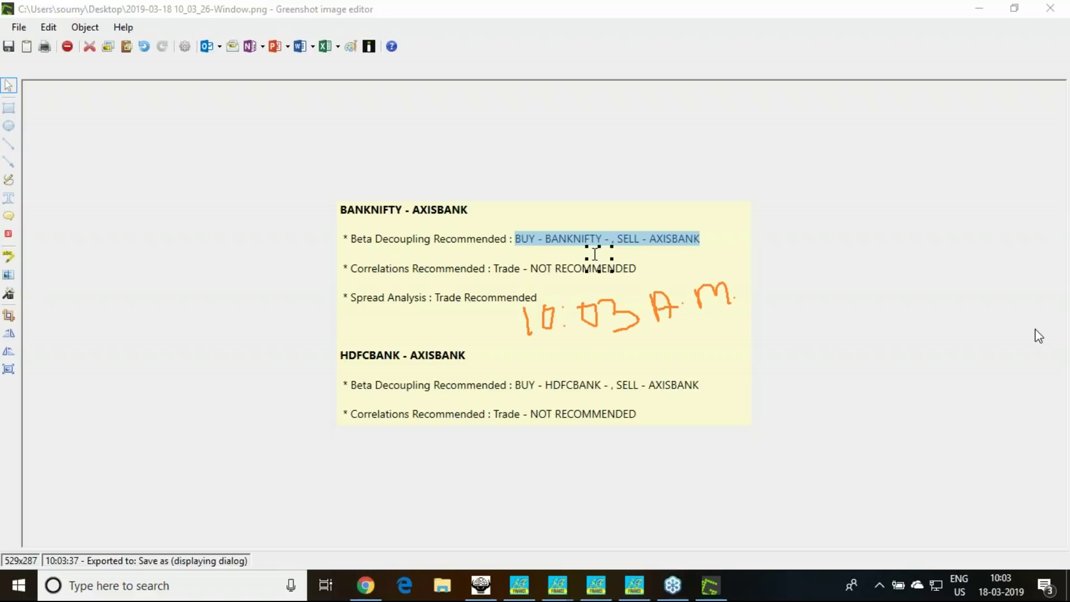
pyautogui.hotkey('ctrl', 'z')
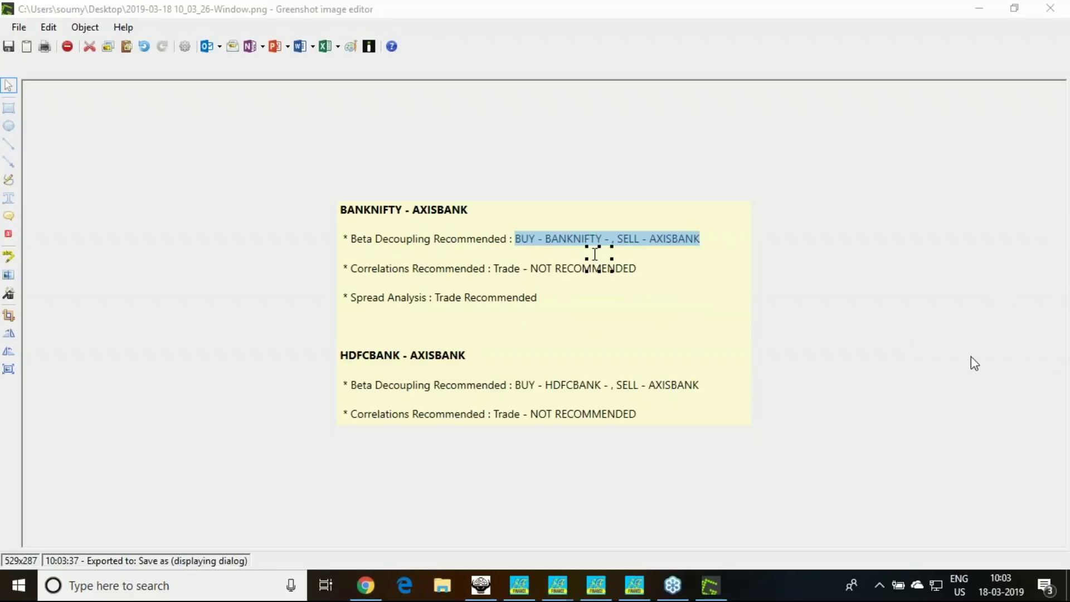
# Step: Rewrite 10:03 AM in larger strokes, save the capture, and bring up ODIN DietClient
pyautogui.moveTo(611, 298); pyautogui.dragTo(620, 339)
pyautogui.click(645, 297)
pyautogui.click(660, 299)
pyautogui.moveTo(646, 299)
pyautogui.mouseDown()
pyautogui.moveTo(645, 319)
pyautogui.moveTo(691, 317)
pyautogui.moveTo(680, 295)
pyautogui.moveTo(740, 308)
pyautogui.moveTo(712, 330)
pyautogui.moveTo(731, 342)
pyautogui.moveTo(754, 336)
pyautogui.moveTo(748, 351)
pyautogui.mouseUp()
pyautogui.click(673, 328)
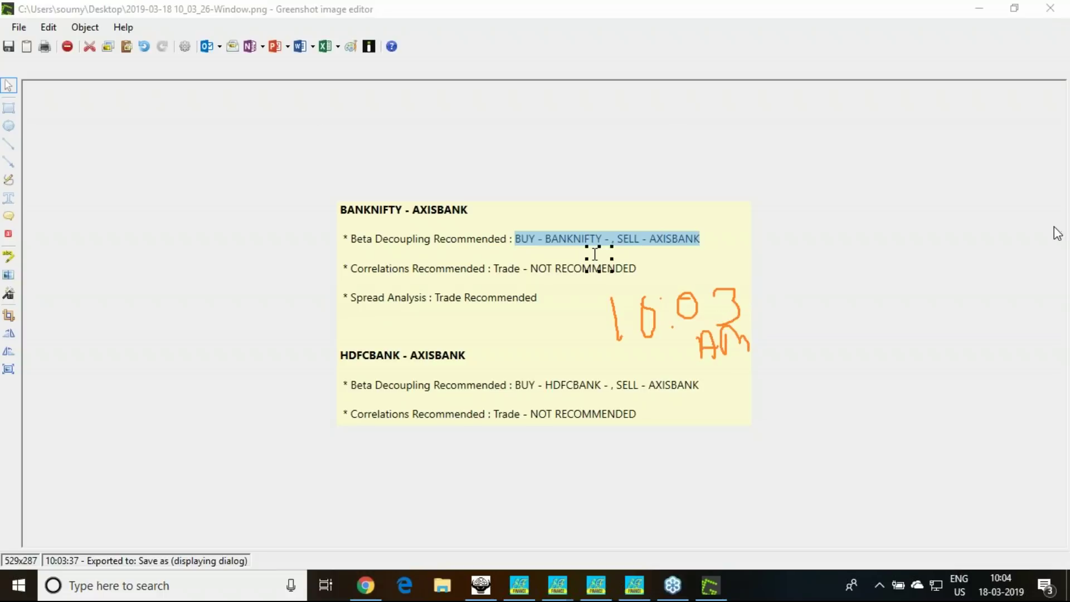
pyautogui.click(8, 46)
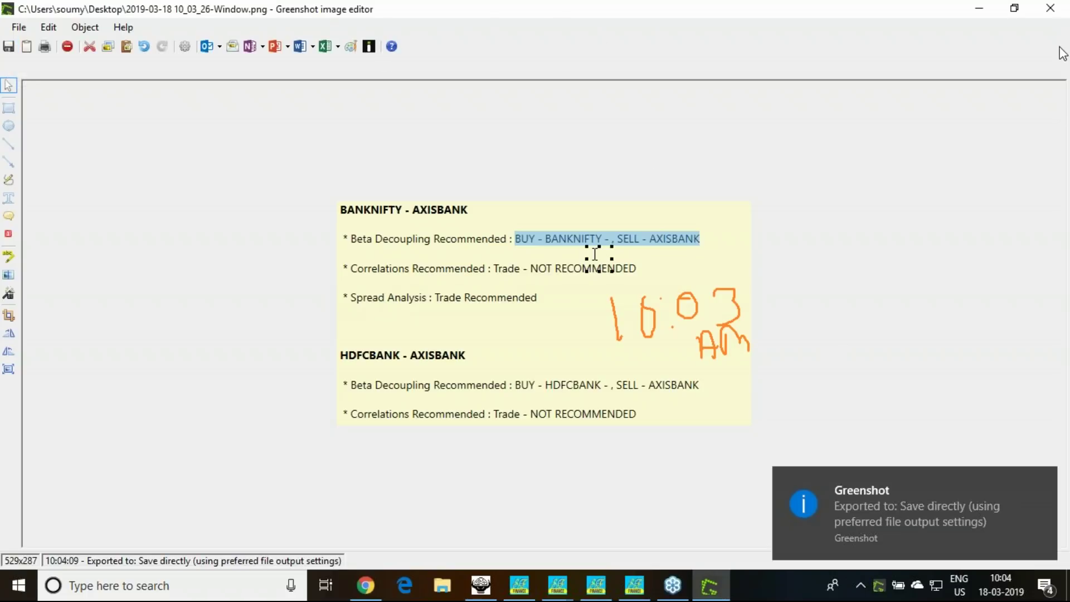
pyautogui.click(479, 588)
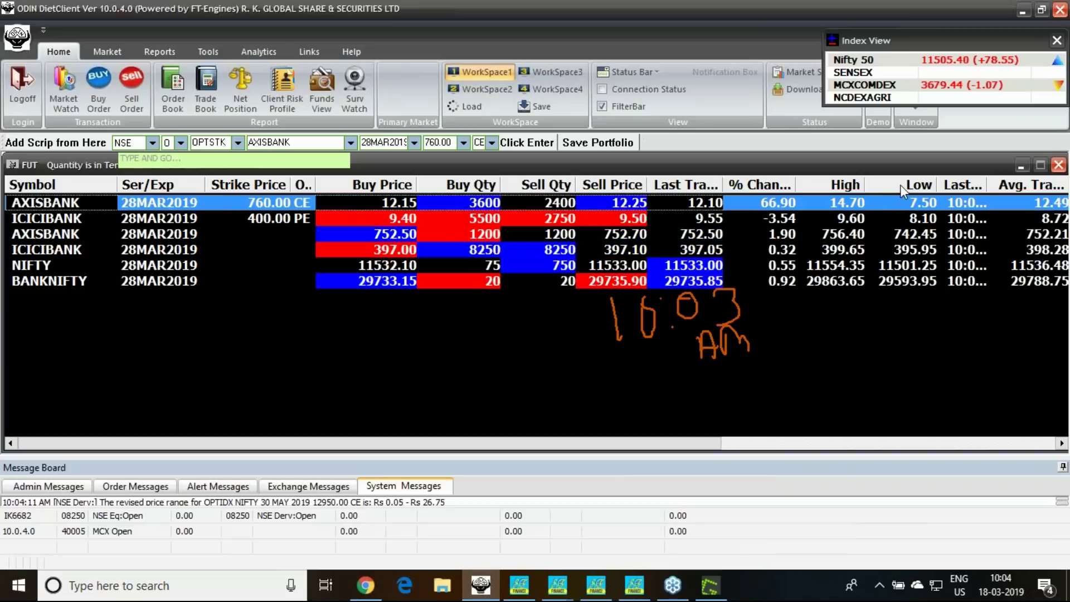
# Step: Review ODIN's 28MAR2019 market watch quotes, then switch to Smart Finance Option Strategy
pyautogui.hotkey('alt', 'Tab')
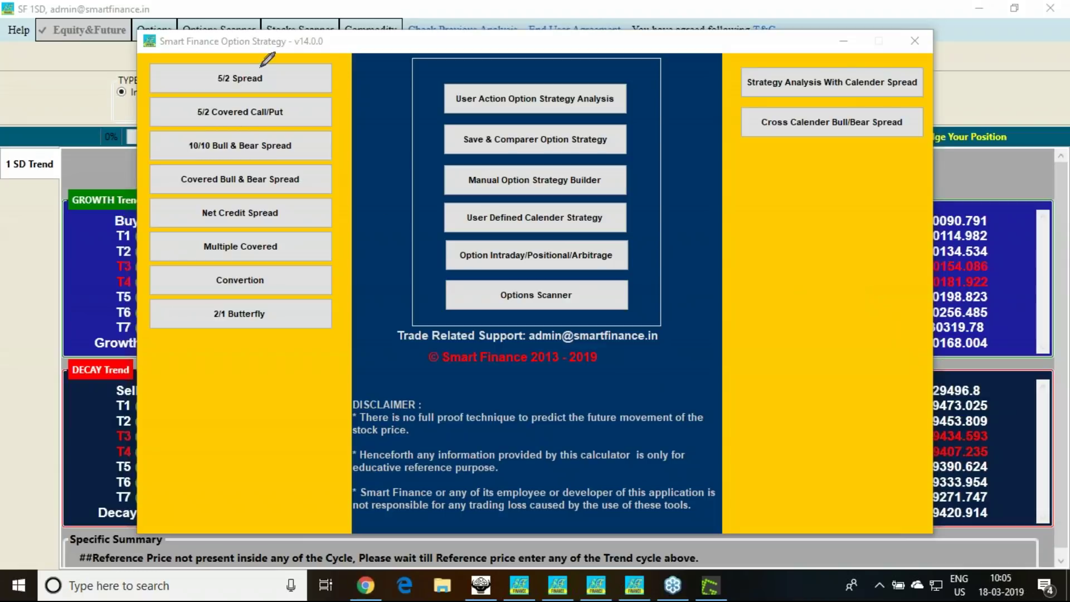
# Step: Tick the 5/2 Spread, 5/2 Covered Call/Put, scanner and calendar tools, then open Options Scanner
pyautogui.moveTo(304, 80)
pyautogui.mouseDown()
pyautogui.moveTo(317, 78)
pyautogui.moveTo(324, 98)
pyautogui.mouseUp()
pyautogui.moveTo(590, 293); pyautogui.dragTo(610, 282)
pyautogui.moveTo(636, 241); pyautogui.dragTo(627, 257)
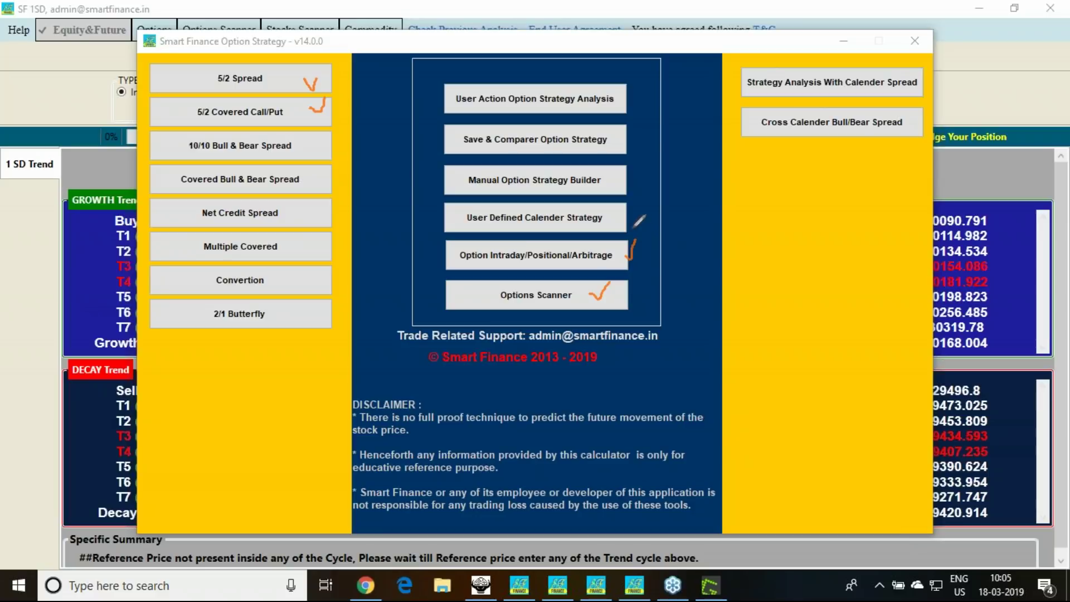
pyautogui.moveTo(620, 217); pyautogui.dragTo(635, 204)
pyautogui.click(543, 303)
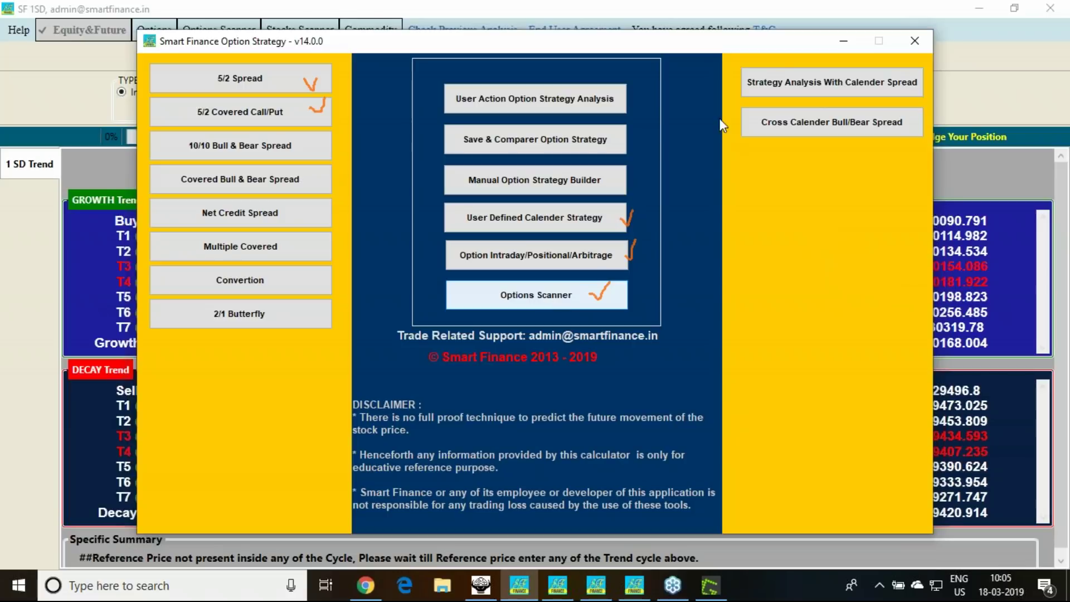
pyautogui.click(835, 46)
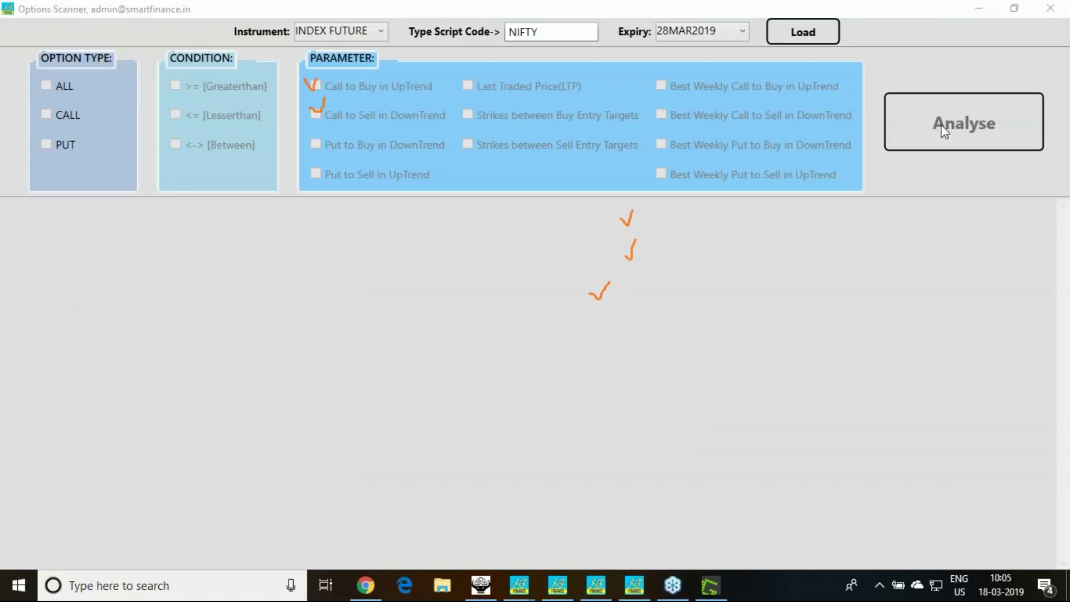
# Step: Load and analyse all NIFTY 28MAR2019 options, then restrict the option type to CALL
pyautogui.click(806, 38)
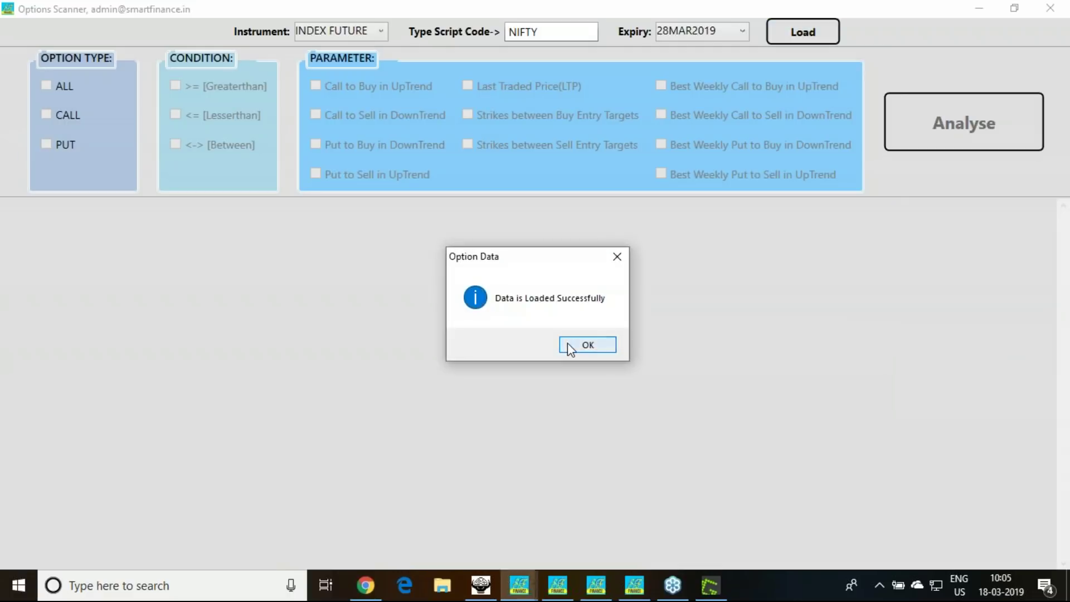
pyautogui.click(568, 343)
pyautogui.click(984, 143)
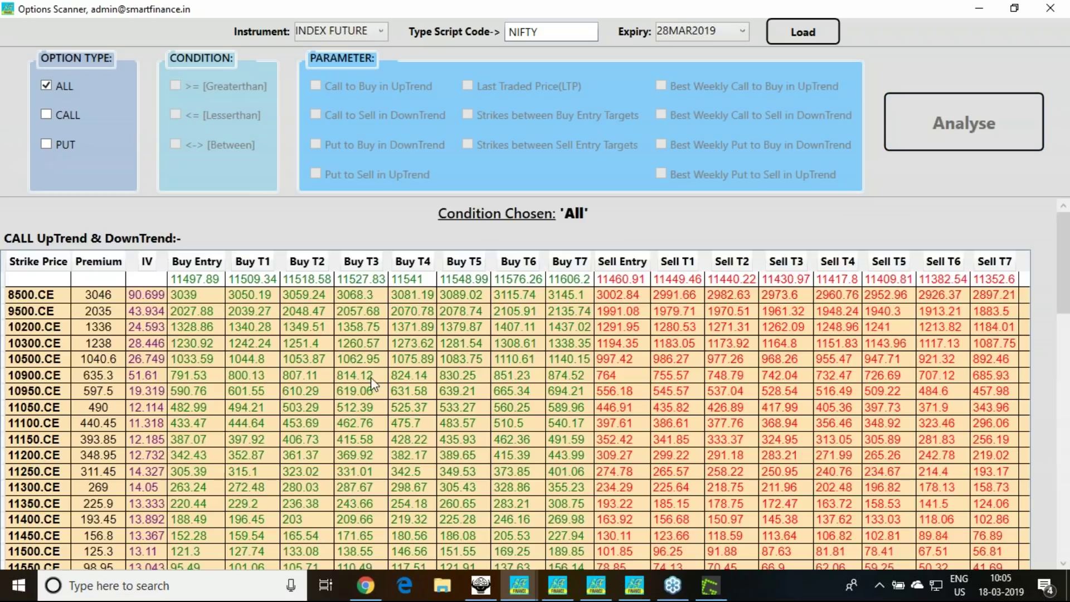
pyautogui.scroll(-5, 409, 363)
pyautogui.scroll(-15, 408, 364)
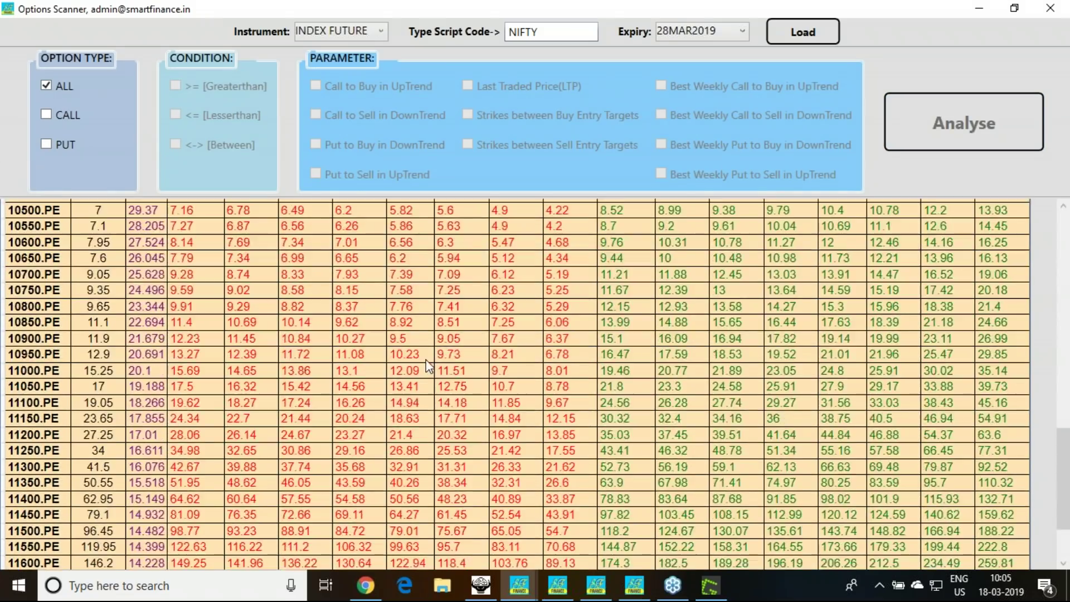
pyautogui.scroll(20, 442, 359)
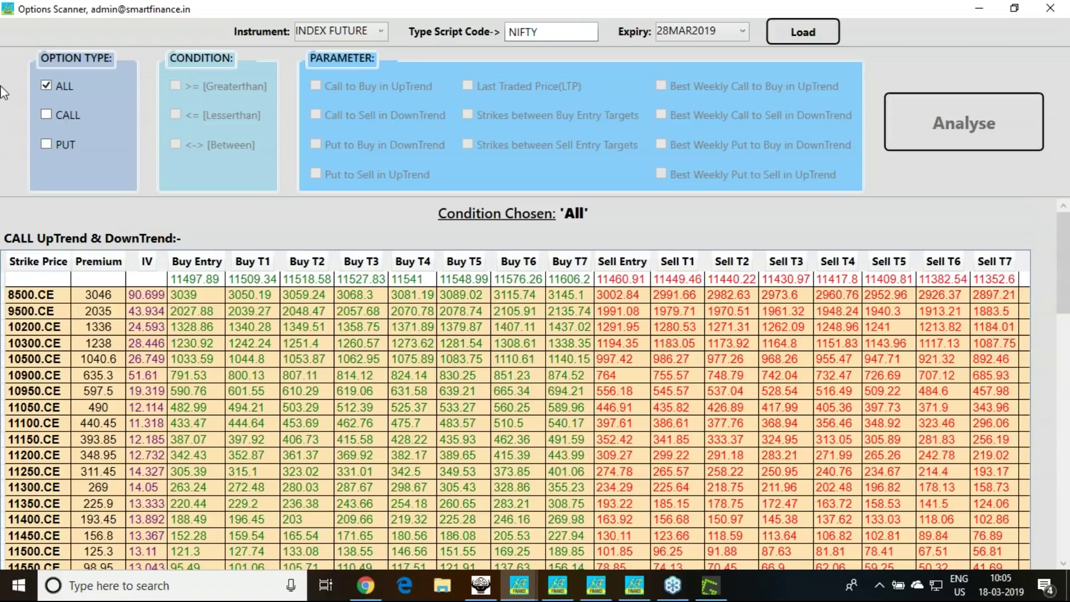
pyautogui.click(45, 115)
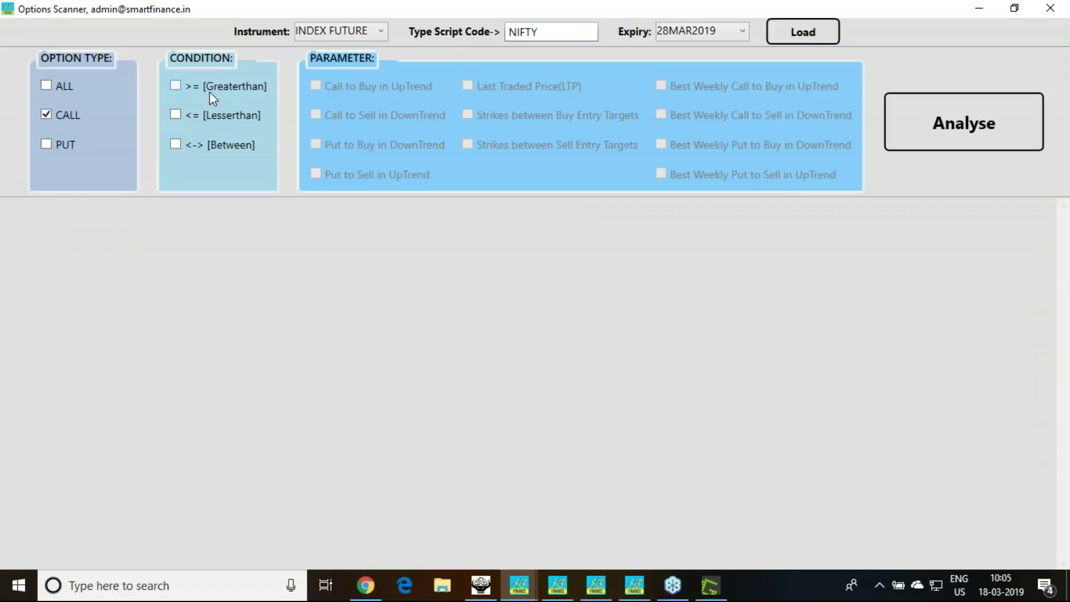
# Step: Analyse calls with Between for Buy Entry, Best Weekly Buy, Best Weekly Sell, then Sell Entry targets
pyautogui.click(176, 146)
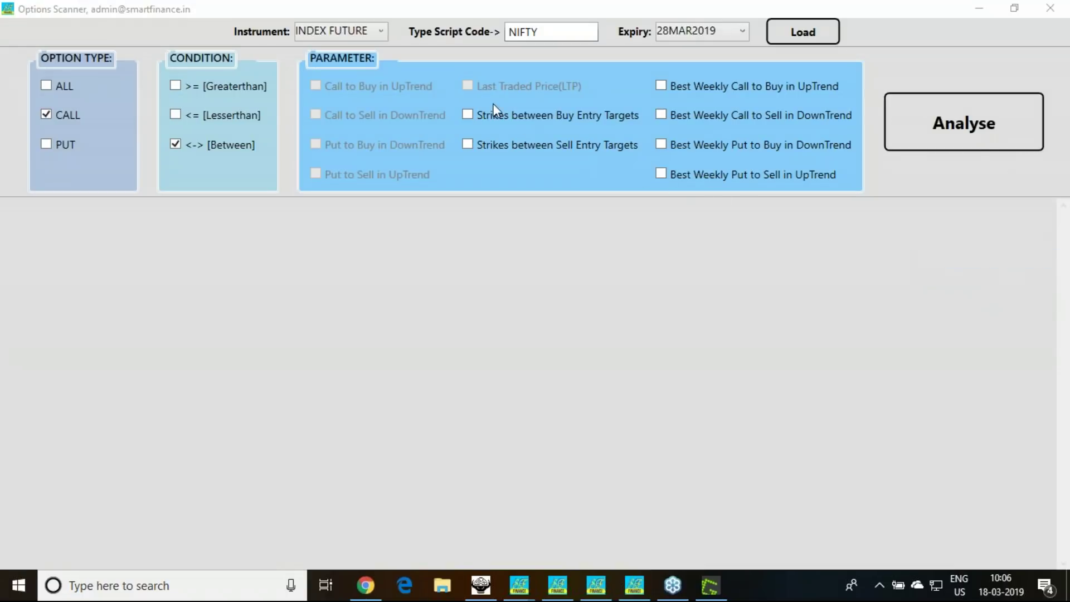
pyautogui.click(468, 116)
pyautogui.click(911, 133)
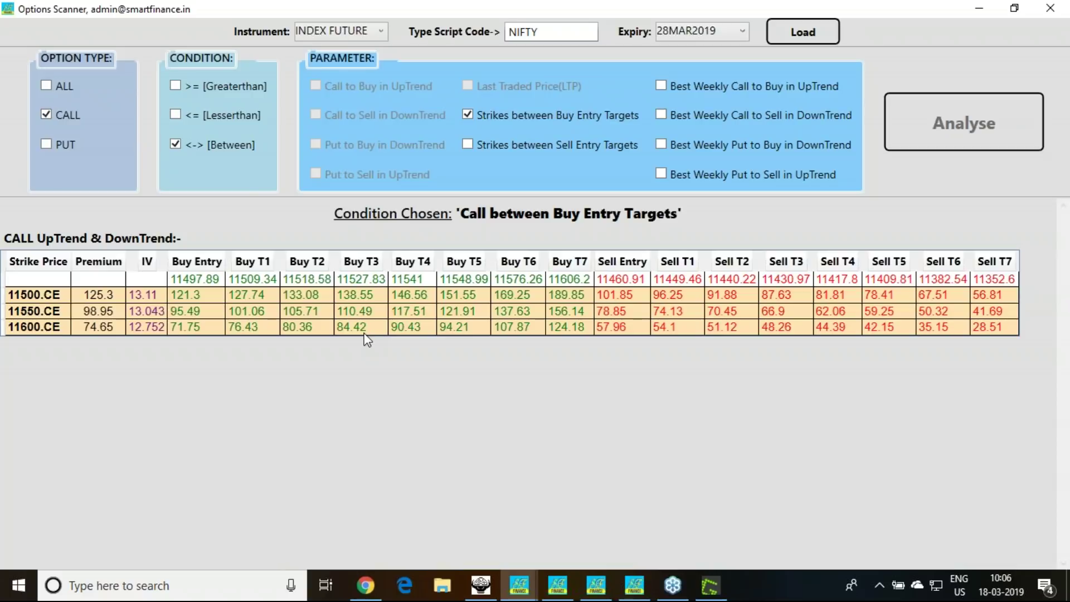
pyautogui.click(660, 85)
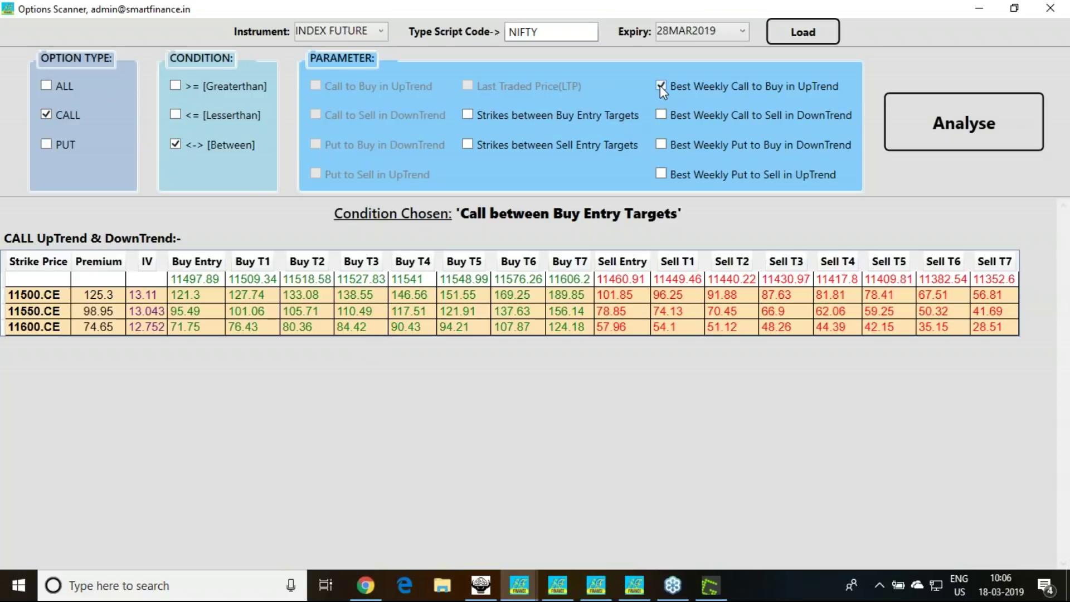
pyautogui.click(920, 124)
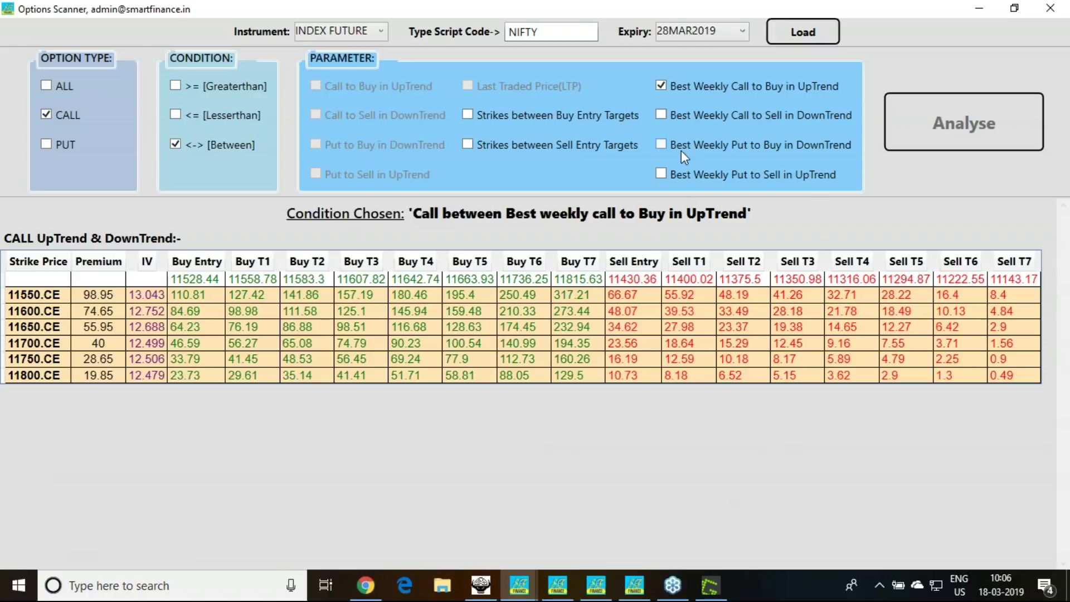
pyautogui.click(663, 115)
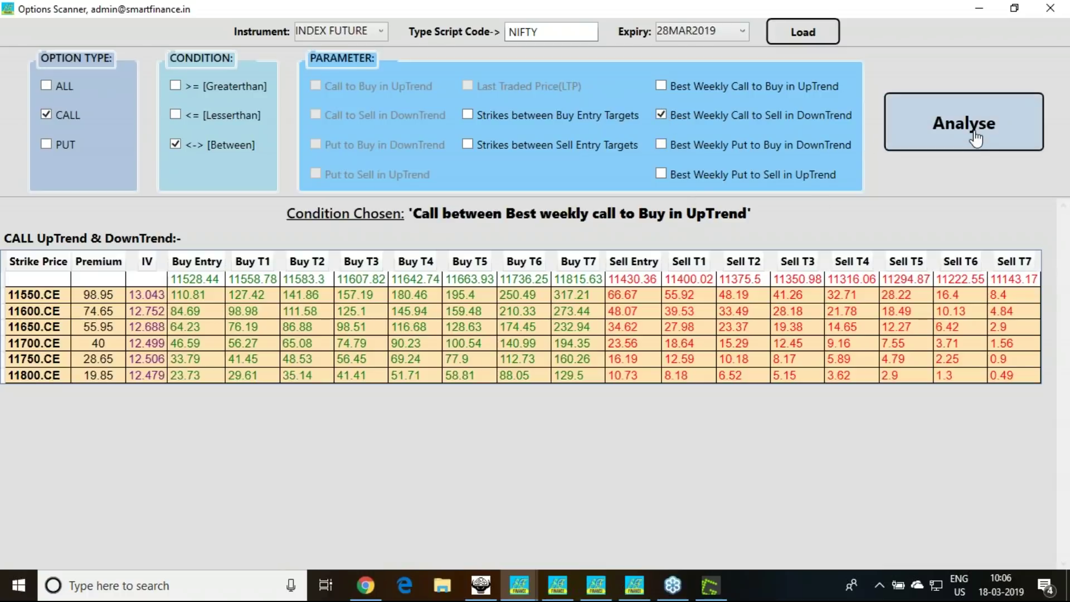
pyautogui.click(975, 136)
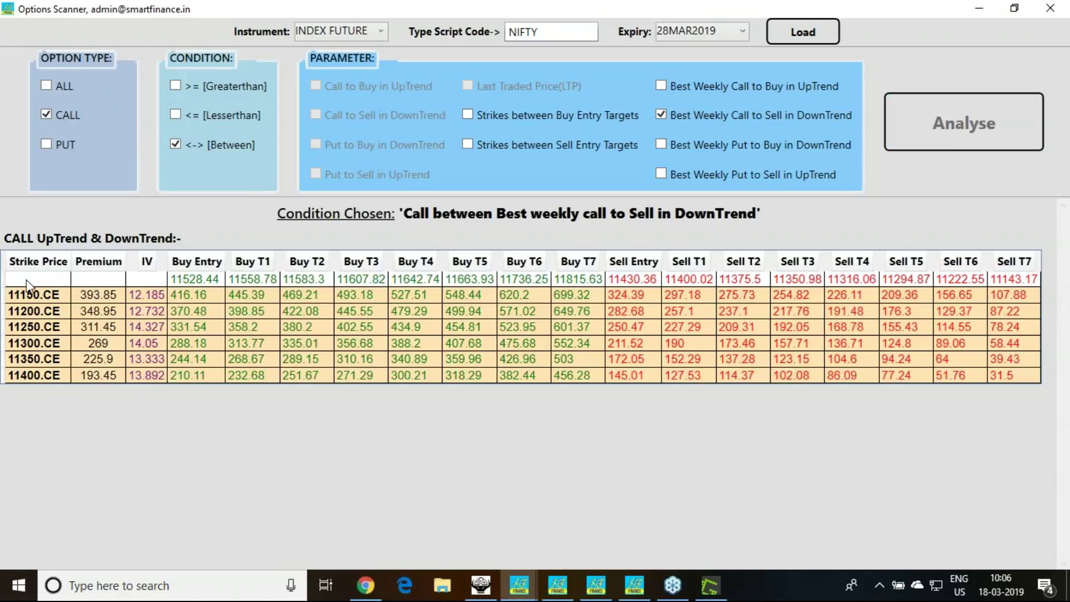
pyautogui.click(467, 144)
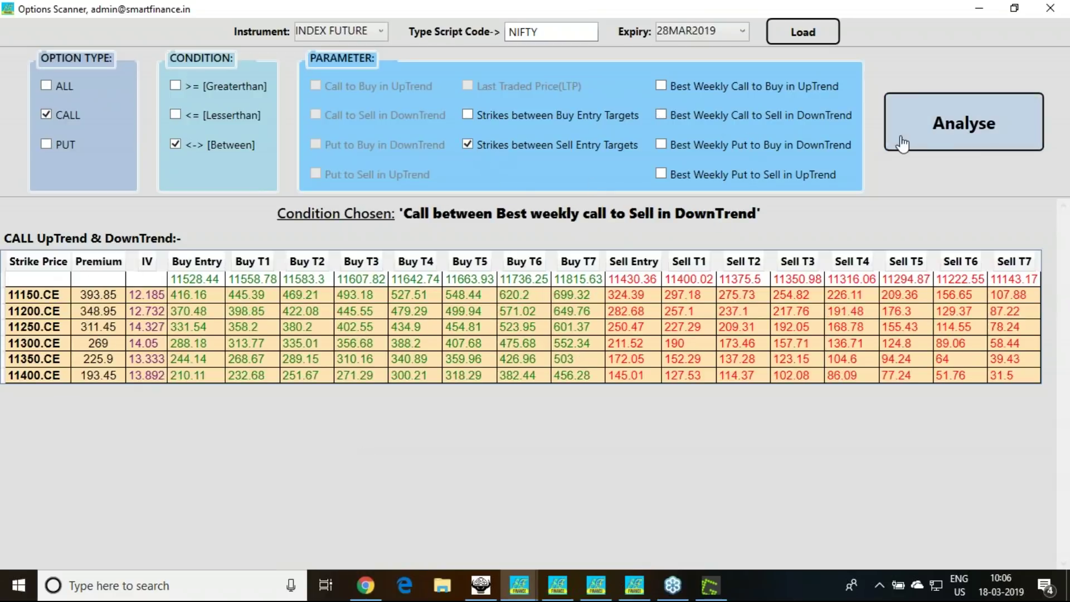
pyautogui.click(929, 148)
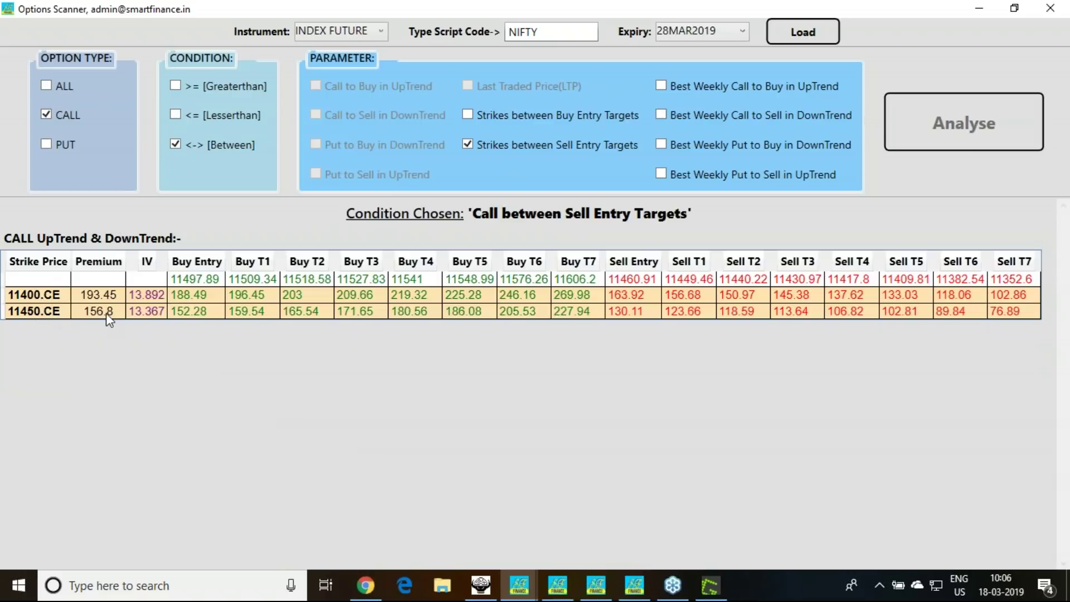
# Step: Re-analyse calls between Buy Entry Targets (11500–11600), circle CALL, then return to ODIN
pyautogui.click(468, 115)
pyautogui.click(960, 136)
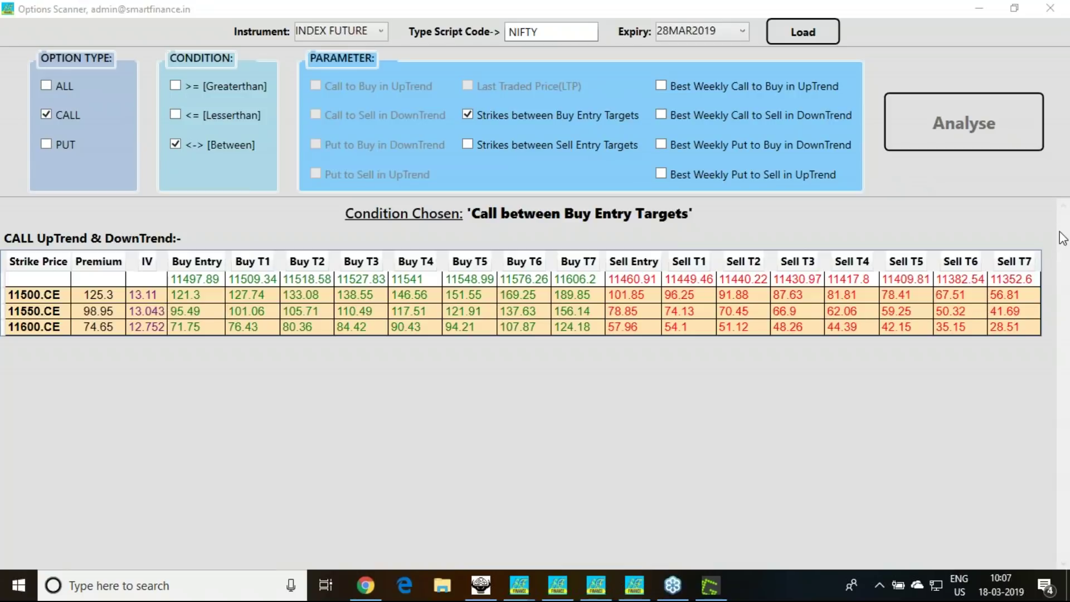
pyautogui.moveTo(83, 125)
pyautogui.mouseDown()
pyautogui.moveTo(29, 124)
pyautogui.moveTo(54, 102)
pyautogui.moveTo(91, 123)
pyautogui.mouseUp()
pyautogui.click(482, 587)
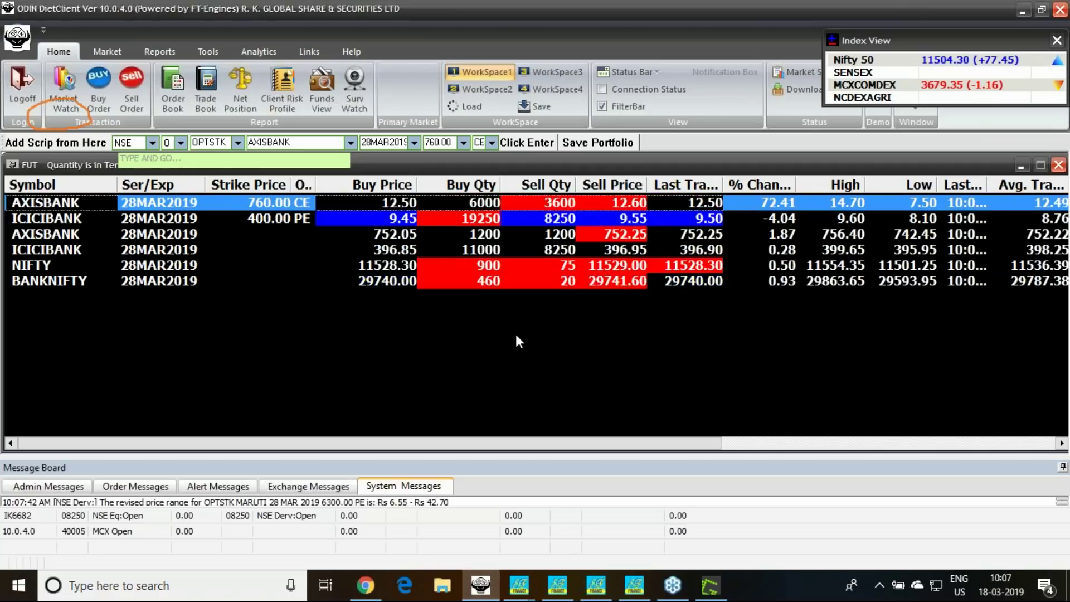
# Step: Select the NIFTY futures row in ODIN market watch, then bring back the Options Scanner results
pyautogui.click(434, 268)
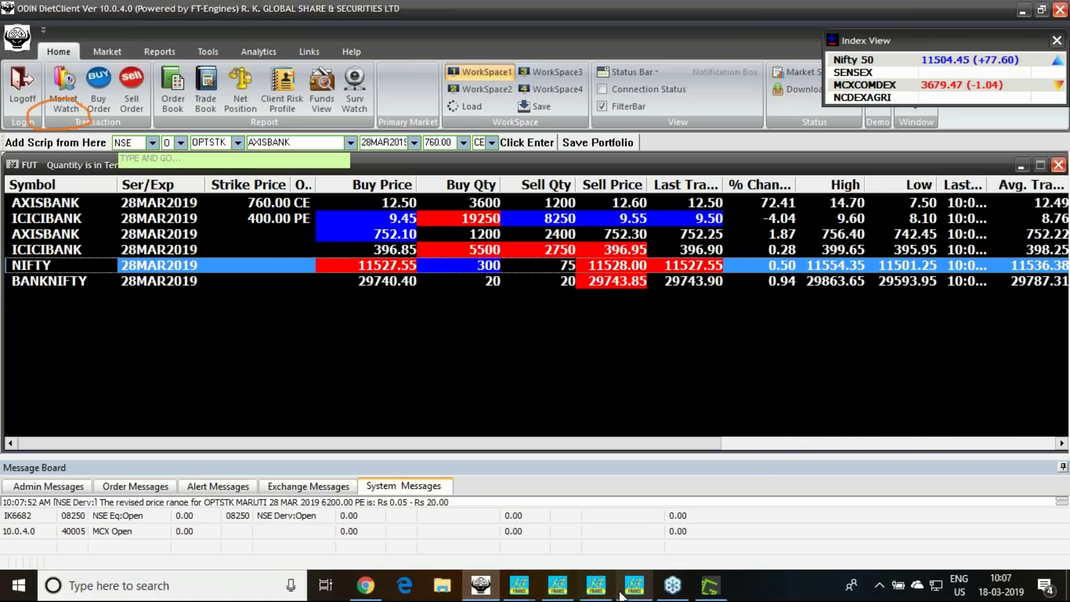
pyautogui.moveTo(567, 594)
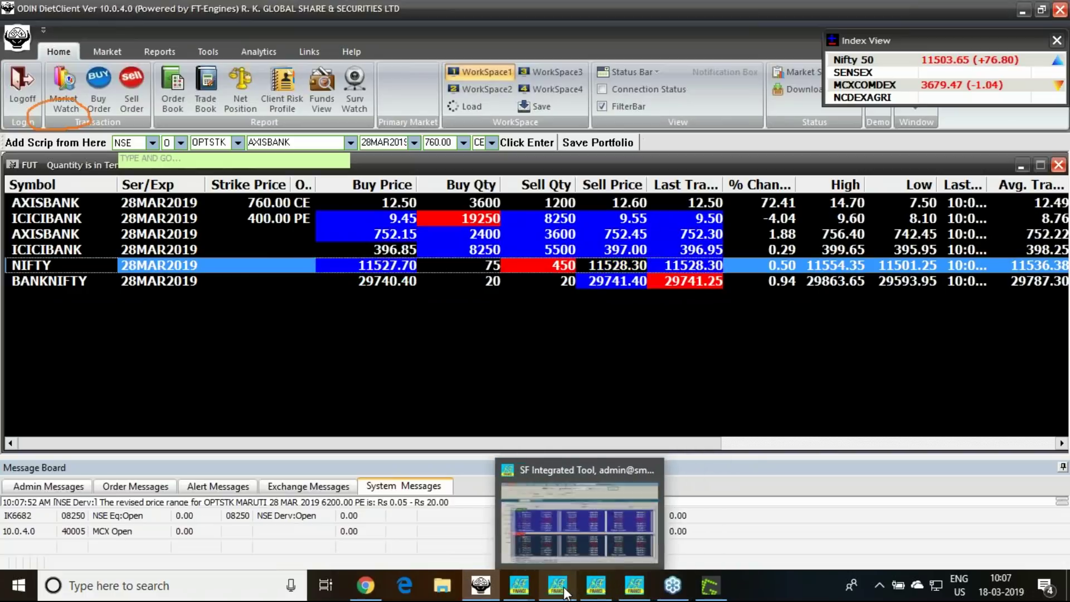
pyautogui.moveTo(519, 585)
pyautogui.click(597, 537)
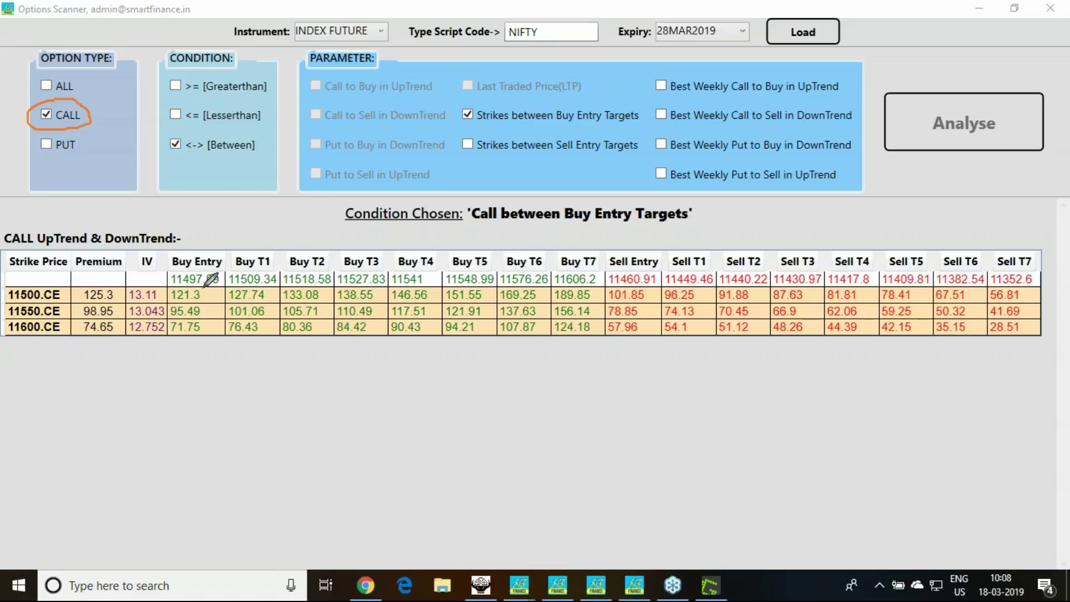
# Step: Annotate the 121.3 buy entry and 101.85 sell entry values in the scanner results
pyautogui.moveTo(204, 295); pyautogui.dragTo(222, 290)
pyautogui.moveTo(54, 278); pyautogui.dragTo(78, 260)
pyautogui.moveTo(653, 297)
pyautogui.mouseDown()
pyautogui.moveTo(608, 287)
pyautogui.moveTo(657, 288)
pyautogui.mouseUp()
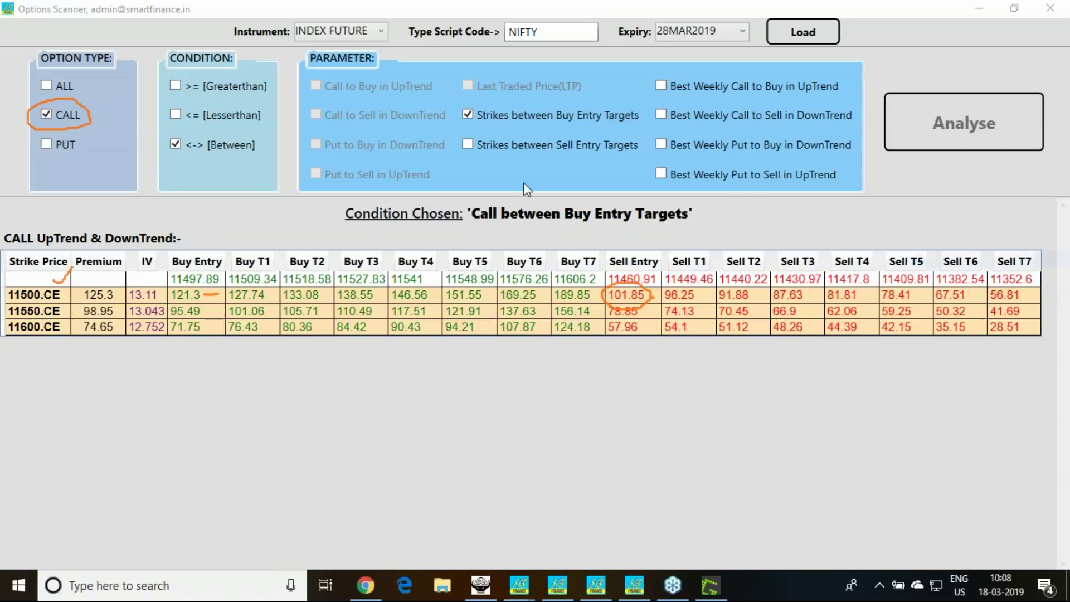
# Step: Rescan NIFTY calls for strikes between Sell Entry Targets, giving 11400 CE and 11450 CE
pyautogui.click(468, 146)
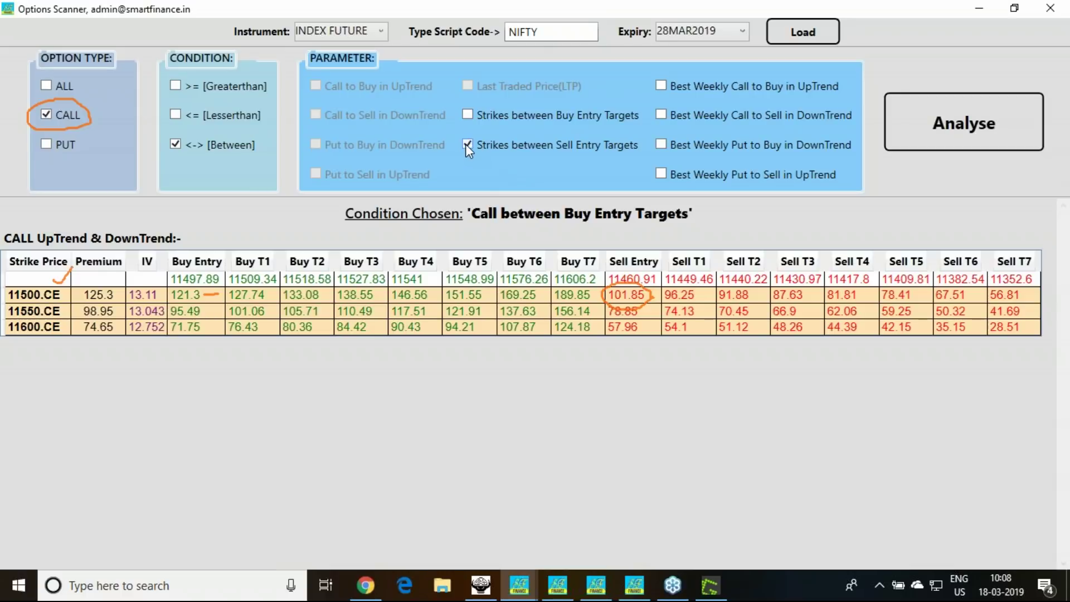
pyautogui.click(946, 134)
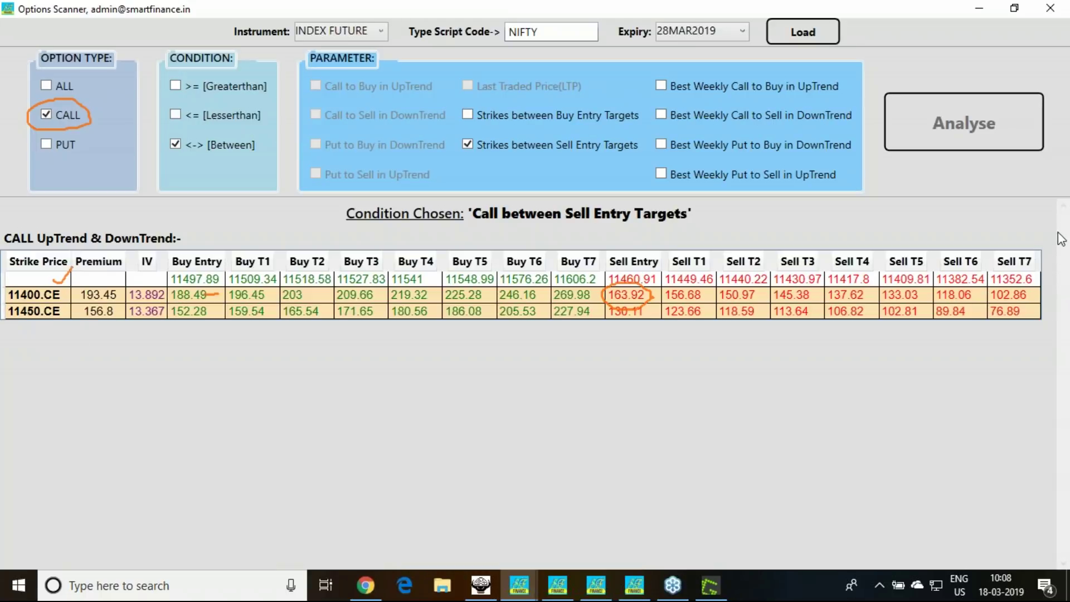
pyautogui.click(1008, 340)
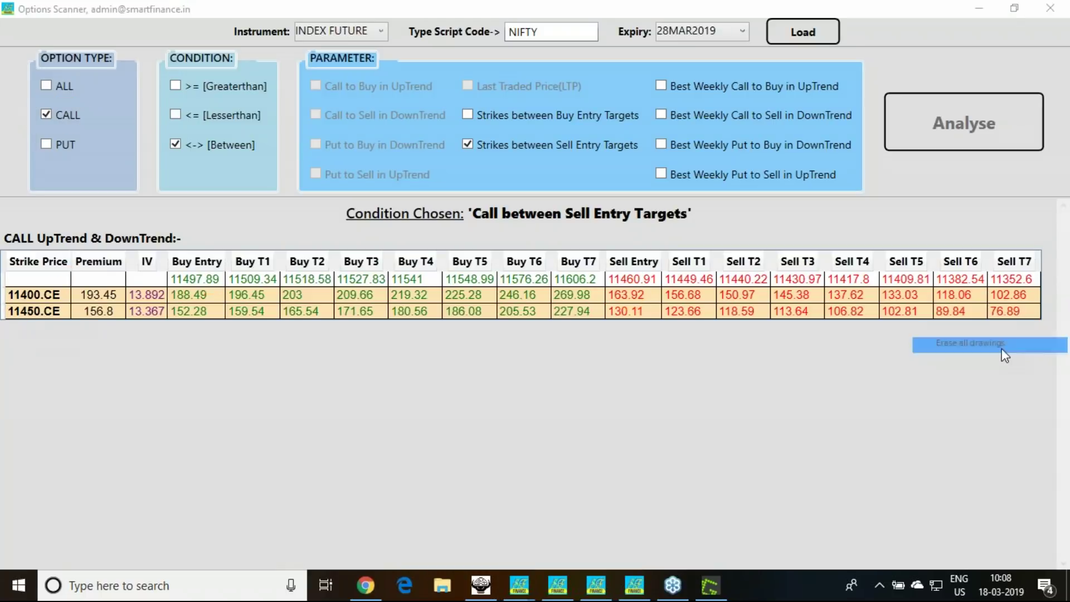
pyautogui.click(645, 284)
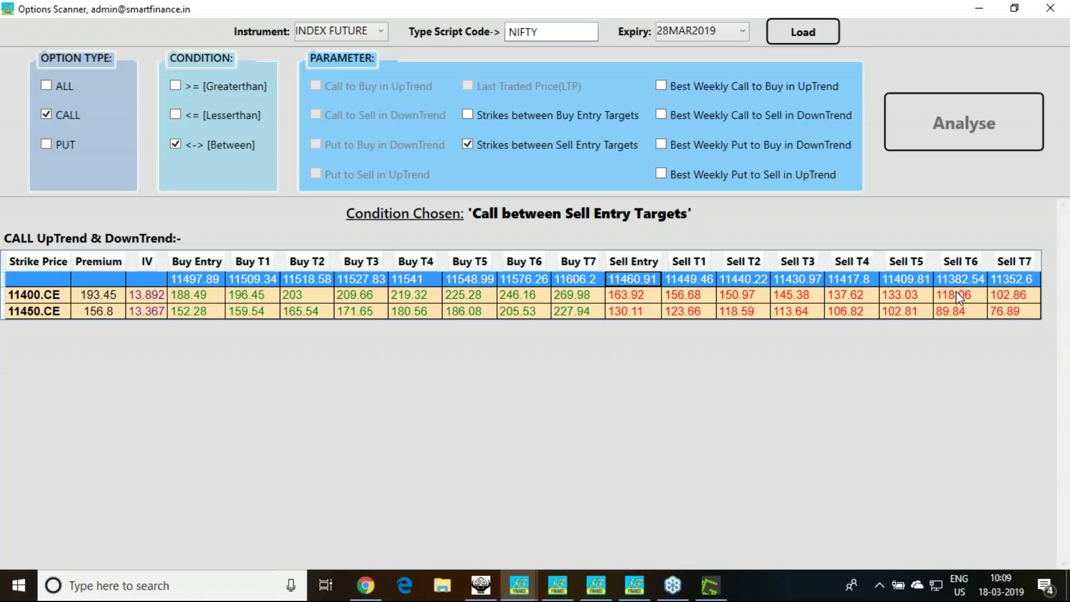
pyautogui.click(480, 113)
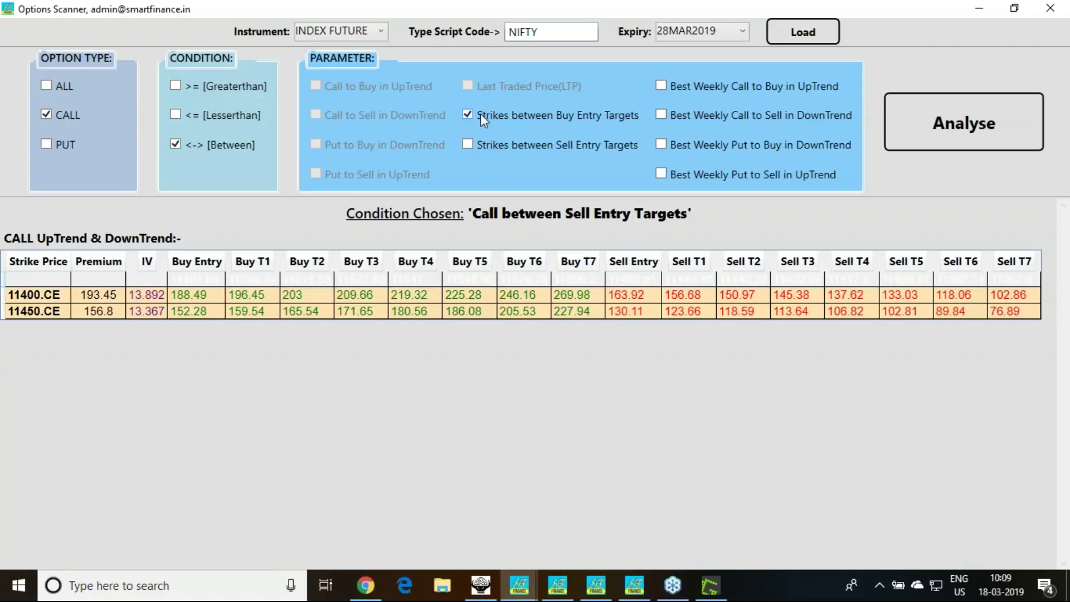
pyautogui.click(919, 128)
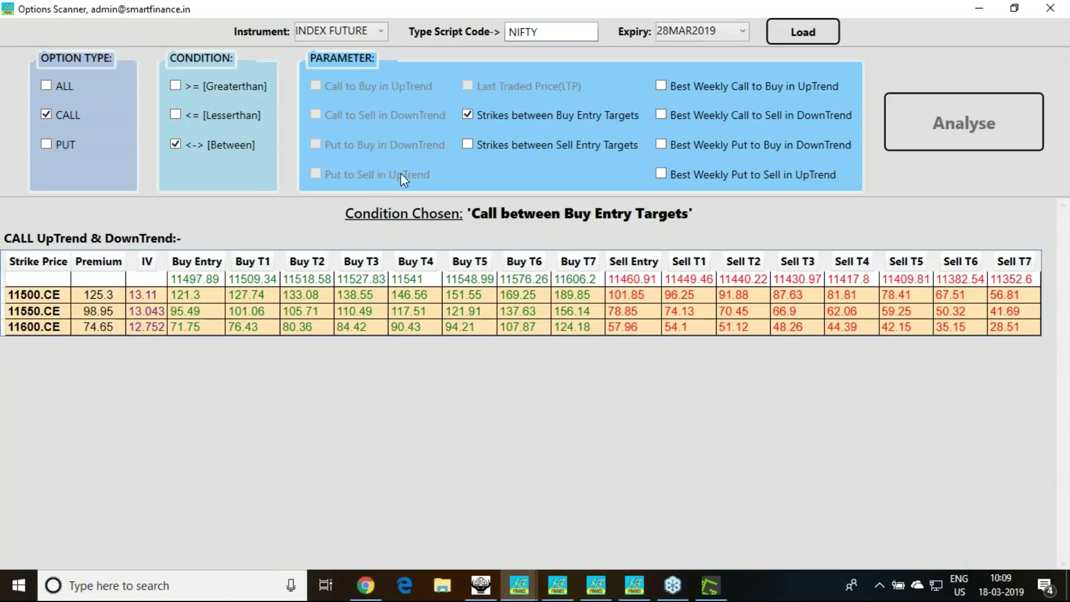
pyautogui.click(469, 146)
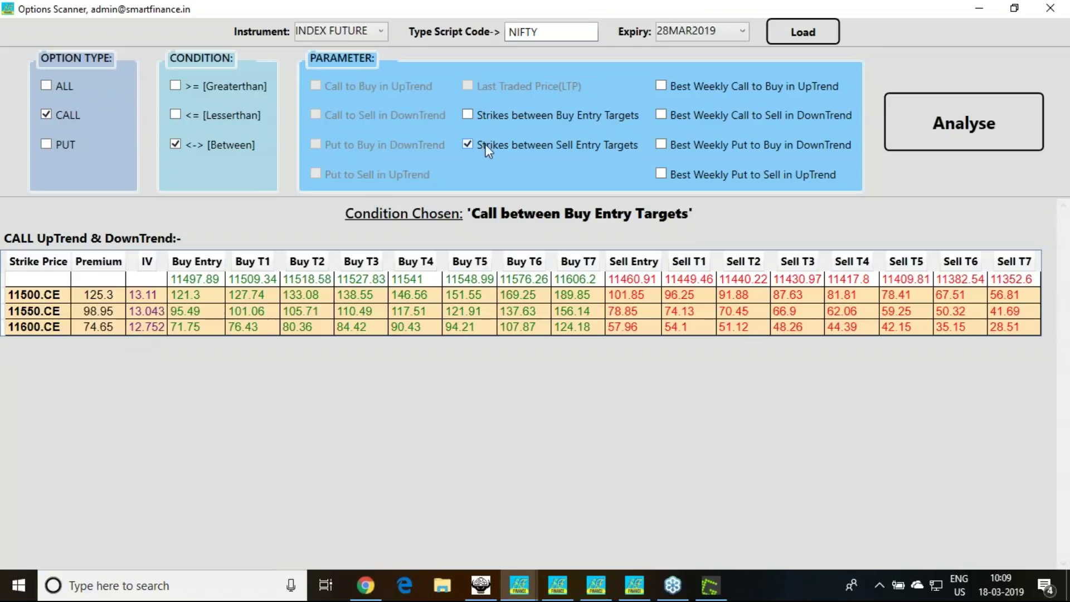
pyautogui.click(928, 136)
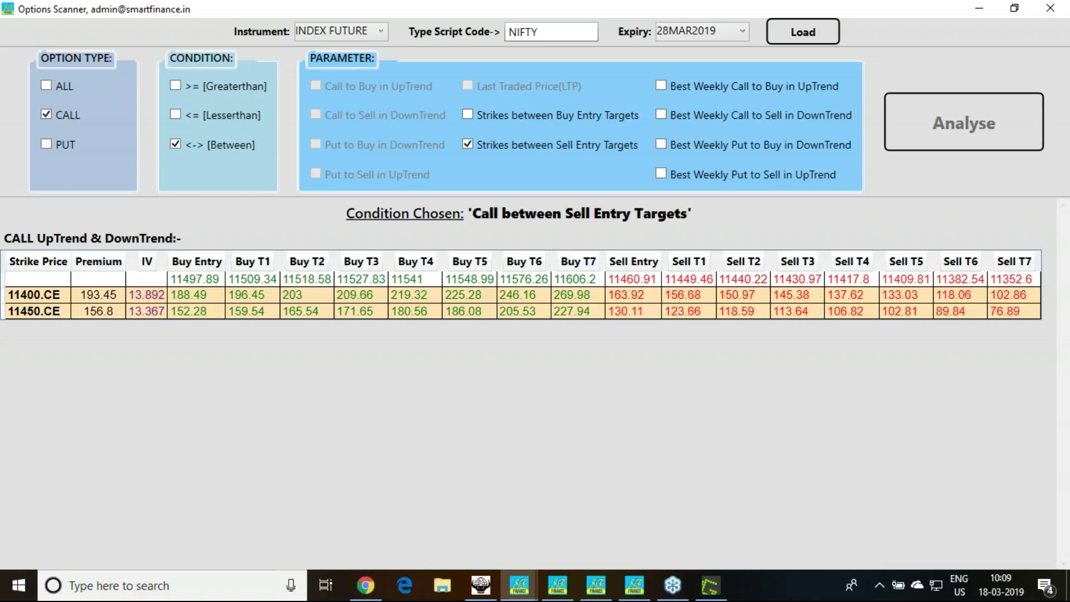
pyautogui.click(468, 115)
pyautogui.click(928, 146)
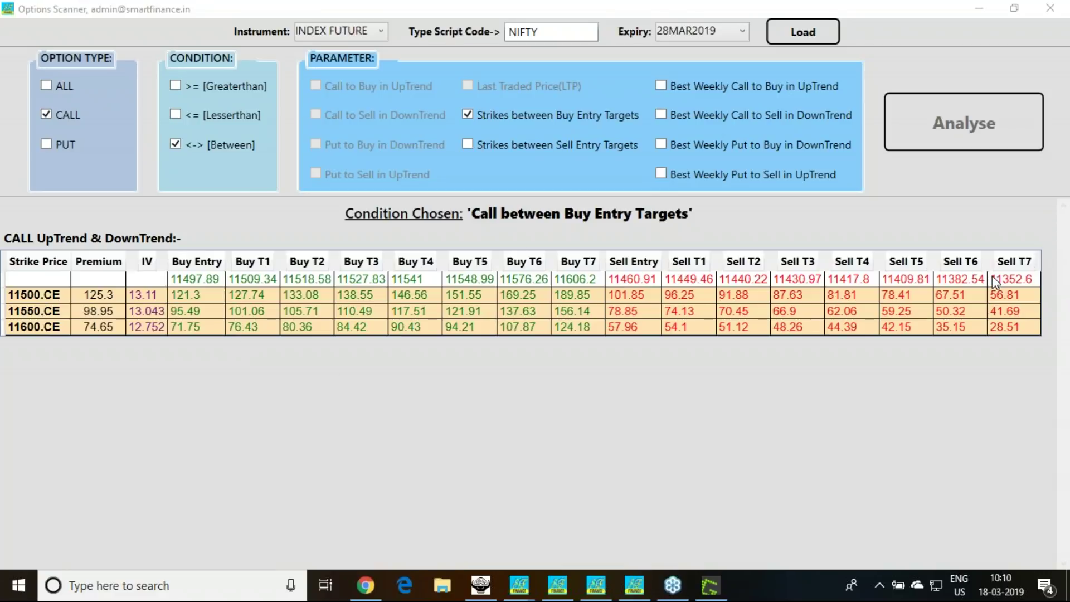
pyautogui.moveTo(177, 329)
pyautogui.mouseDown()
pyautogui.moveTo(119, 333)
pyautogui.moveTo(143, 265)
pyautogui.moveTo(179, 312)
pyautogui.moveTo(165, 338)
pyautogui.mouseUp()
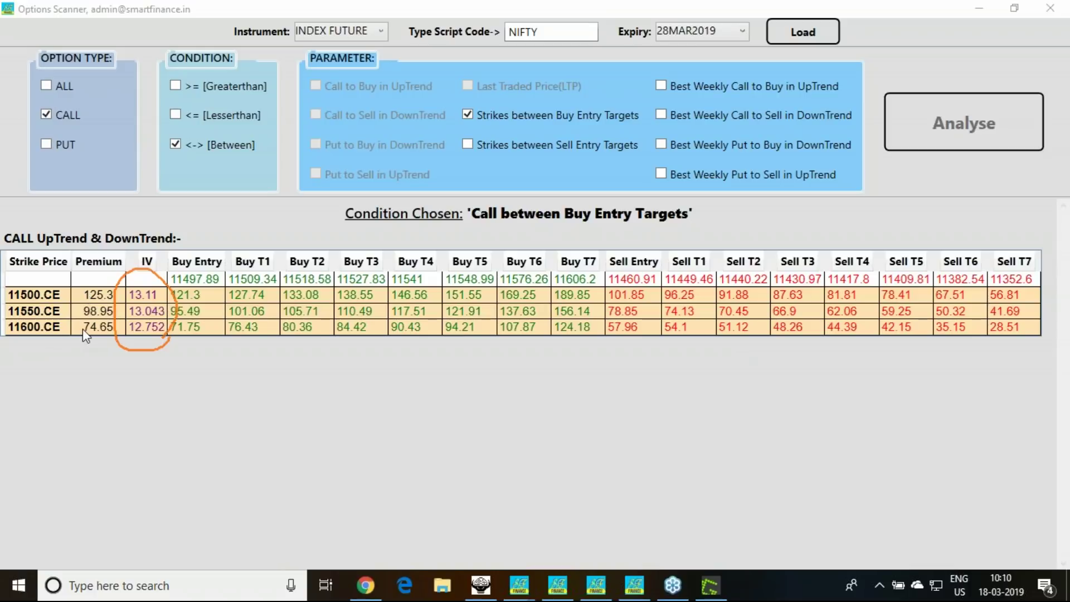
pyautogui.click(469, 144)
pyautogui.click(913, 134)
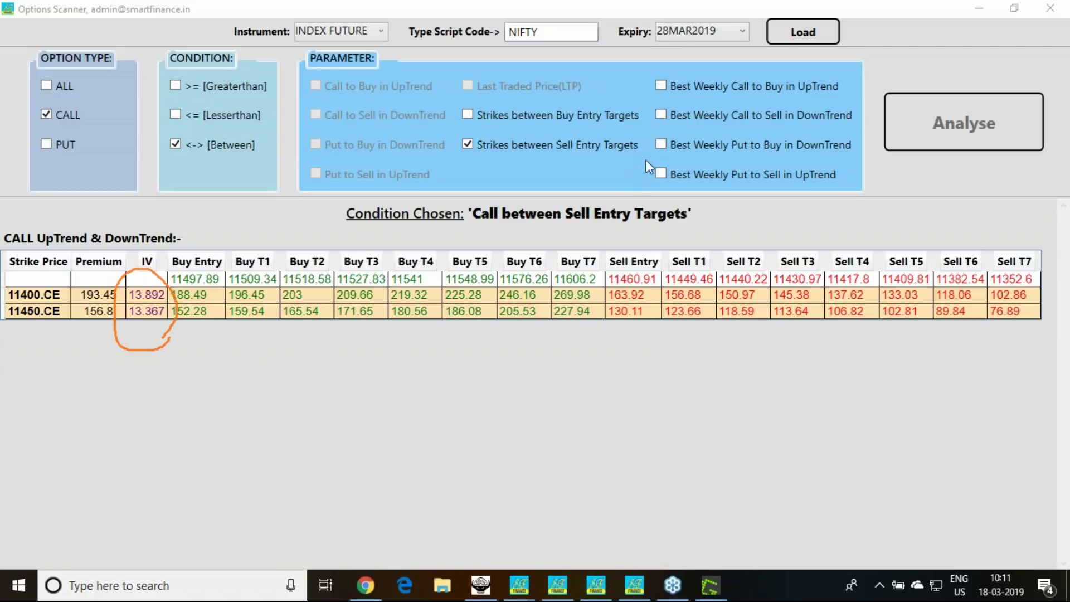
# Step: Close the Options Scanner so ODIN market watch shows NIFTY futures at 11530.10
pyautogui.click(1050, 8)
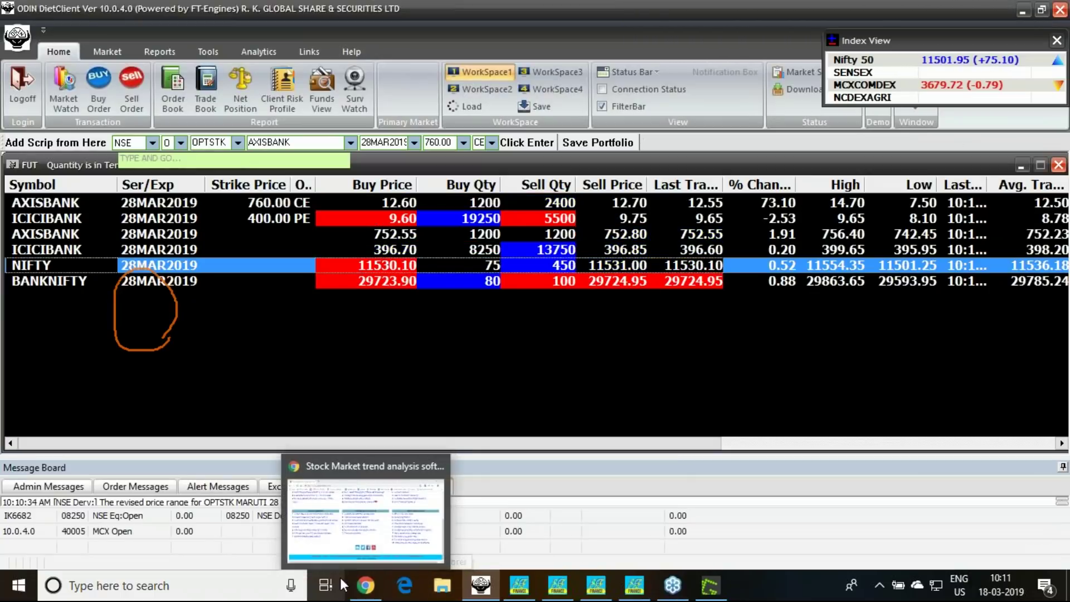
# Step: Switch to the Smart Finance tools window and open User Action Option Strategy Analysis
pyautogui.click(365, 586)
pyautogui.scroll(4, 396, 171)
pyautogui.click(519, 586)
pyautogui.click(549, 101)
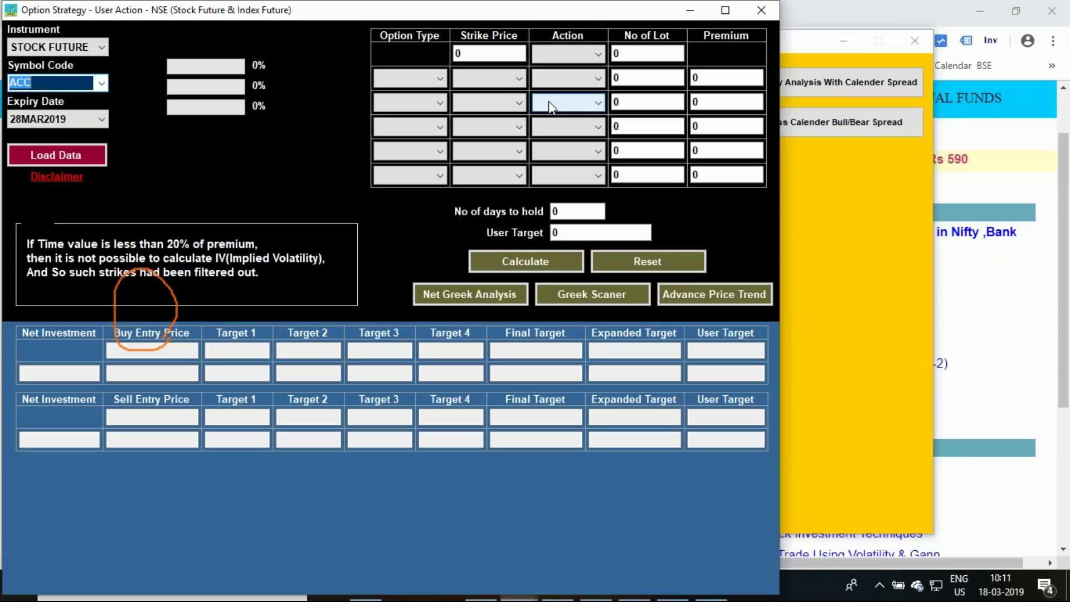
# Step: Load INDEX FUTURE NIFTY data for the 28MAR2019 expiry and dismiss the confirmation
pyautogui.click(1059, 56)
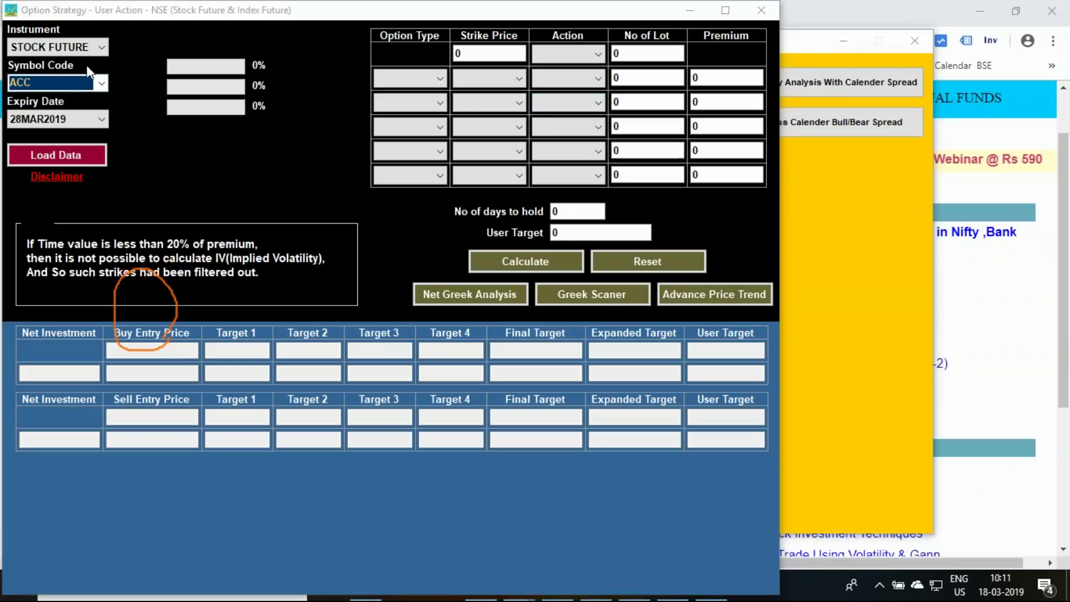
pyautogui.click(100, 46)
pyautogui.click(83, 89)
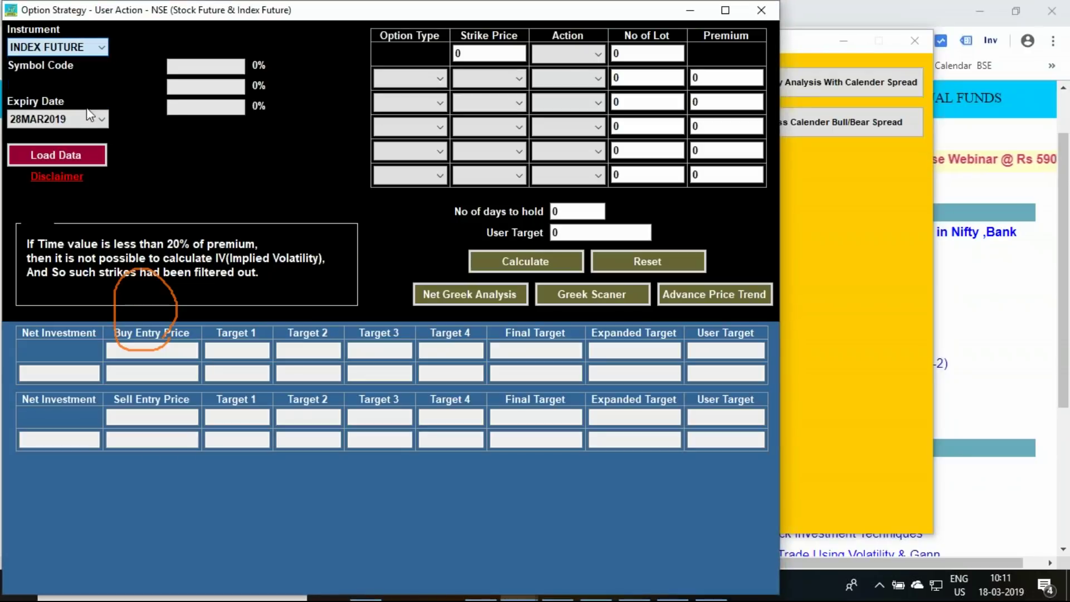
pyautogui.click(101, 83)
pyautogui.click(84, 103)
pyautogui.click(63, 155)
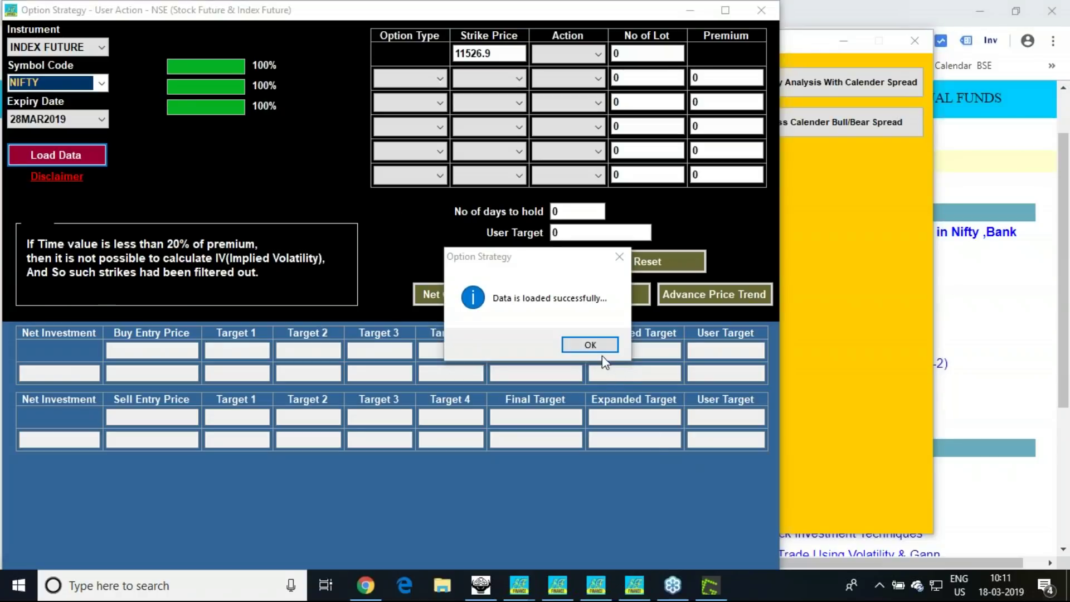
pyautogui.click(590, 344)
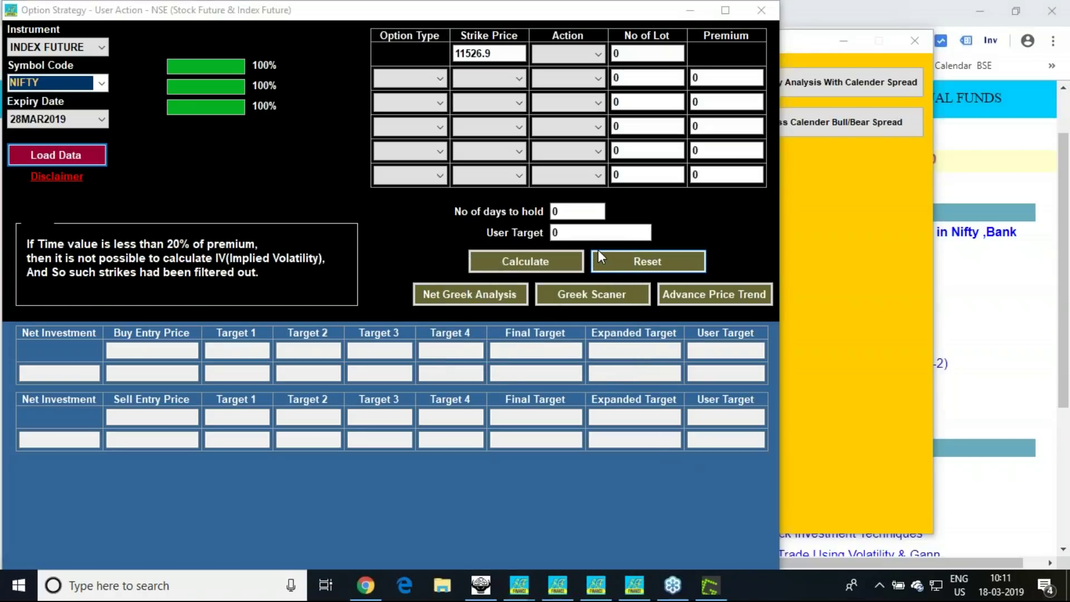
# Step: Set the NIFTY future leg to Buy with 1 lot
pyautogui.click(595, 61)
pyautogui.click(591, 71)
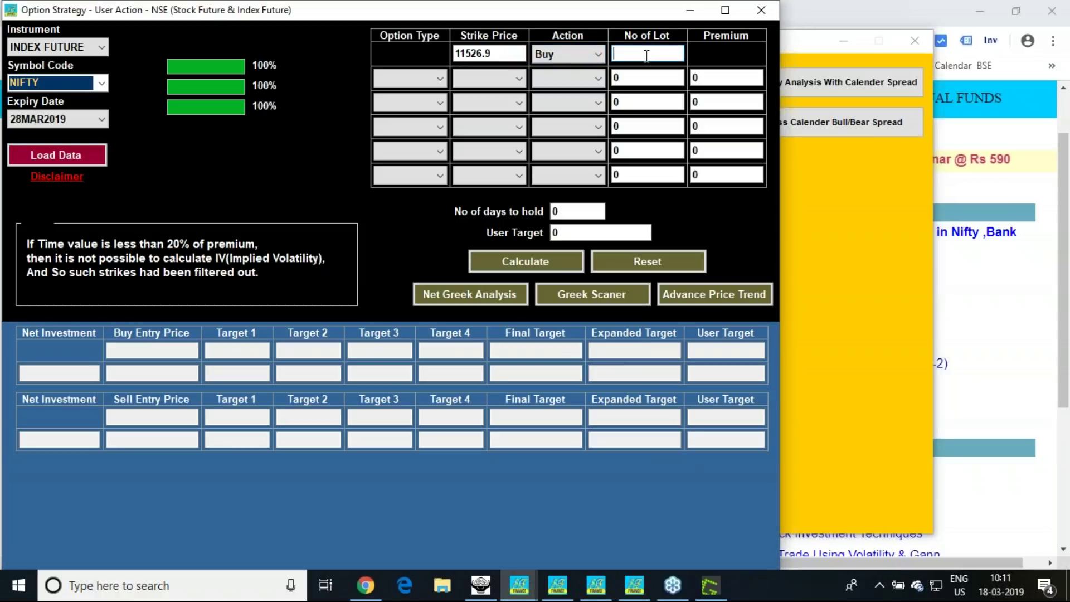
pyautogui.write('1')
# Step: Add a second leg: Put at strike 11500, Buy, 1 lot
pyautogui.click(410, 81)
pyautogui.click(407, 102)
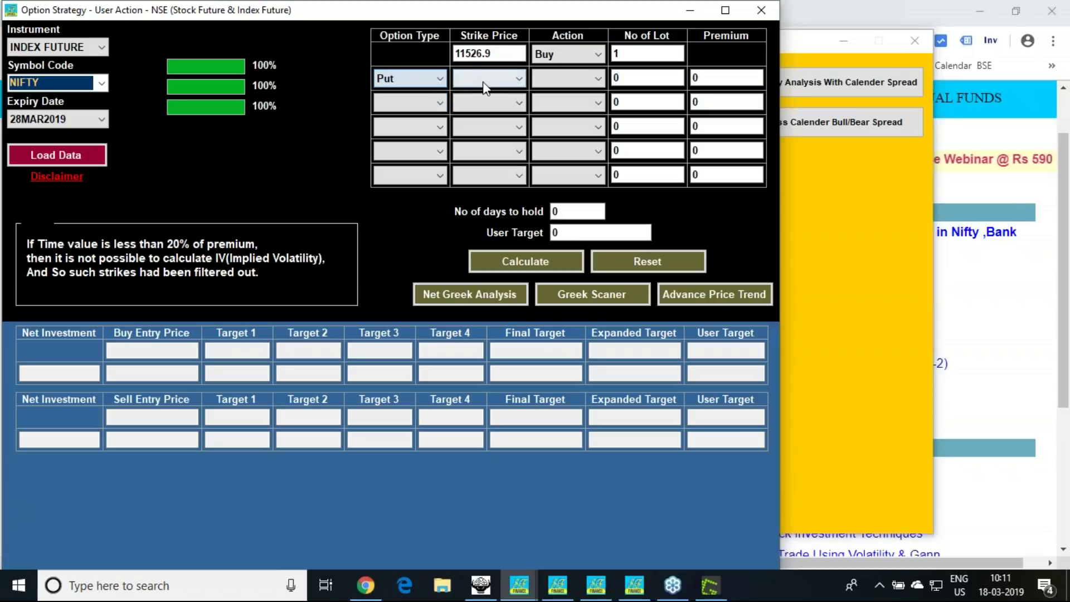
pyautogui.click(485, 79)
pyautogui.scroll(-2, 496, 377)
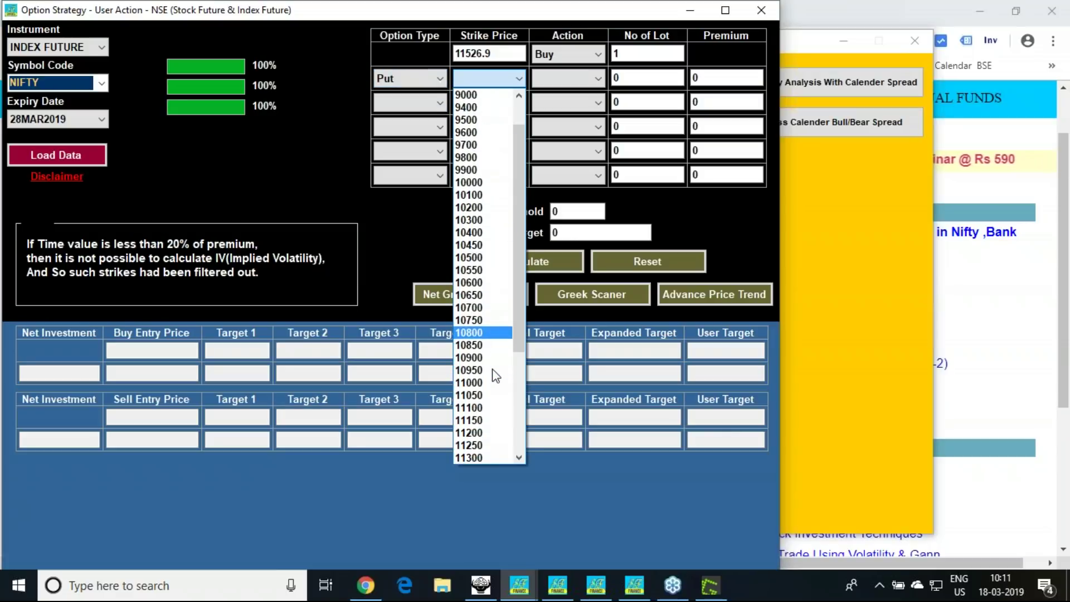
pyautogui.scroll(-5, 496, 376)
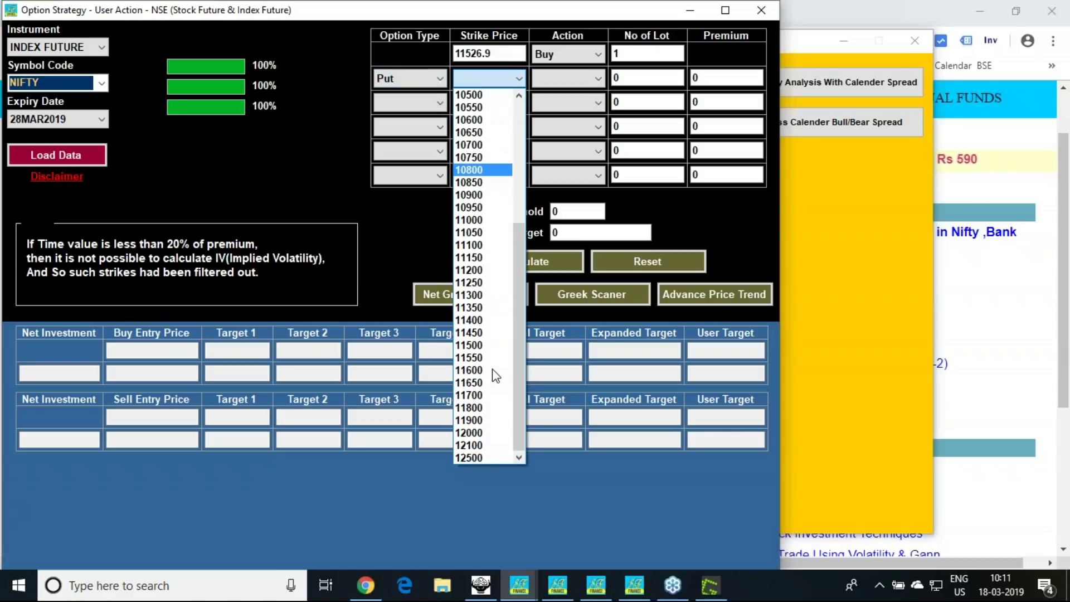
pyautogui.click(489, 346)
pyautogui.click(566, 85)
pyautogui.click(552, 91)
pyautogui.click(632, 83)
pyautogui.press('BackSpace')
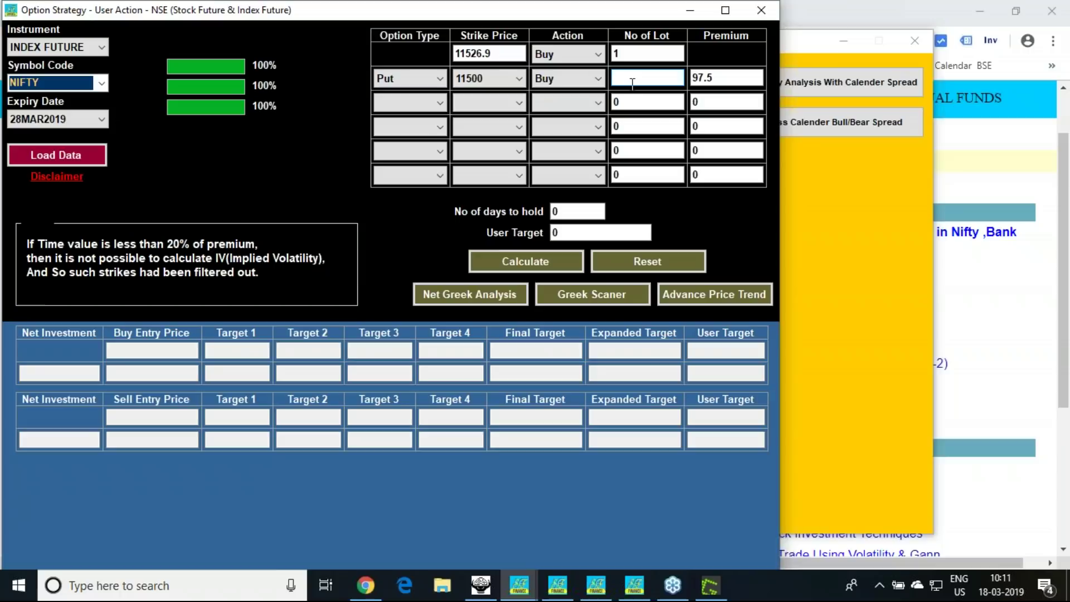
pyautogui.write('1')
# Step: Set days to hold to 2 and calculate entry prices and targets
pyautogui.click(588, 214)
pyautogui.press('BackSpace')
pyautogui.click(539, 260)
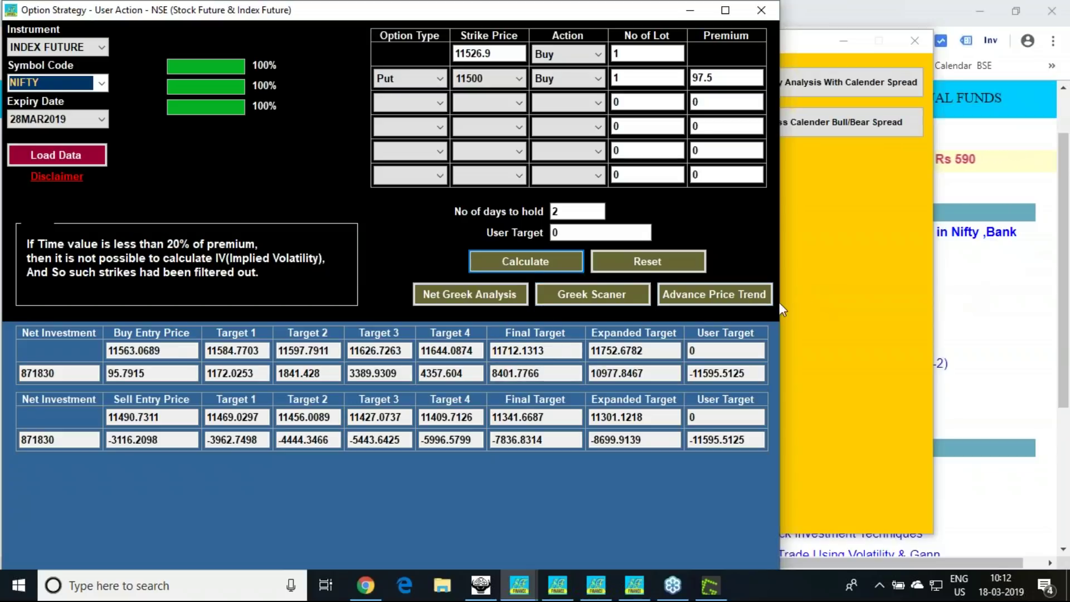
# Step: Annotate the calculated results for the 97.5 put buy and open the Advance Price Trend tables
pyautogui.click(744, 298)
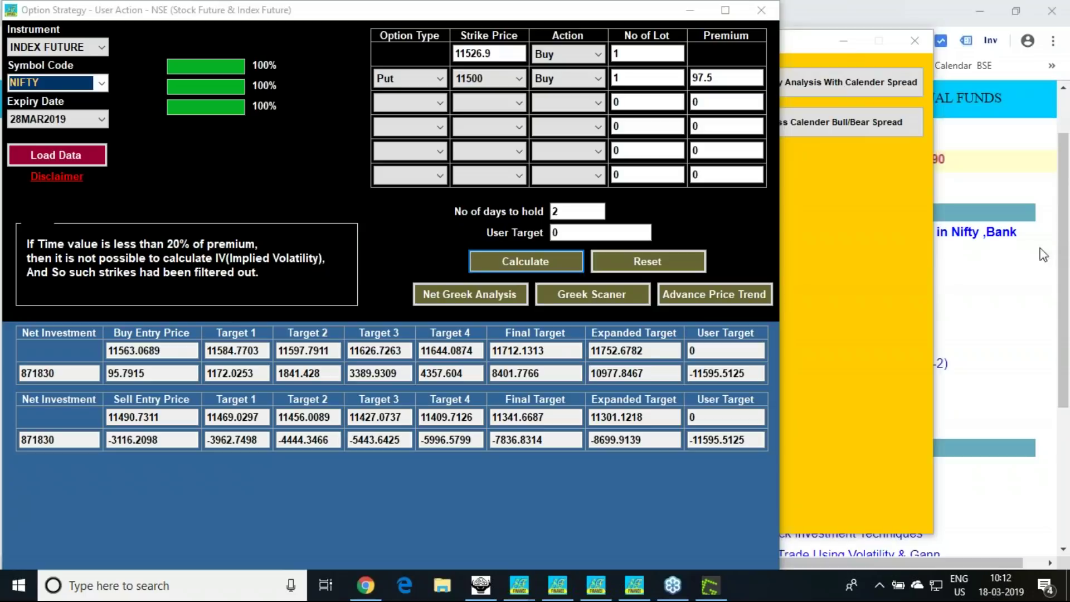
pyautogui.moveTo(394, 274); pyautogui.dragTo(437, 241)
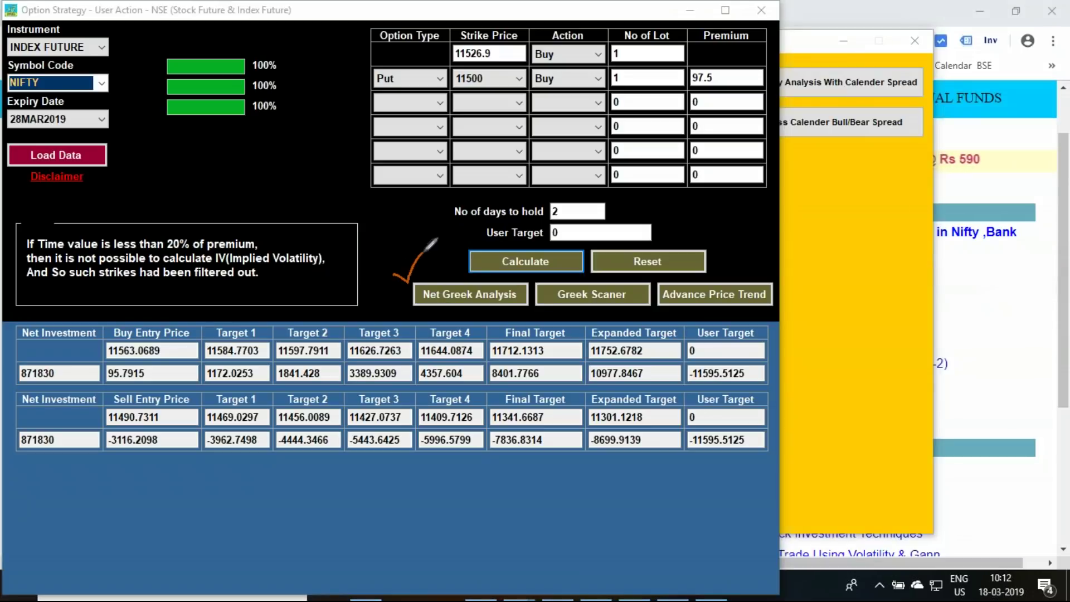
pyautogui.moveTo(641, 288); pyautogui.dragTo(659, 276)
pyautogui.moveTo(751, 277); pyautogui.dragTo(784, 264)
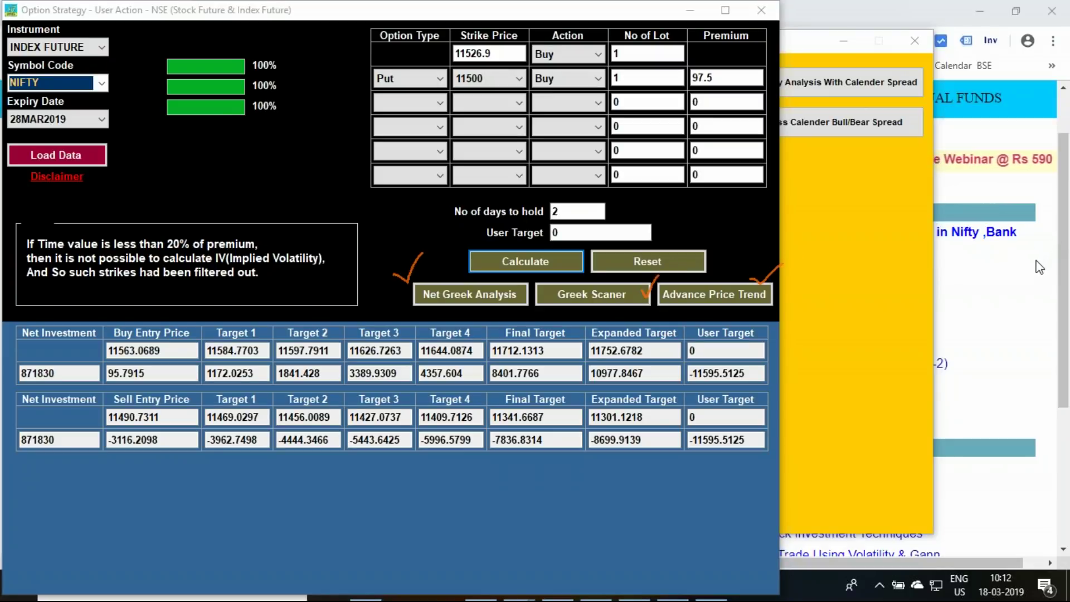
pyautogui.click(715, 296)
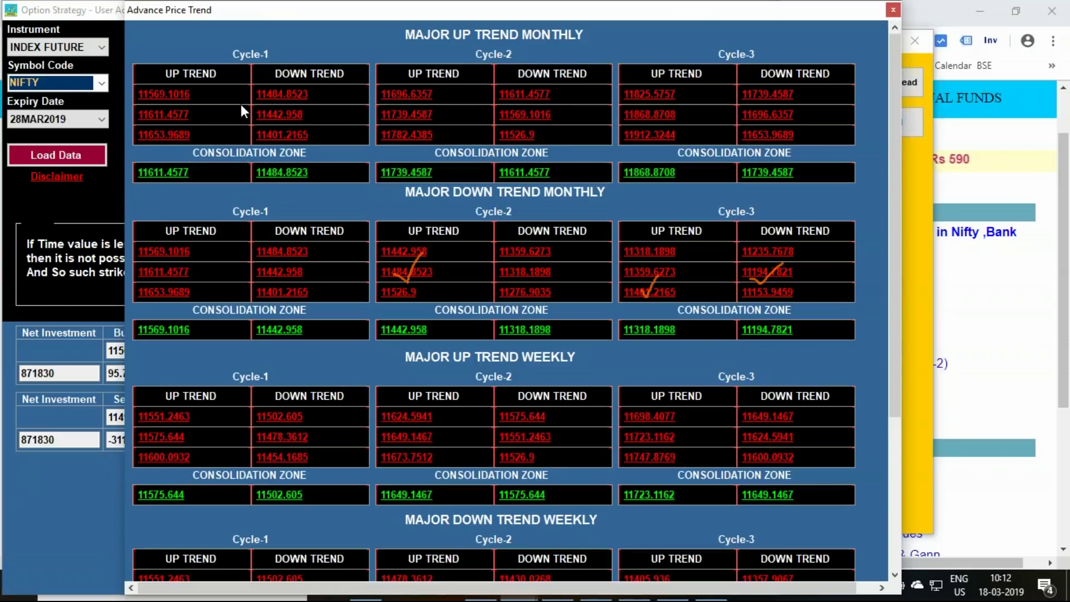
# Step: Check the position's profit or loss at two trend levels, then close the Advance Price Trend charts
pyautogui.scroll(-5, 781, 390)
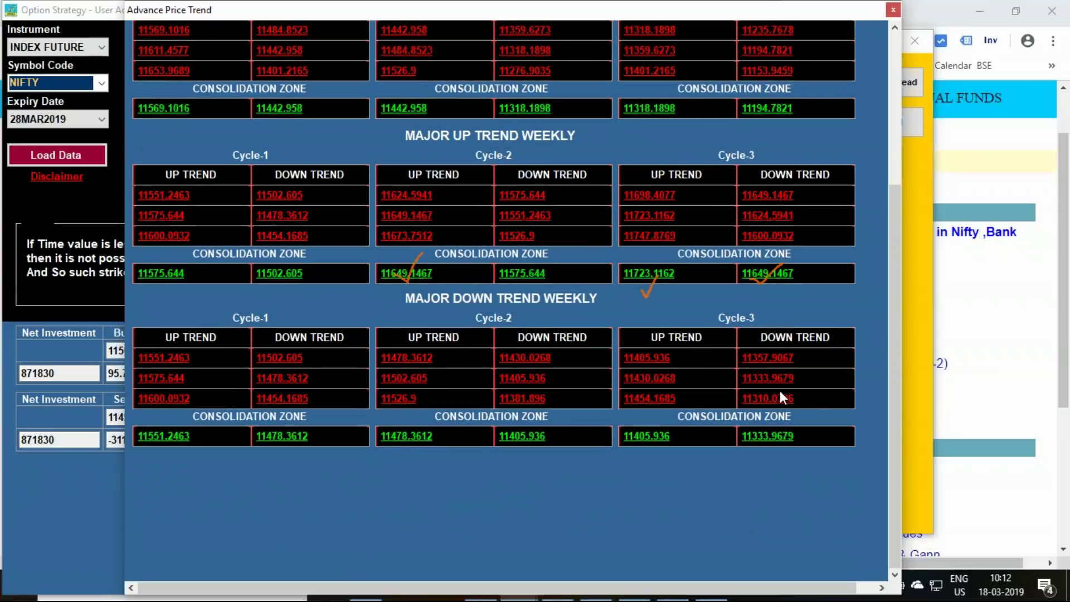
pyautogui.scroll(5, 780, 394)
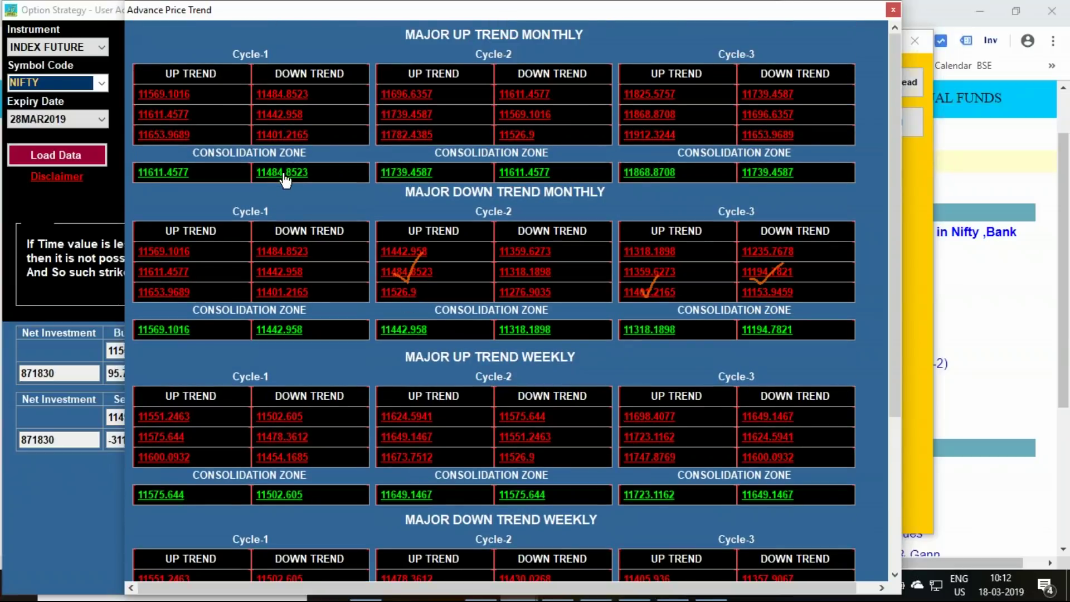
pyautogui.click(163, 137)
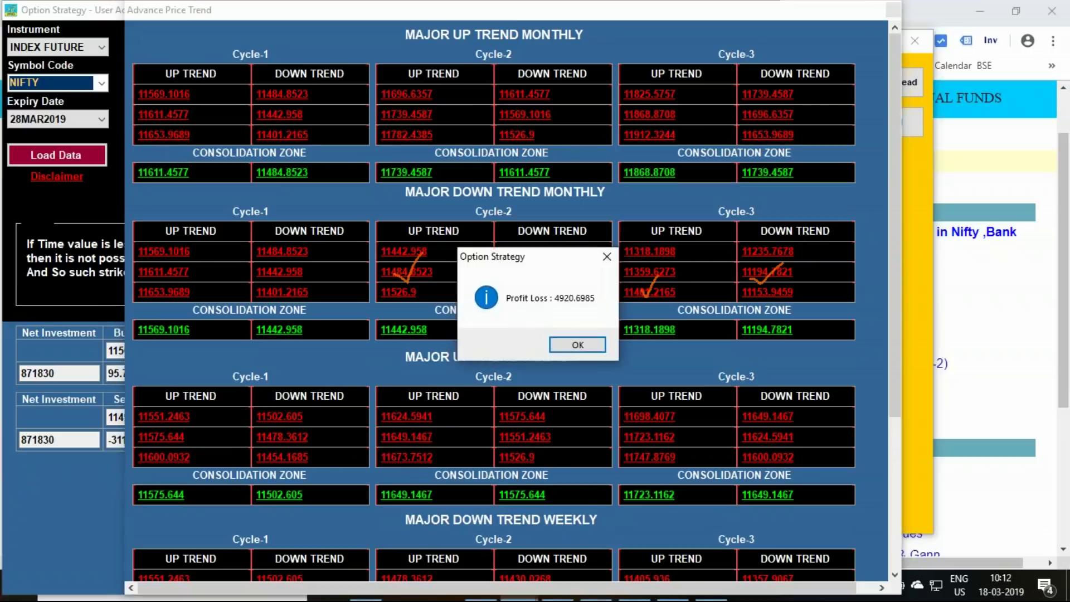
pyautogui.click(580, 343)
pyautogui.click(660, 174)
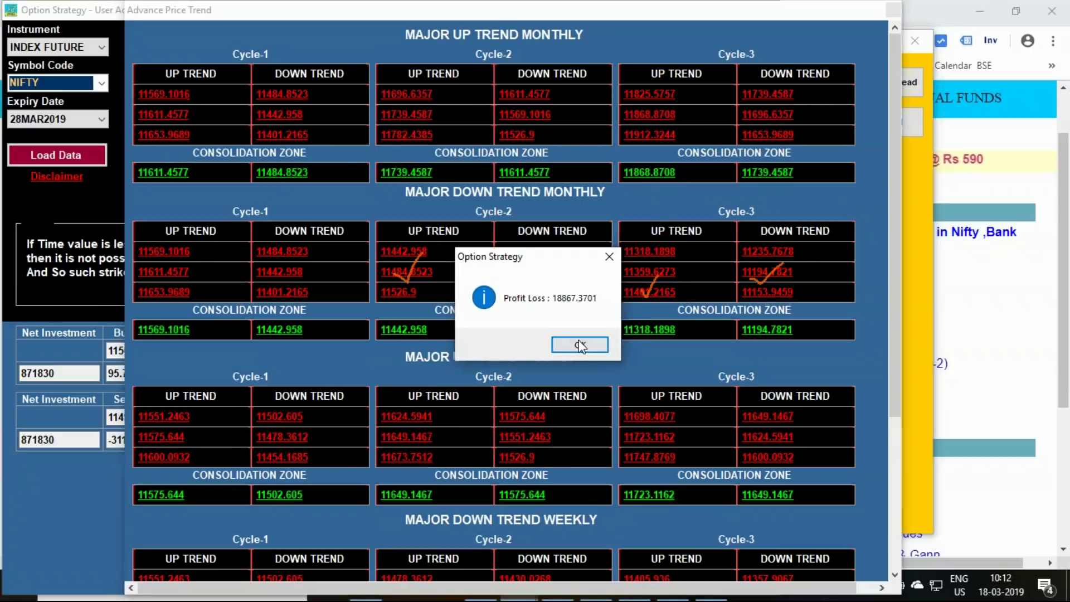
pyautogui.click(579, 345)
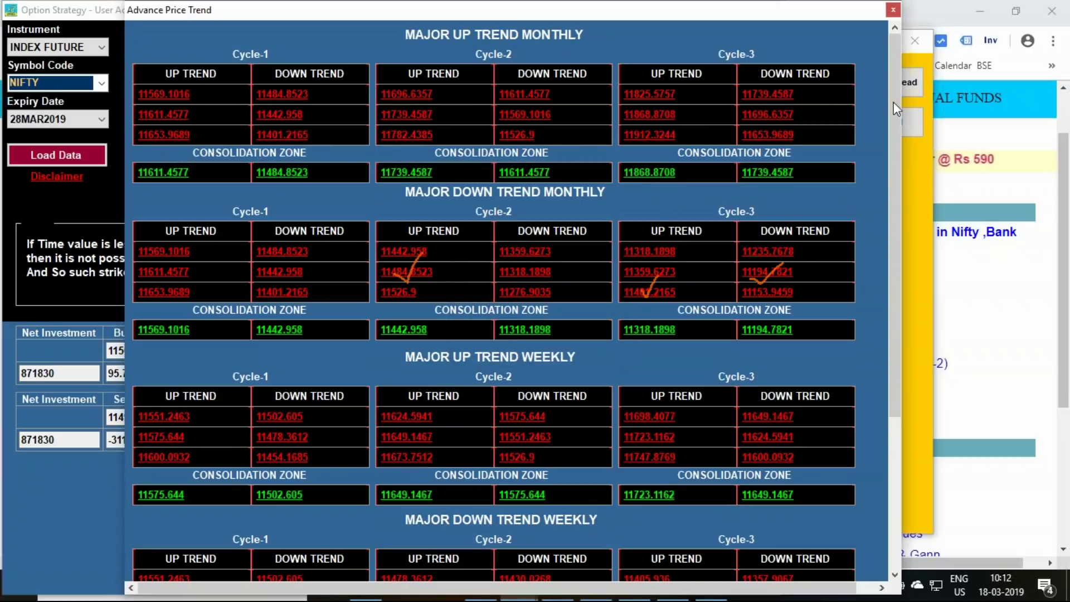
pyautogui.click(893, 10)
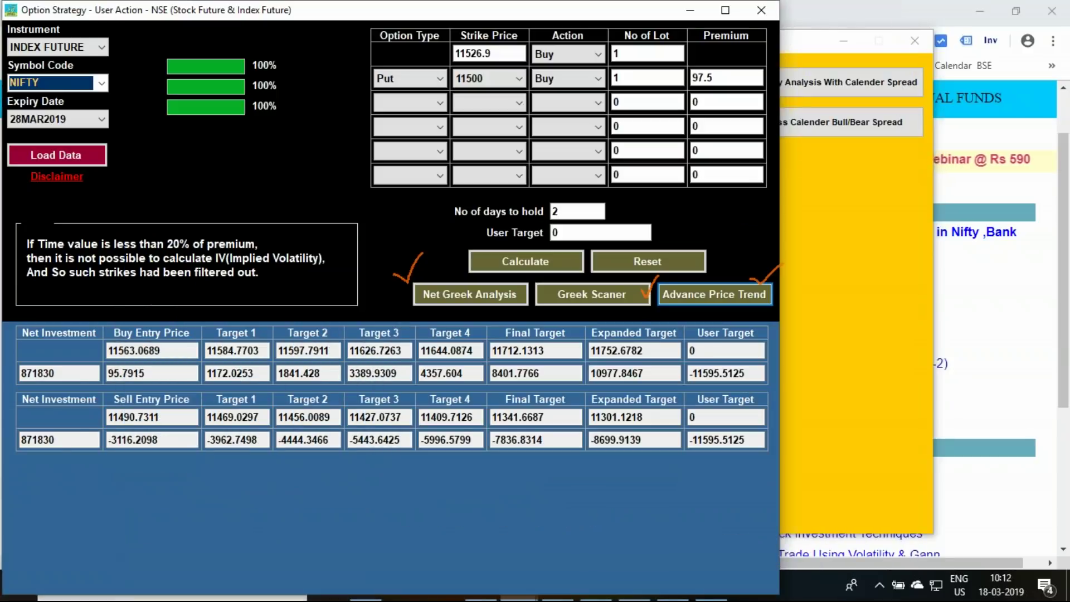
# Step: Open the Greek Scanner and scroll through NIFTY call and put strikes' Delta, Gamma, Vega, Theta, Omega and IV
pyautogui.click(602, 296)
pyautogui.scroll(-5, 168, 309)
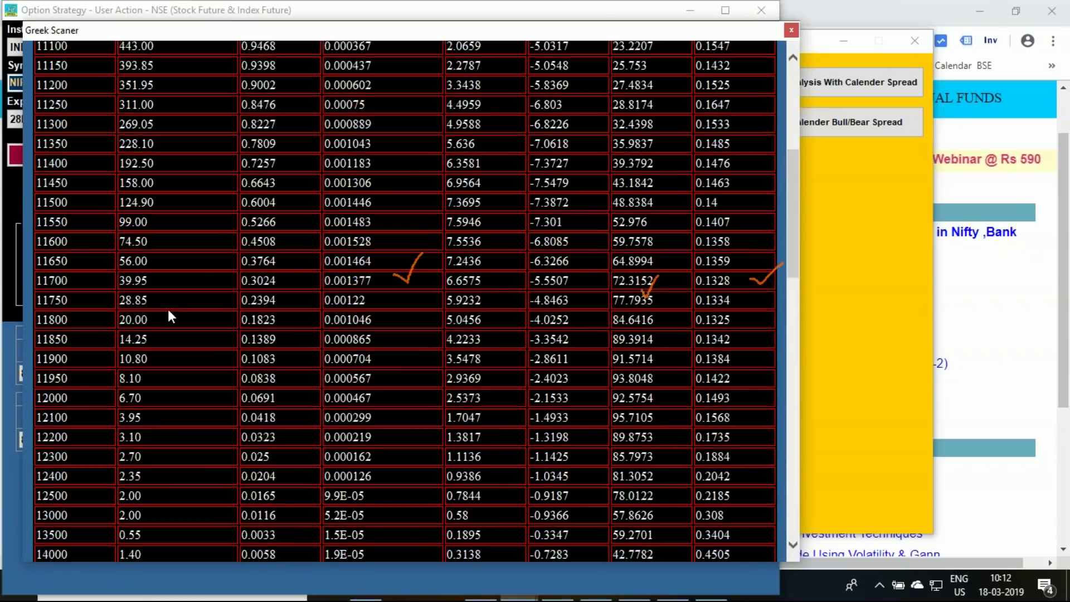
pyautogui.scroll(-15, 193, 379)
pyautogui.scroll(7, 193, 379)
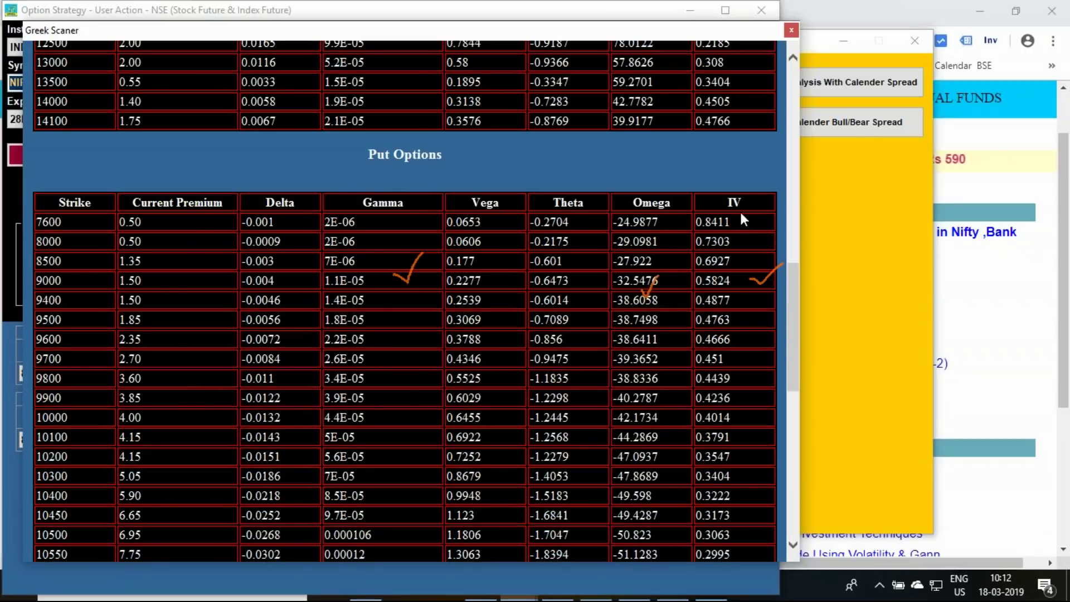
pyautogui.scroll(-7, 686, 276)
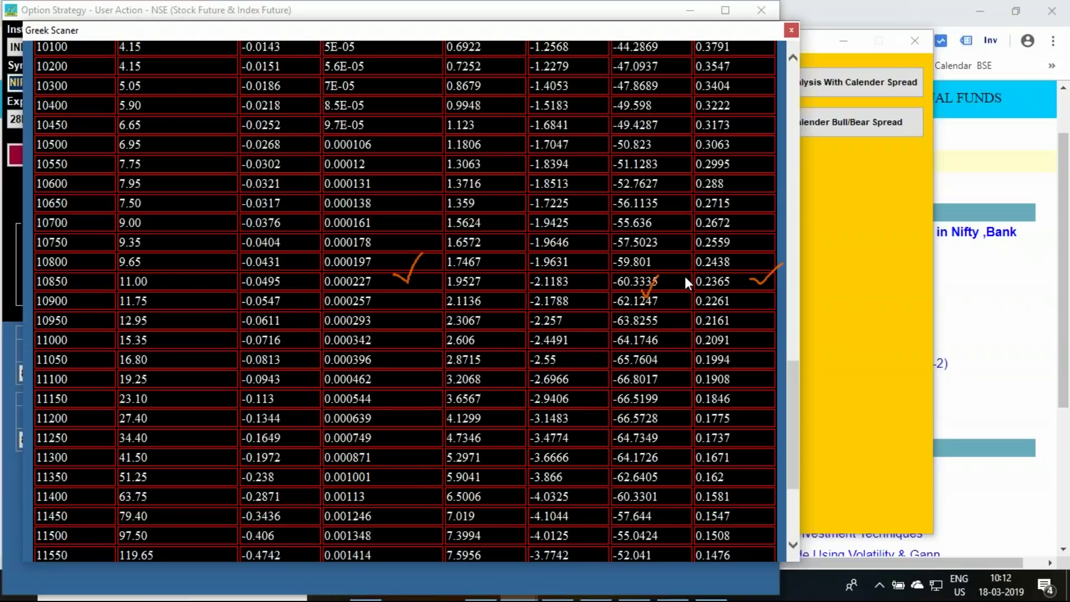
pyautogui.scroll(7, 686, 279)
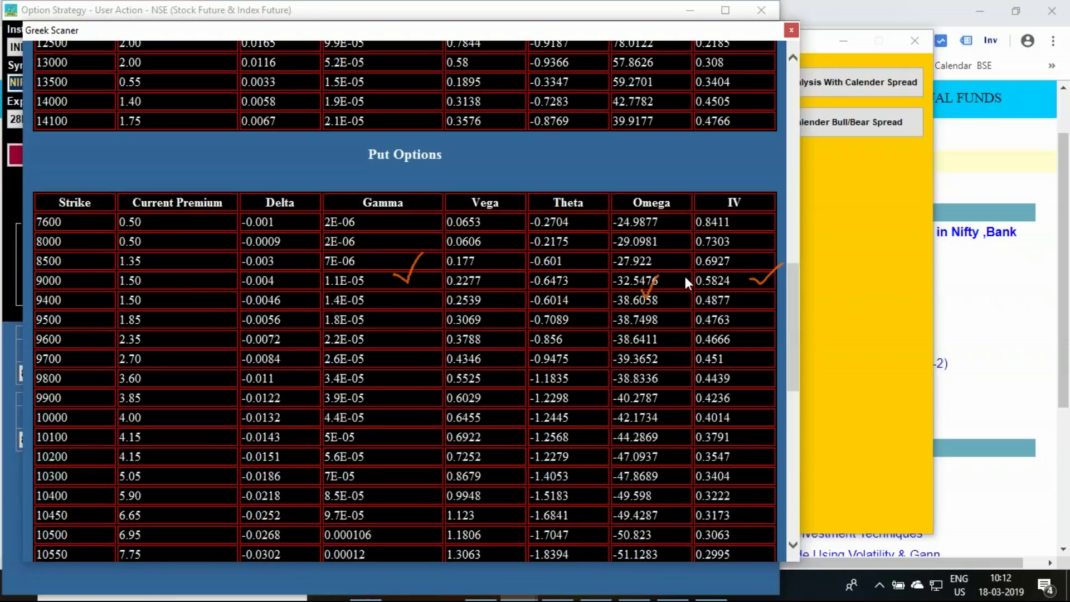
# Step: Close the Greek Scanner and open Net Greek Analysis for the position
pyautogui.click(792, 31)
pyautogui.click(495, 298)
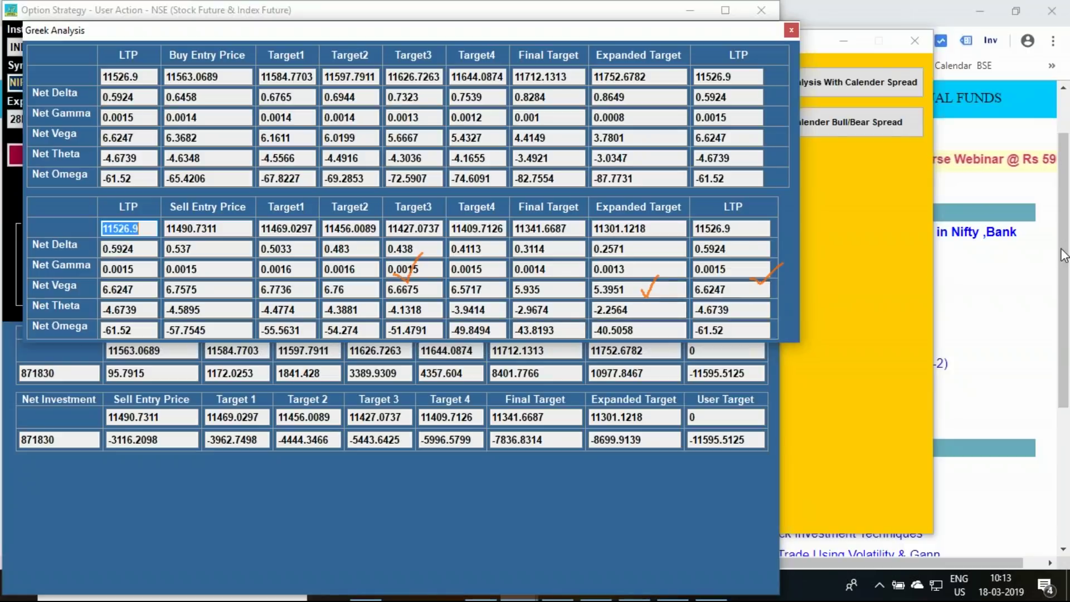
pyautogui.click(998, 279)
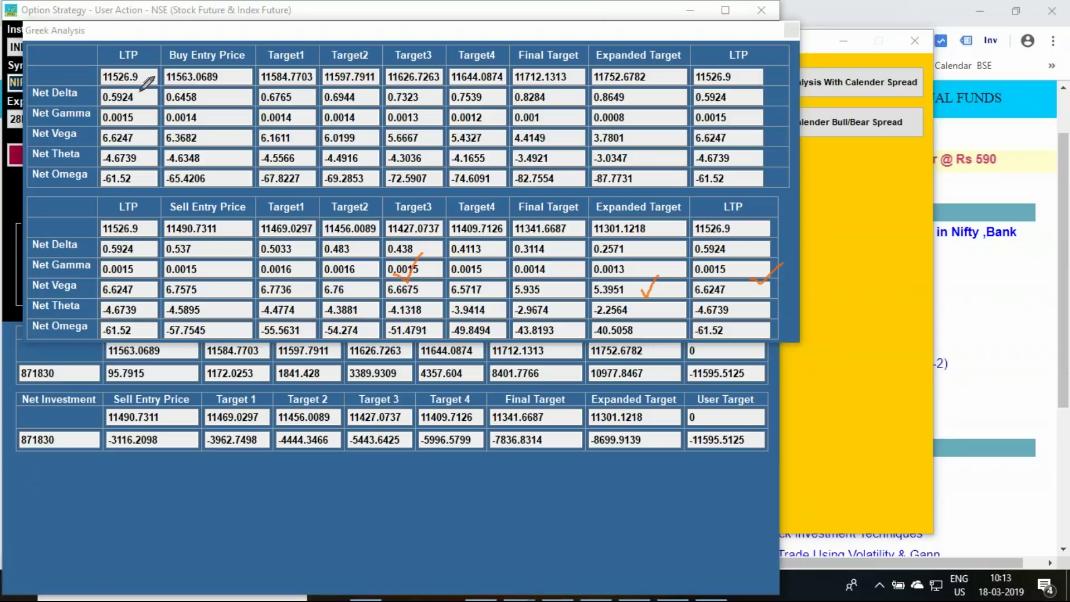
# Step: Mark net delta 0.5924 and net vega 6.6247, then close the Greek Analysis window
pyautogui.moveTo(141, 102); pyautogui.dragTo(137, 98)
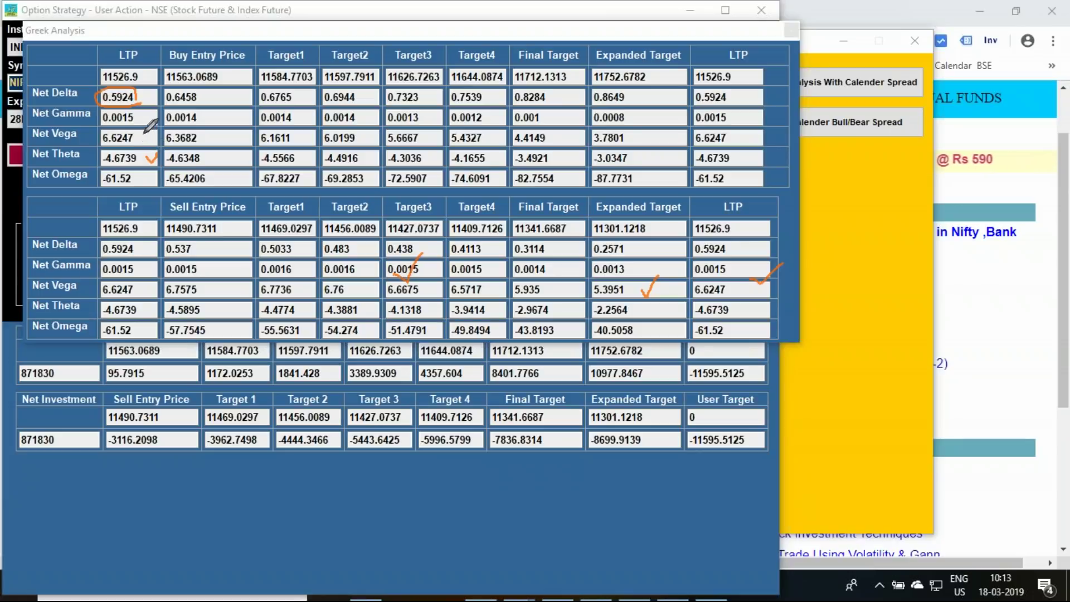
pyautogui.moveTo(144, 132); pyautogui.dragTo(154, 143)
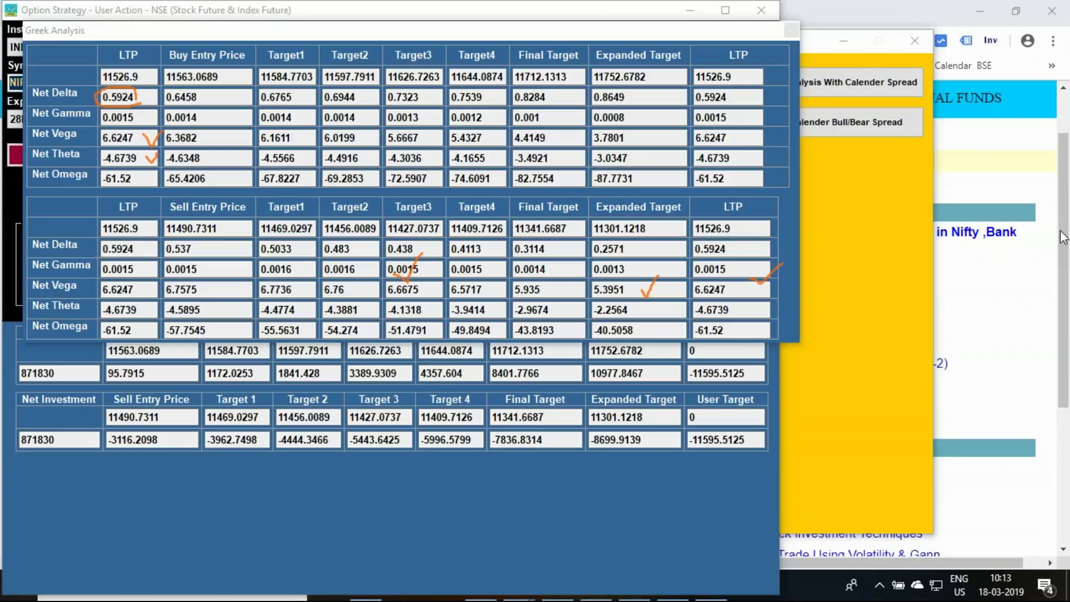
pyautogui.click(368, 142)
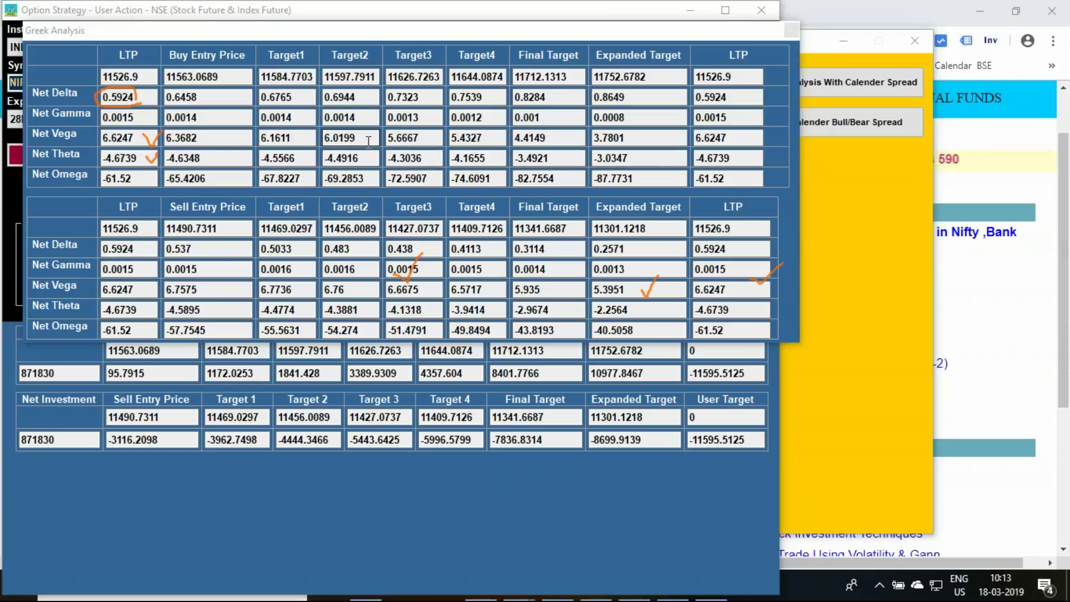
pyautogui.click(792, 30)
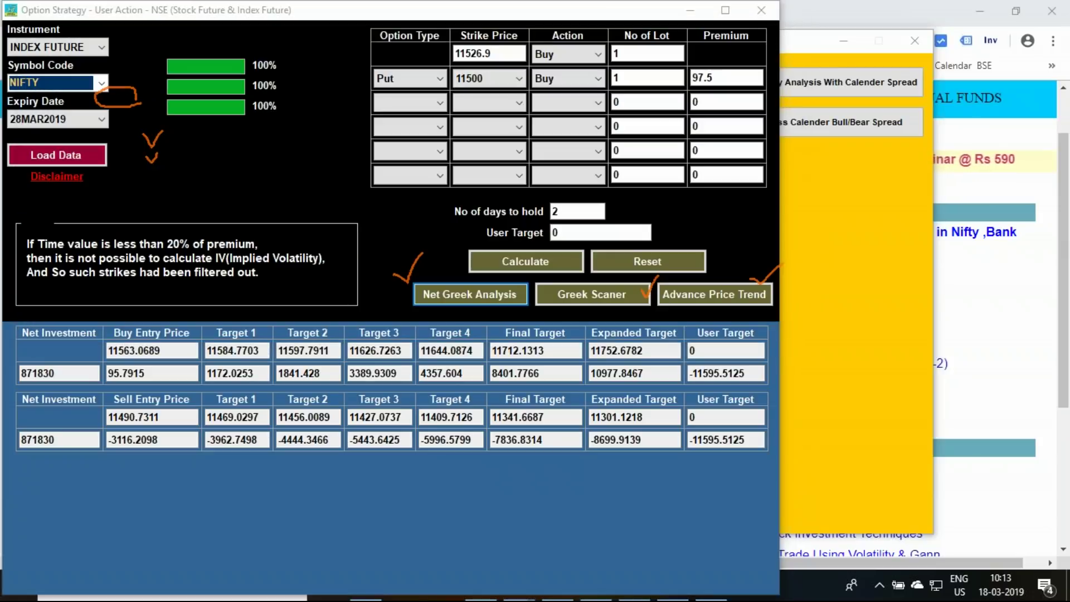
# Step: Close the User Action form and open the Save & Comparer Option Strategy window
pyautogui.click(764, 16)
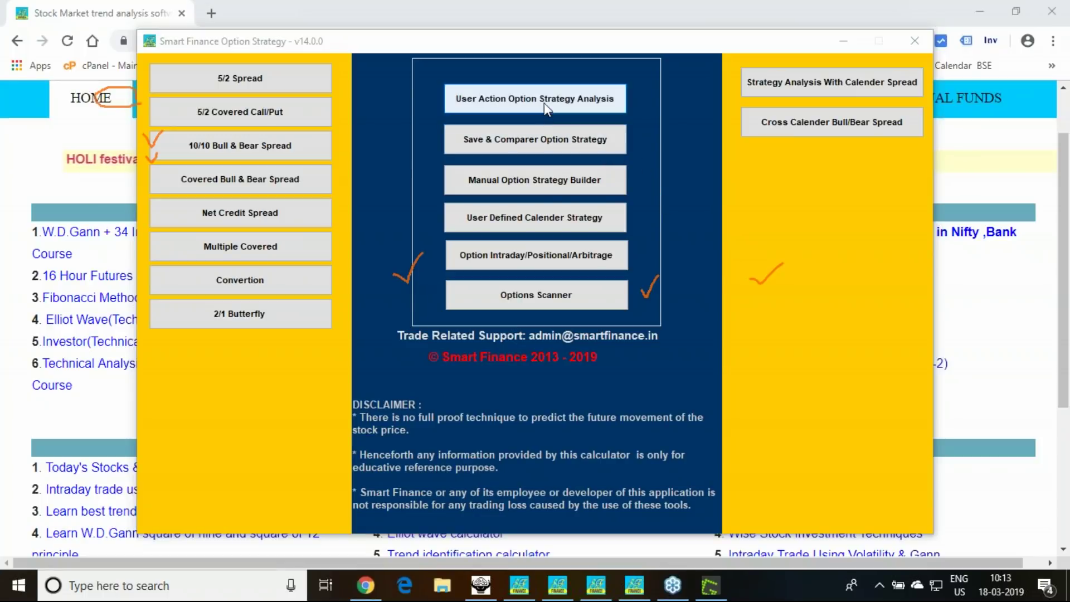
pyautogui.click(550, 144)
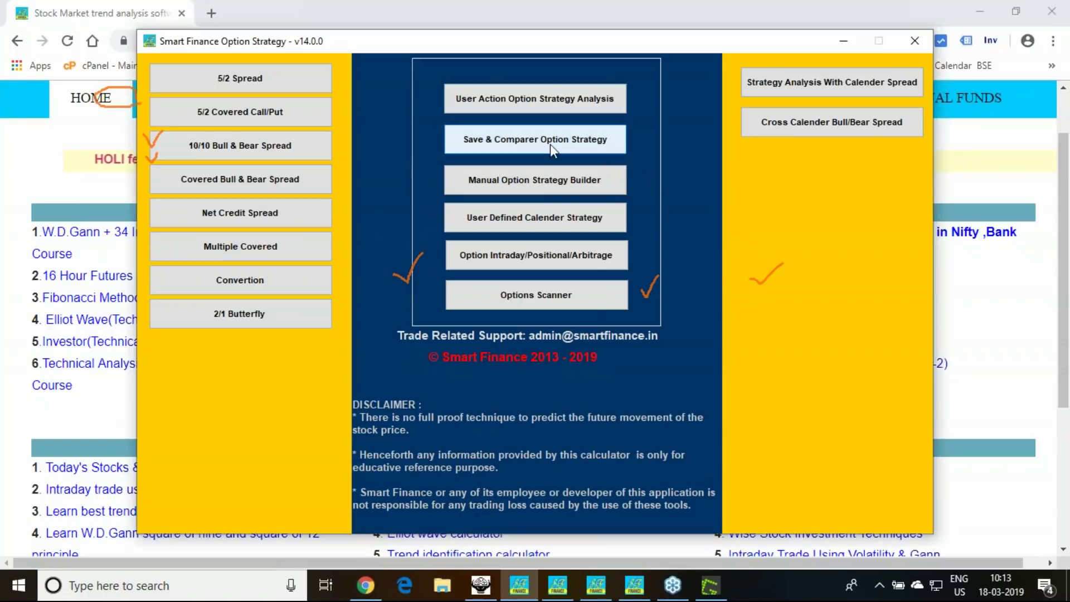
pyautogui.click(150, 50)
# Step: Load BANKNIFTY index-future data and set the first row to buy 1 lot
pyautogui.click(112, 92)
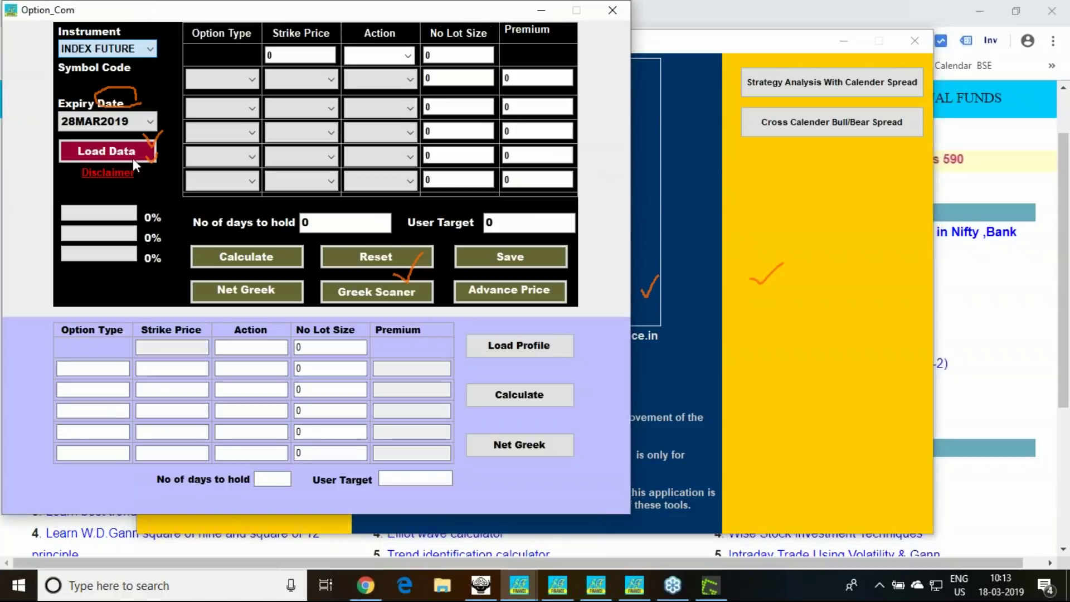
pyautogui.click(102, 149)
pyautogui.click(602, 344)
pyautogui.click(402, 56)
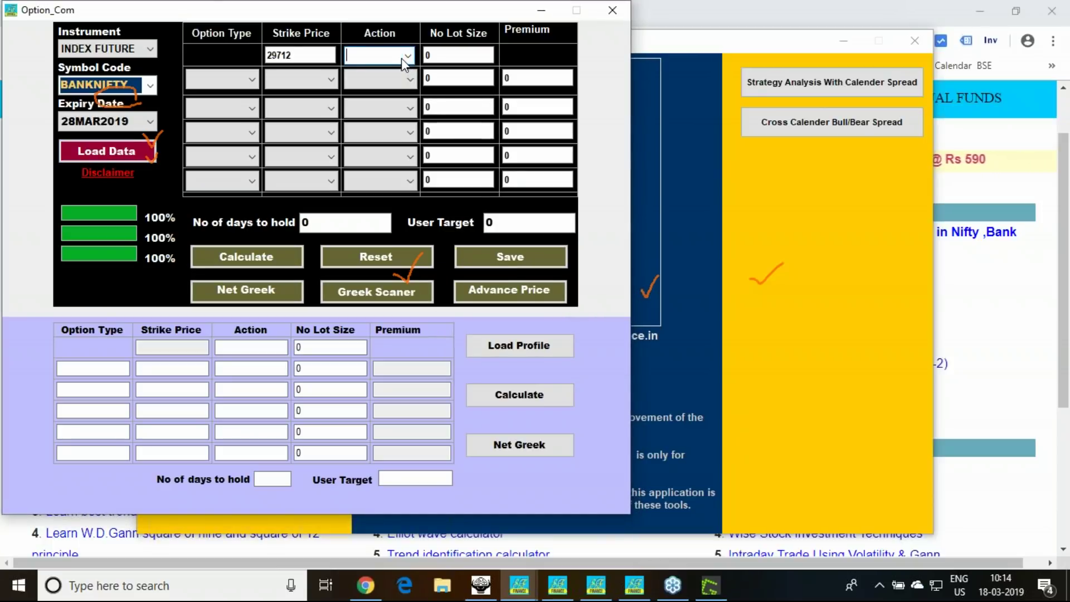
pyautogui.click(408, 56)
pyautogui.click(404, 66)
pyautogui.click(450, 56)
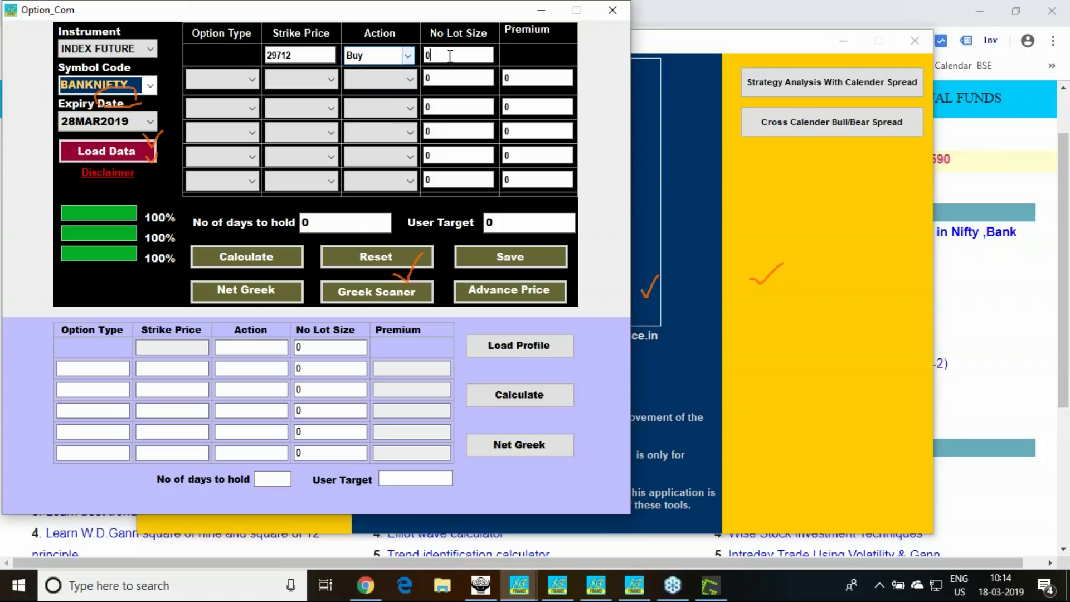
pyautogui.write('1')
# Step: Add a second leg that buys 1 lot of the 30000 put
pyautogui.click(250, 79)
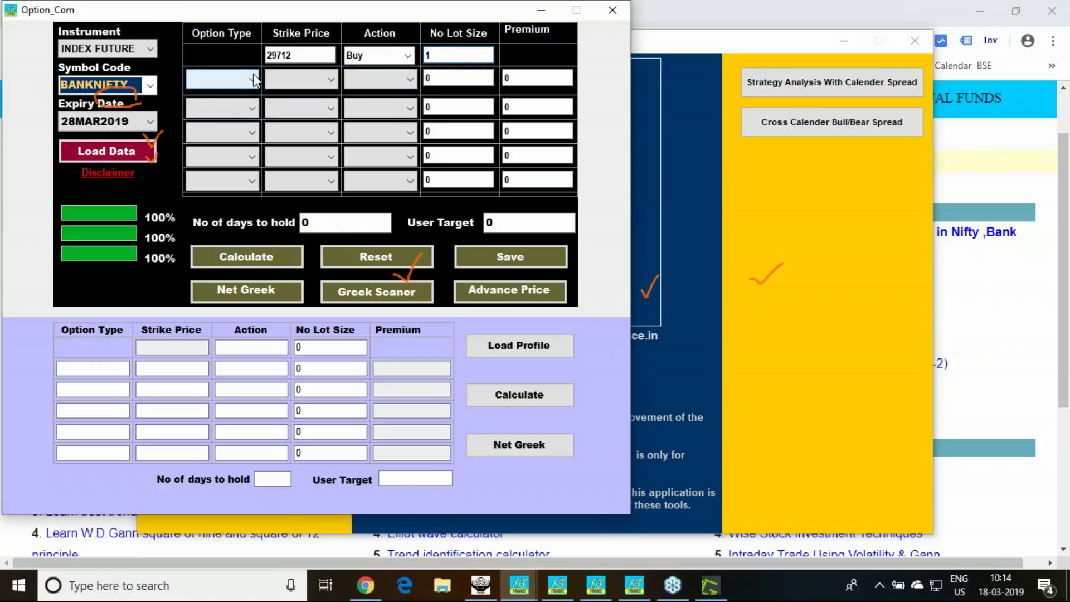
pyautogui.click(250, 79)
pyautogui.click(226, 111)
pyautogui.click(320, 81)
pyautogui.click(321, 81)
pyautogui.scroll(-5, 305, 301)
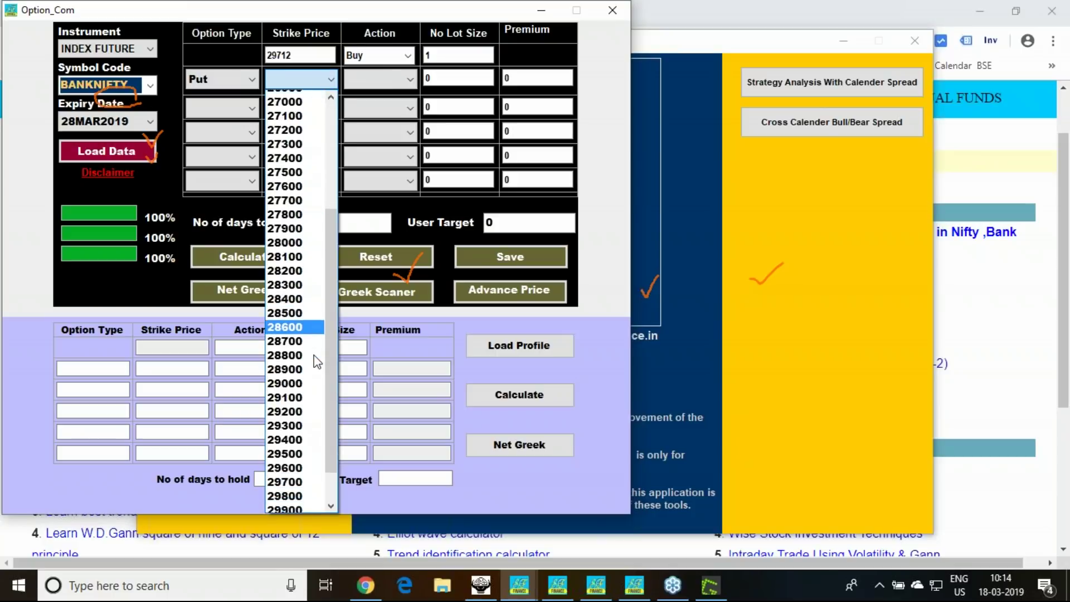
pyautogui.click(301, 463)
pyautogui.click(382, 86)
pyautogui.click(383, 86)
pyautogui.click(383, 97)
pyautogui.write('1')
# Step: Set the holding period to 5 days, calculate the targets, and close the results
pyautogui.click(326, 226)
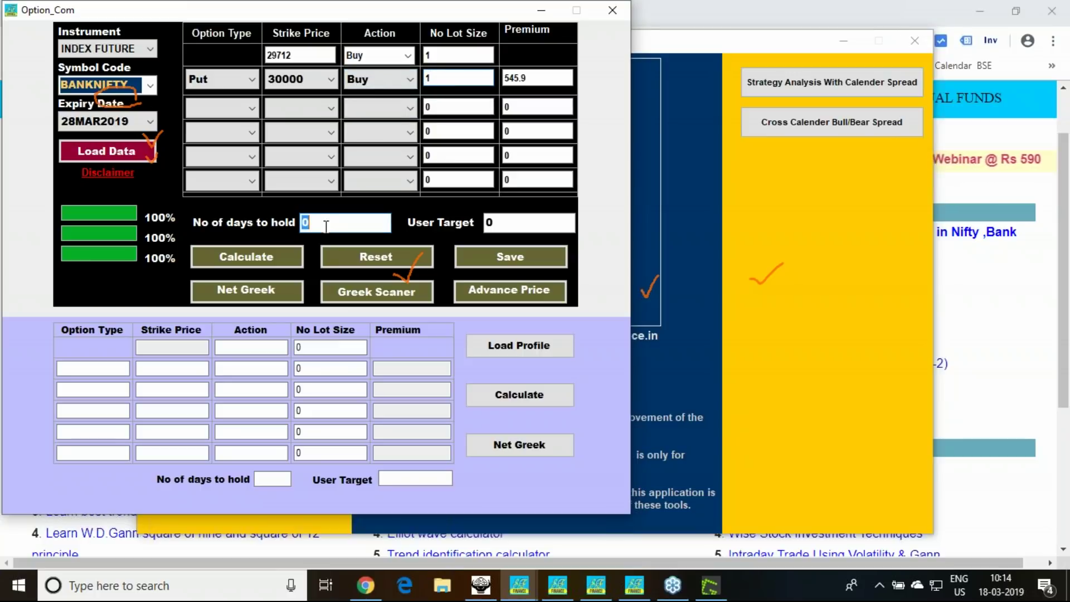
pyautogui.write('5')
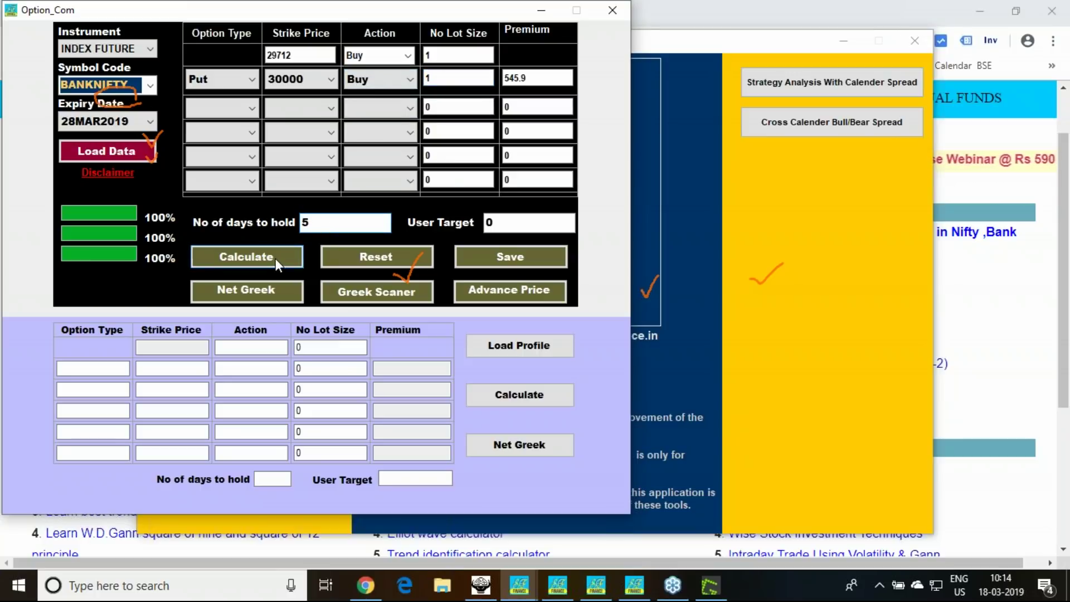
pyautogui.click(275, 259)
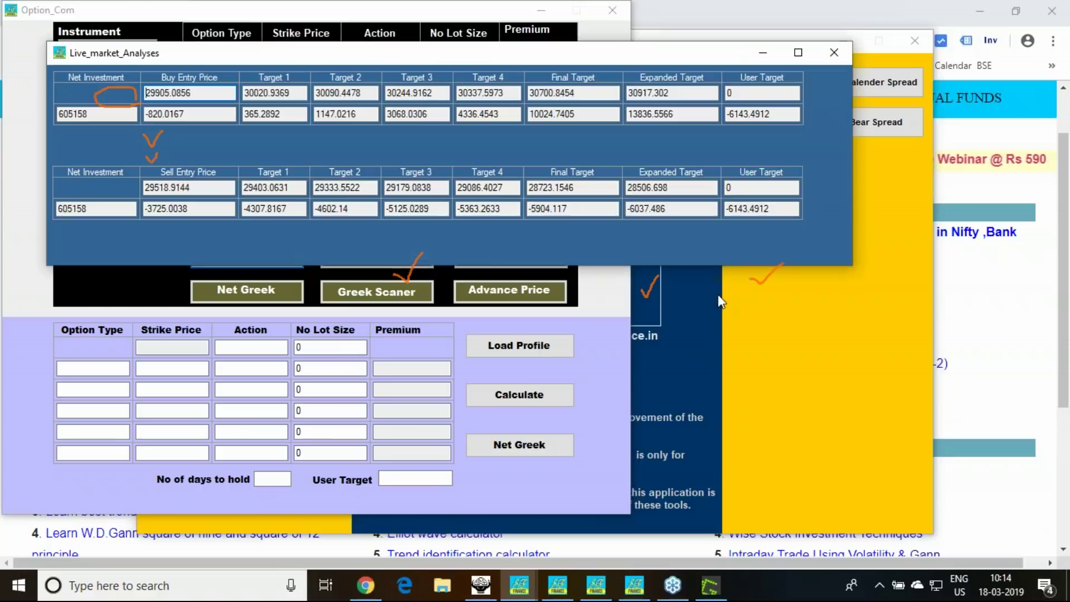
pyautogui.click(833, 52)
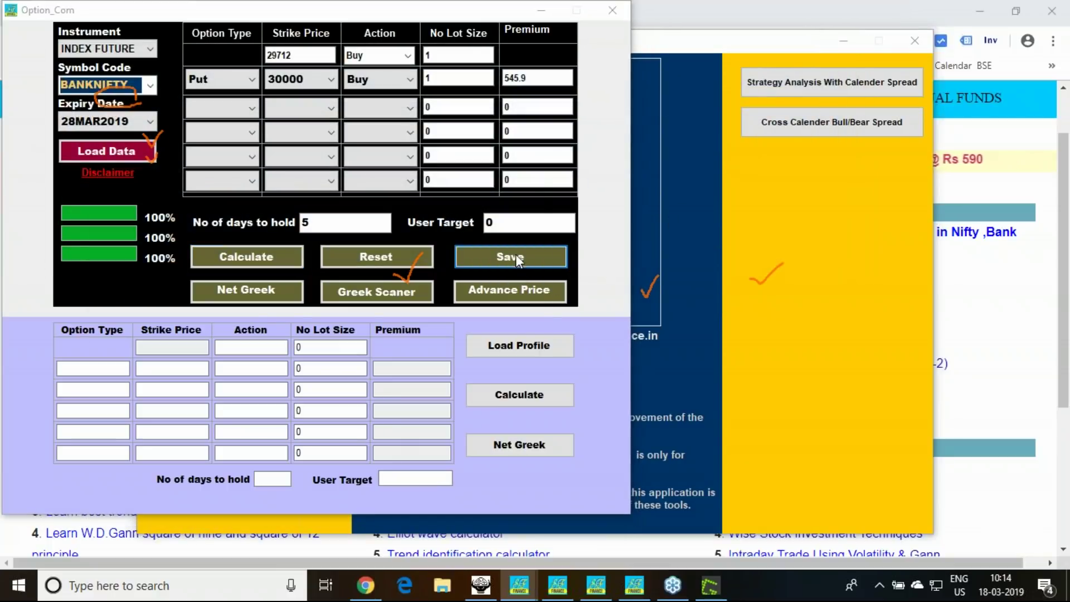
# Step: Save the strategy as profile bank-18-03-2019 in the Option_Profile folder
pyautogui.click(516, 255)
pyautogui.click(226, 230)
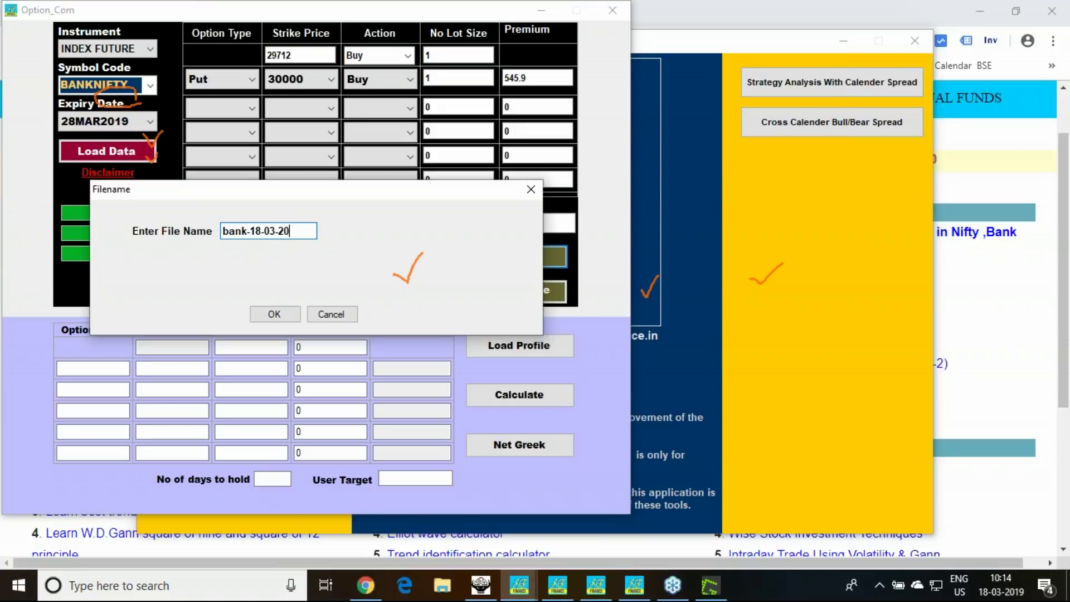
pyautogui.click(273, 314)
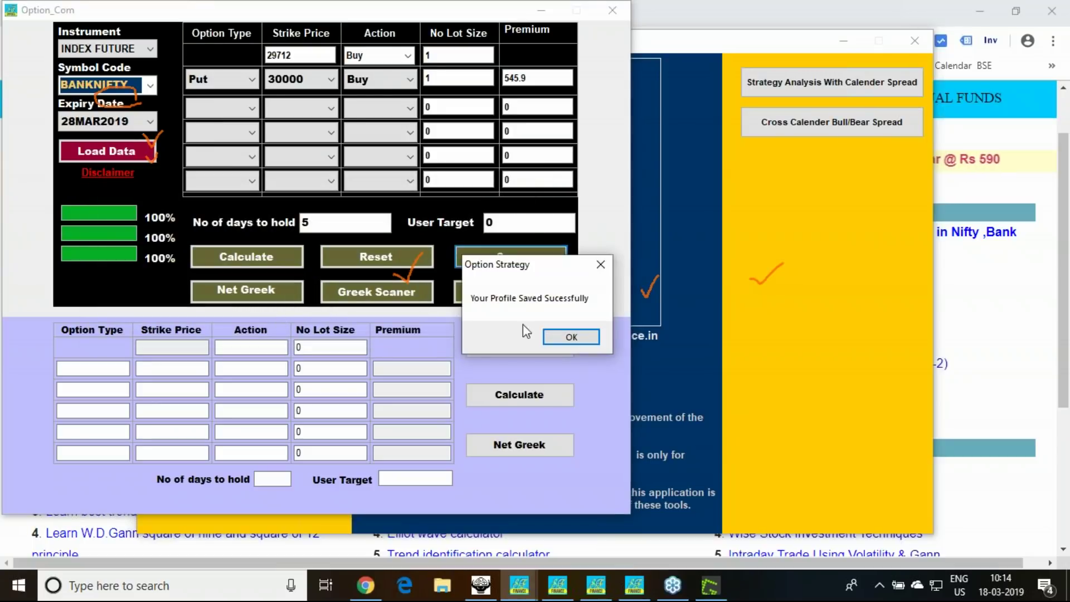
pyautogui.click(577, 337)
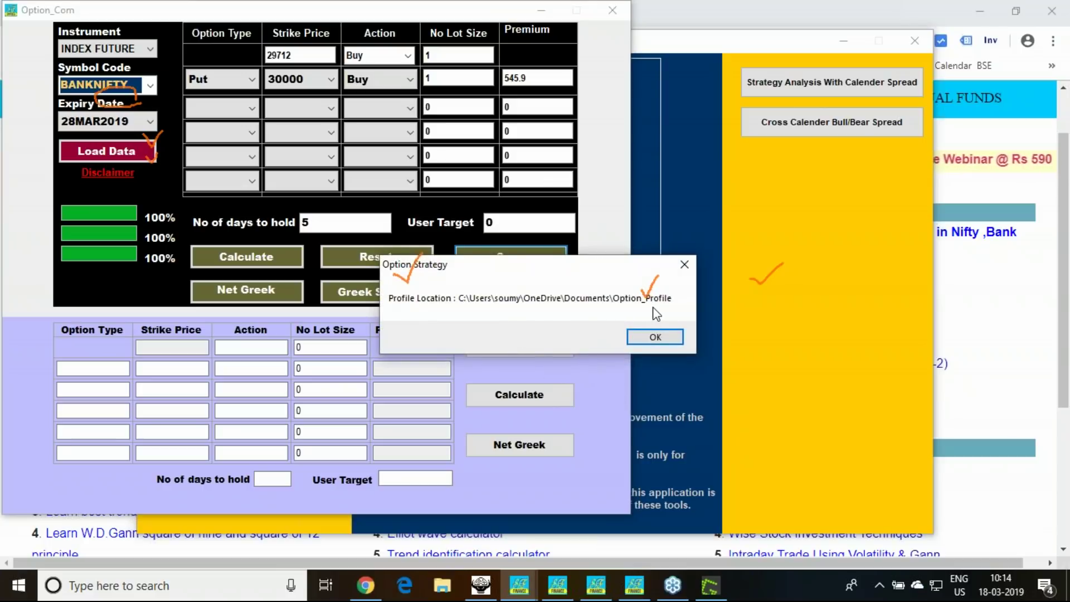
pyautogui.click(657, 337)
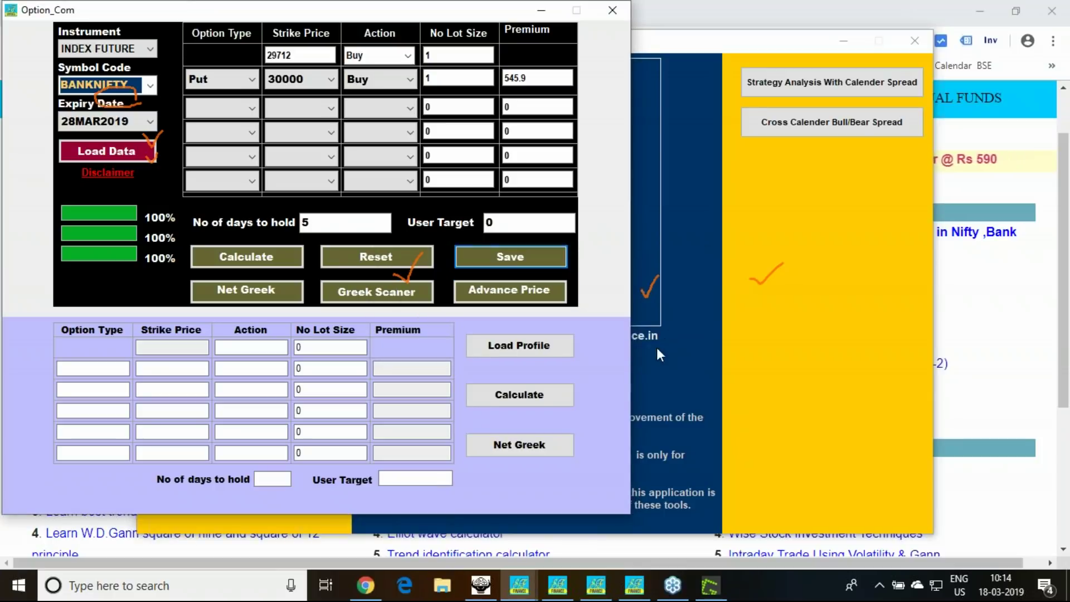
# Step: Load bank-18-03-2019.csv into the comparison grid, then close the Option_Com window
pyautogui.click(545, 348)
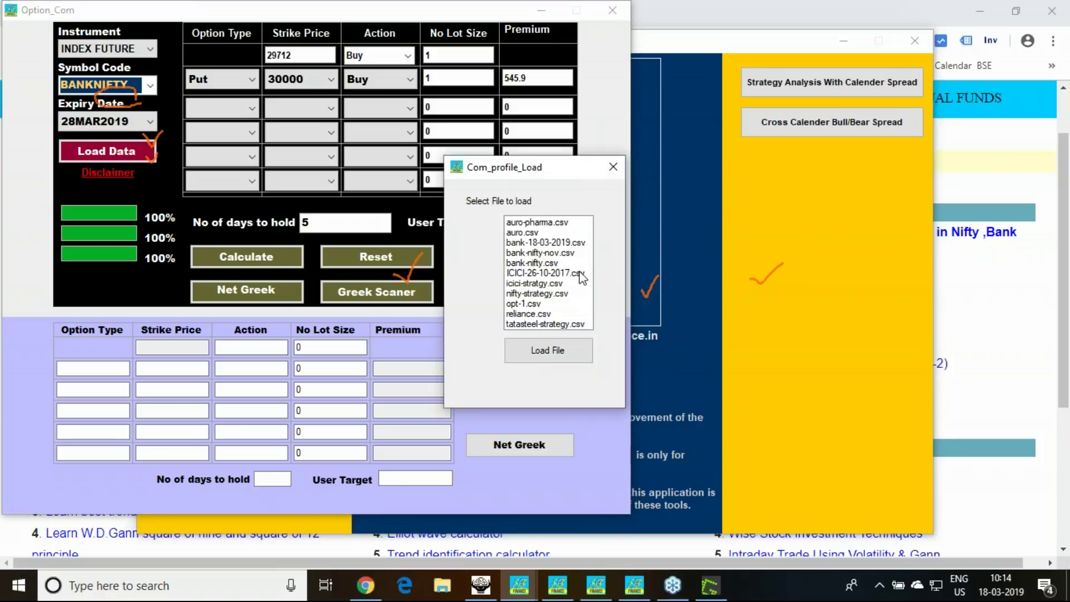
pyautogui.click(554, 244)
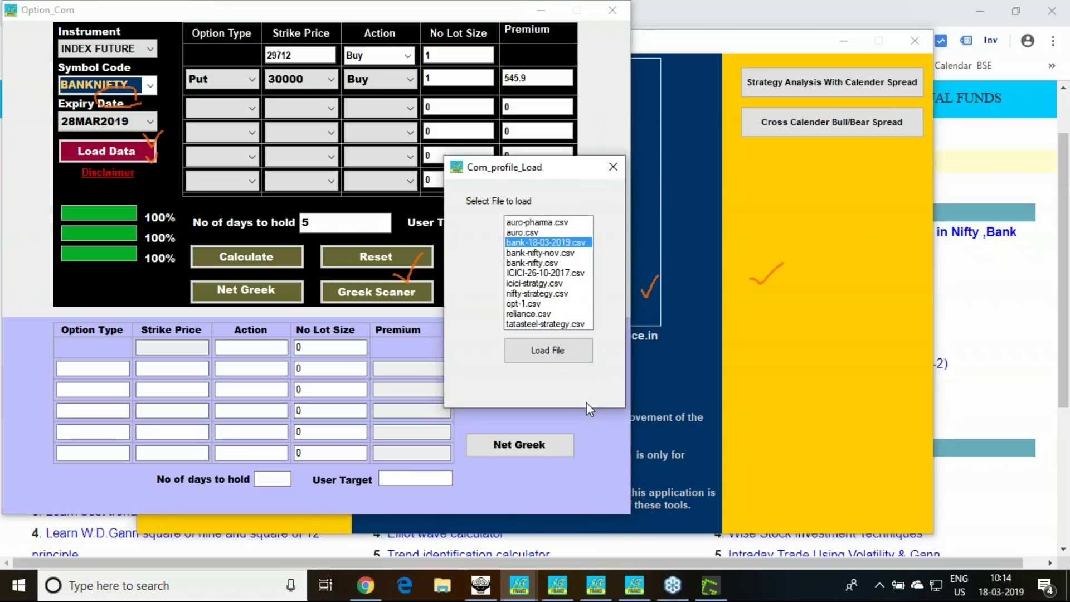
pyautogui.click(557, 354)
pyautogui.click(559, 337)
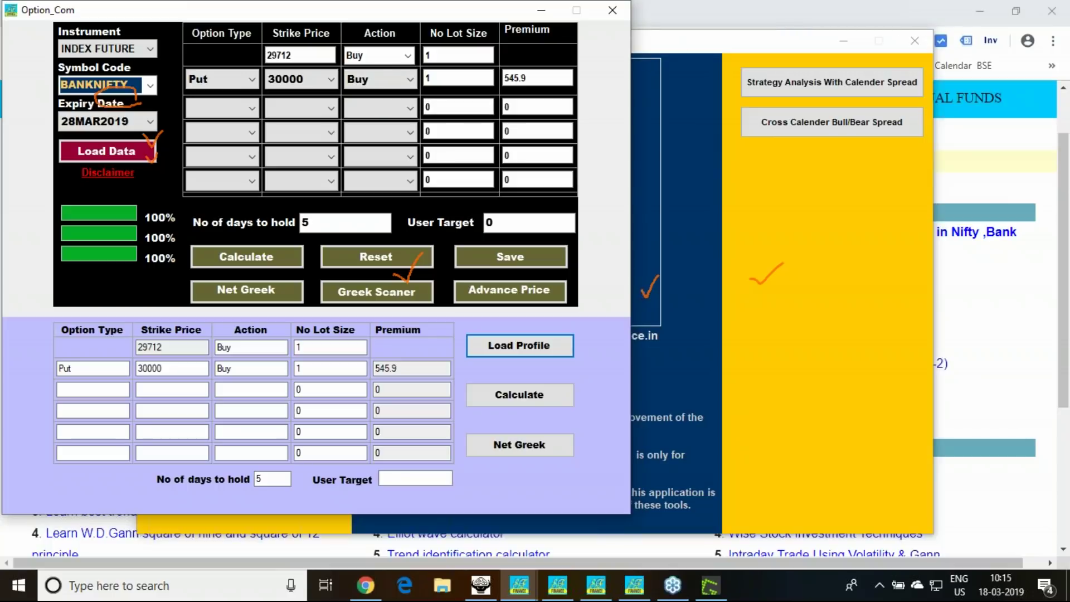
pyautogui.click(612, 10)
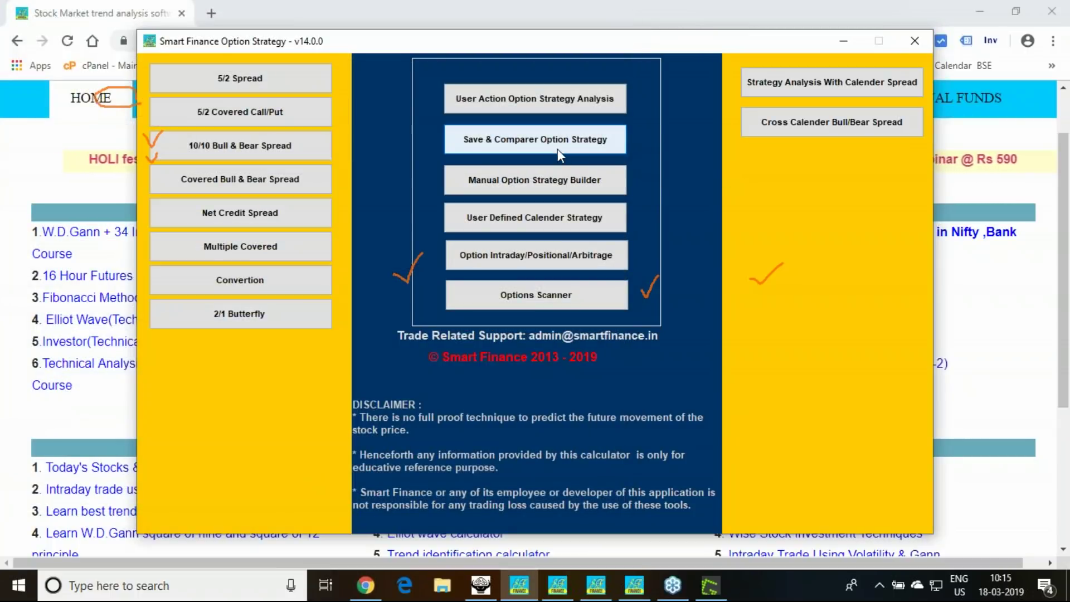
# Step: Close the strategy builder and main window, log out, and bring SF Gann forward
pyautogui.click(504, 178)
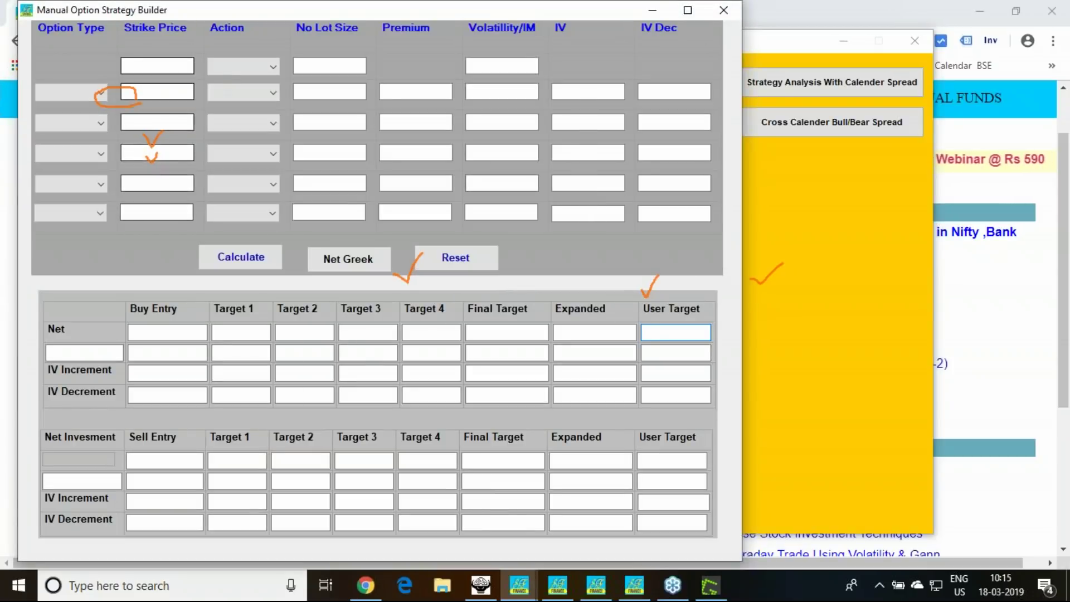
pyautogui.click(727, 15)
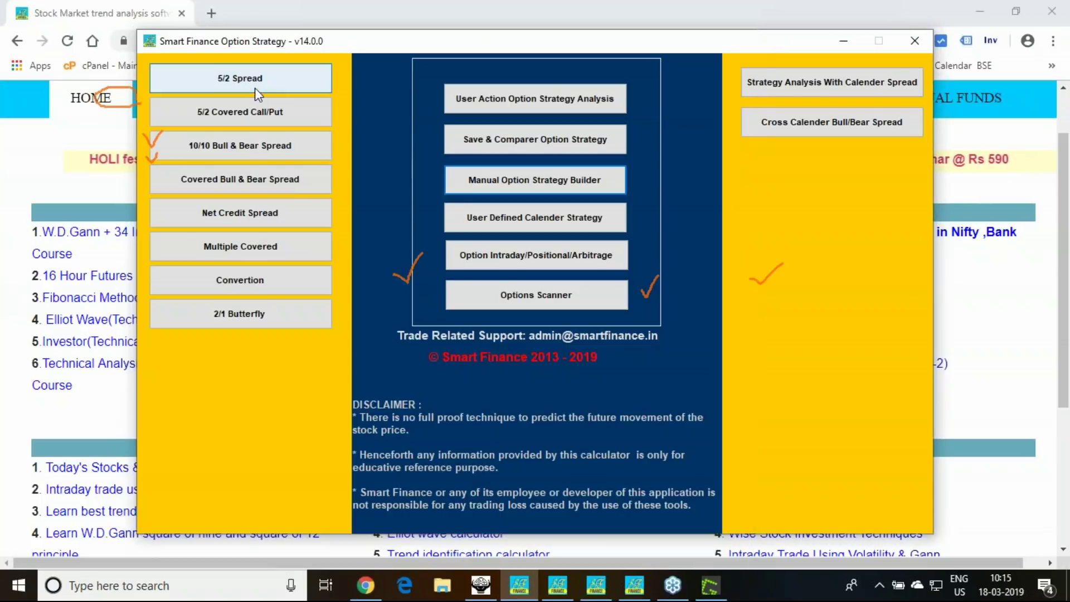
pyautogui.click(915, 40)
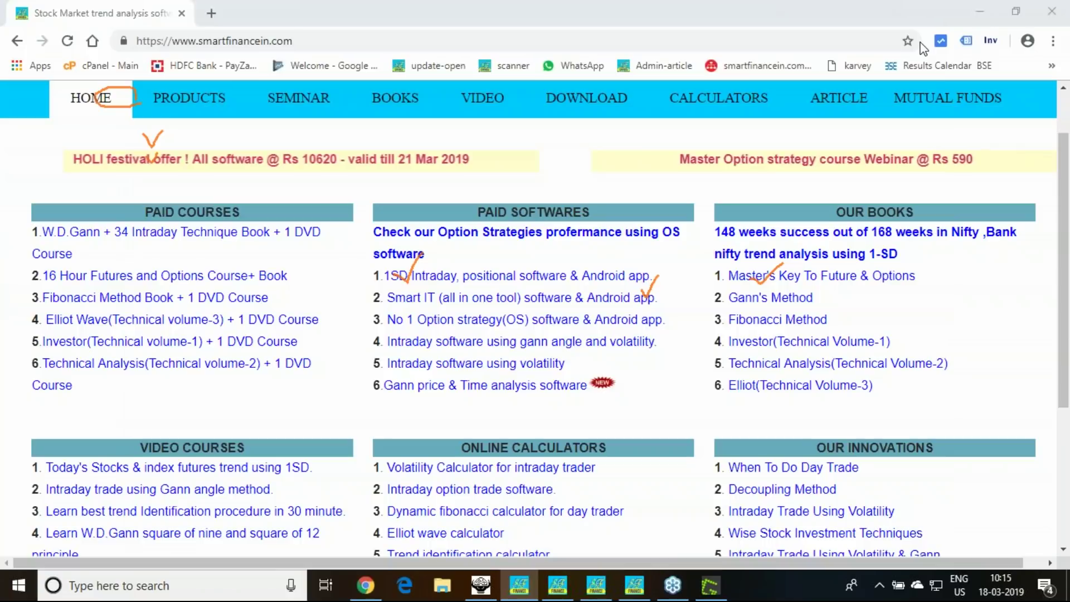
pyautogui.click(520, 152)
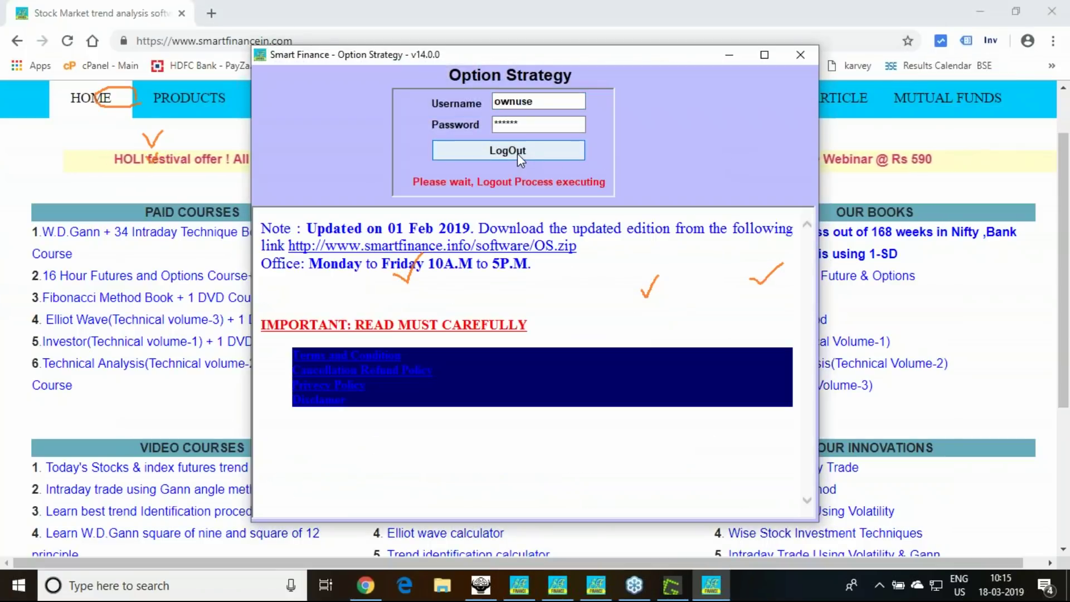
pyautogui.click(603, 358)
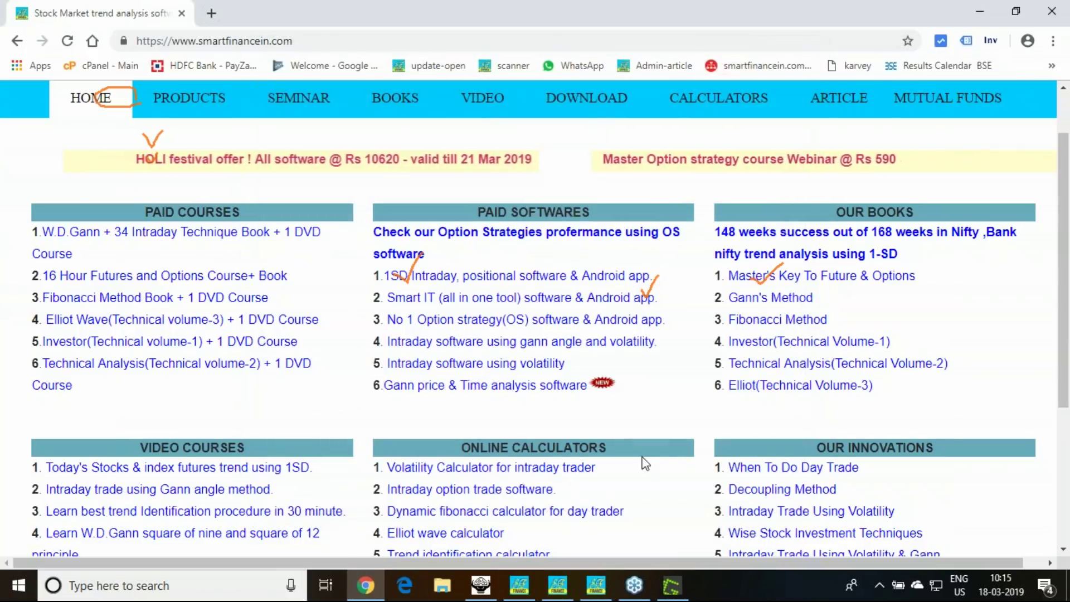
pyautogui.click(598, 592)
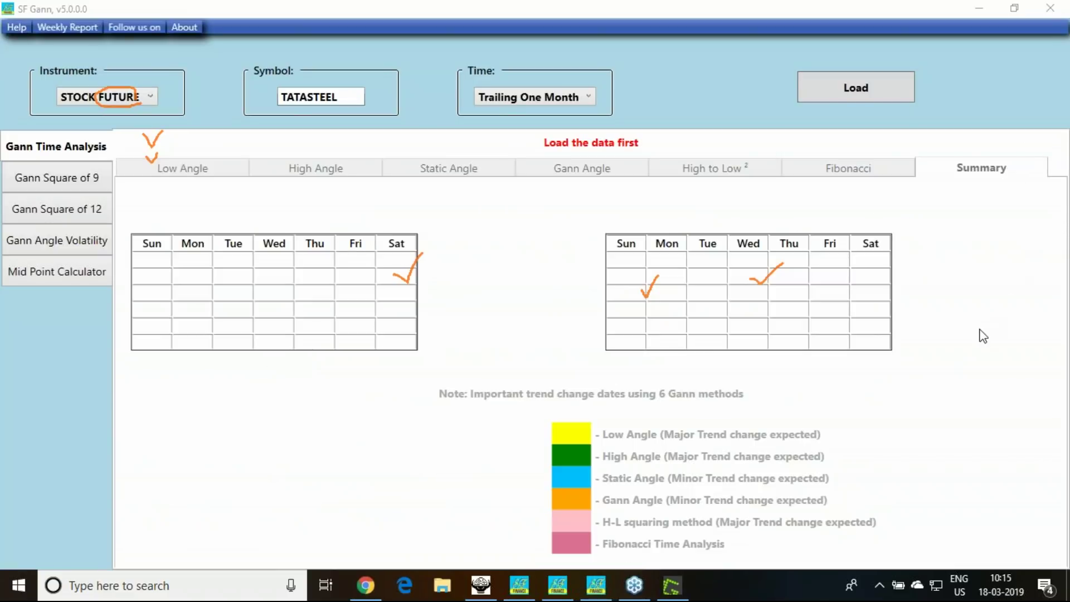
# Step: Load a trailing month of TATASTEEL stock future data in SF Gann
pyautogui.press('Escape')
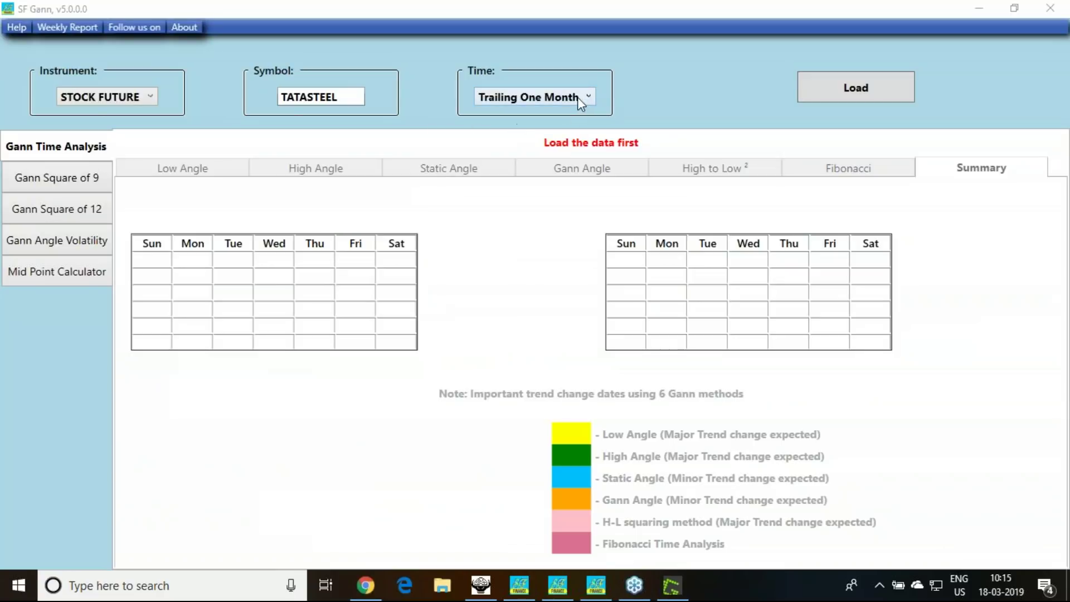
pyautogui.click(883, 90)
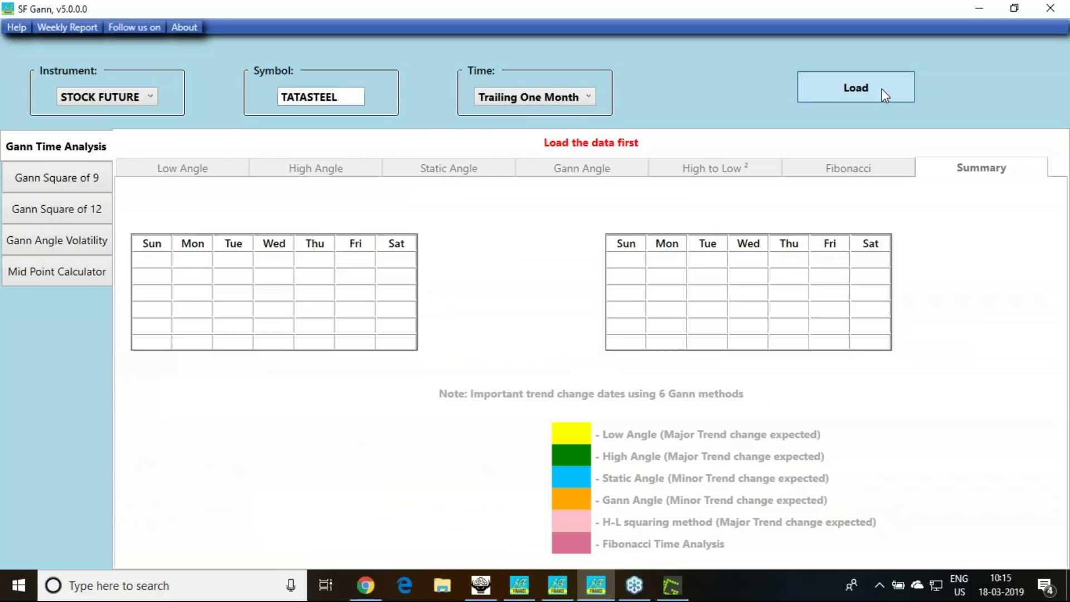
pyautogui.click(882, 89)
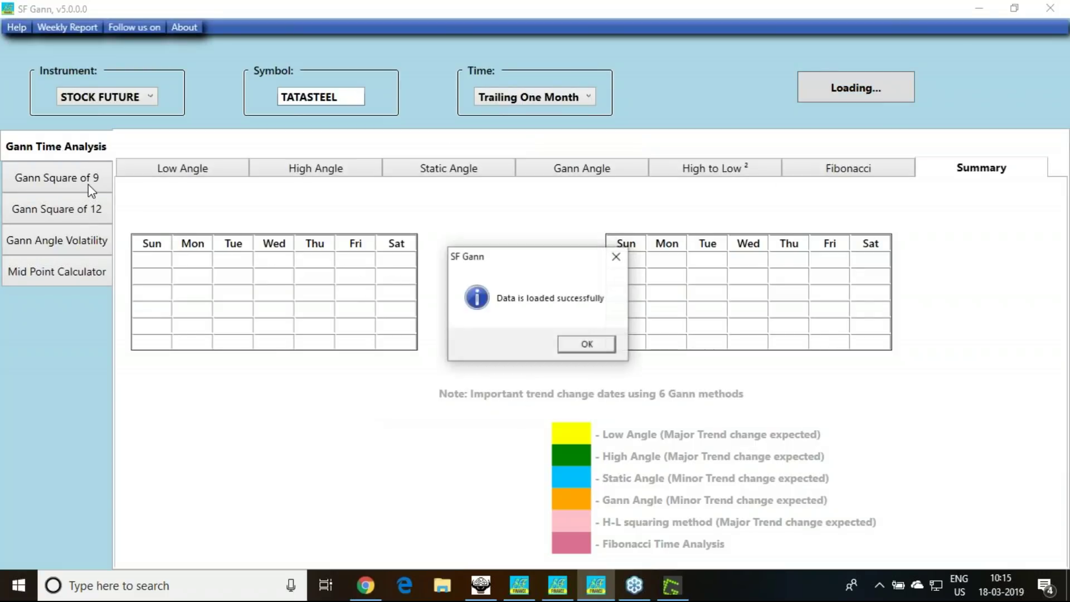
pyautogui.click(588, 343)
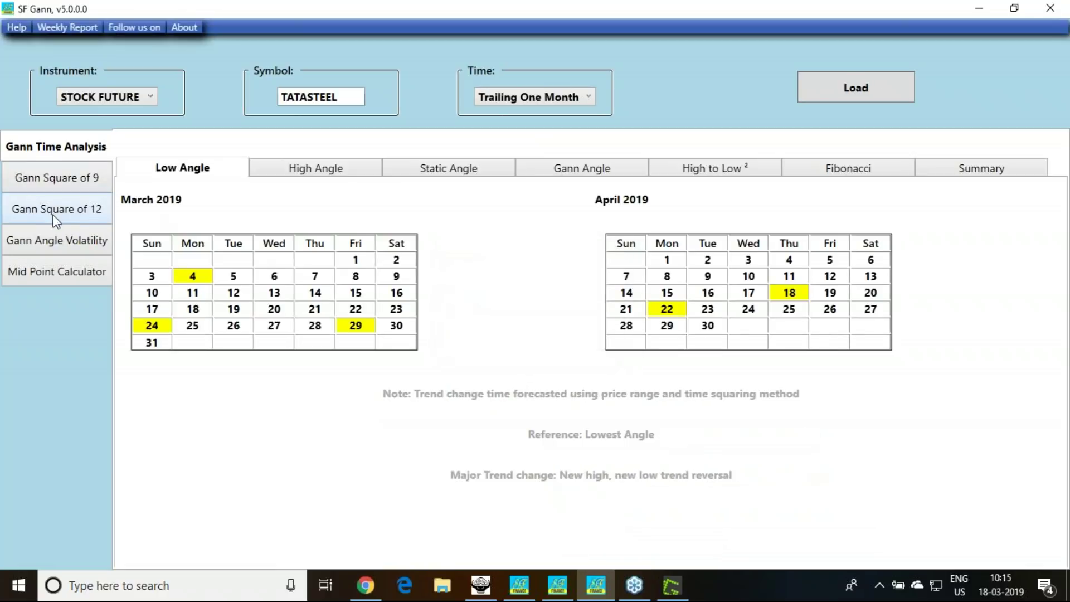
# Step: Calculate three cycles of Gann Angle Volatility targets, highlighting Cycle 1 StopLoss 519.52
pyautogui.click(64, 274)
pyautogui.click(79, 245)
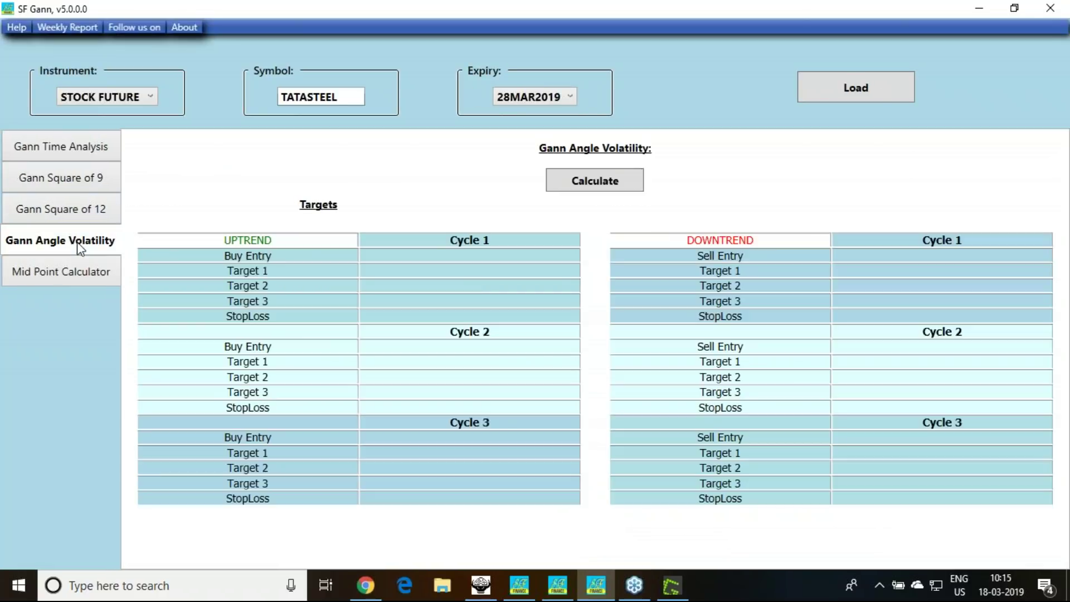
pyautogui.click(84, 223)
pyautogui.click(78, 244)
pyautogui.click(94, 280)
pyautogui.click(99, 251)
pyautogui.click(603, 190)
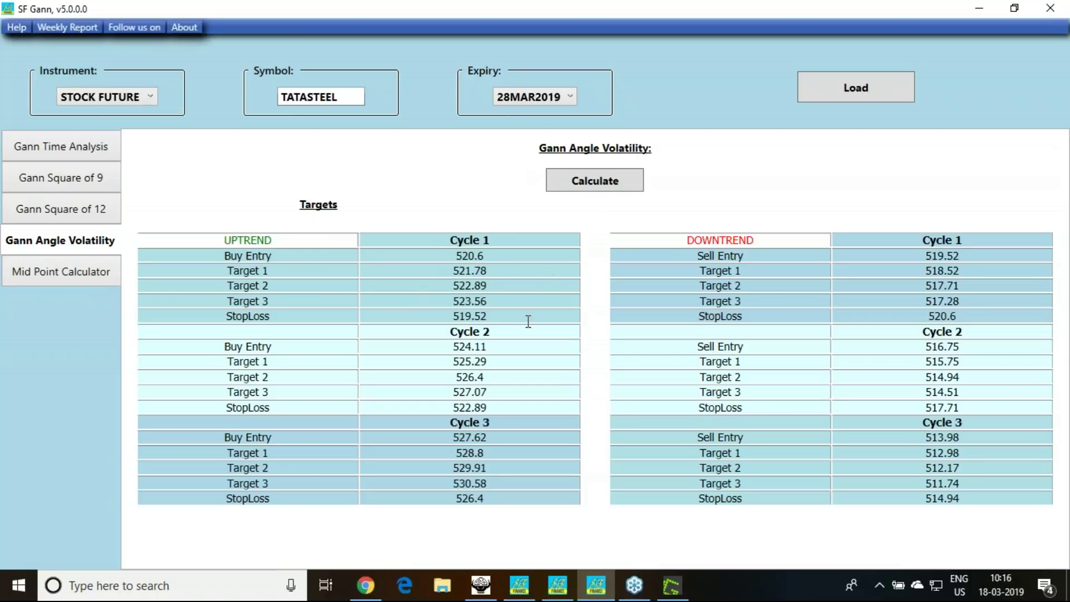
pyautogui.moveTo(447, 322); pyautogui.dragTo(494, 317)
pyautogui.click(92, 150)
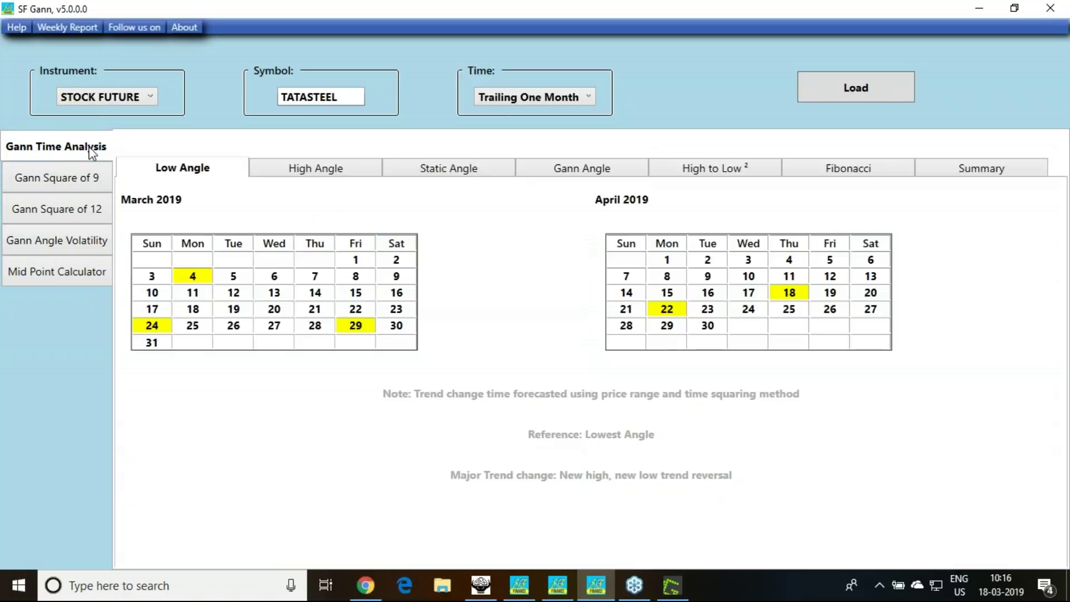
pyautogui.click(334, 176)
pyautogui.click(425, 174)
pyautogui.click(557, 173)
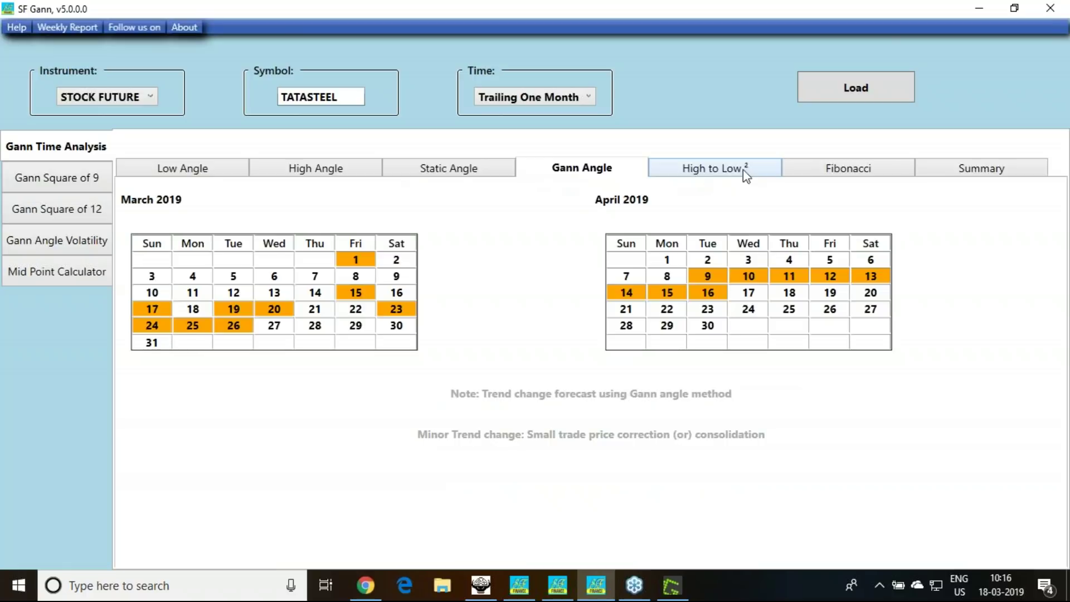
pyautogui.click(695, 175)
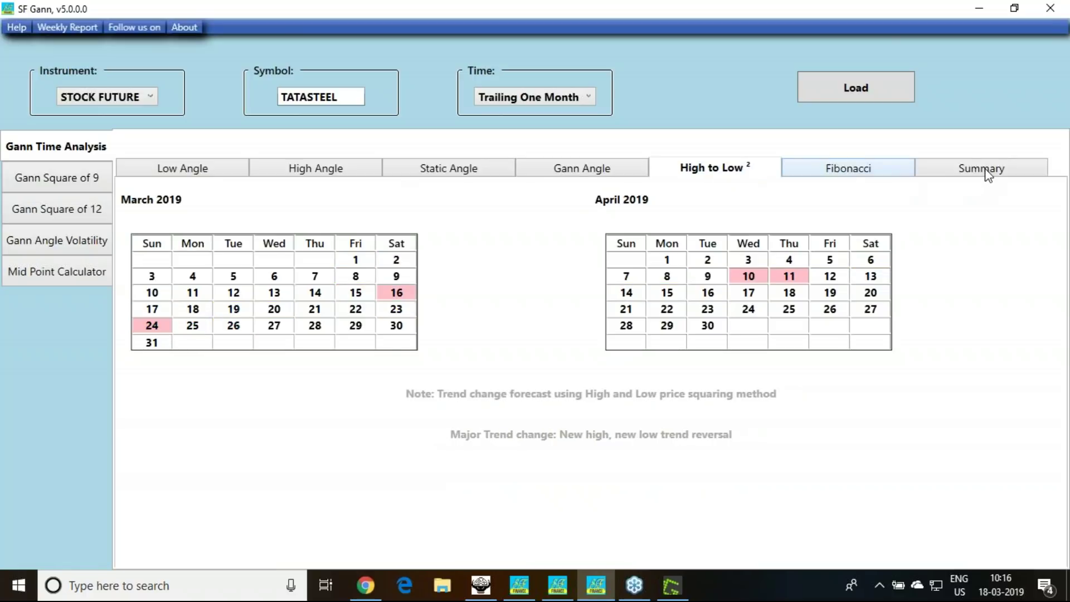
pyautogui.click(848, 170)
pyautogui.click(646, 344)
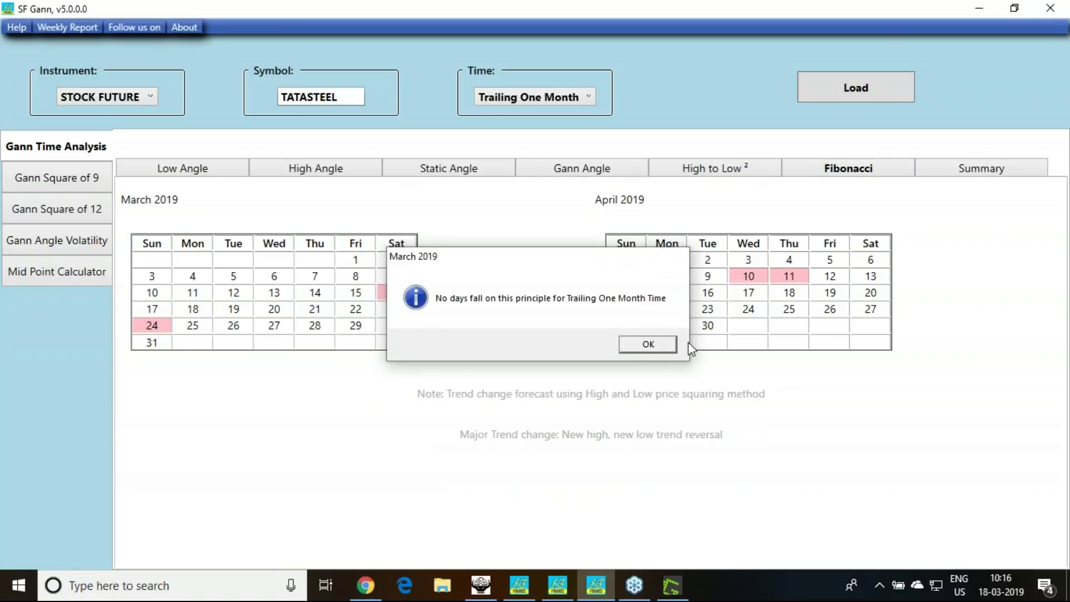
pyautogui.click(983, 171)
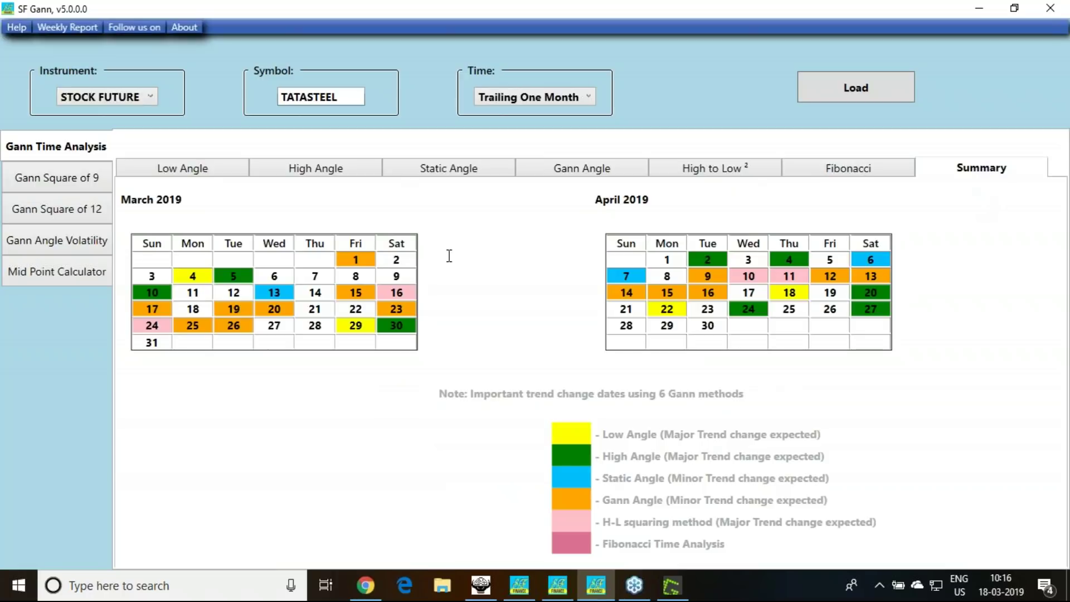
pyautogui.click(184, 176)
pyautogui.click(305, 173)
pyautogui.click(167, 172)
pyautogui.click(287, 169)
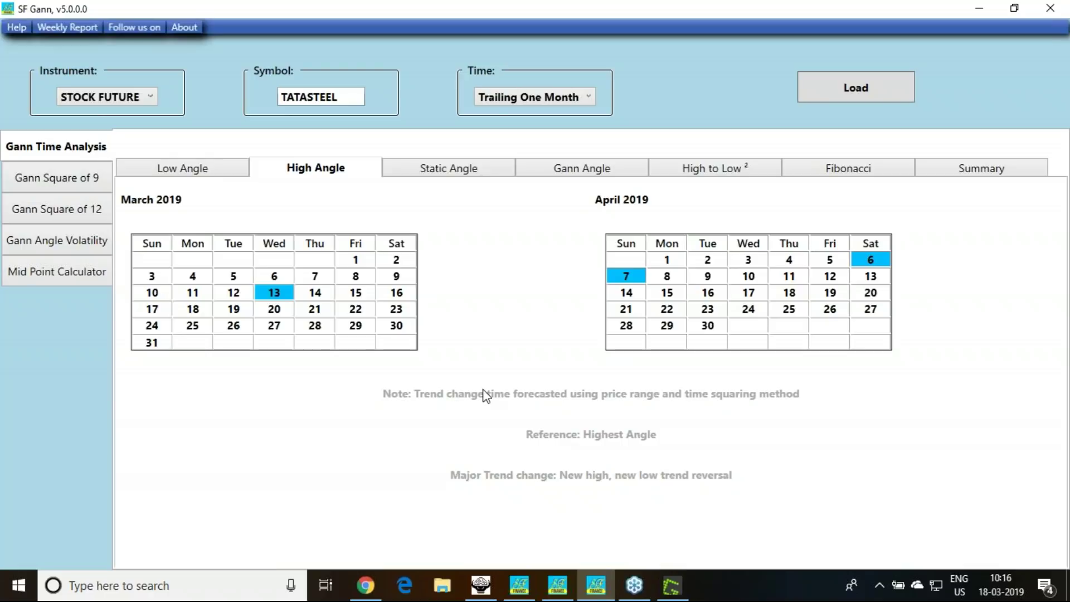
pyautogui.click(172, 173)
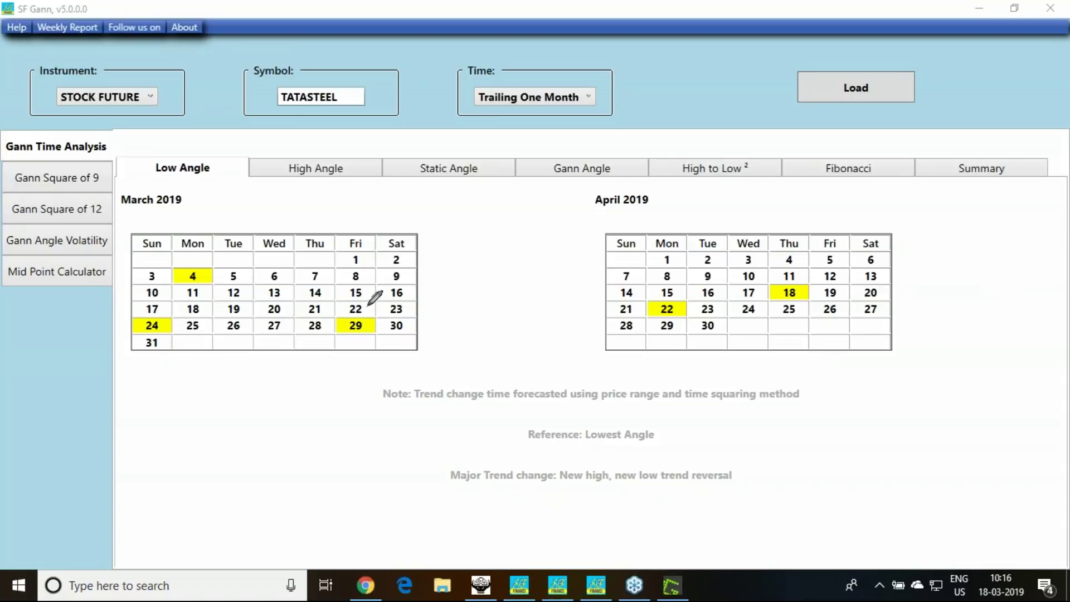
# Step: Annotate the Low Angle calendar: circle 21, 22, 25 March, tick 14 March, note +Ve/-Ve
pyautogui.moveTo(367, 310)
pyautogui.mouseDown()
pyautogui.moveTo(351, 315)
pyautogui.moveTo(344, 300)
pyautogui.moveTo(361, 298)
pyautogui.moveTo(367, 312)
pyautogui.mouseUp()
pyautogui.moveTo(212, 326)
pyautogui.mouseDown()
pyautogui.moveTo(193, 333)
pyautogui.moveTo(187, 315)
pyautogui.moveTo(209, 329)
pyautogui.mouseUp()
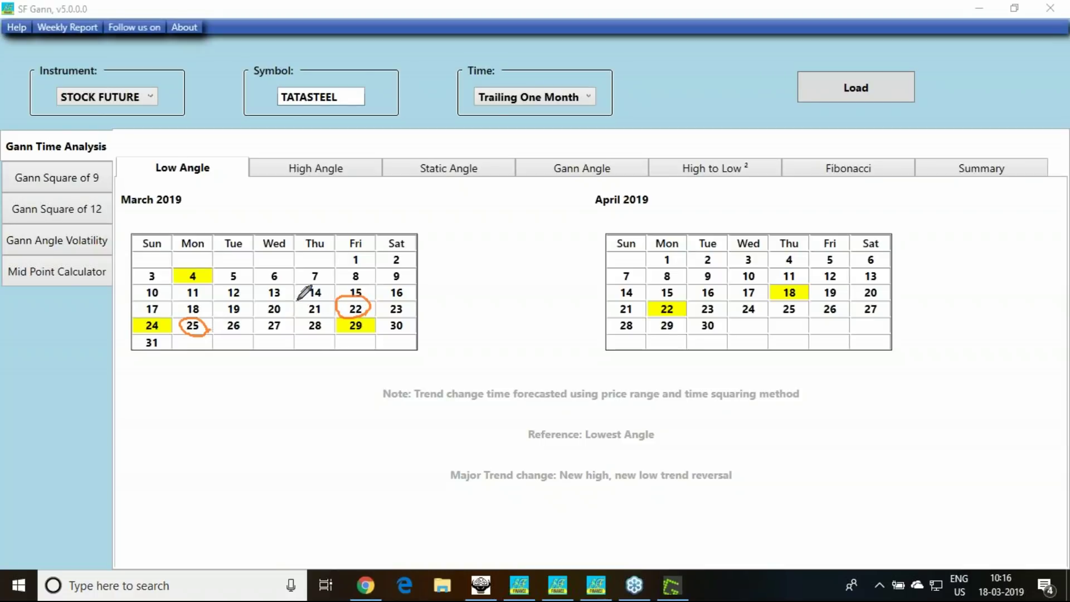
pyautogui.moveTo(297, 300); pyautogui.dragTo(324, 283)
pyautogui.moveTo(231, 380)
pyautogui.mouseDown()
pyautogui.moveTo(255, 379)
pyautogui.moveTo(243, 391)
pyautogui.moveTo(281, 366)
pyautogui.moveTo(302, 381)
pyautogui.mouseUp()
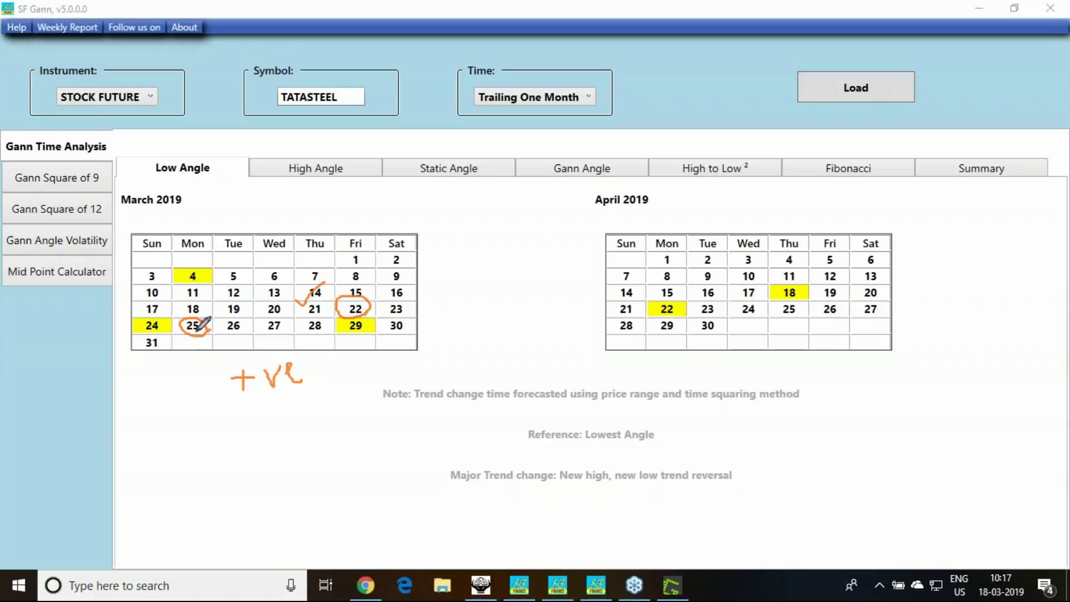
pyautogui.moveTo(352, 380)
pyautogui.mouseDown()
pyautogui.moveTo(429, 365)
pyautogui.moveTo(458, 385)
pyautogui.mouseUp()
pyautogui.moveTo(240, 432)
pyautogui.mouseDown()
pyautogui.moveTo(282, 434)
pyautogui.moveTo(292, 409)
pyautogui.moveTo(332, 433)
pyautogui.mouseUp()
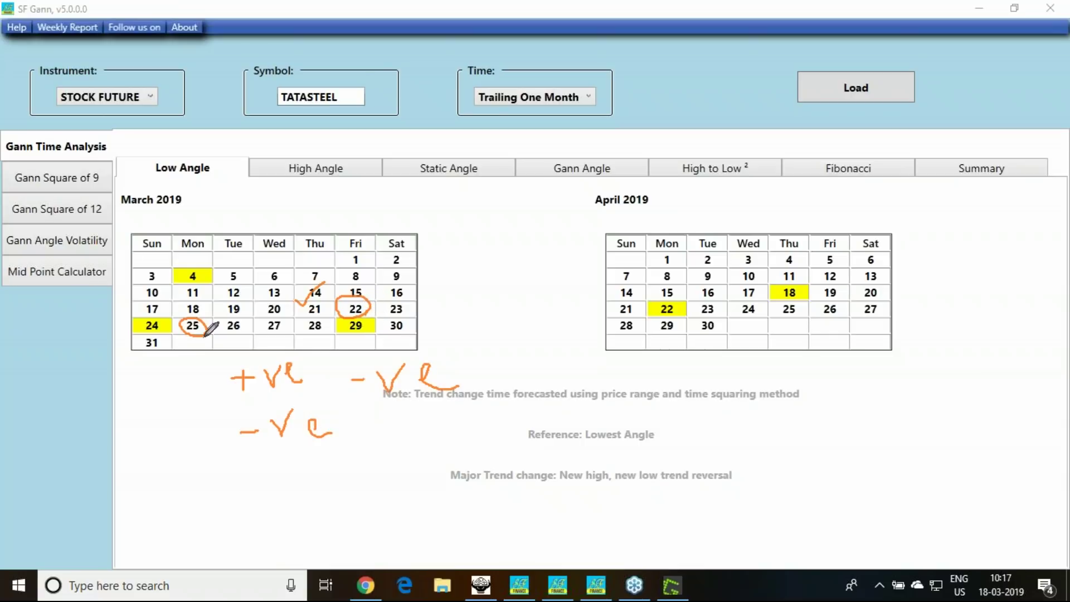
pyautogui.moveTo(371, 427)
pyautogui.mouseDown()
pyautogui.moveTo(392, 425)
pyautogui.moveTo(385, 437)
pyautogui.moveTo(432, 415)
pyautogui.moveTo(432, 427)
pyautogui.mouseUp()
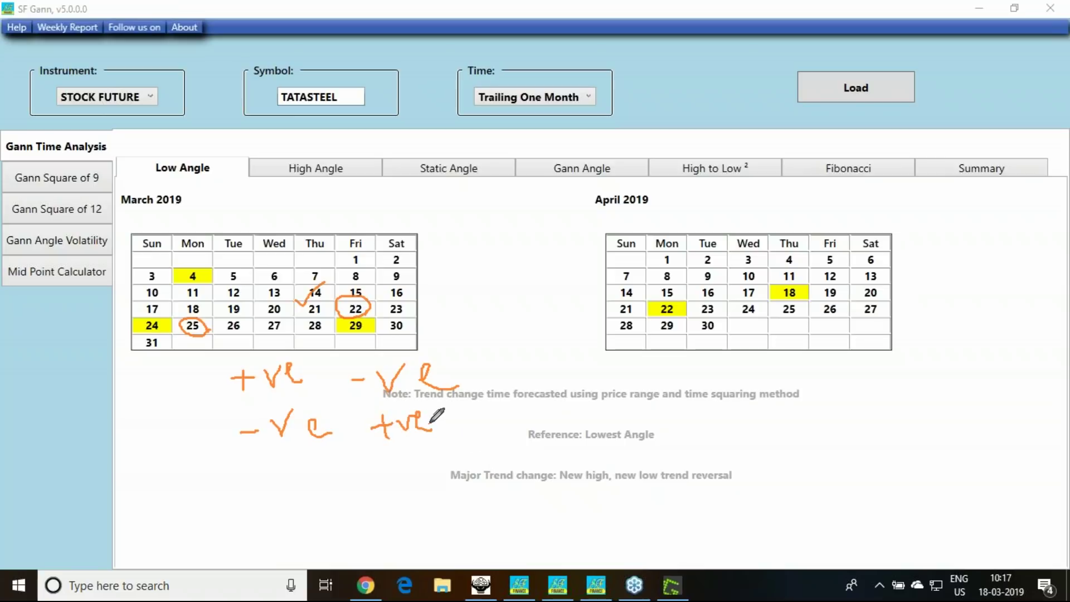
pyautogui.moveTo(319, 315)
pyautogui.mouseDown()
pyautogui.moveTo(301, 314)
pyautogui.moveTo(333, 302)
pyautogui.mouseUp()
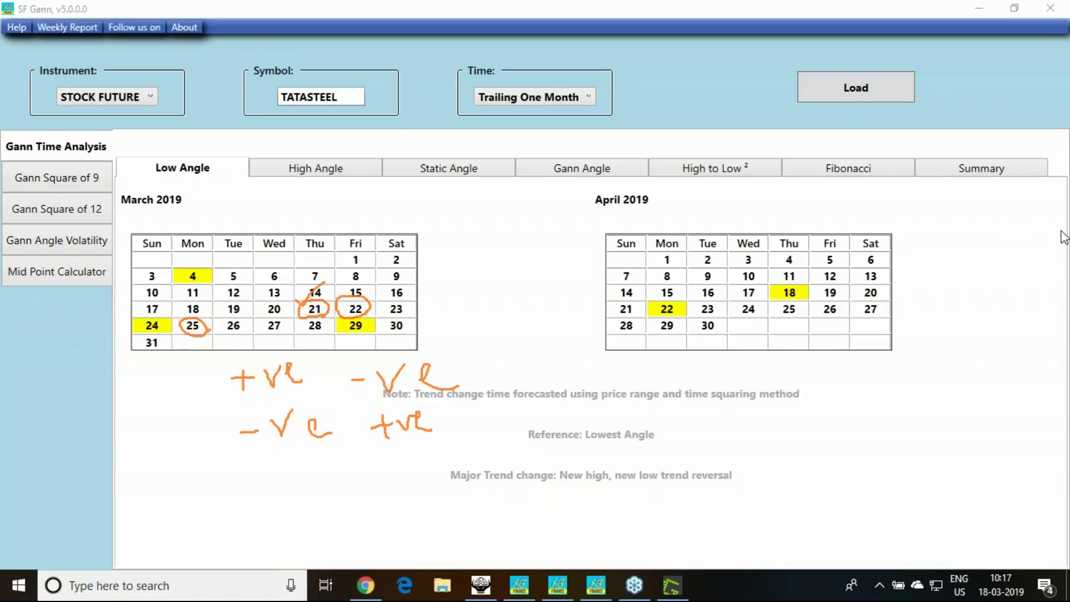
# Step: Erase the annotations, jot 65% between the calendars, and switch to SF Integrated Tool
pyautogui.click(1023, 349)
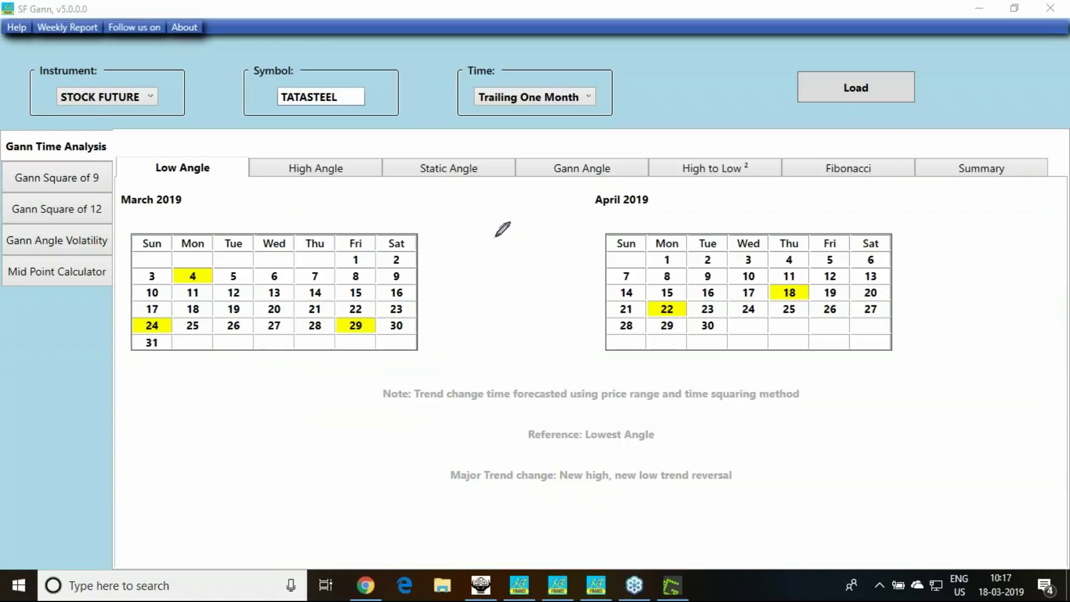
pyautogui.moveTo(503, 218)
pyautogui.mouseDown()
pyautogui.moveTo(495, 250)
pyautogui.moveTo(532, 241)
pyautogui.moveTo(527, 252)
pyautogui.moveTo(544, 225)
pyautogui.moveTo(560, 263)
pyautogui.mouseUp()
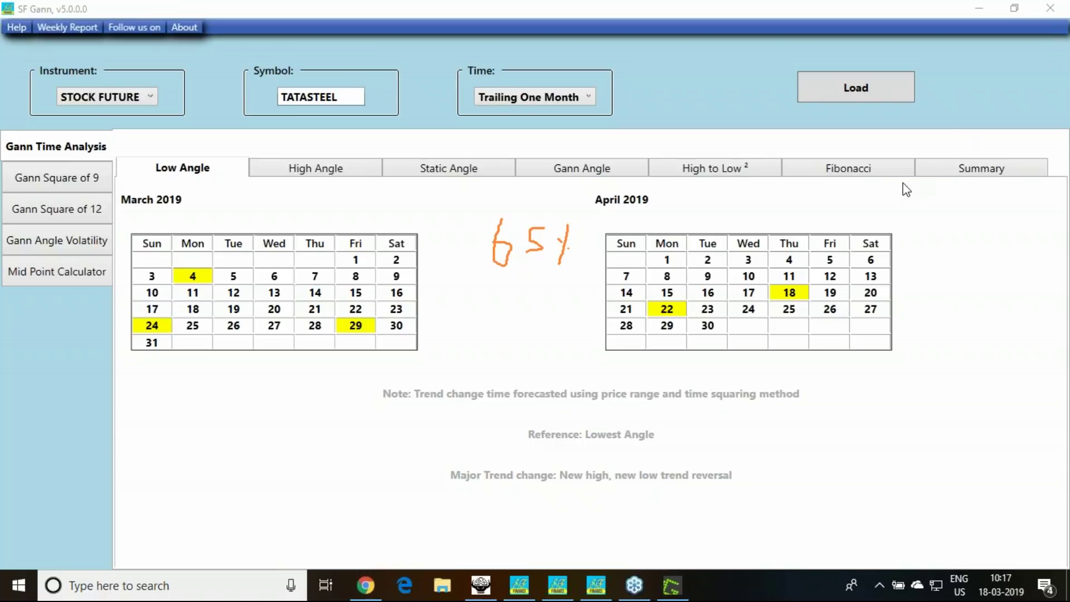
pyautogui.hotkey('alt', 'Tab')
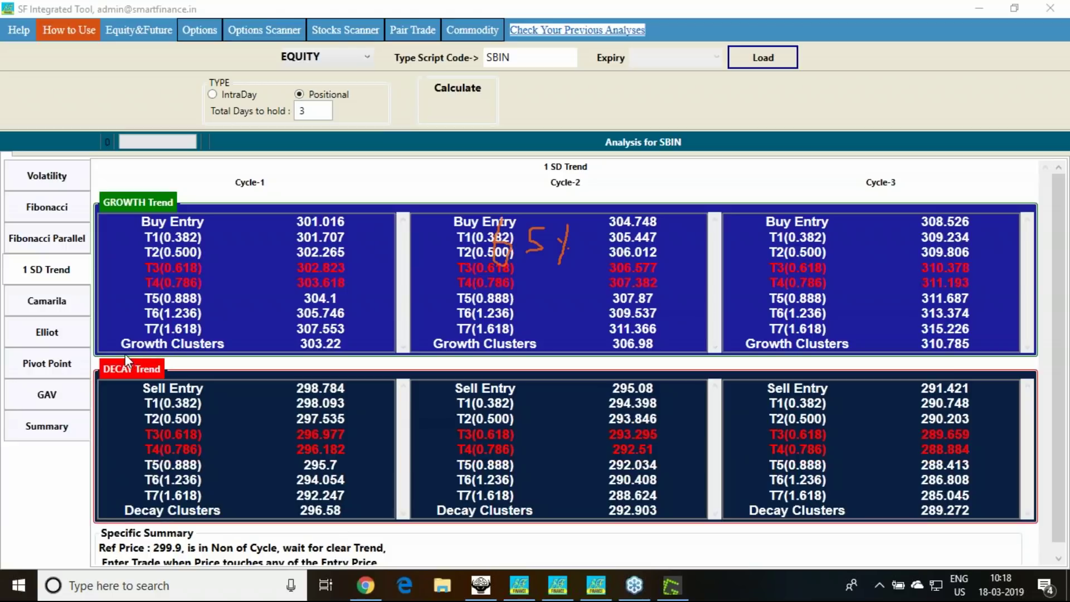
# Step: Review SBIN's Summary, Fibonacci and 1 SD Trend tables, then return to Summary and open SF 1SD
pyautogui.press('Escape')
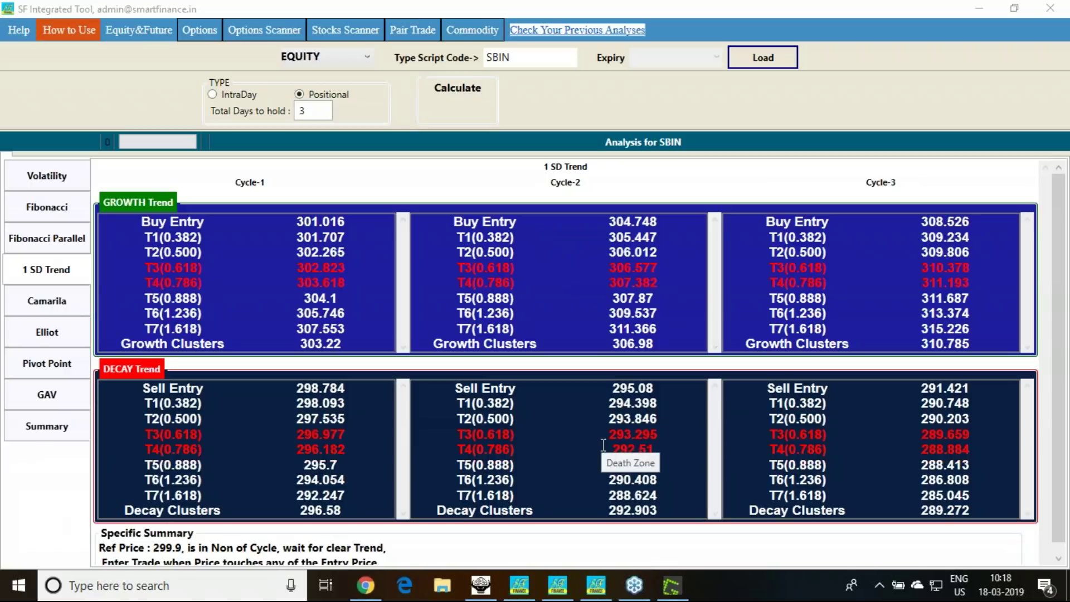
pyautogui.click(65, 429)
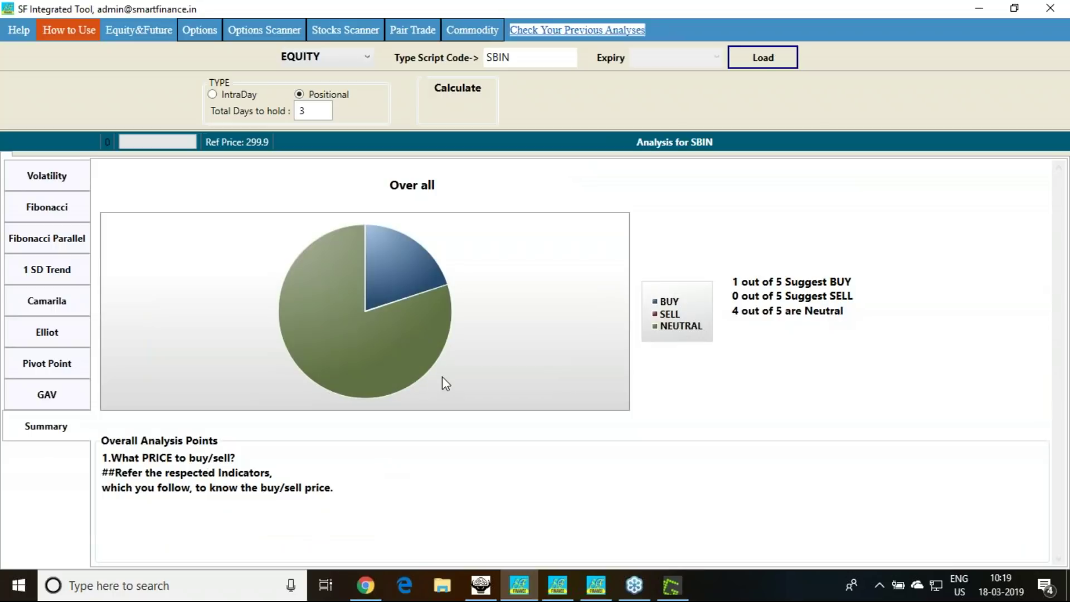
pyautogui.click(49, 206)
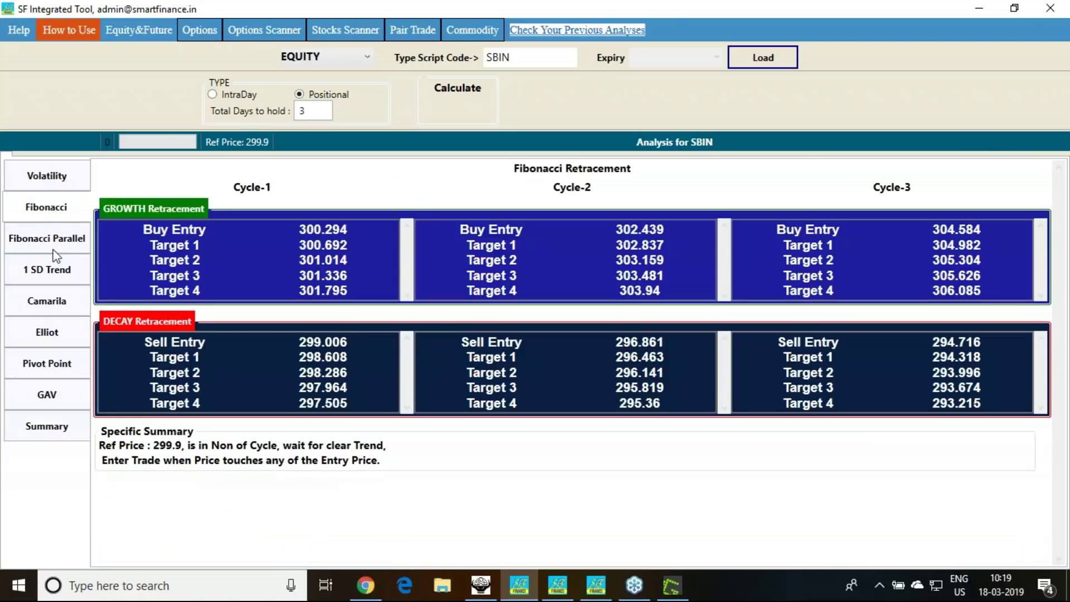
pyautogui.click(57, 273)
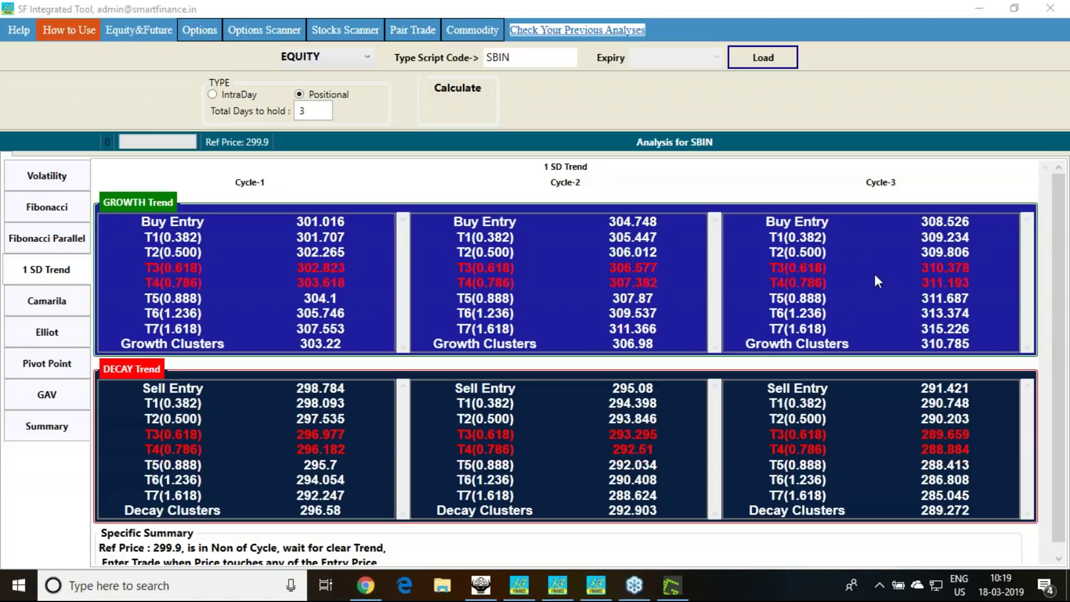
pyautogui.moveTo(87, 274)
pyautogui.mouseDown()
pyautogui.moveTo(61, 282)
pyautogui.moveTo(17, 262)
pyautogui.moveTo(88, 266)
pyautogui.moveTo(87, 278)
pyautogui.moveTo(119, 235)
pyautogui.mouseUp()
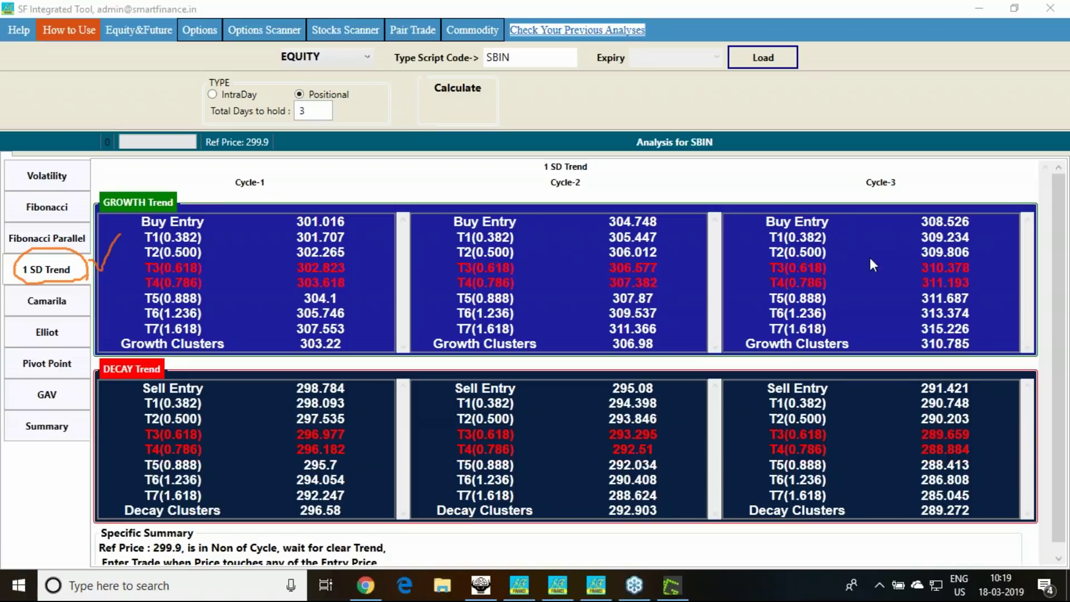
pyautogui.click(47, 426)
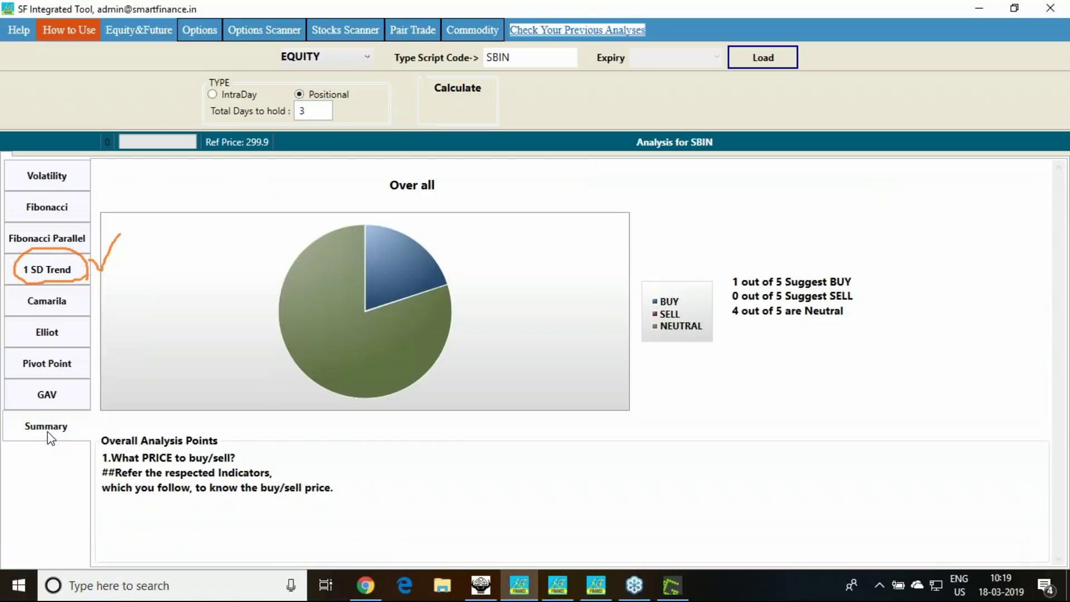
pyautogui.click(551, 596)
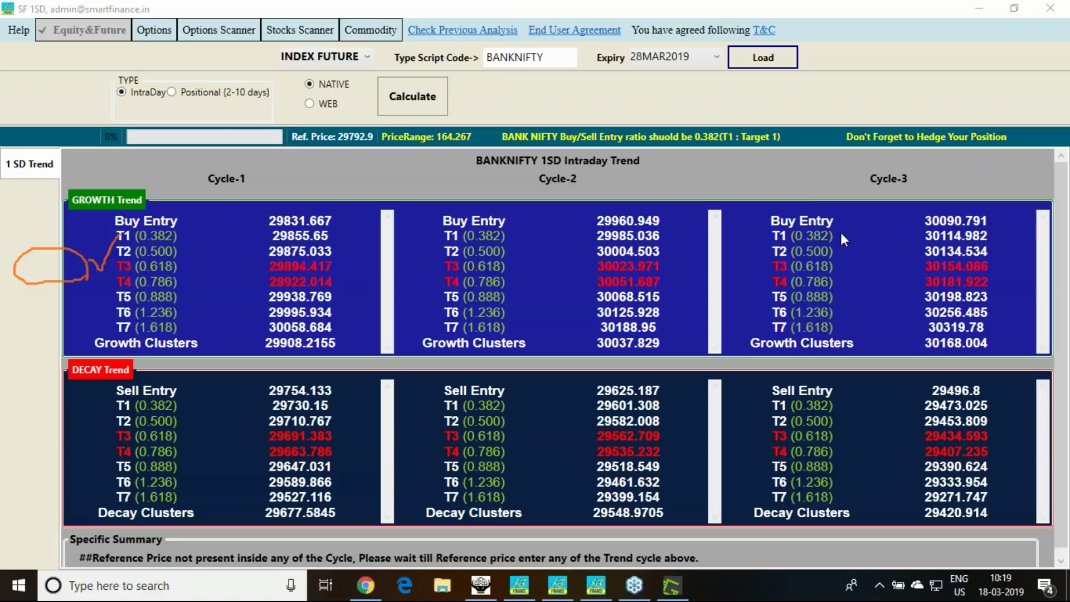
# Step: Clear the annotations in SF 1SD and switch to the Smart Finance website in Chrome
pyautogui.click(895, 345)
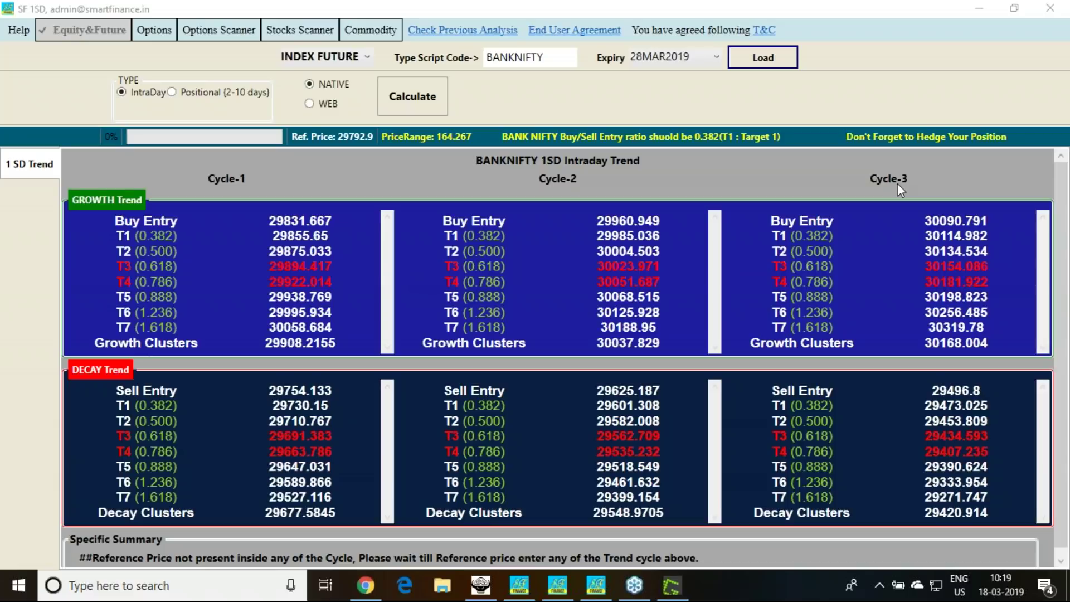
pyautogui.hotkey('alt', 'Tab')
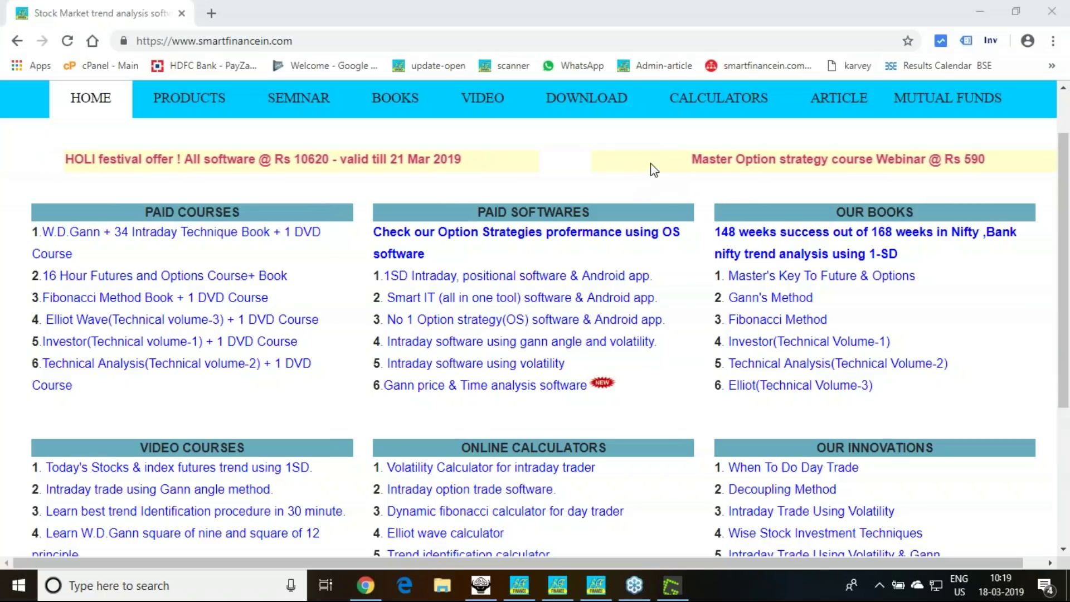
# Step: Open the Holi festival offer in a new tab and scroll to the offer boxes
pyautogui.click(334, 163)
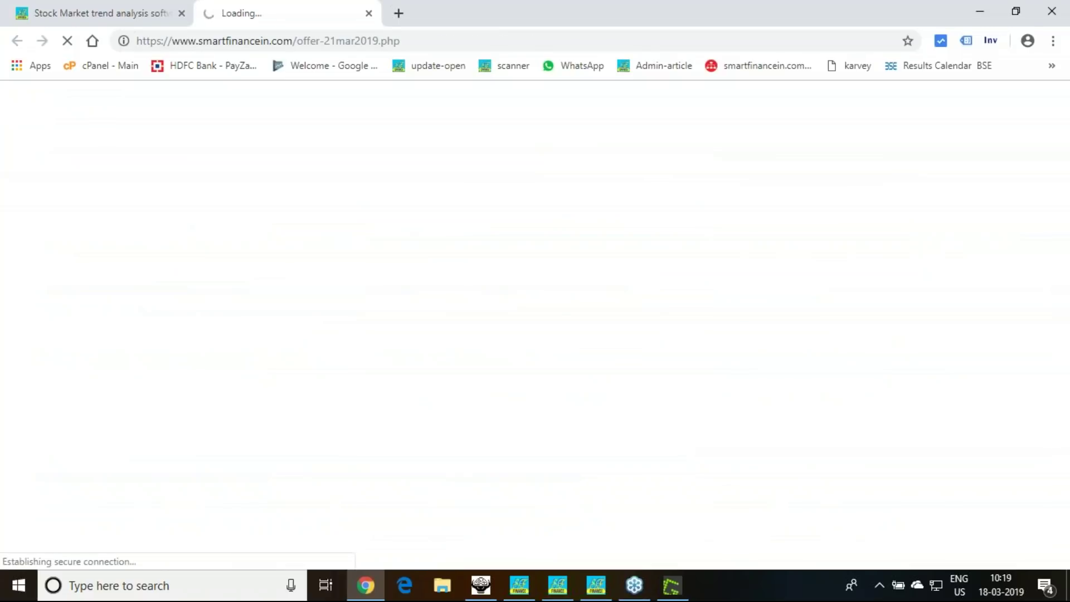
pyautogui.scroll(-3, 346, 169)
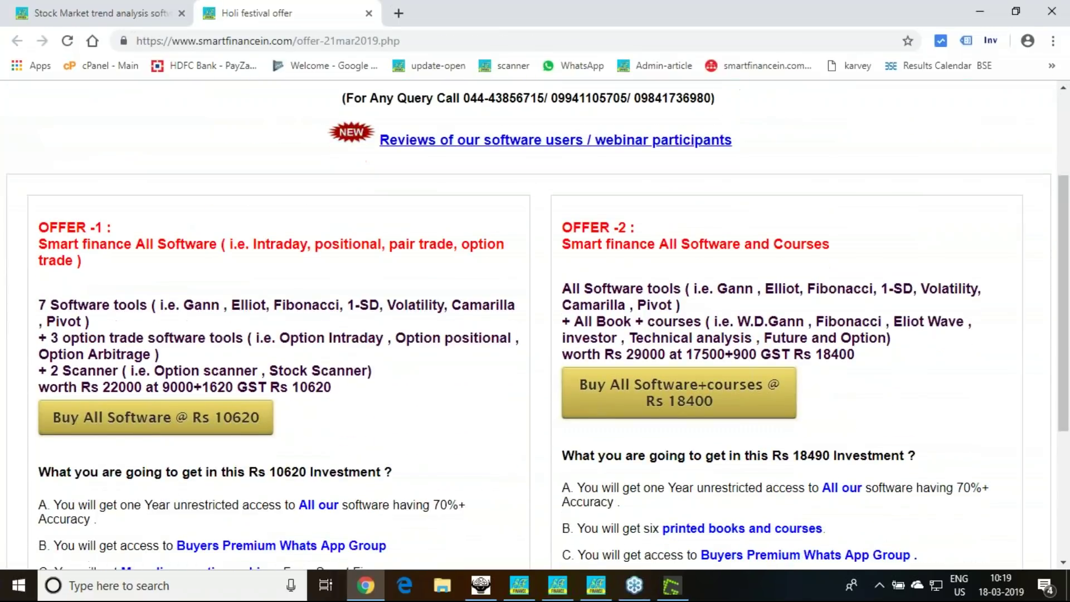
pyautogui.scroll(-3, 365, 175)
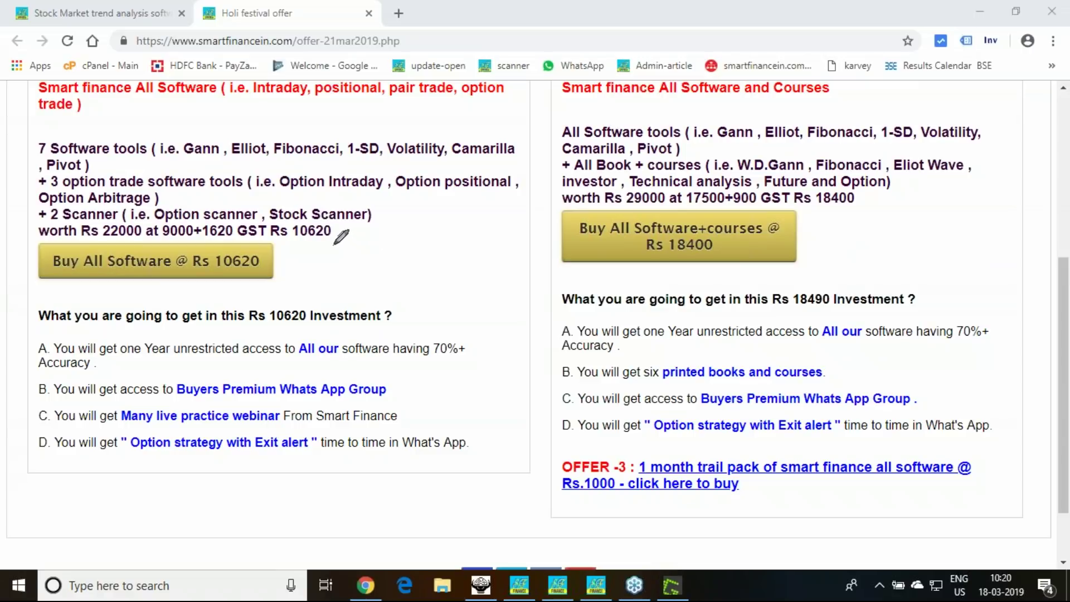
# Step: Mark up the Rs 22000, Rs 18400, Rs.1000 trial and 9620 offer details, then clear them
pyautogui.moveTo(108, 240); pyautogui.dragTo(128, 241)
pyautogui.moveTo(279, 260); pyautogui.dragTo(306, 246)
pyautogui.moveTo(595, 241); pyautogui.dragTo(616, 242)
pyautogui.moveTo(680, 262)
pyautogui.mouseDown()
pyautogui.moveTo(737, 252)
pyautogui.moveTo(747, 239)
pyautogui.mouseUp()
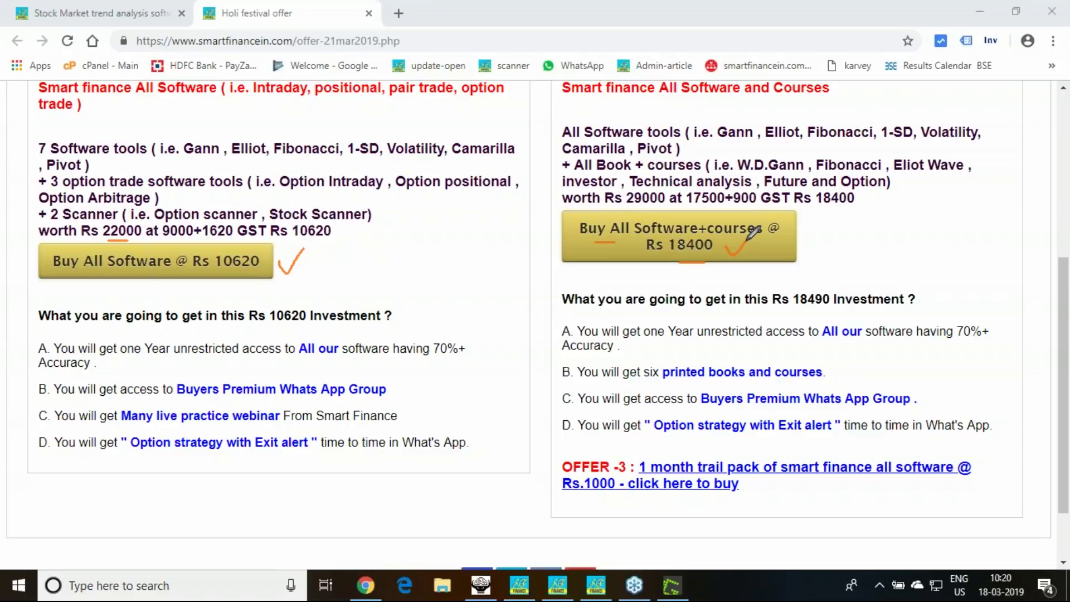
pyautogui.moveTo(662, 452)
pyautogui.mouseDown()
pyautogui.moveTo(675, 456)
pyautogui.moveTo(697, 431)
pyautogui.mouseUp()
pyautogui.moveTo(633, 505)
pyautogui.mouseDown()
pyautogui.moveTo(549, 491)
pyautogui.moveTo(644, 485)
pyautogui.moveTo(621, 521)
pyautogui.mouseUp()
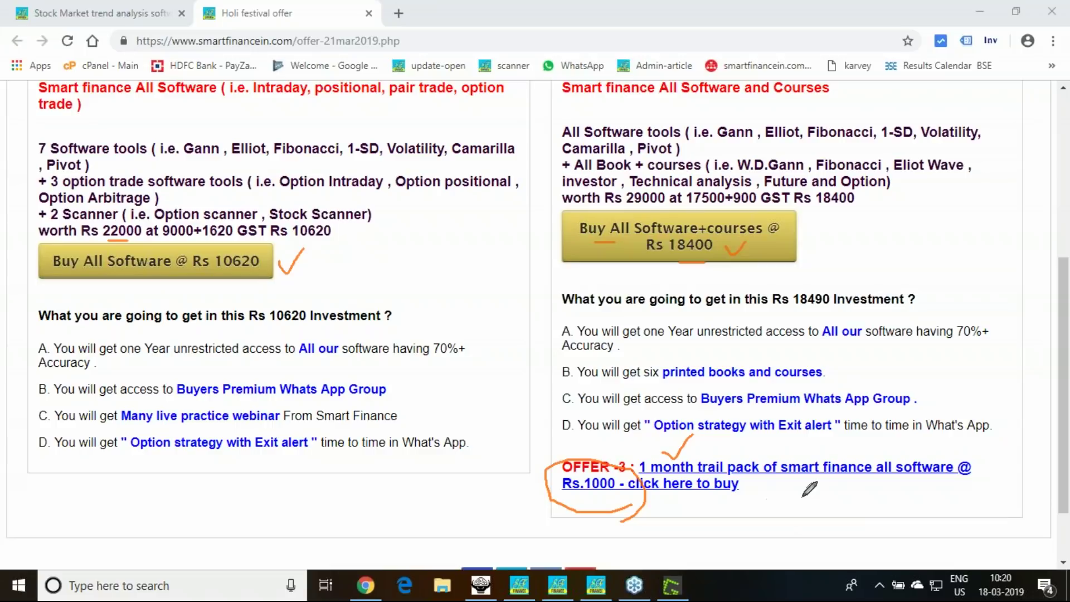
pyautogui.moveTo(718, 440)
pyautogui.mouseDown()
pyautogui.moveTo(742, 471)
pyautogui.moveTo(764, 441)
pyautogui.mouseUp()
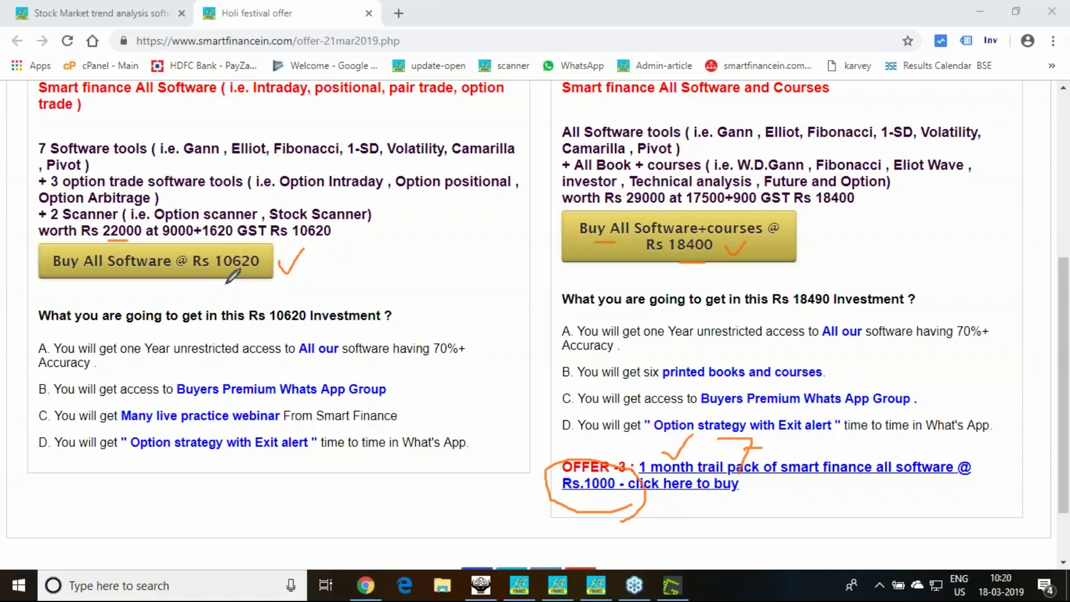
pyautogui.moveTo(251, 285)
pyautogui.mouseDown()
pyautogui.moveTo(256, 315)
pyautogui.moveTo(271, 293)
pyautogui.moveTo(287, 298)
pyautogui.moveTo(302, 285)
pyautogui.mouseUp()
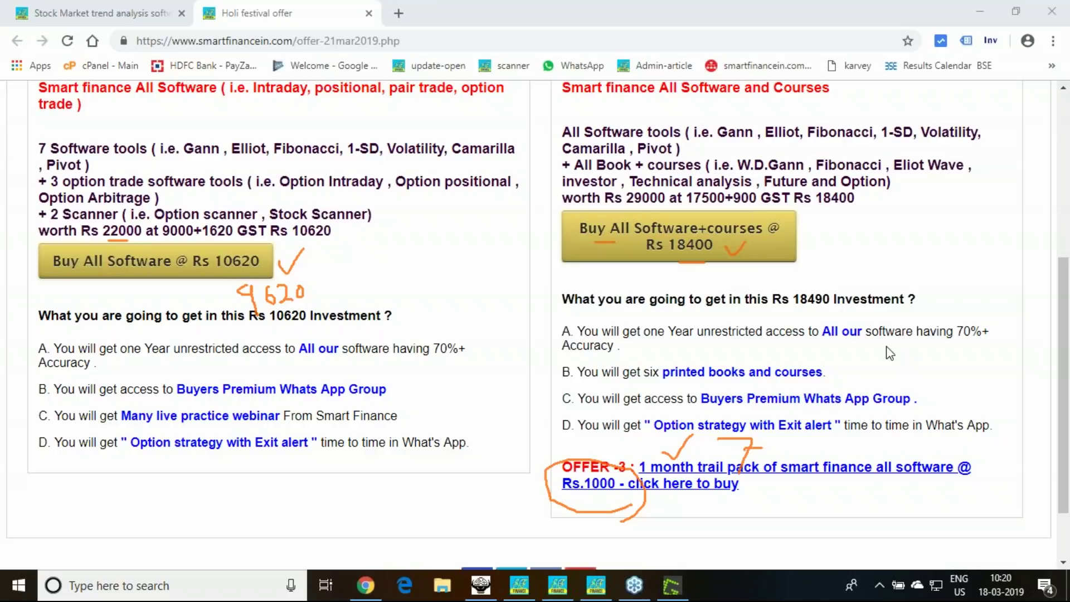
pyautogui.press('Escape')
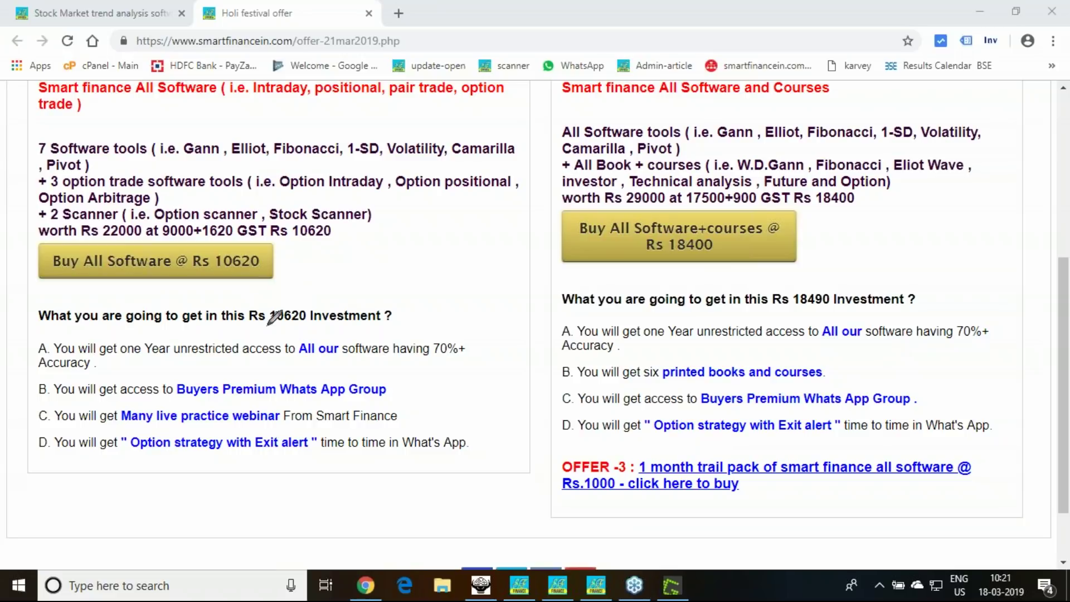
# Step: Sketch and clear a price calculation beside Offer 1, then return to the Smart Finance home page
pyautogui.moveTo(341, 253)
pyautogui.mouseDown()
pyautogui.moveTo(358, 246)
pyautogui.moveTo(364, 283)
pyautogui.moveTo(395, 251)
pyautogui.moveTo(458, 252)
pyautogui.moveTo(455, 241)
pyautogui.moveTo(474, 226)
pyautogui.moveTo(503, 236)
pyautogui.moveTo(454, 283)
pyautogui.moveTo(478, 326)
pyautogui.moveTo(503, 294)
pyautogui.moveTo(504, 315)
pyautogui.moveTo(524, 294)
pyautogui.moveTo(546, 304)
pyautogui.mouseUp()
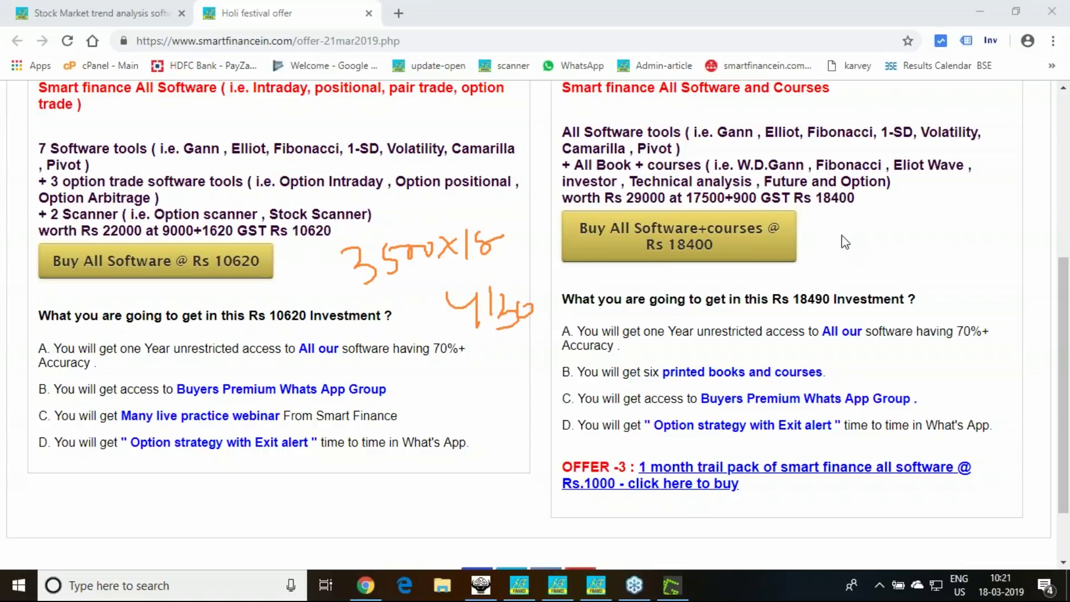
pyautogui.press('e')
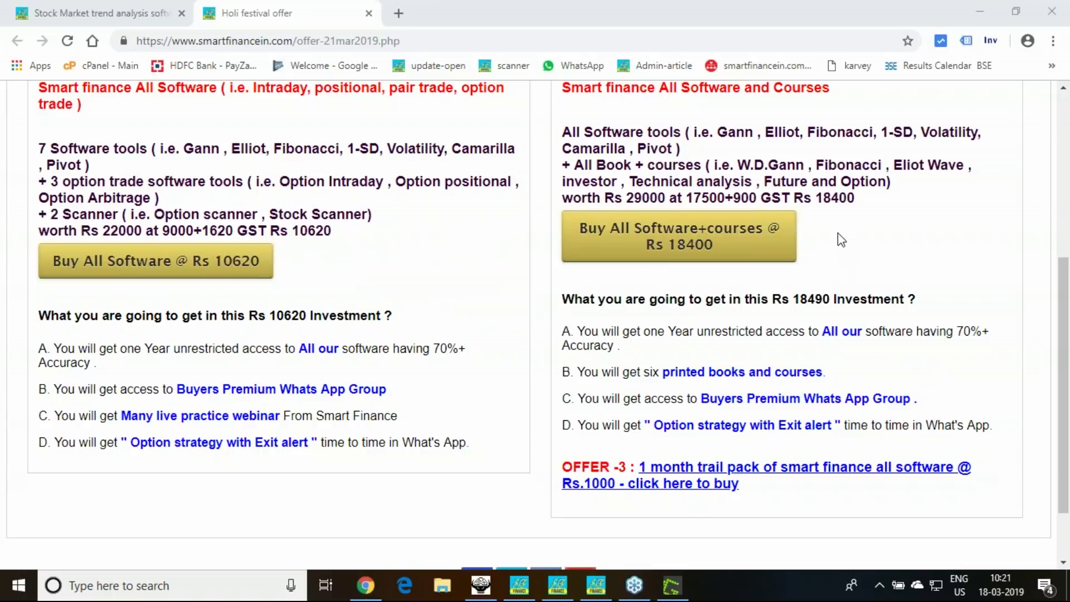
pyautogui.scroll(4, 432, 270)
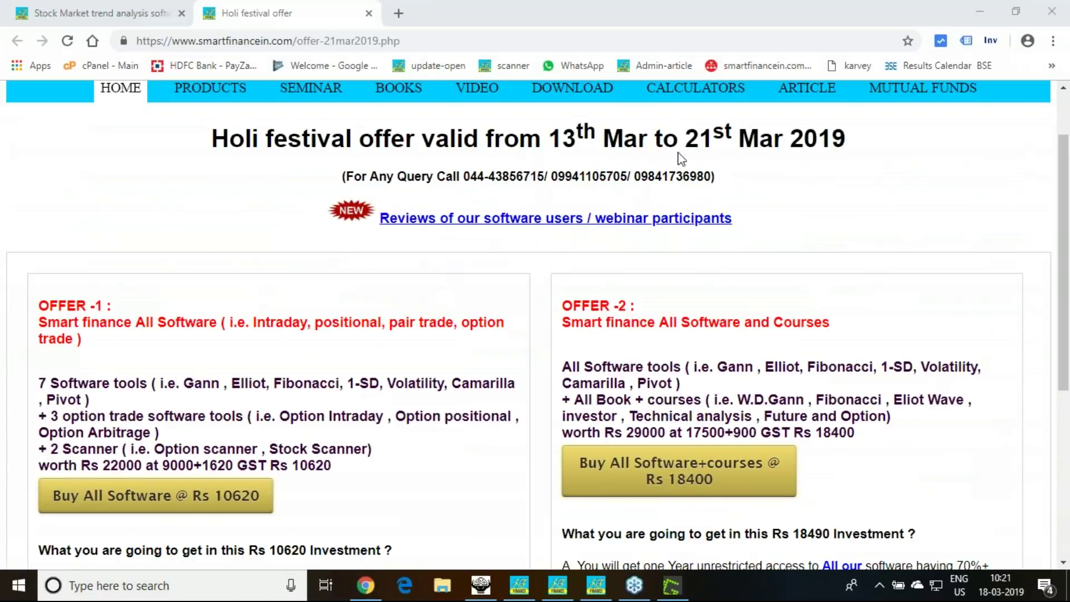
pyautogui.scroll(-3, 693, 151)
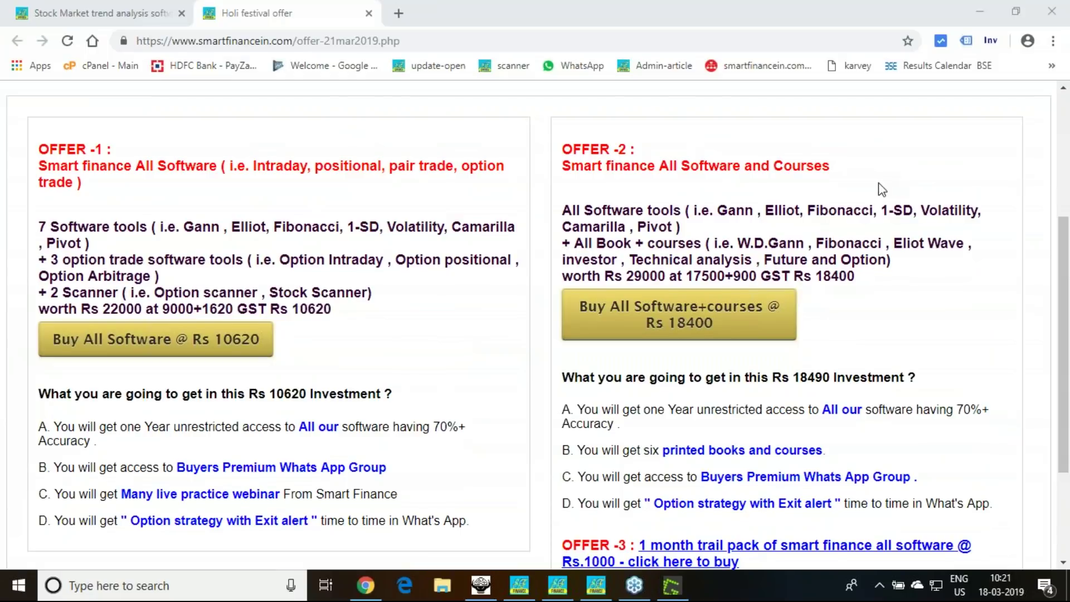
pyautogui.scroll(4, 353, 323)
pyautogui.click(121, 168)
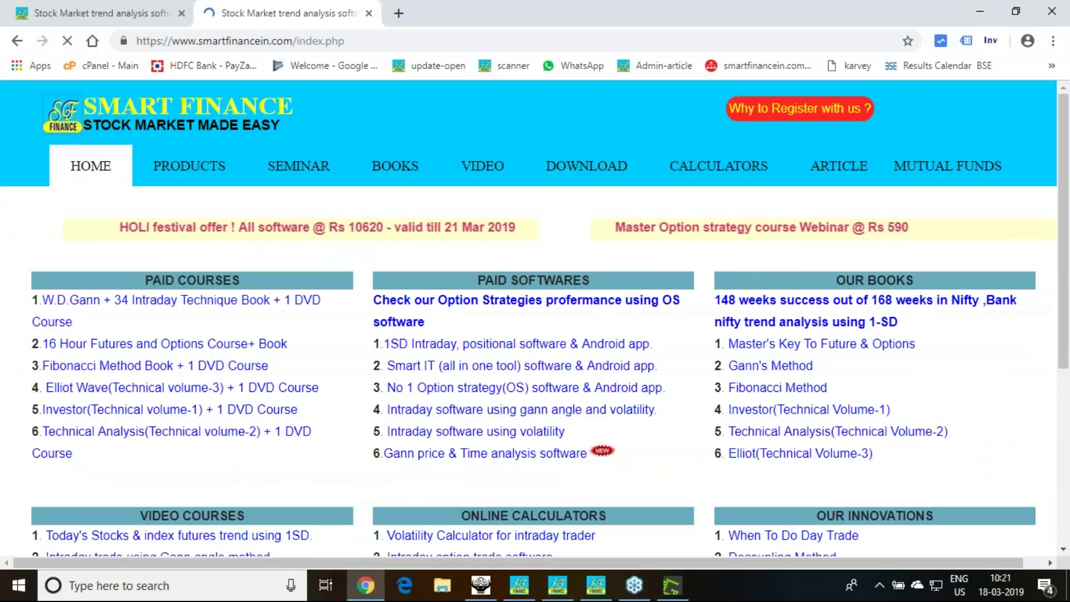
# Step: Open the Holi festival offer and the company's YouTube channel videos in new tabs
pyautogui.click(251, 233)
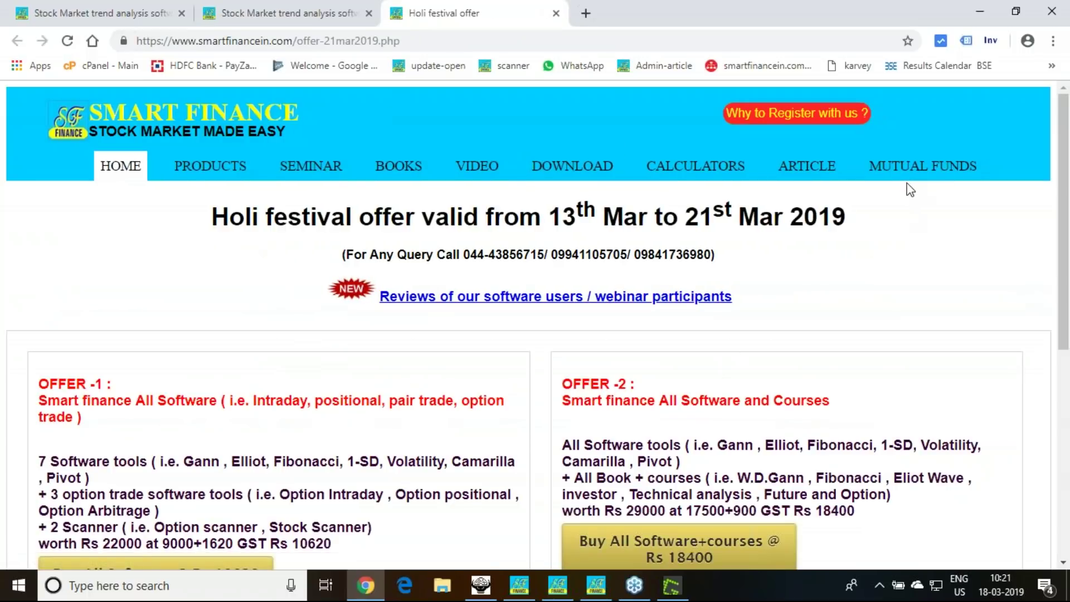
pyautogui.click(907, 179)
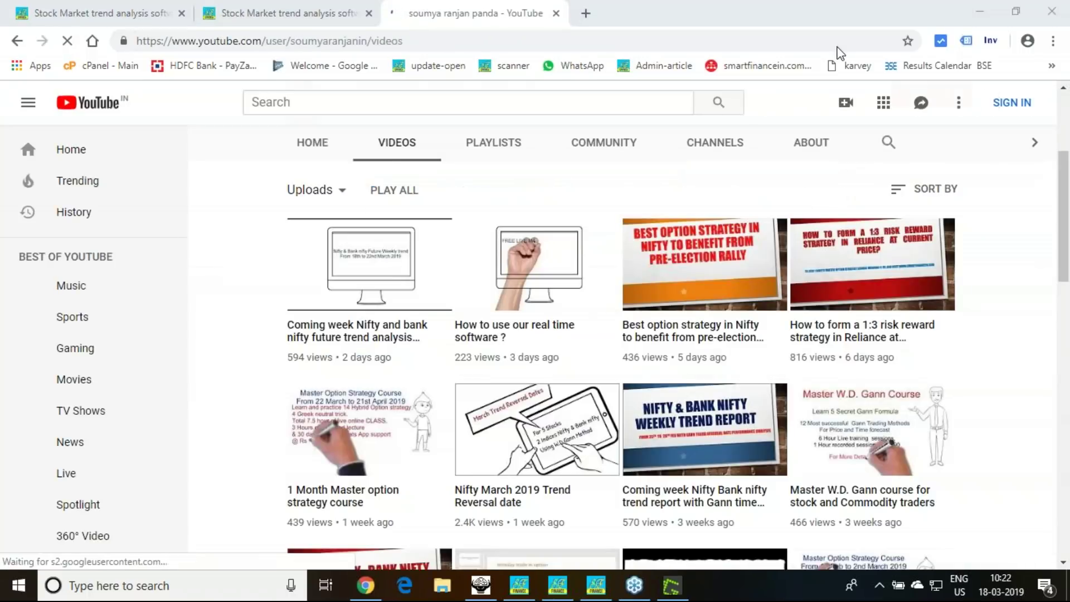
pyautogui.scroll(-4, 678, 306)
pyautogui.scroll(4, 679, 307)
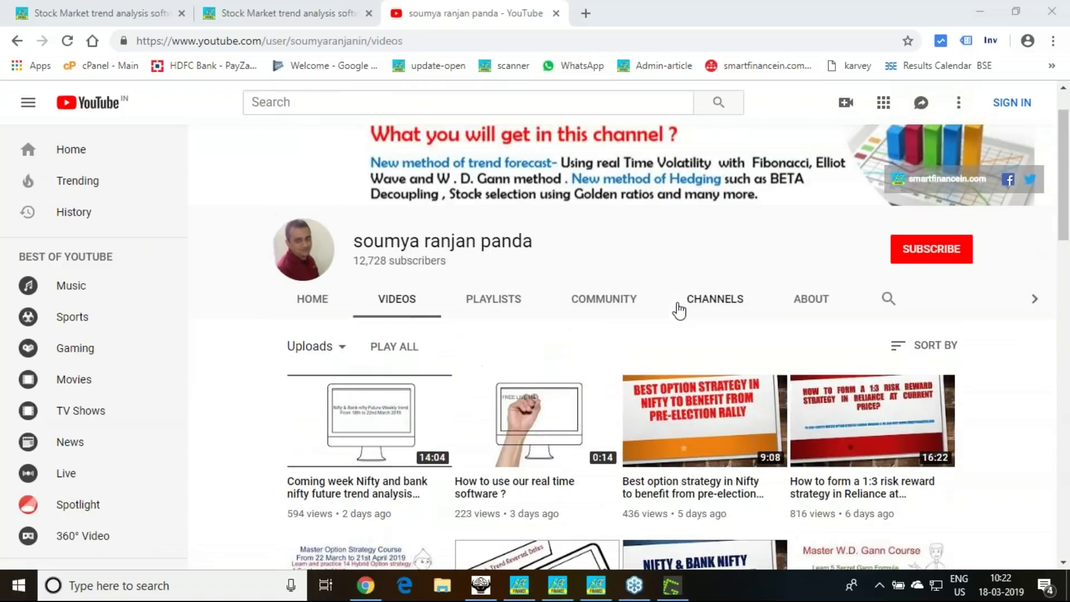
# Step: Show the channel home, pause its featured video, mark the trend reversal video, and return to Smart Finance
pyautogui.click(312, 304)
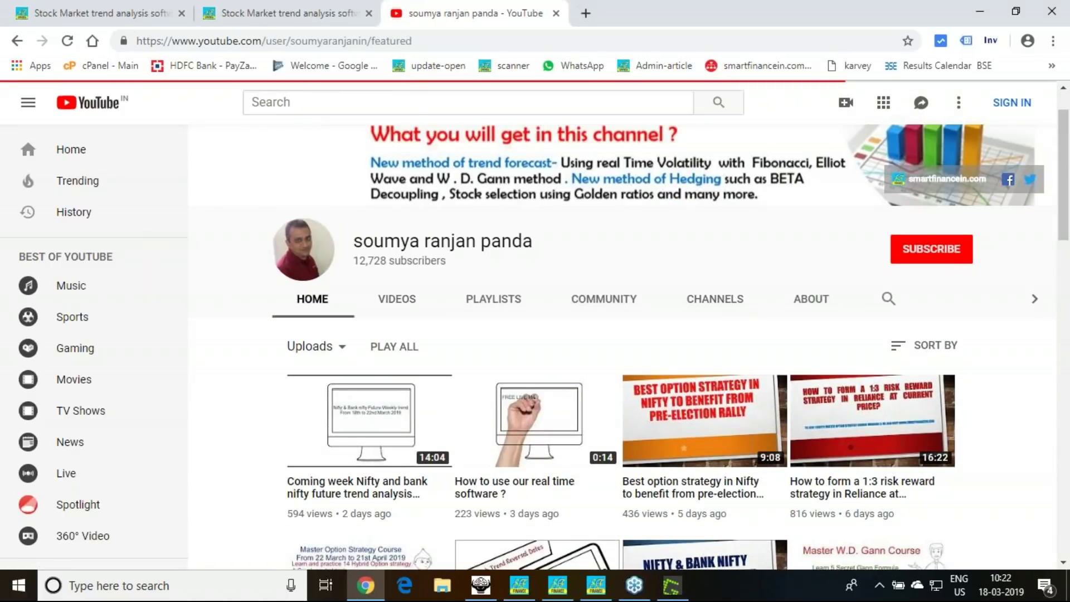
pyautogui.scroll(-3, 524, 390)
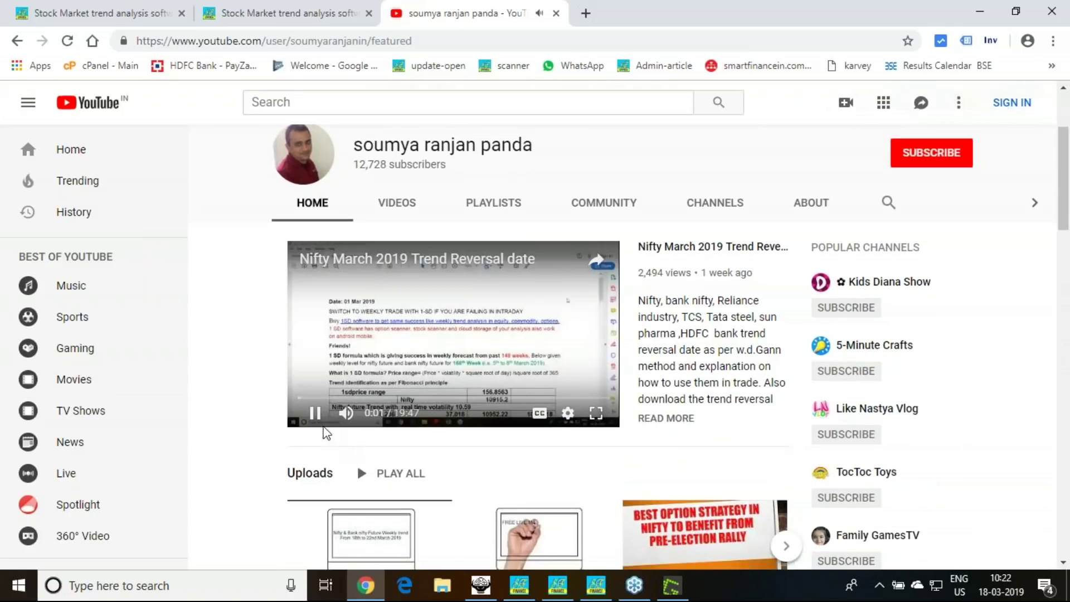
pyautogui.click(315, 412)
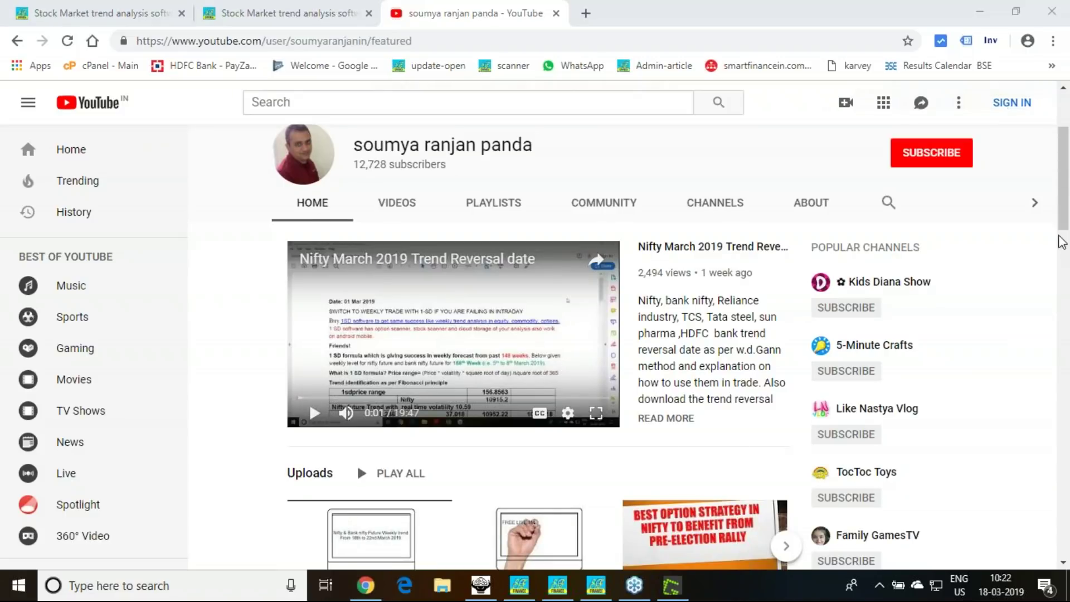
pyautogui.moveTo(254, 270); pyautogui.dragTo(371, 213)
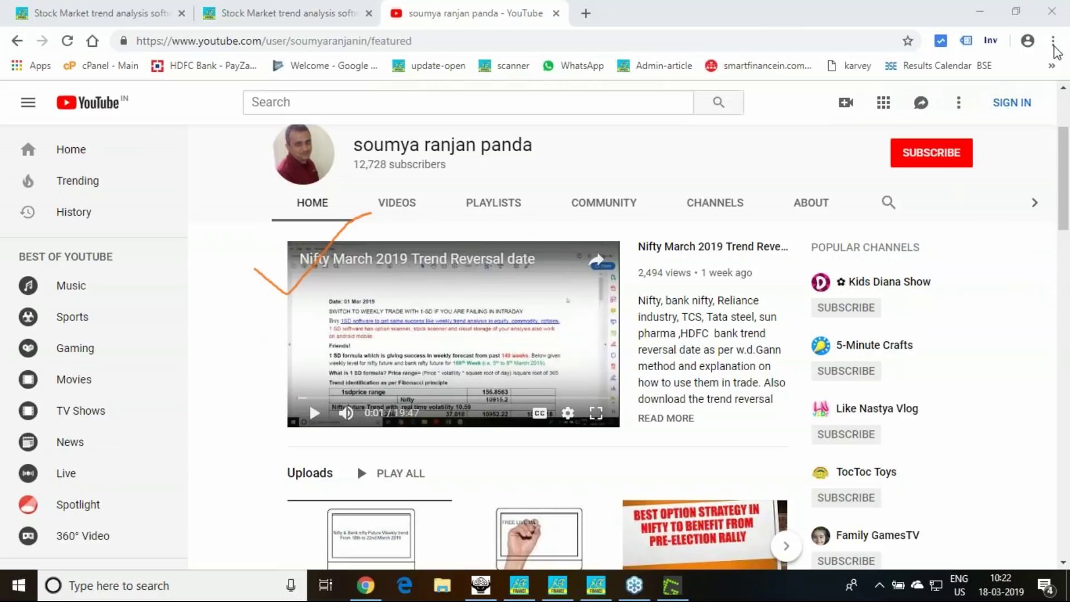
pyautogui.hotkey('ctrl', 'shift', 'Tab')
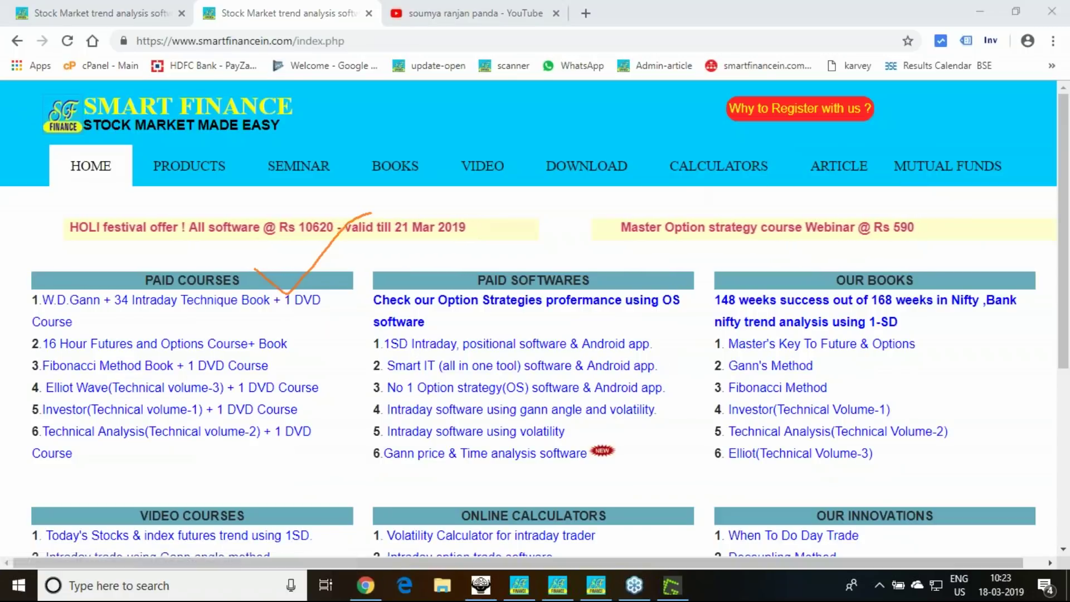
# Step: Go to the Smart Finance Contact us page from the site footer
pyautogui.click(712, 488)
pyautogui.scroll(-5, 712, 488)
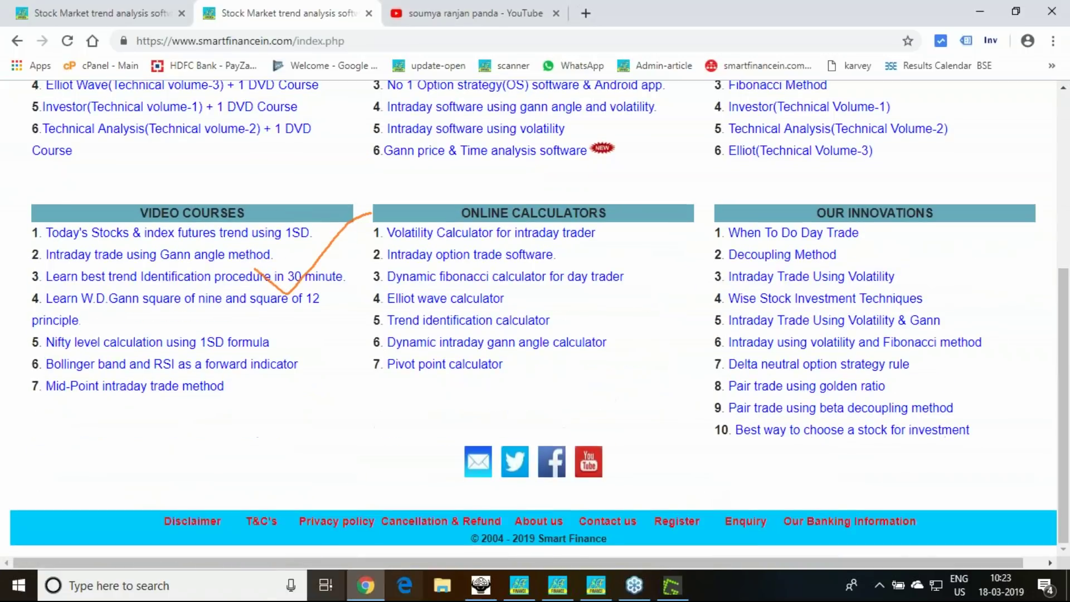
pyautogui.click(612, 525)
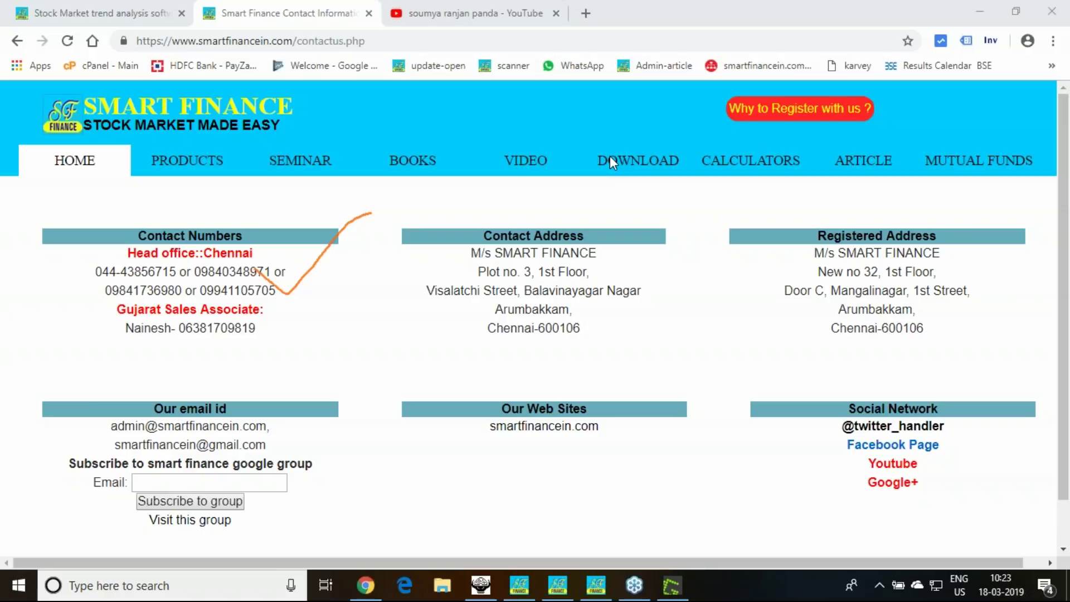
# Step: Highlight the sales associate's phone number and circle the company's email addresses
pyautogui.moveTo(177, 330); pyautogui.dragTo(276, 331)
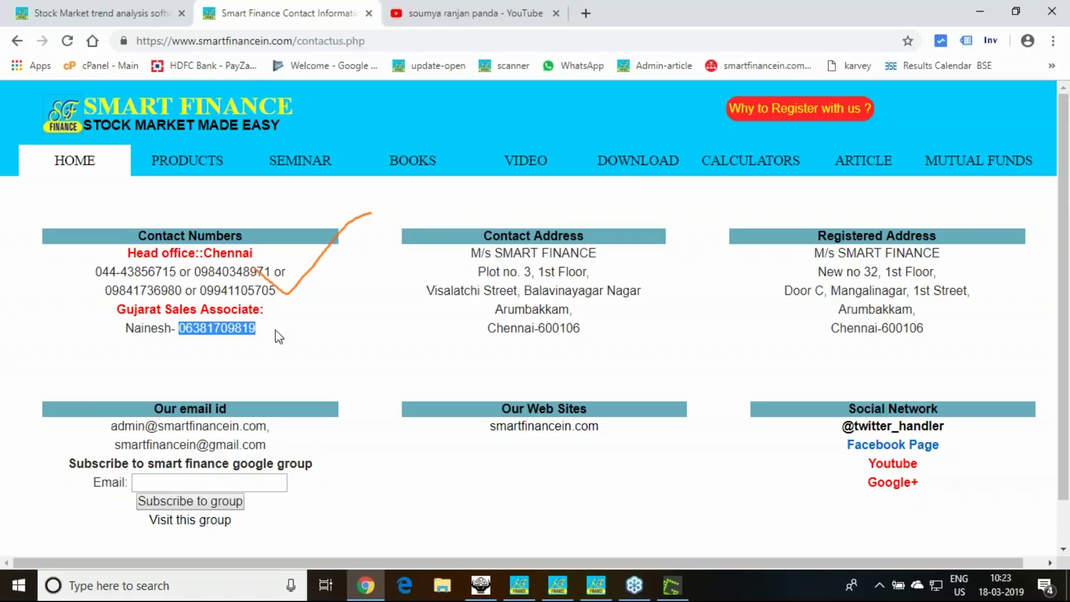
pyautogui.click(346, 338)
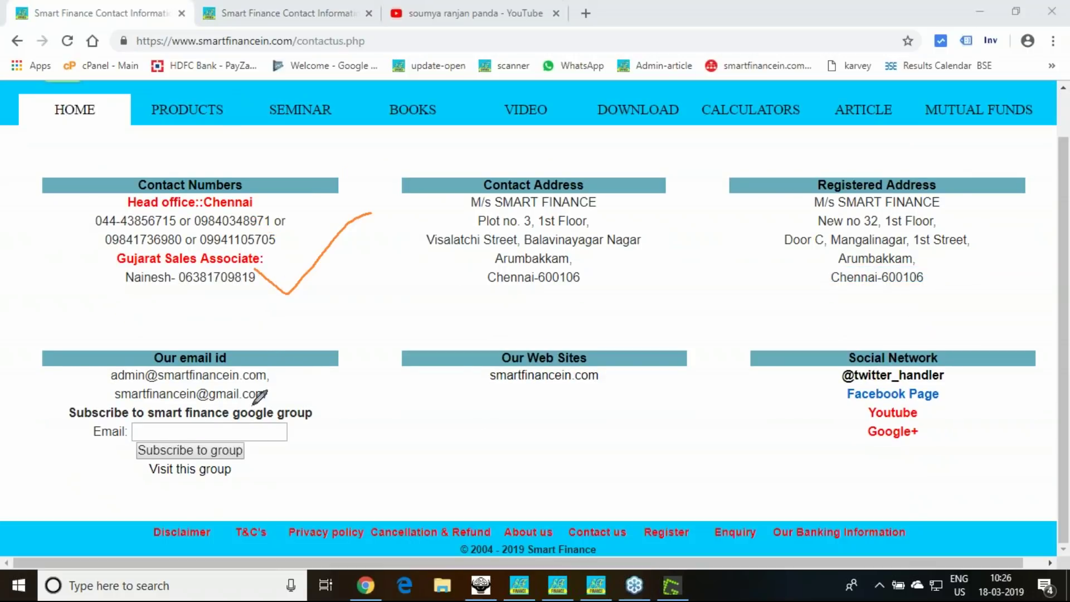
pyautogui.scroll(1, 279, 393)
pyautogui.moveTo(279, 449)
pyautogui.mouseDown()
pyautogui.moveTo(145, 446)
pyautogui.moveTo(122, 390)
pyautogui.moveTo(286, 437)
pyautogui.moveTo(267, 449)
pyautogui.mouseUp()
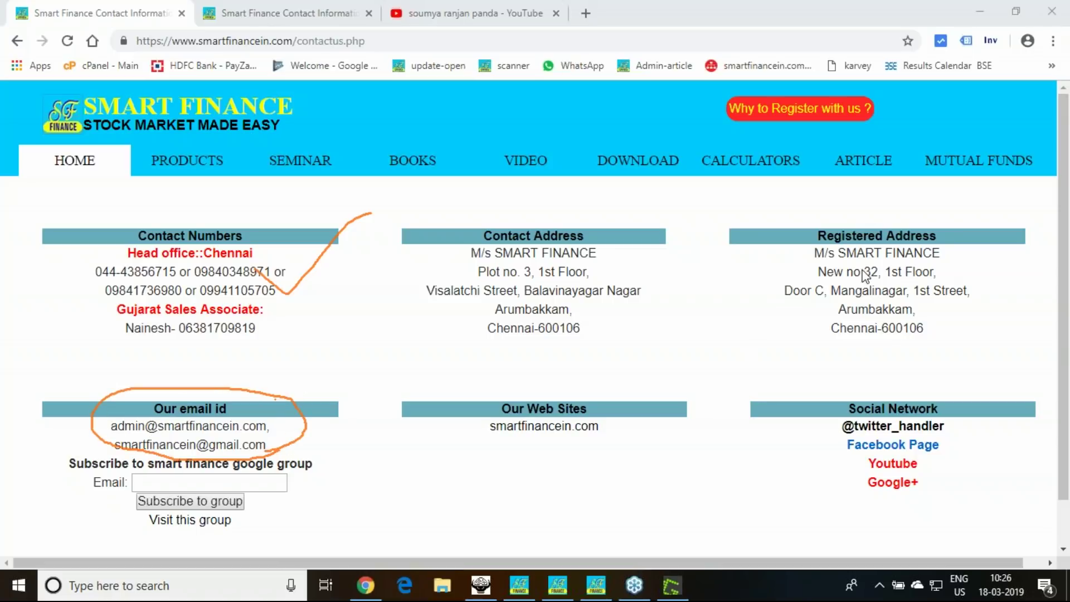